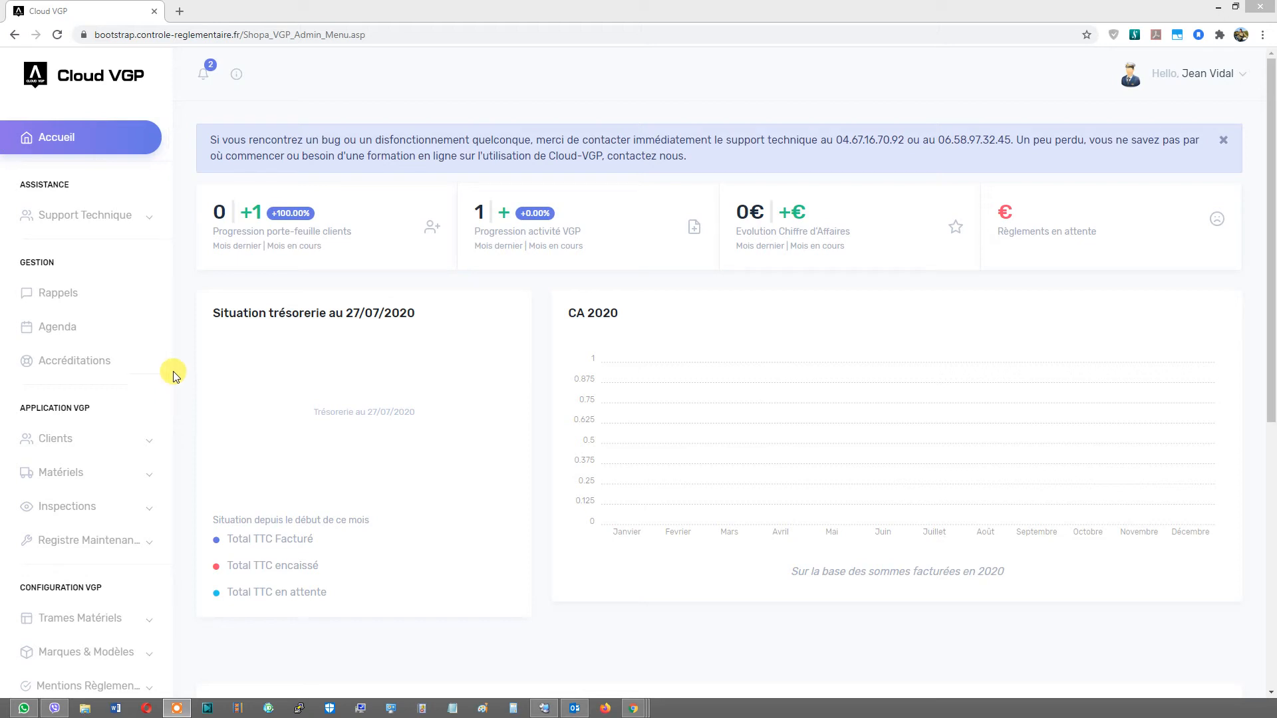
- Check the account's access type and token balance in the account information panel
click(236, 78)
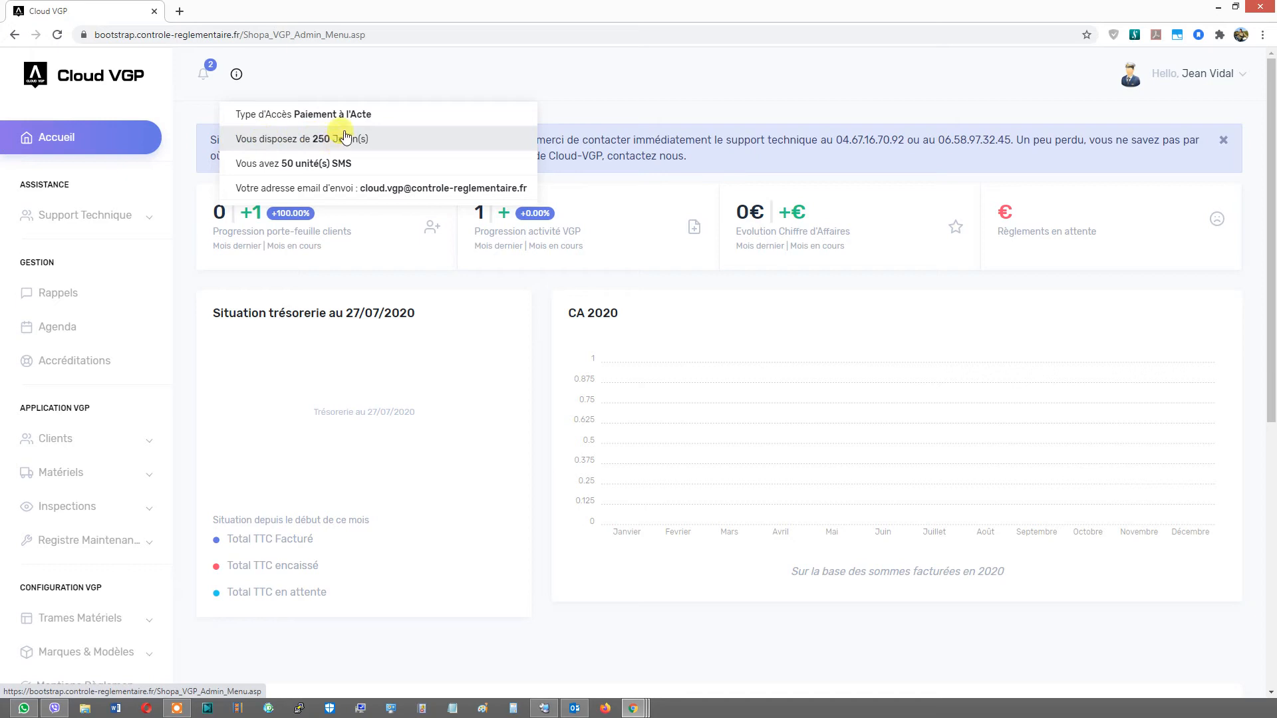
click(372, 90)
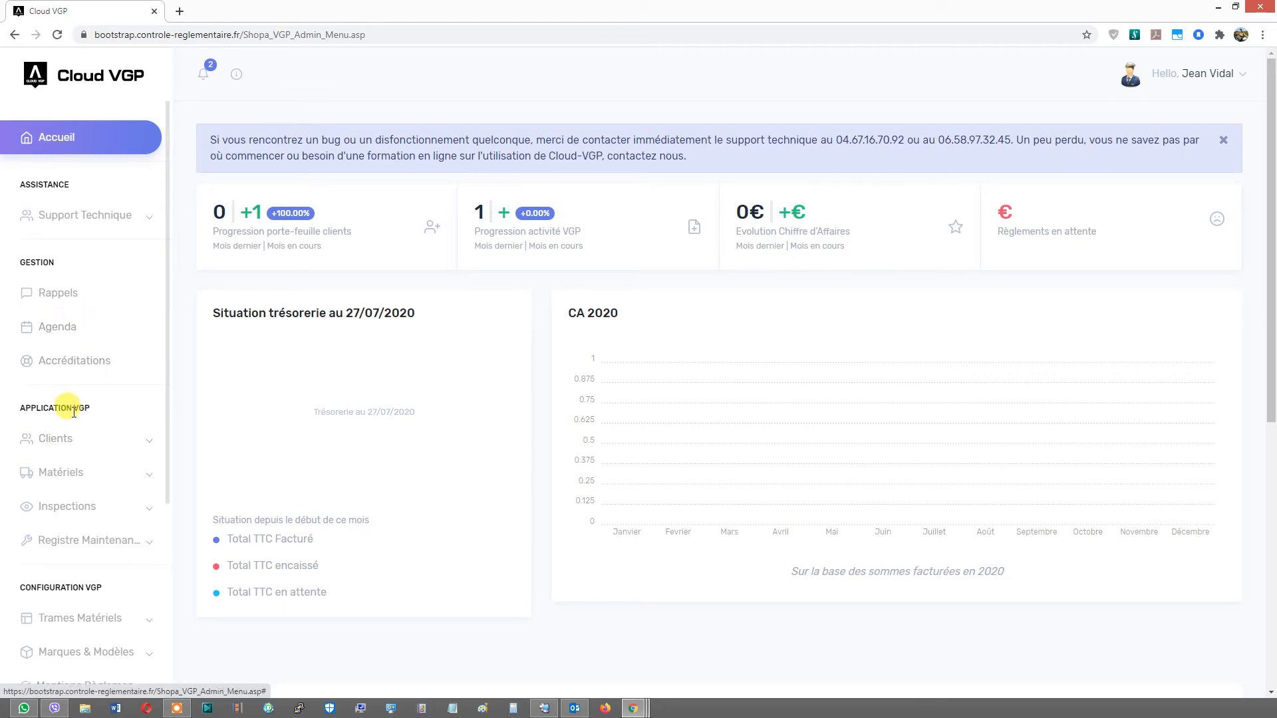
- Open the Société TEST client record on its Engins et Matériels tab
scroll(33, 405, down, 3)
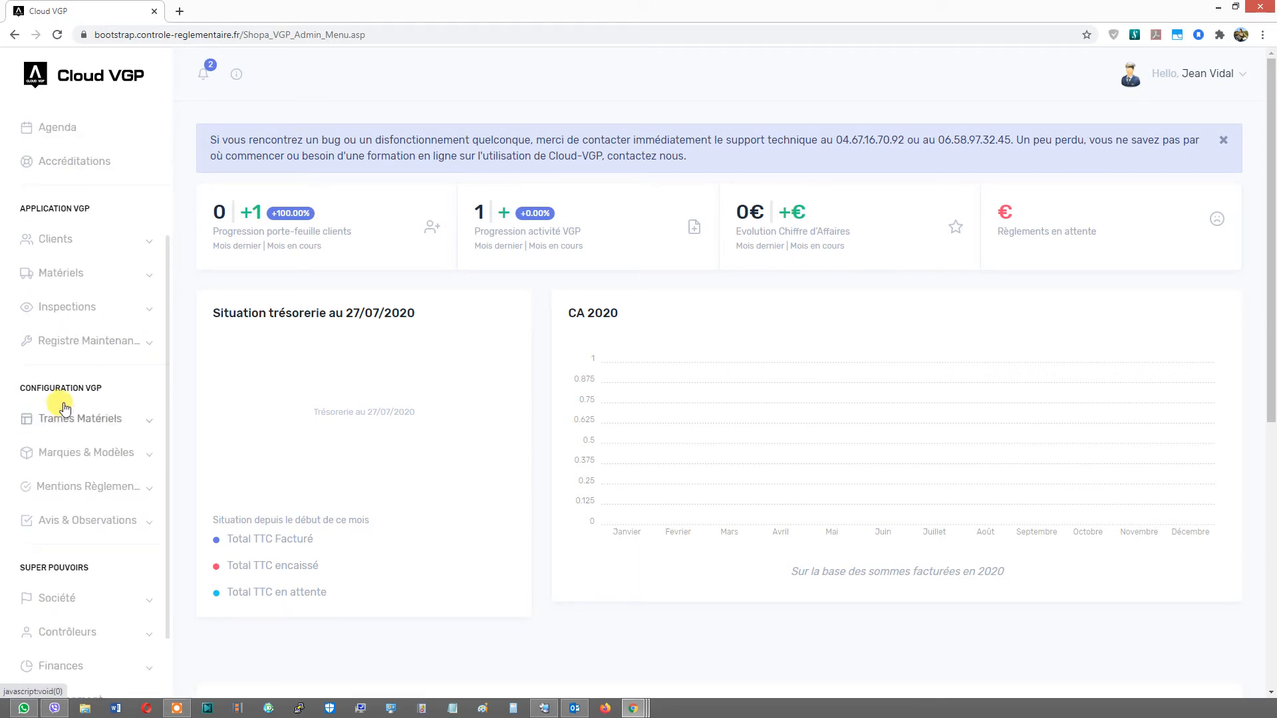
click(66, 244)
click(64, 272)
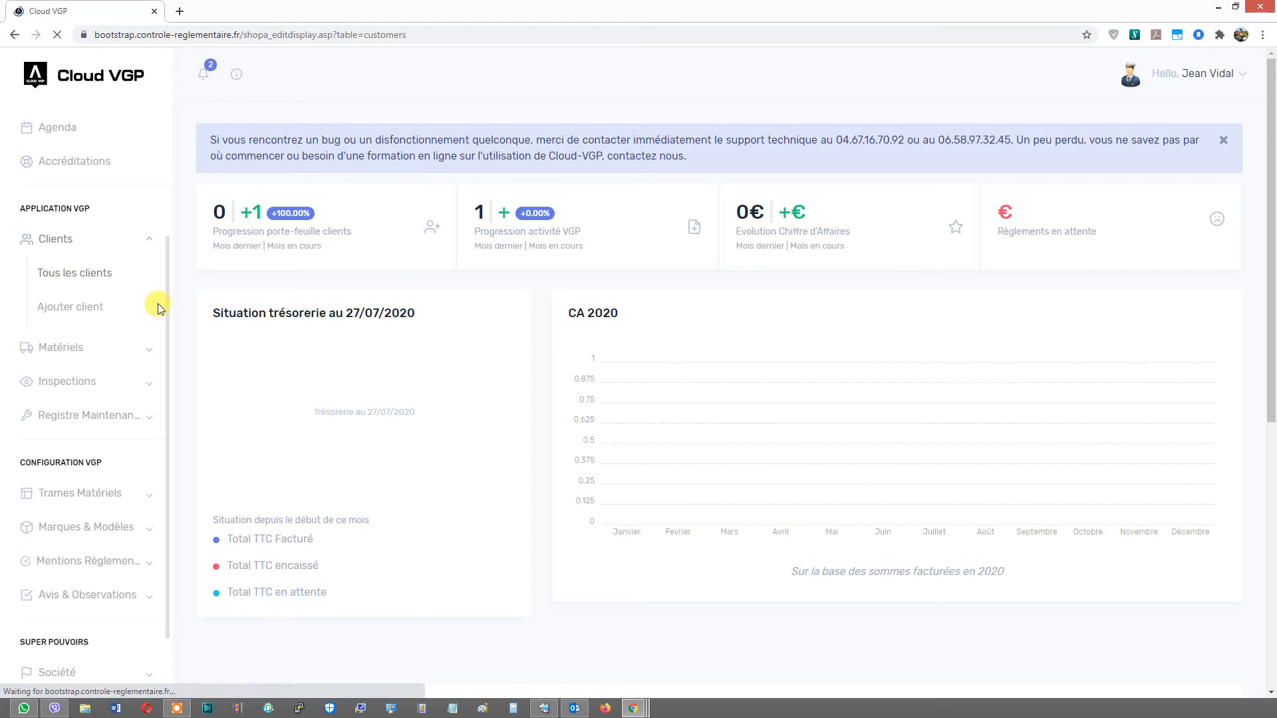
click(235, 468)
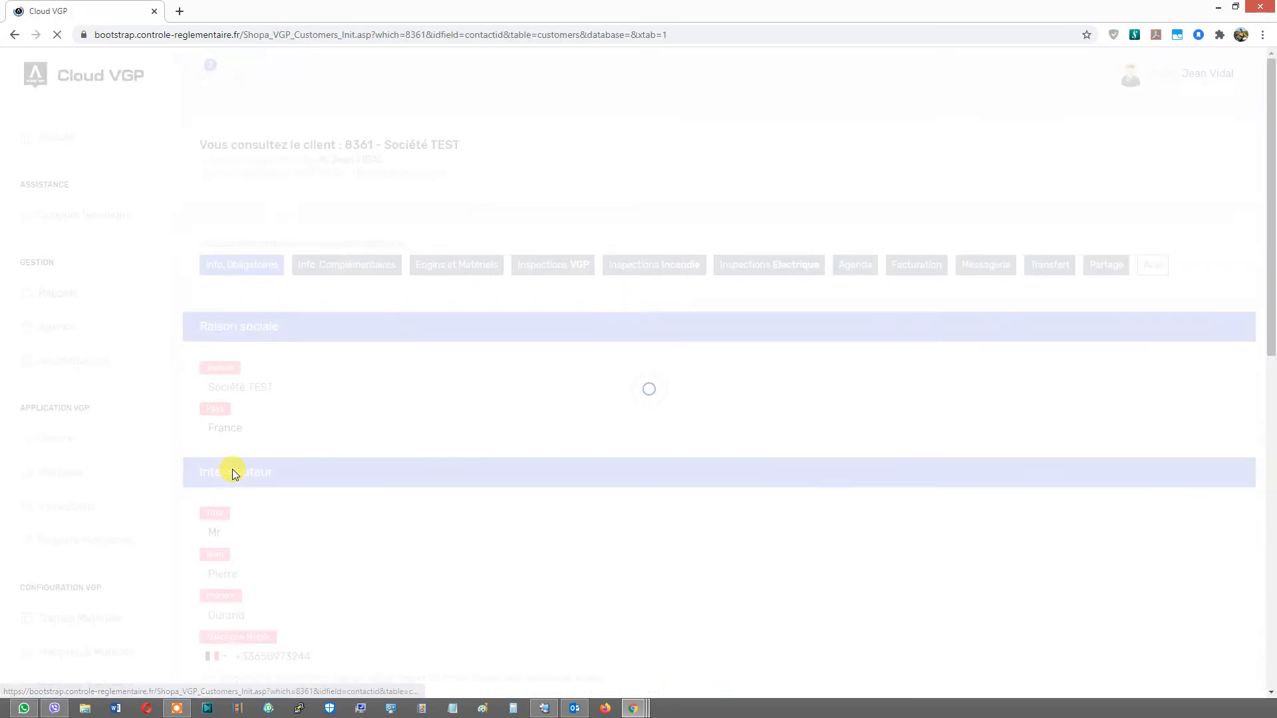
click(429, 264)
scroll(246, 294, down, 2)
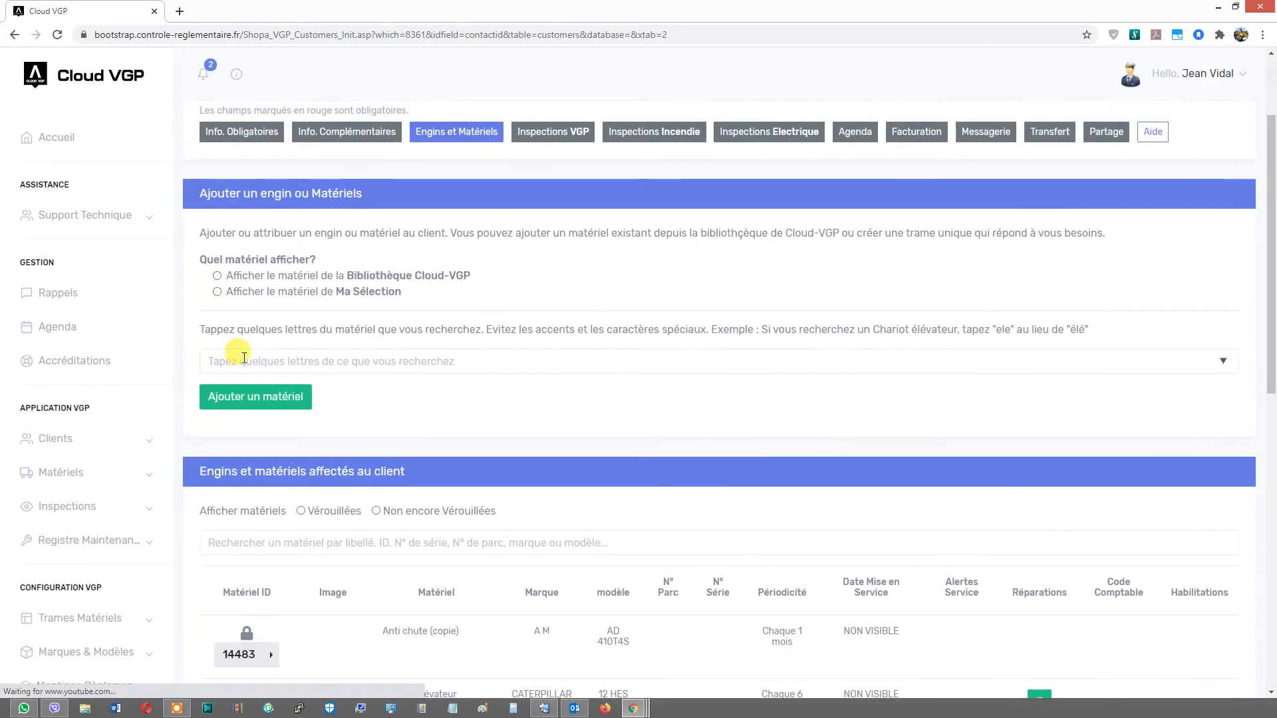
- Search the Cloud-VGP library for "air" and add the Aire de jeux | 213 equipment to the client
click(236, 353)
text(air)
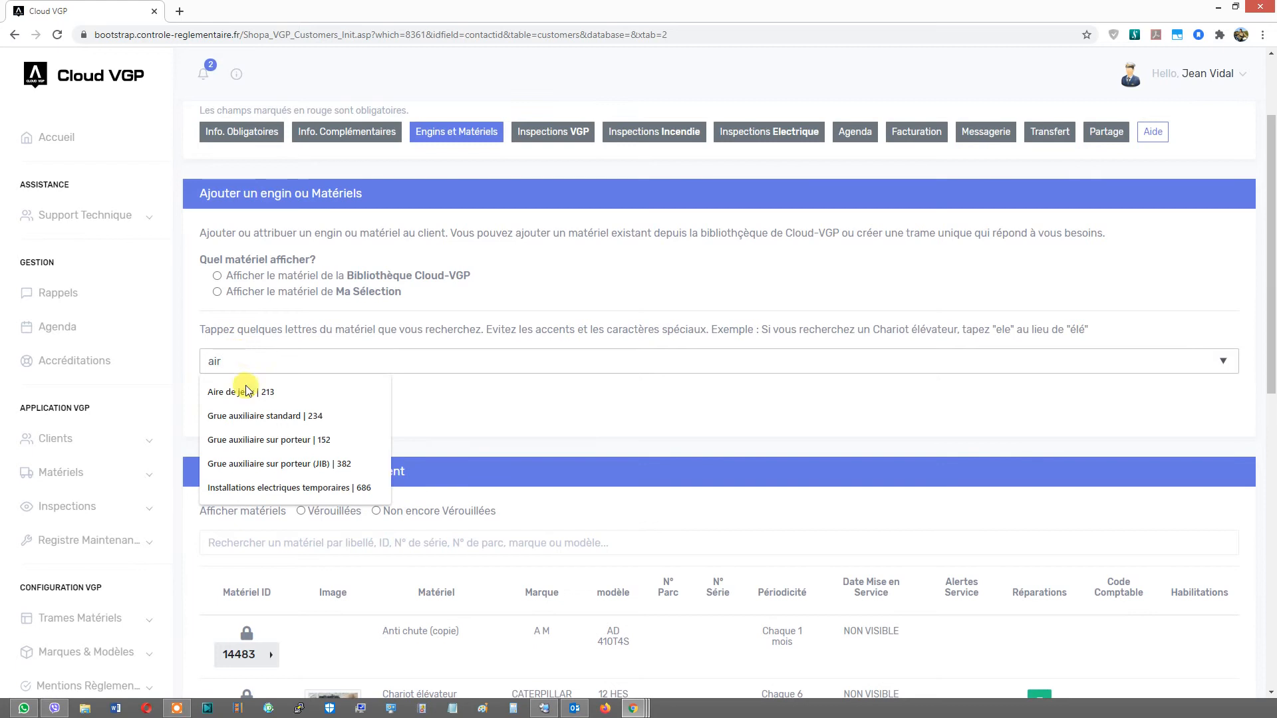
click(246, 391)
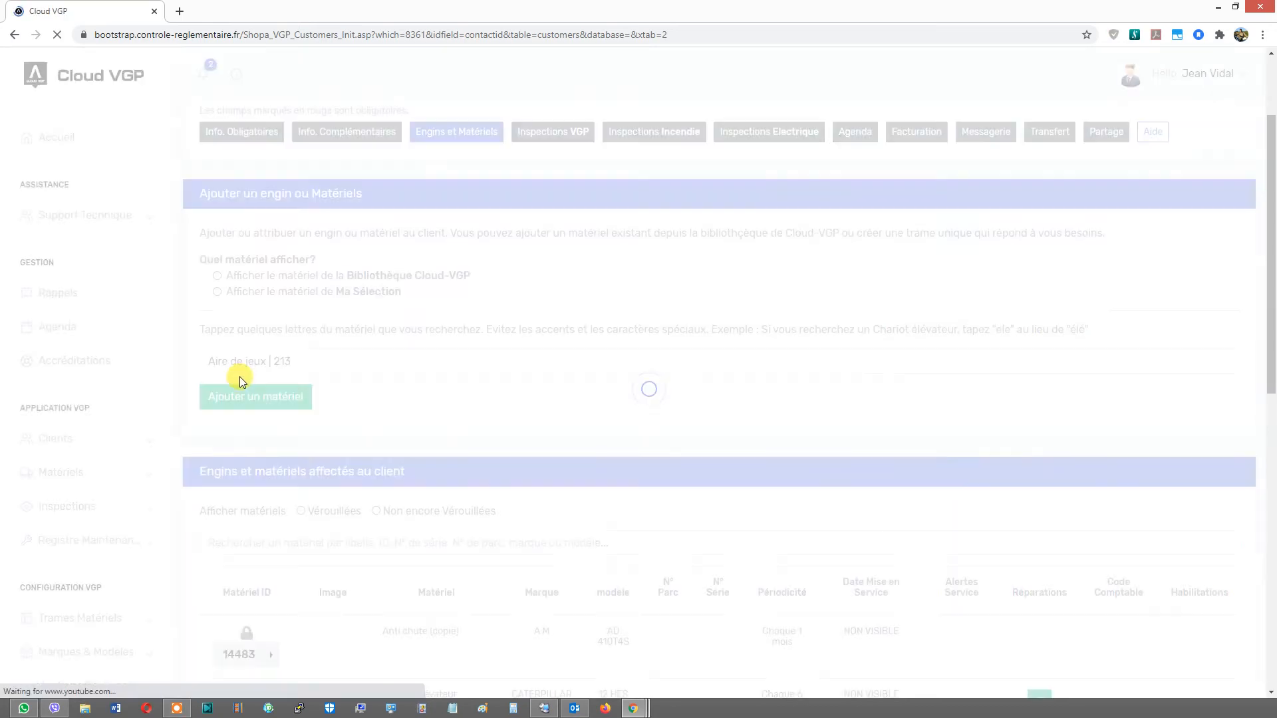
click(238, 398)
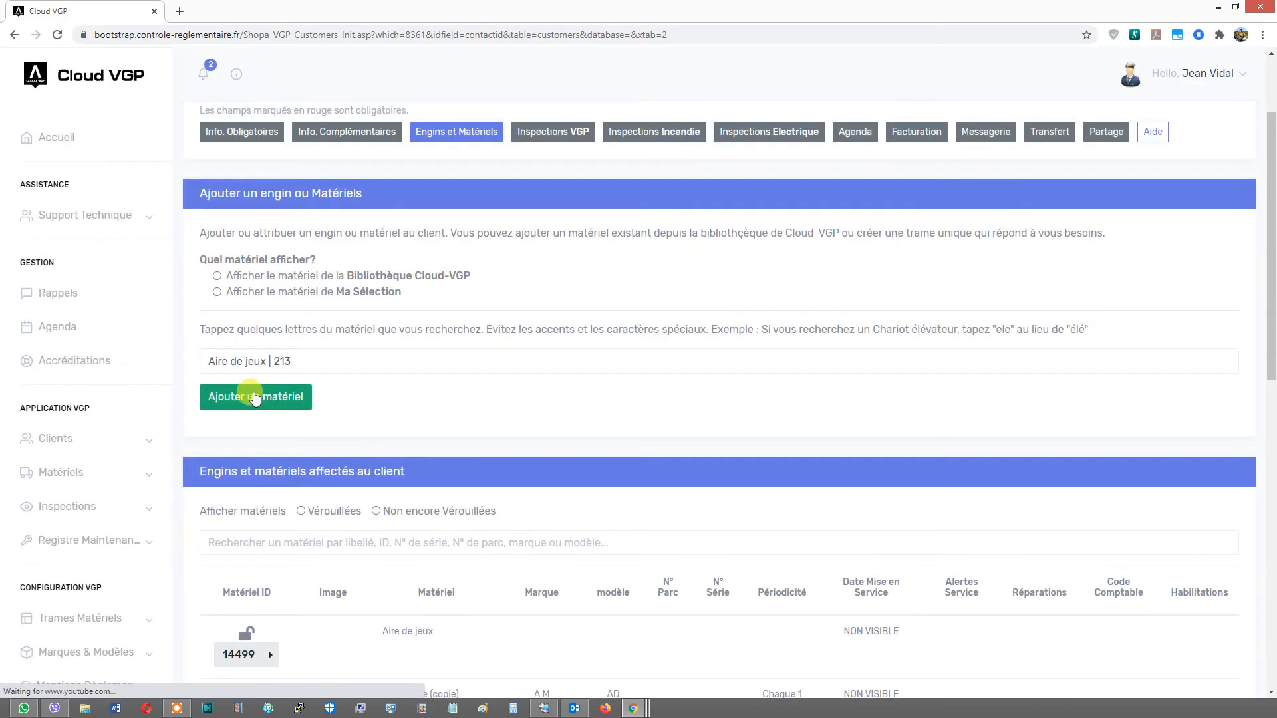
- Open the new Aire de jeux equipment record and view its inspection frame's required token count
scroll(258, 396, down, 5)
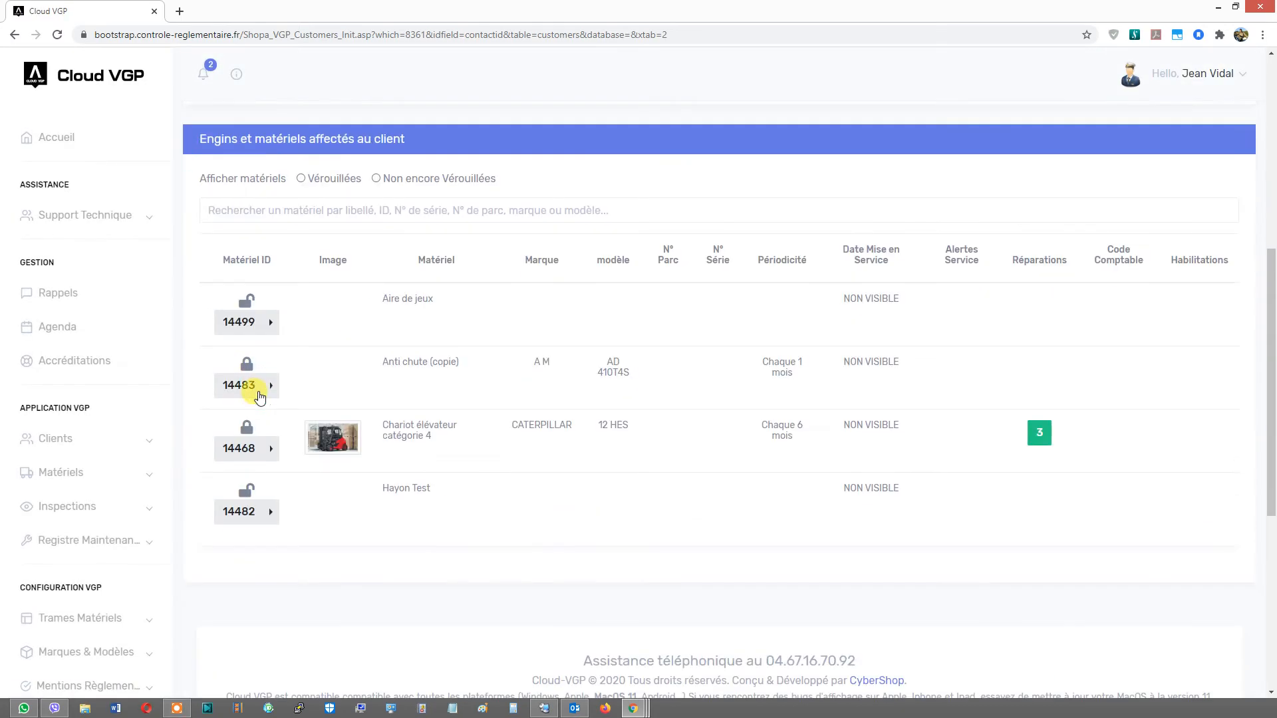
click(273, 327)
click(294, 378)
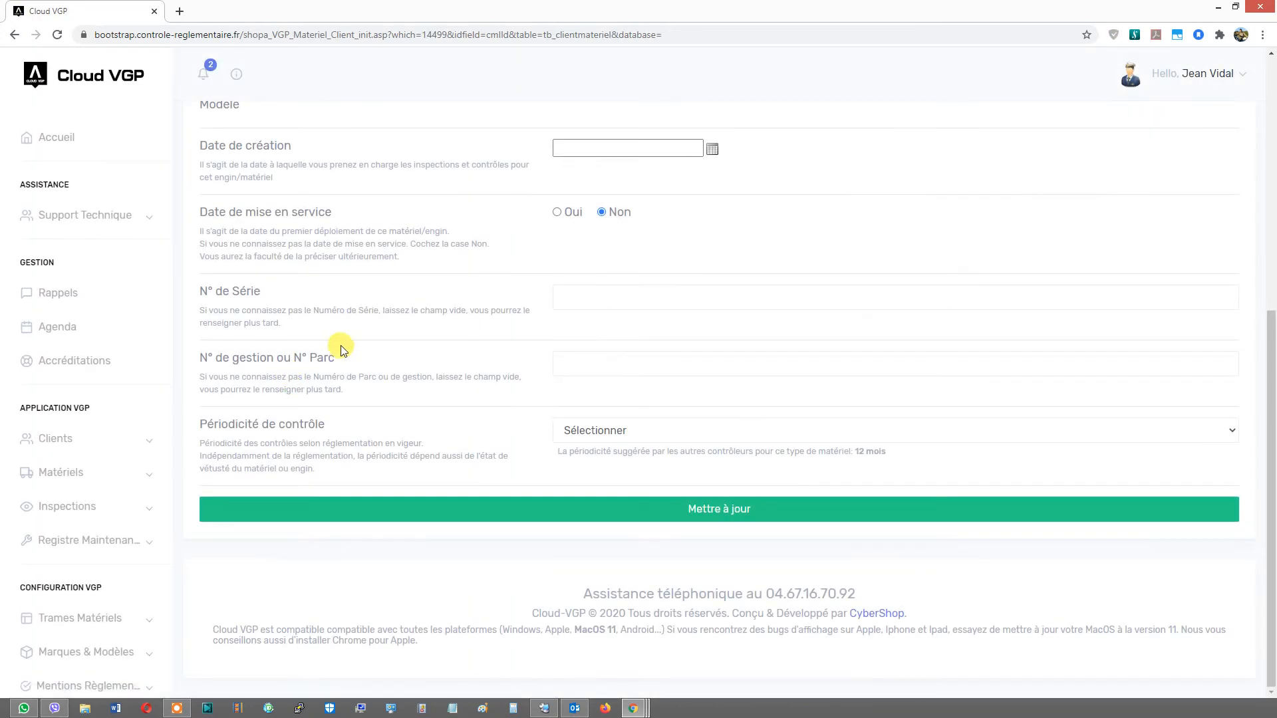
scroll(342, 347, up, 7)
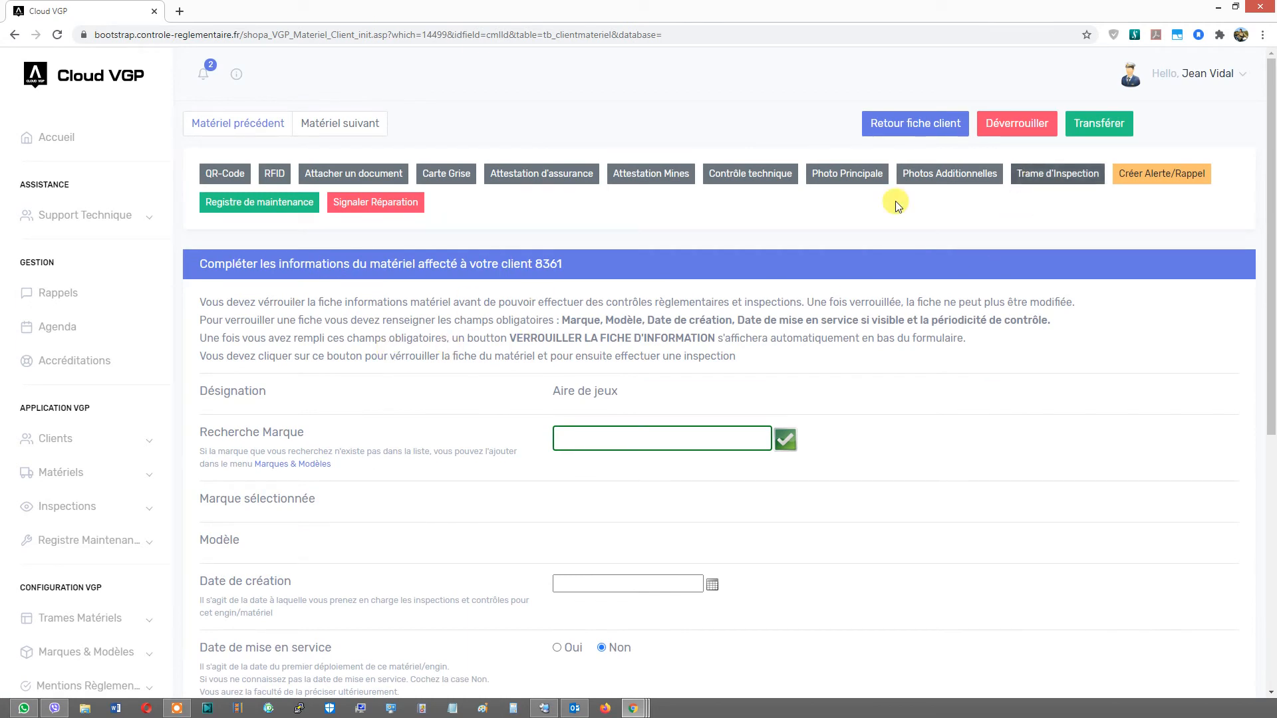
click(1030, 178)
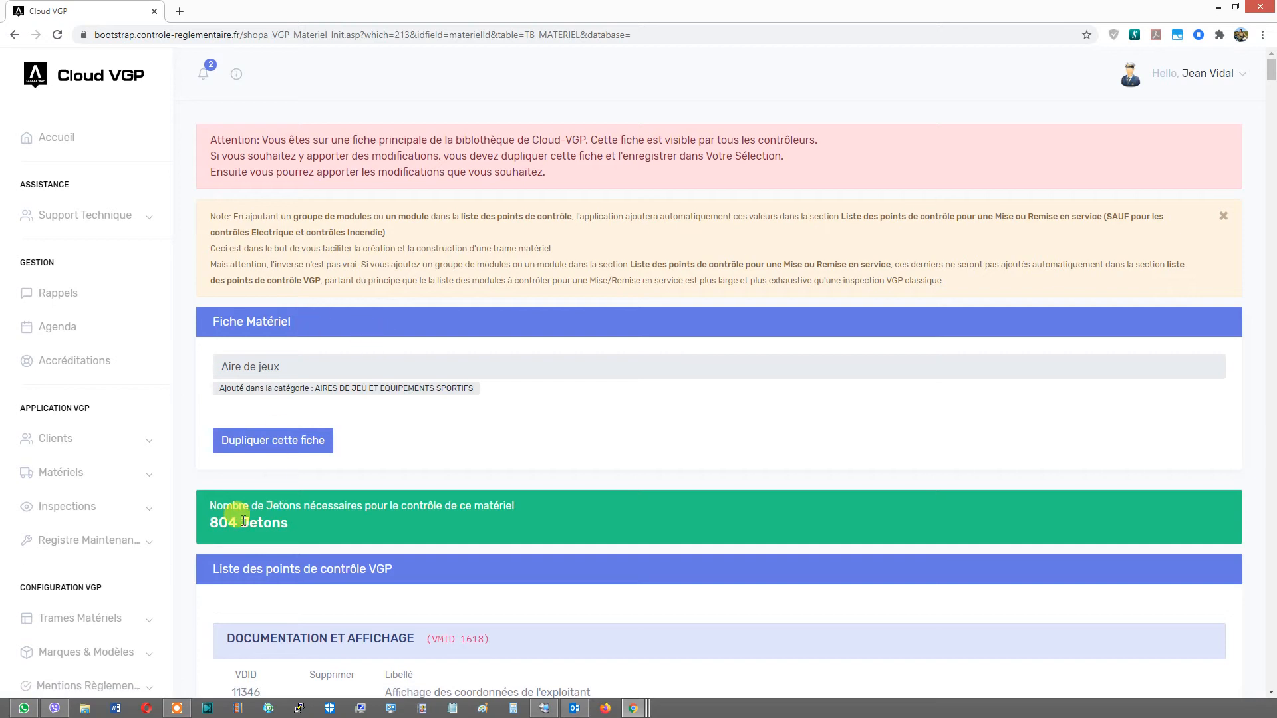
scroll(233, 512, down, 2)
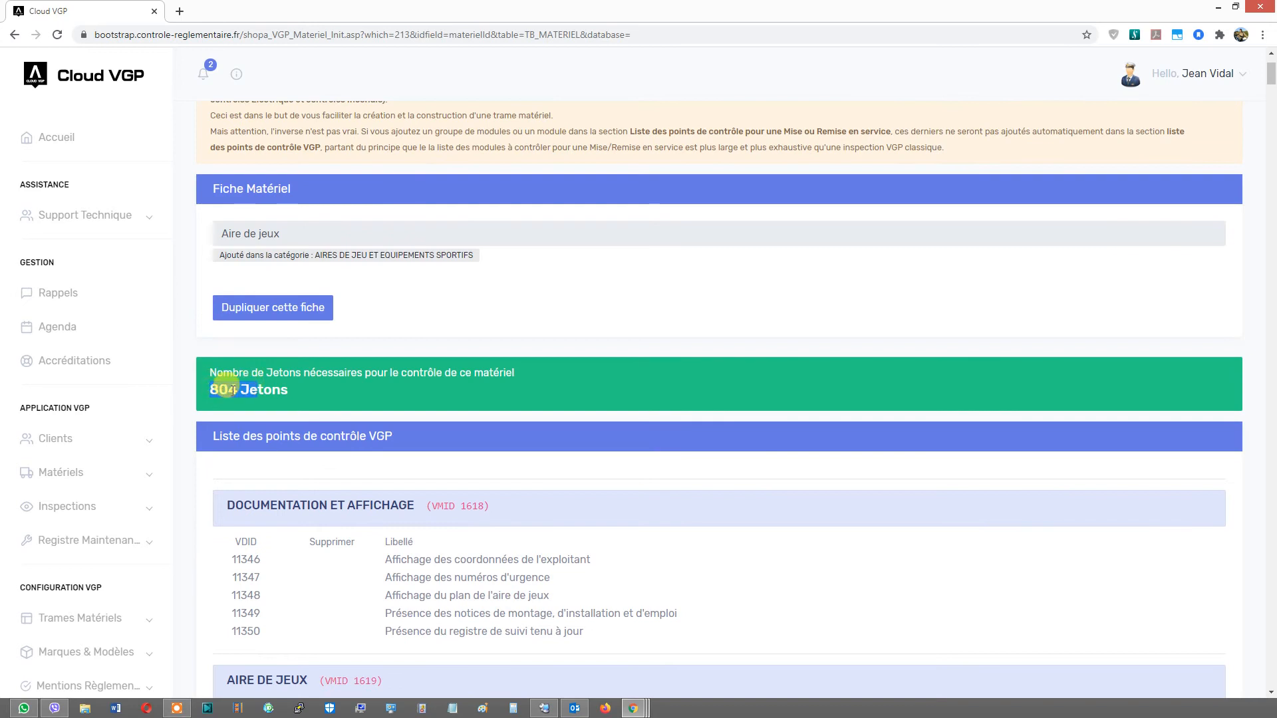
drag(212, 391, 243, 391)
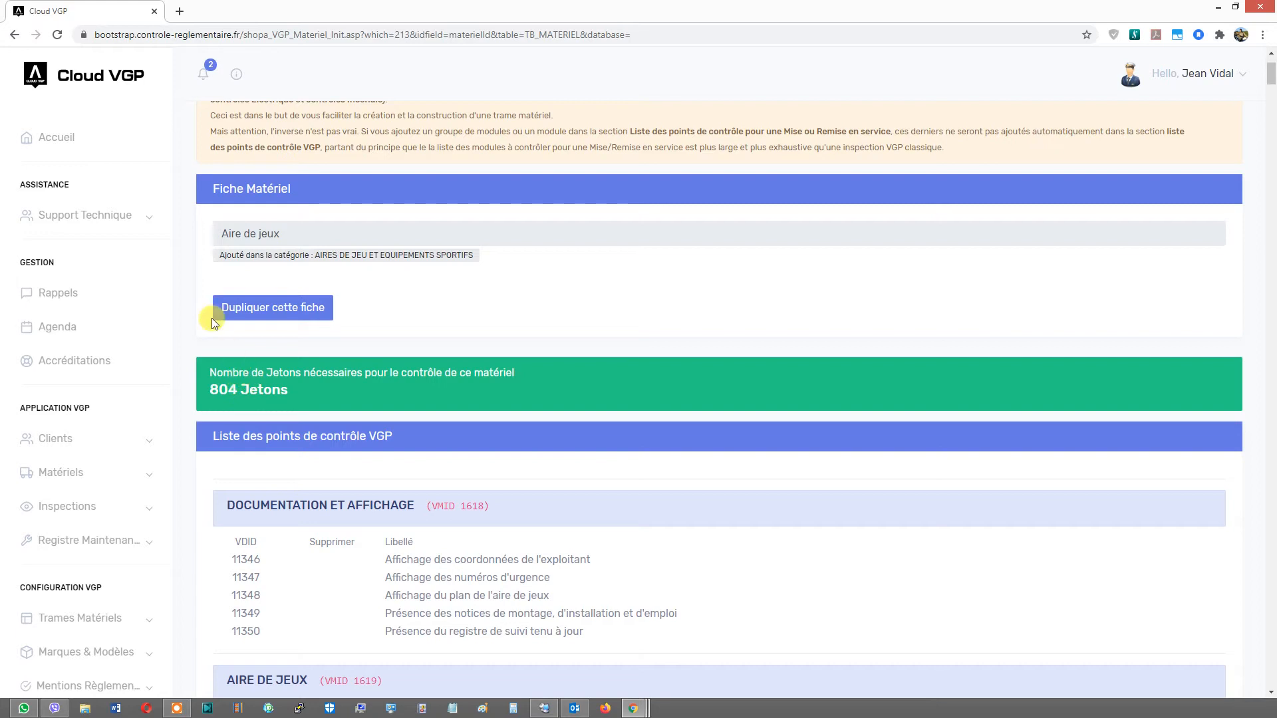
- Look up the Aire de jeux frame among all equipment frames searching "aire", and check the account's token balance
click(41, 136)
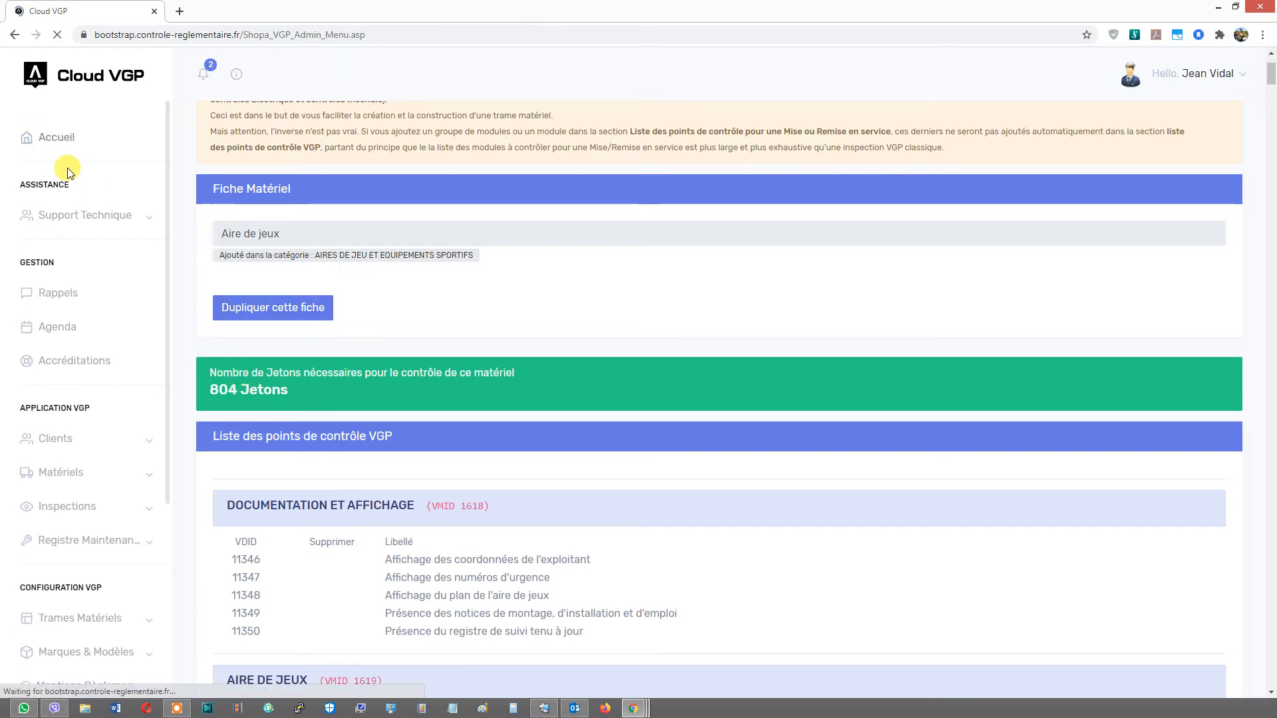
scroll(238, 342, down, 2)
scroll(232, 346, up, 2)
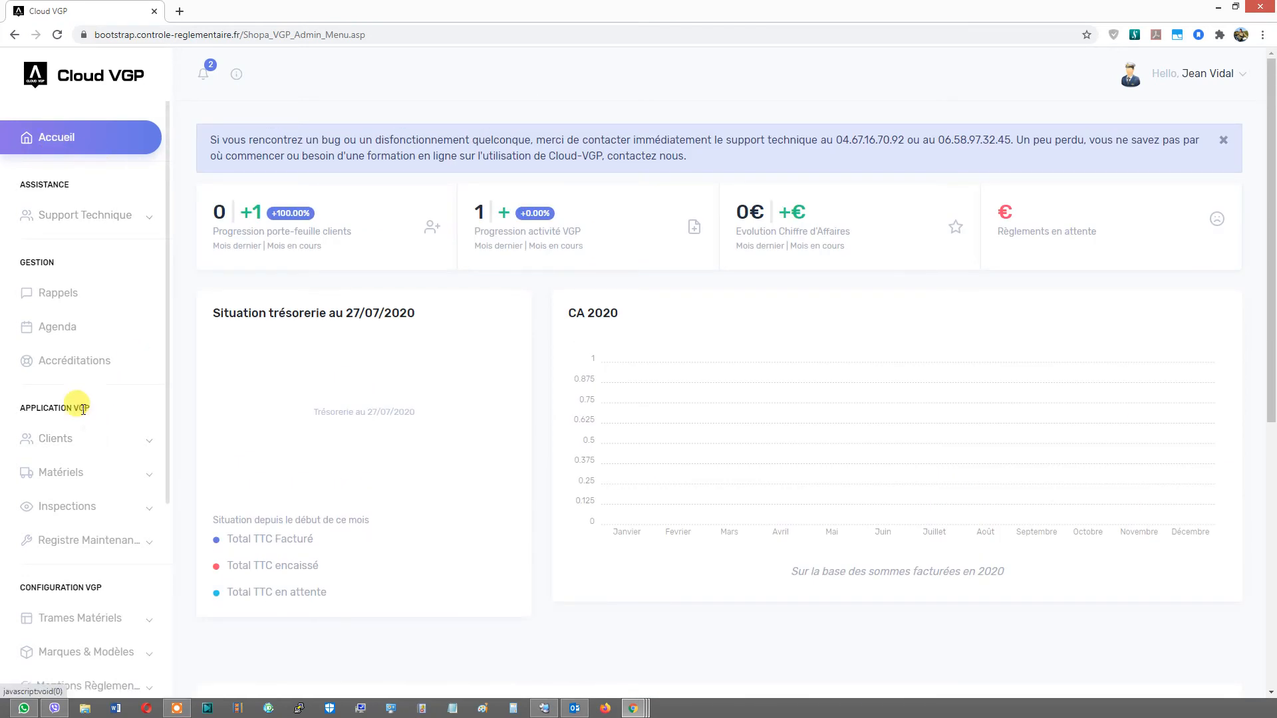
scroll(76, 478, down, 1)
click(77, 553)
click(63, 585)
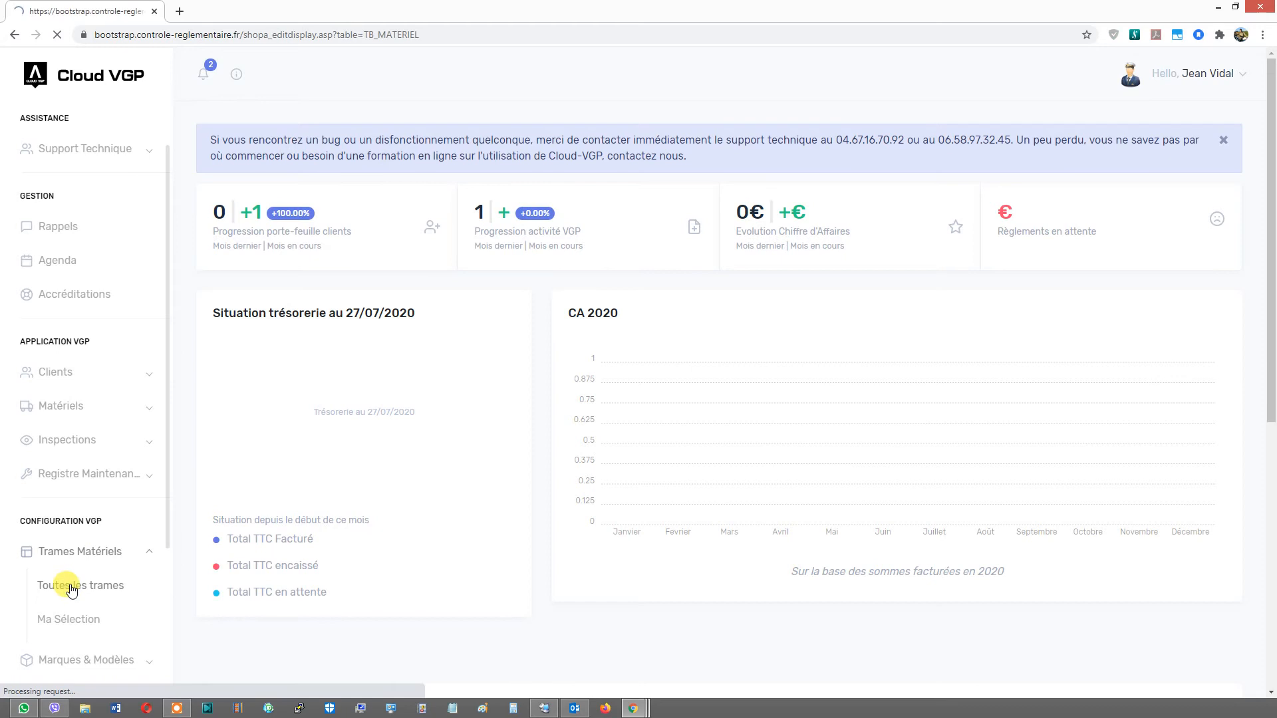
text(aire)
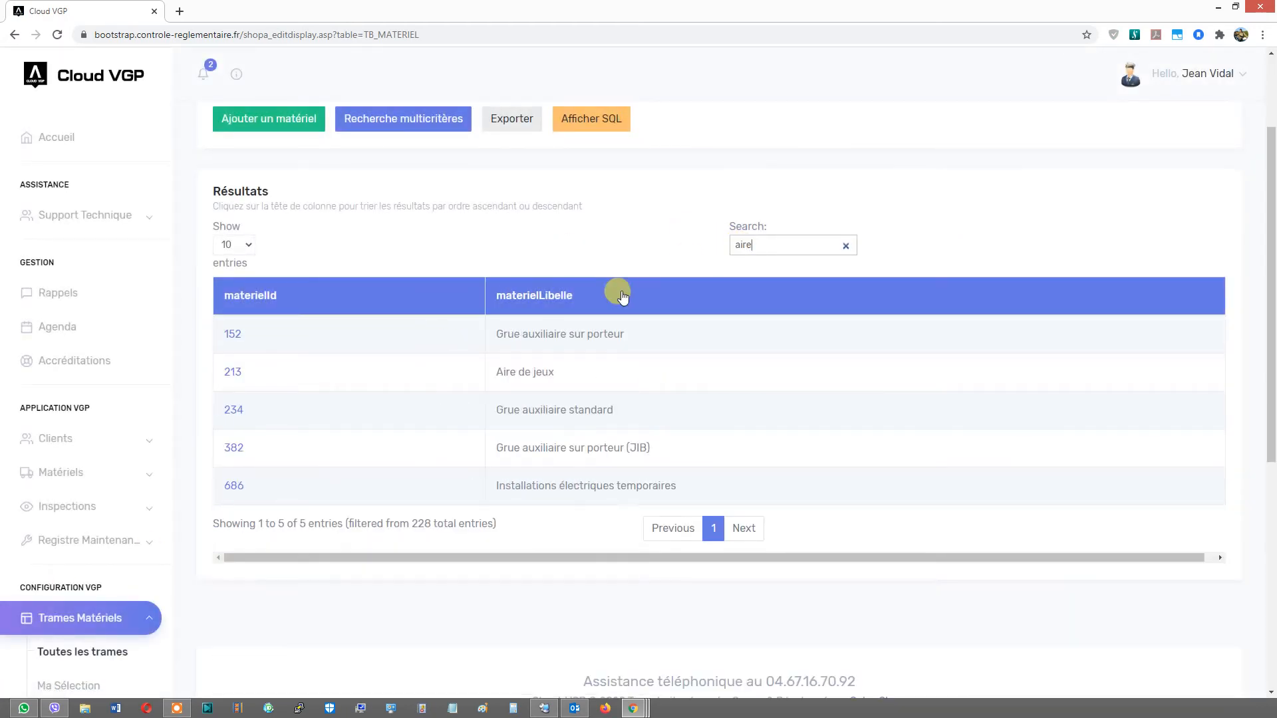
click(236, 374)
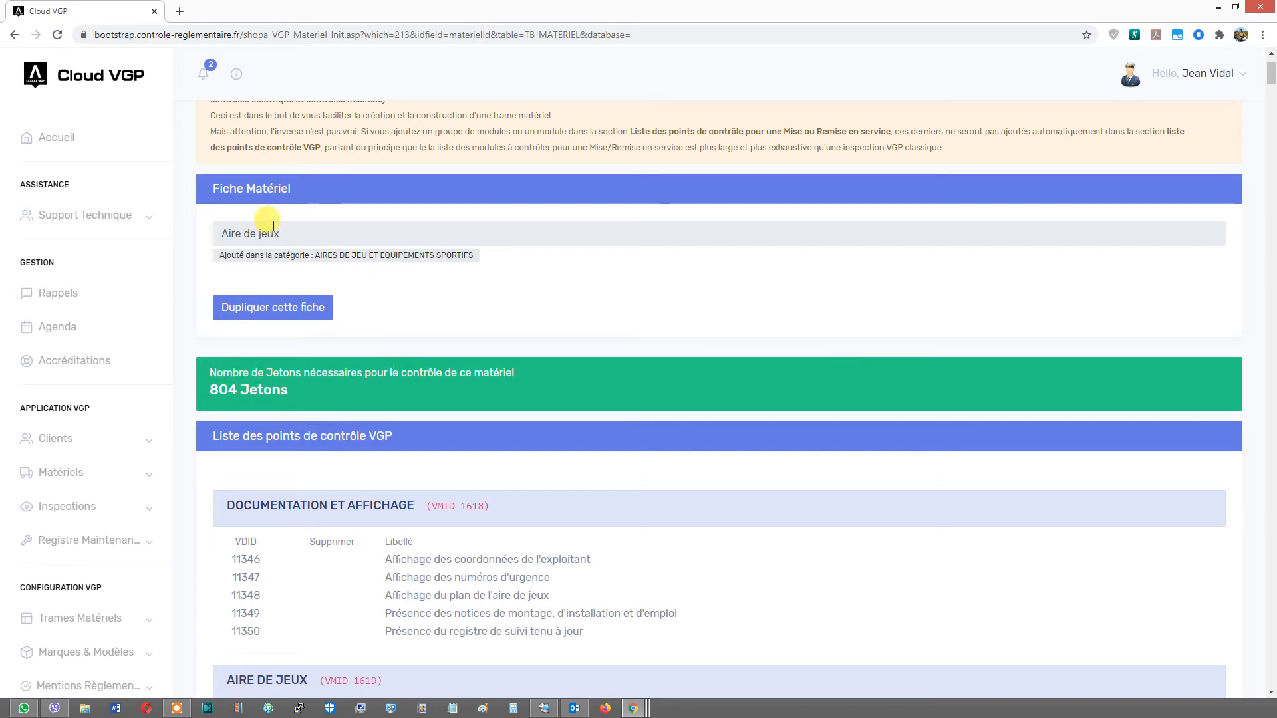
click(236, 73)
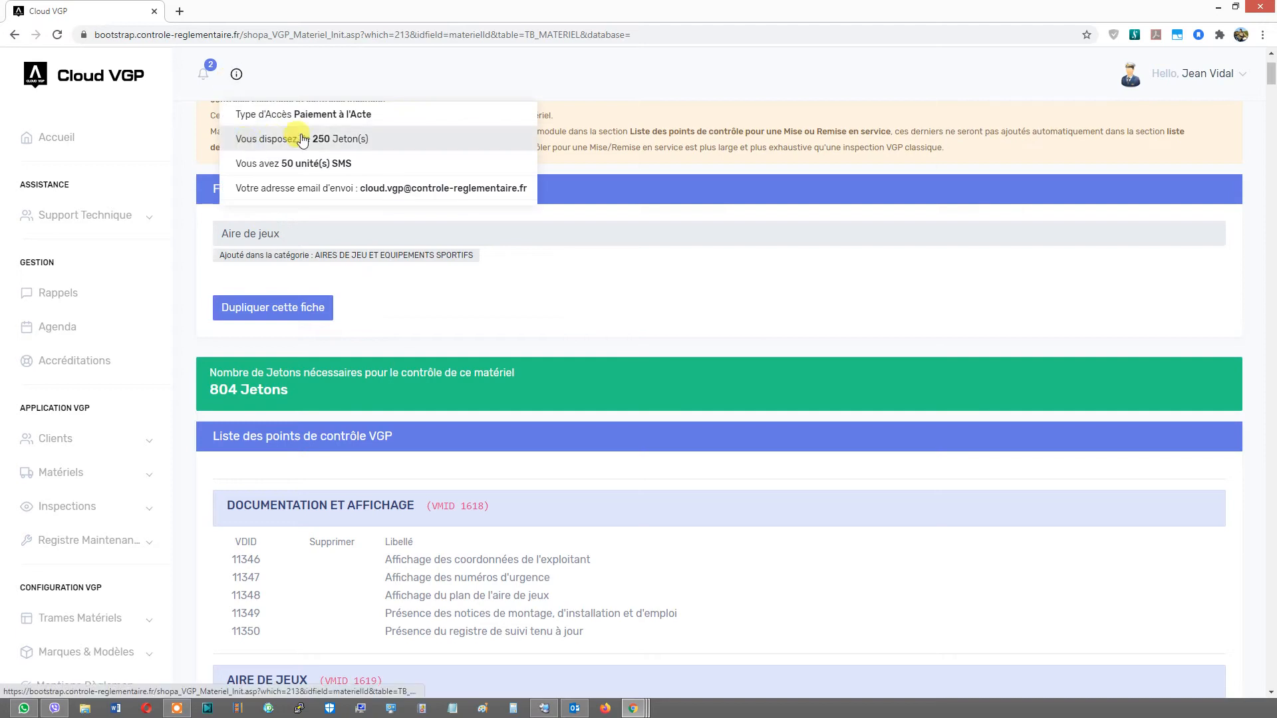
click(371, 309)
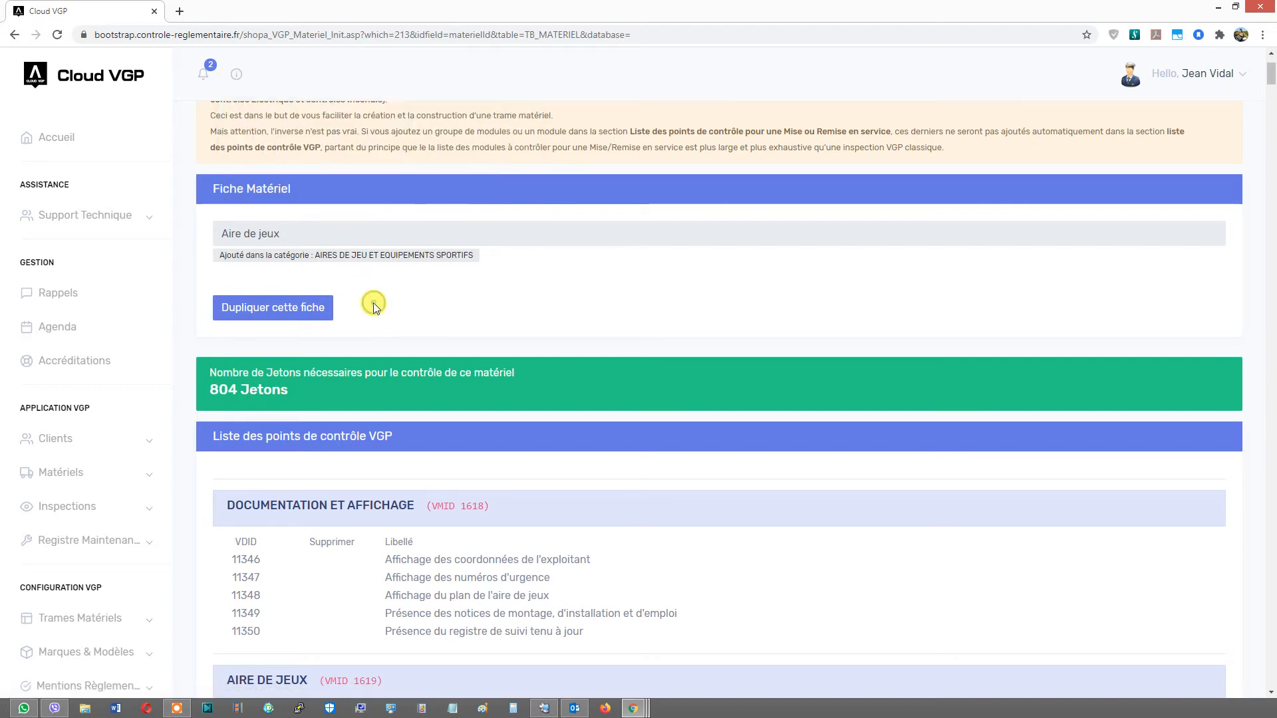
- Reopen the client's Aire de jeux equipment record and set its brand to A M | 978 with model AD 410T4S
scroll(295, 341, down, 1)
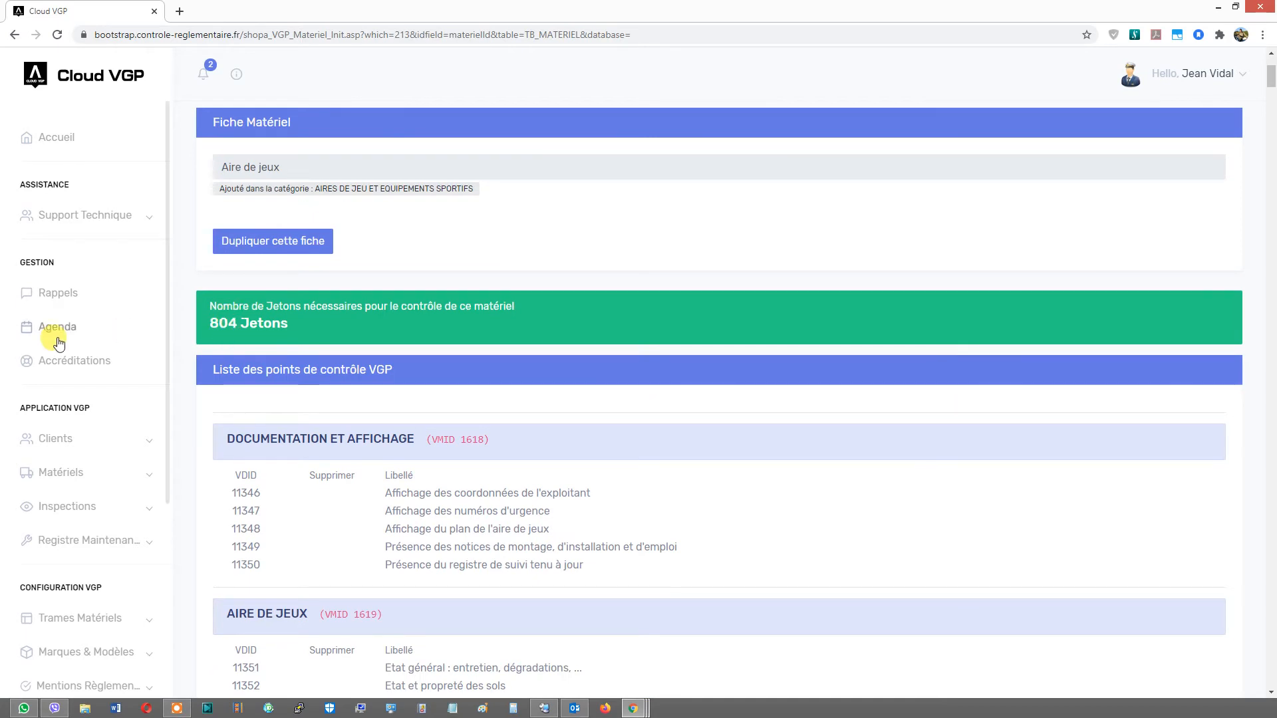
click(53, 443)
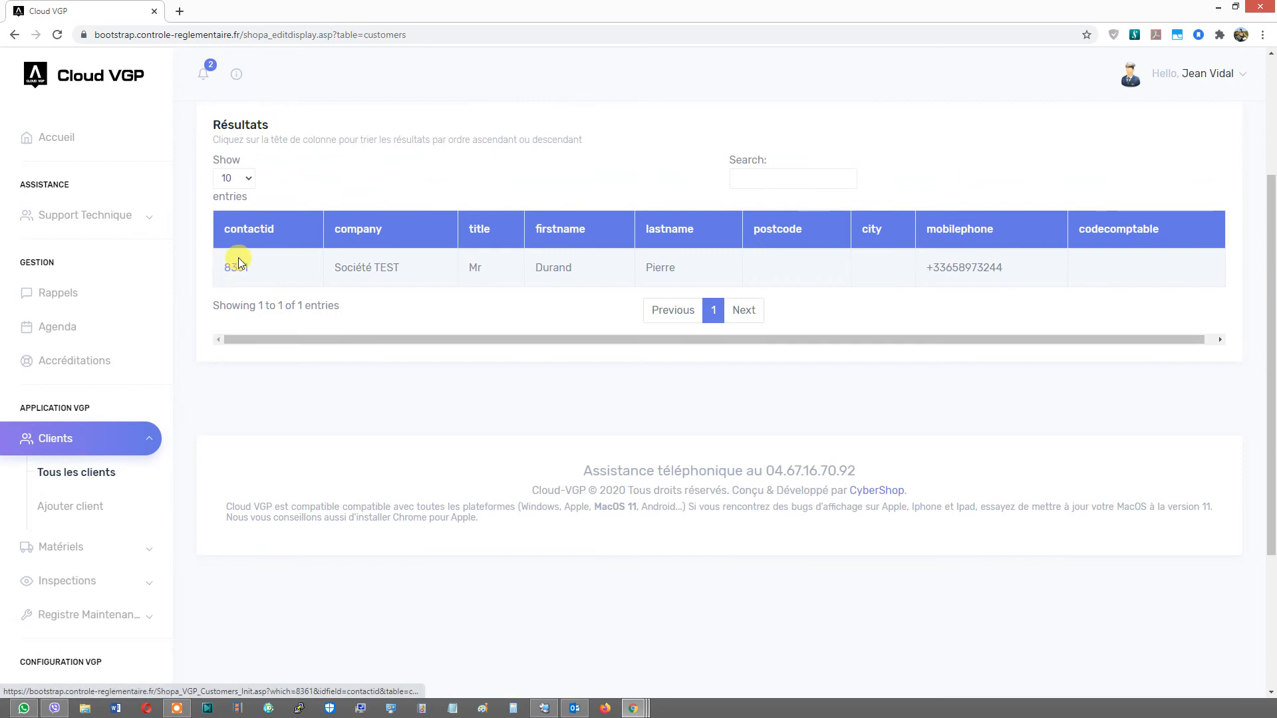
click(237, 268)
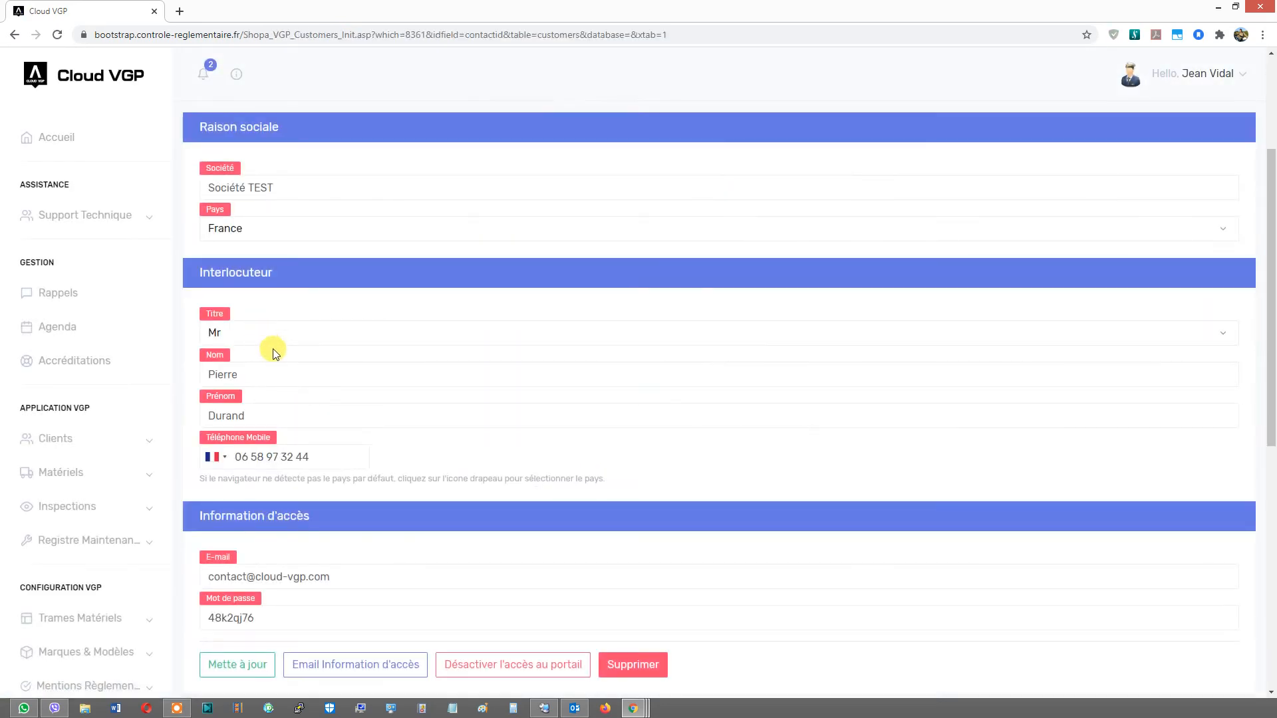
click(426, 269)
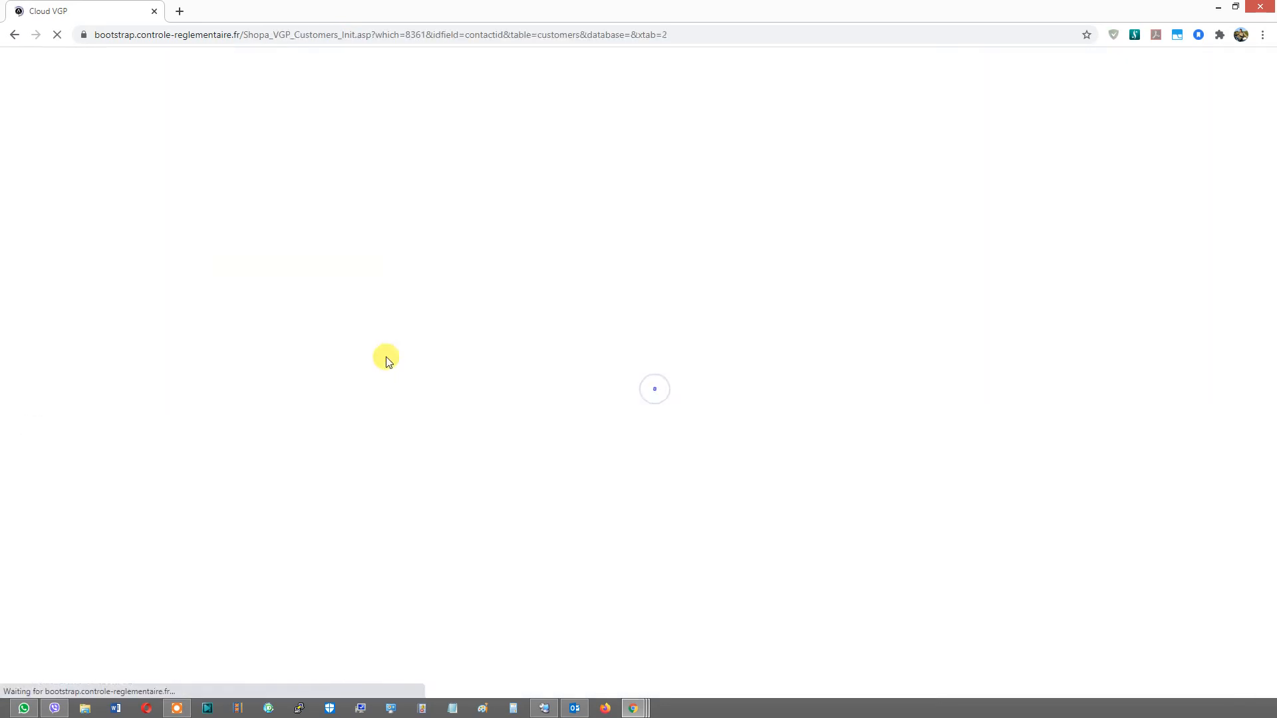
scroll(297, 414, down, 4)
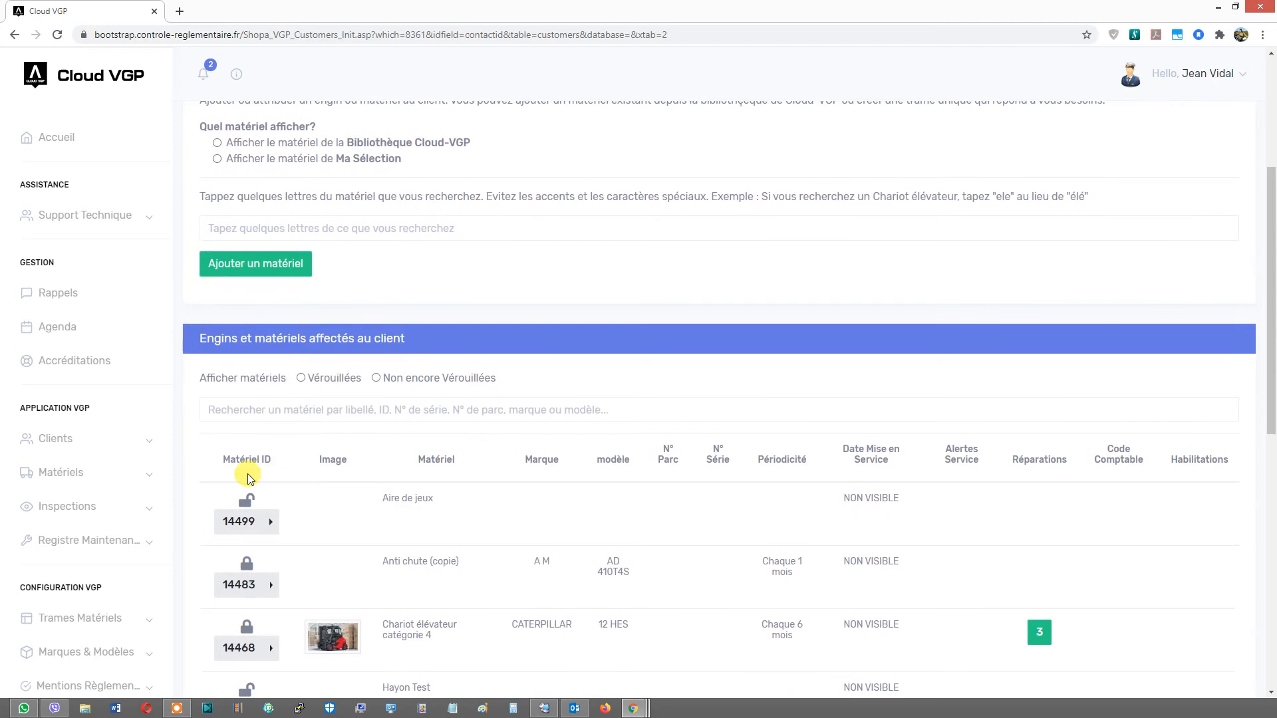
click(266, 523)
click(312, 521)
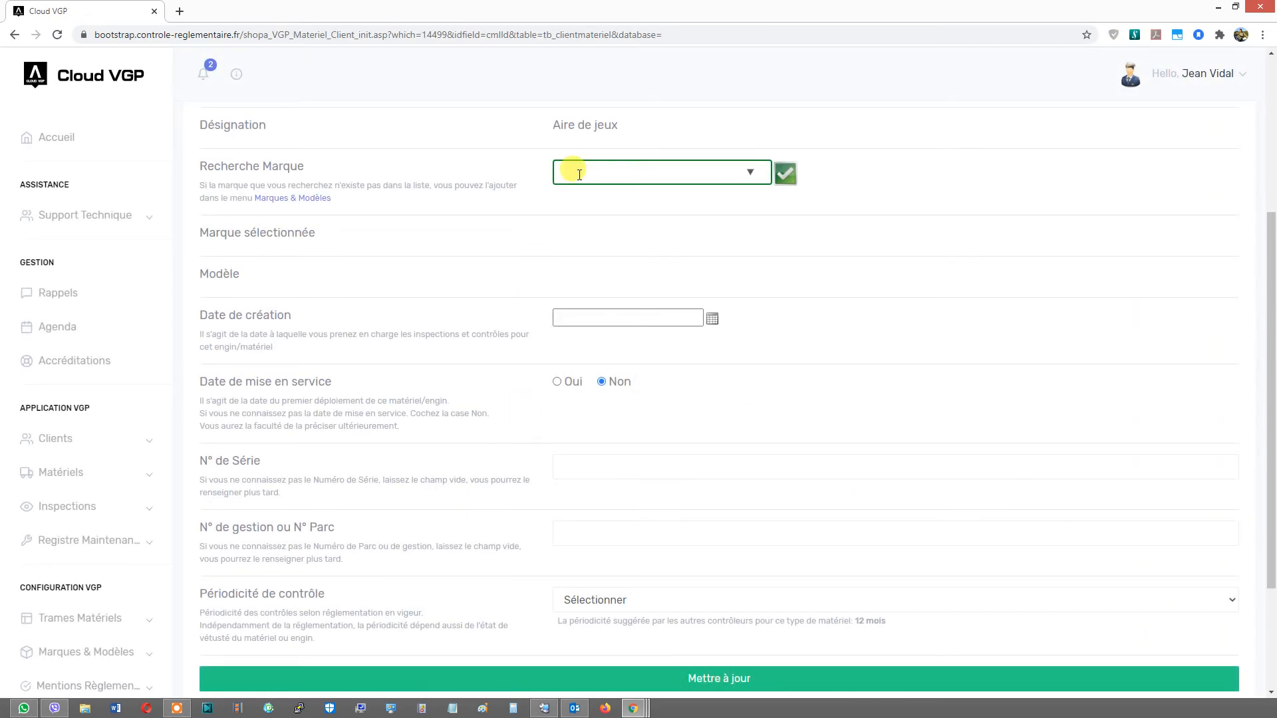
click(575, 172)
click(621, 251)
click(778, 185)
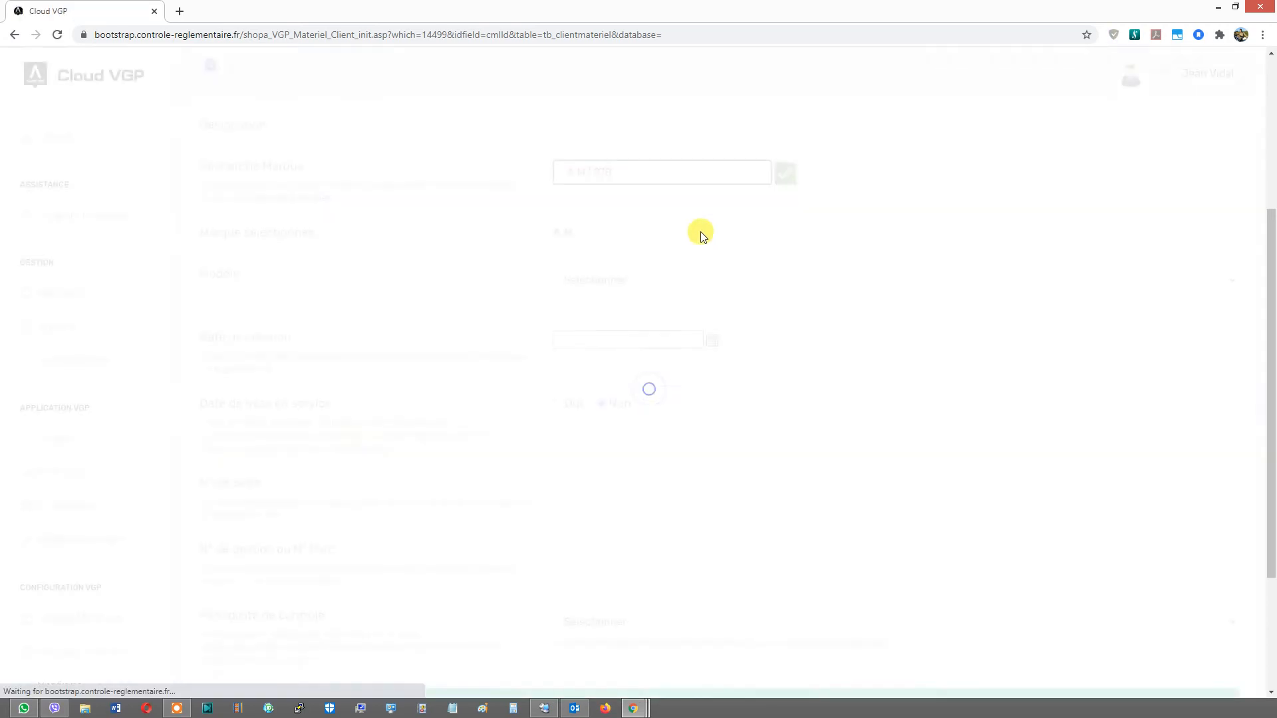
click(602, 281)
click(593, 313)
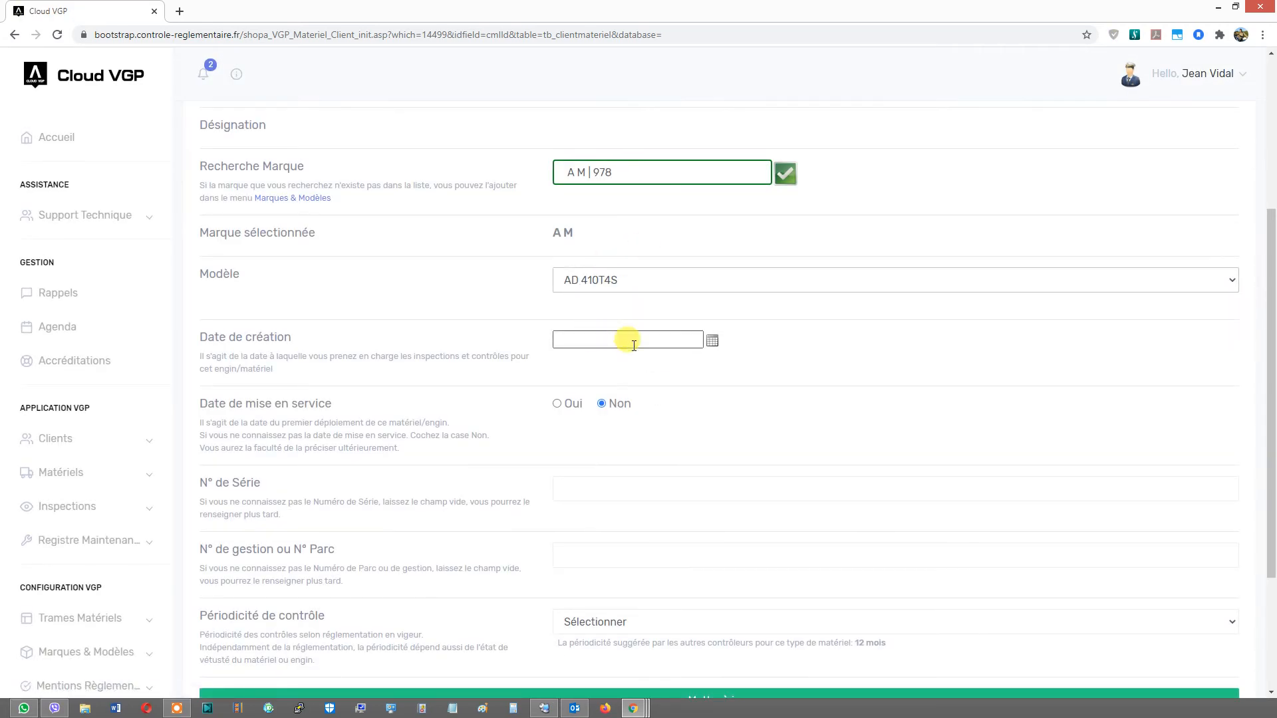
- Set the creation date to 15/07/2020 and the inspection periodicity to 3 mois, then save the record
click(713, 342)
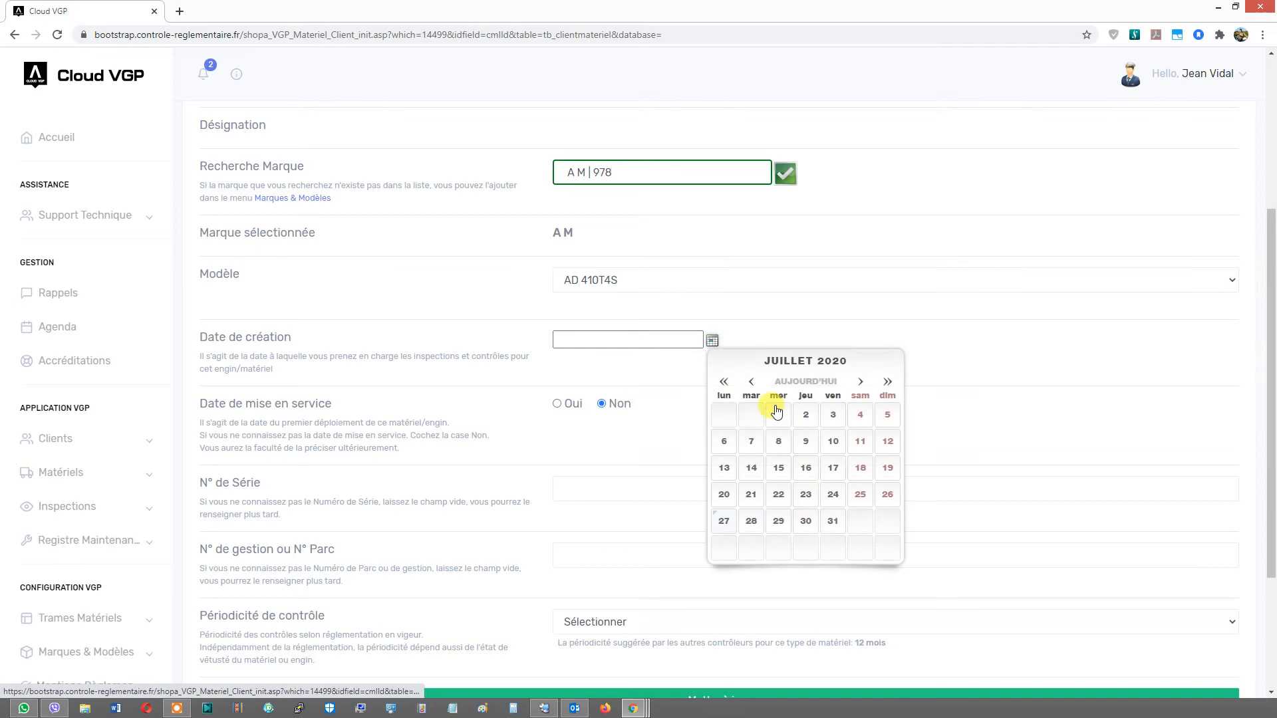
click(779, 469)
scroll(628, 454, down, 2)
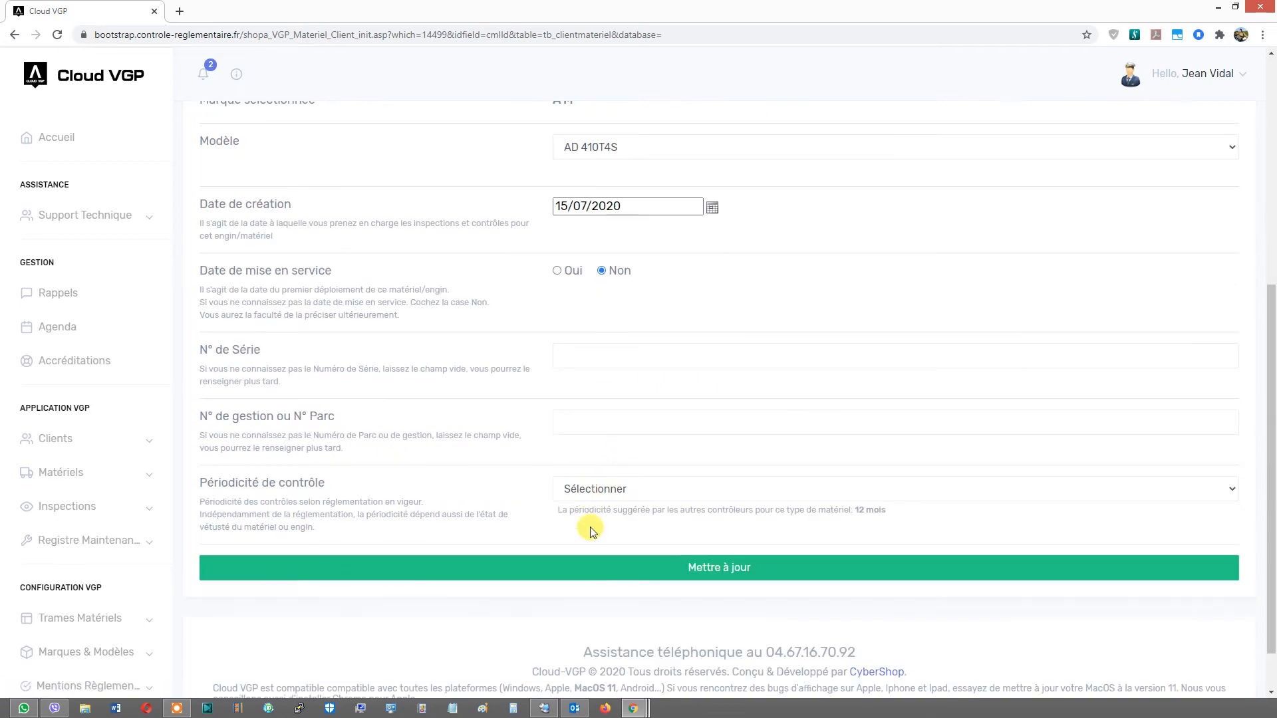
click(605, 490)
click(604, 536)
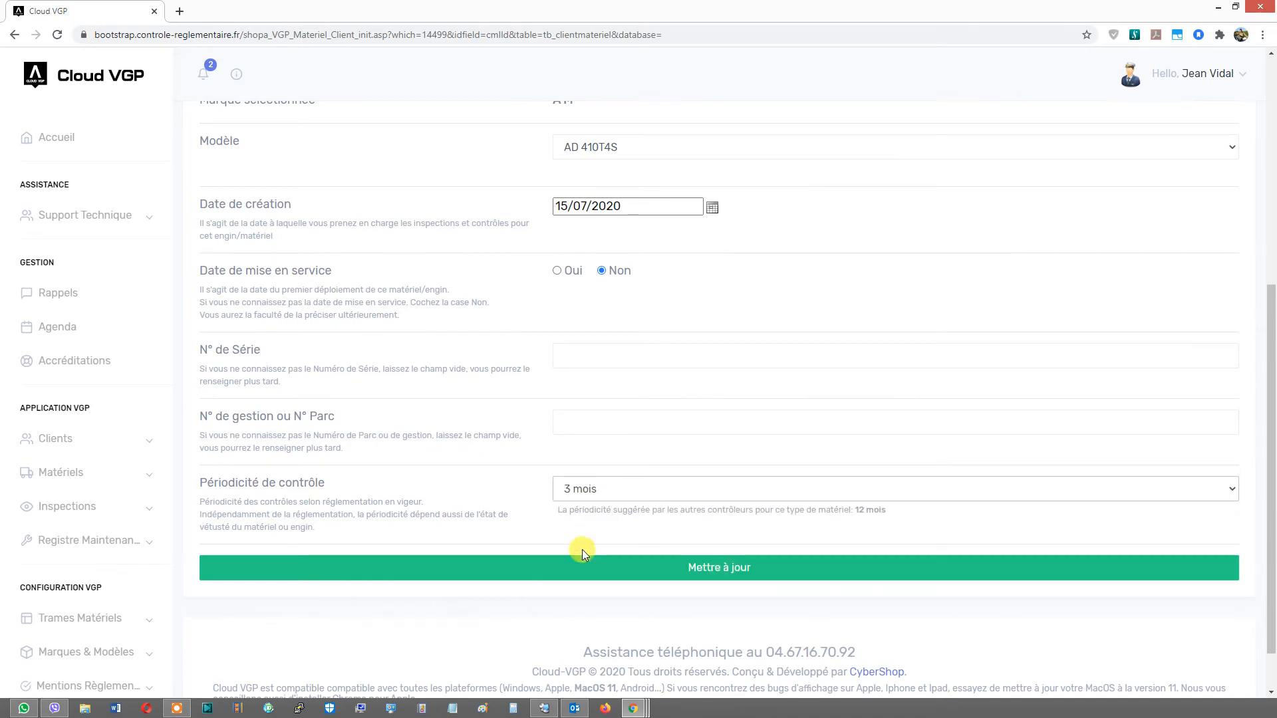
click(618, 565)
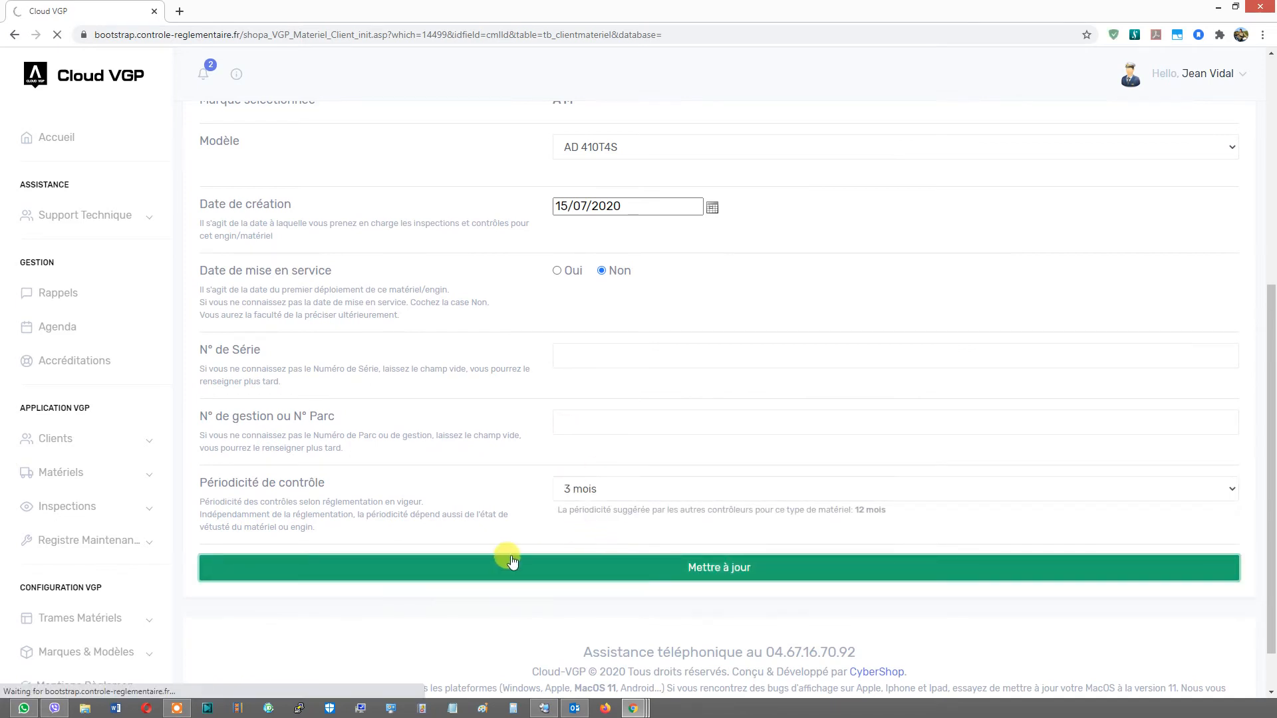
scroll(525, 557, down, 3)
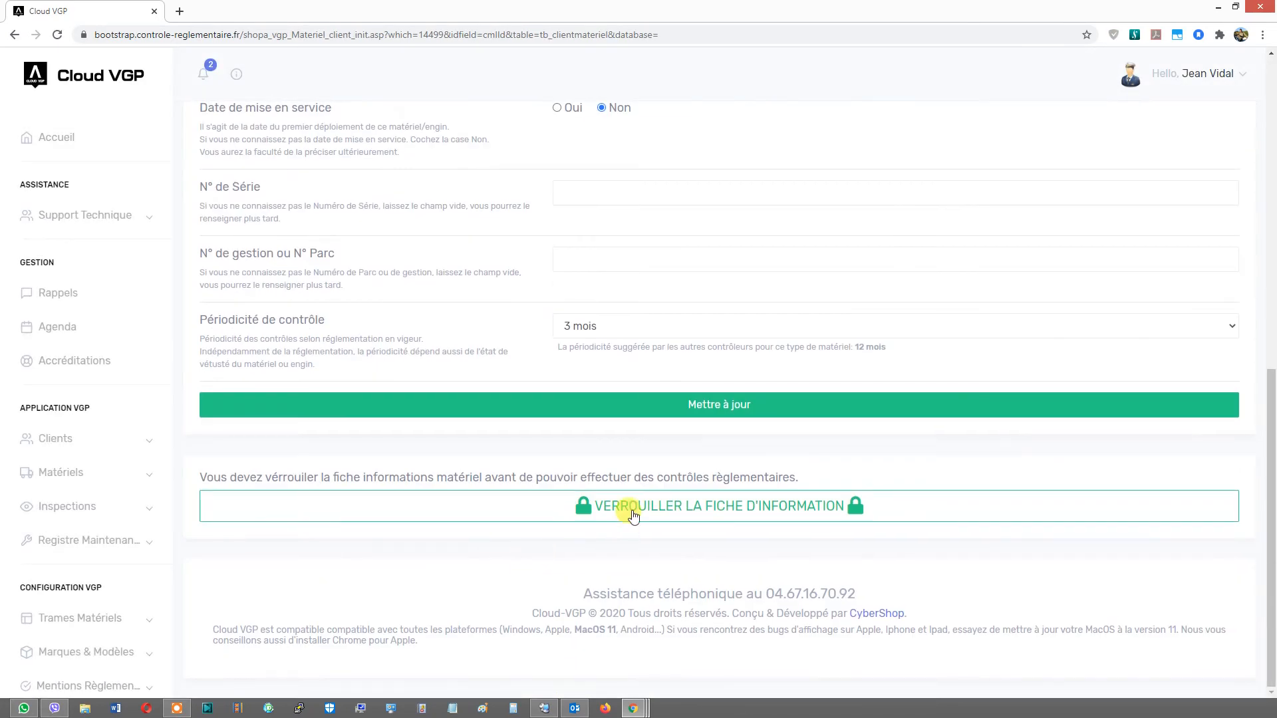
- Lock the Aire de jeux equipment's information record
click(582, 507)
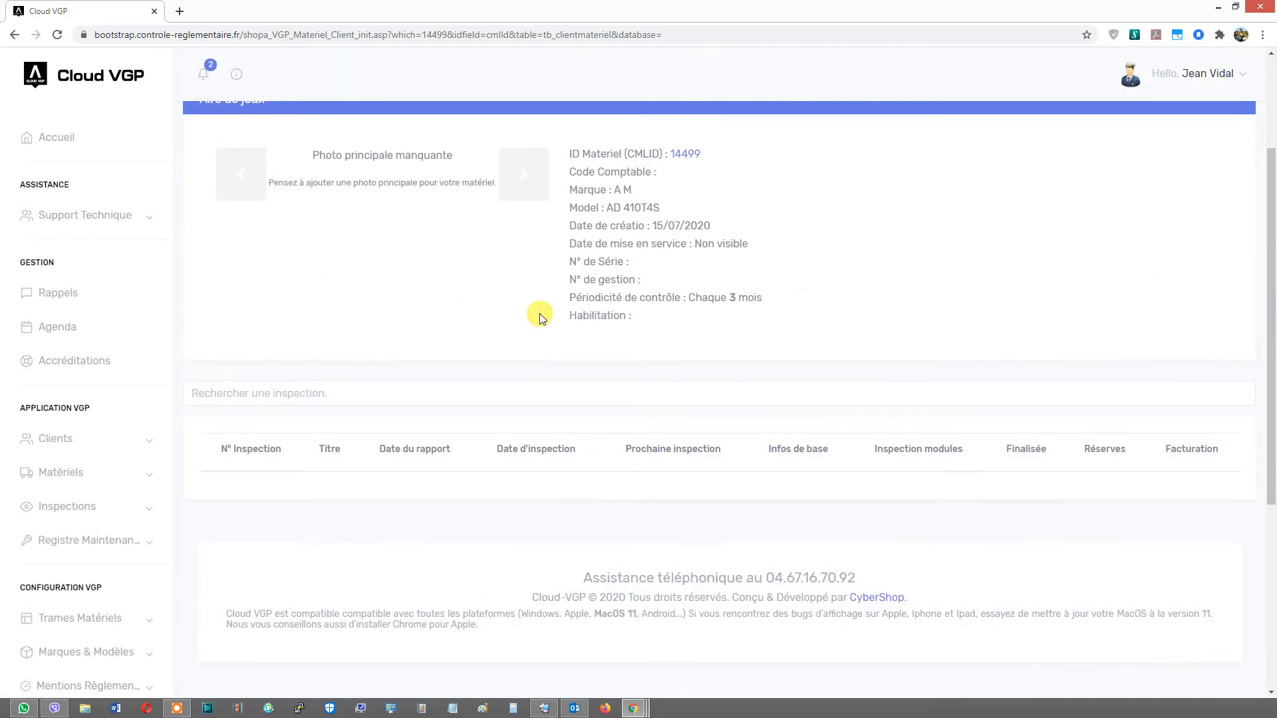
scroll(466, 240, up, 3)
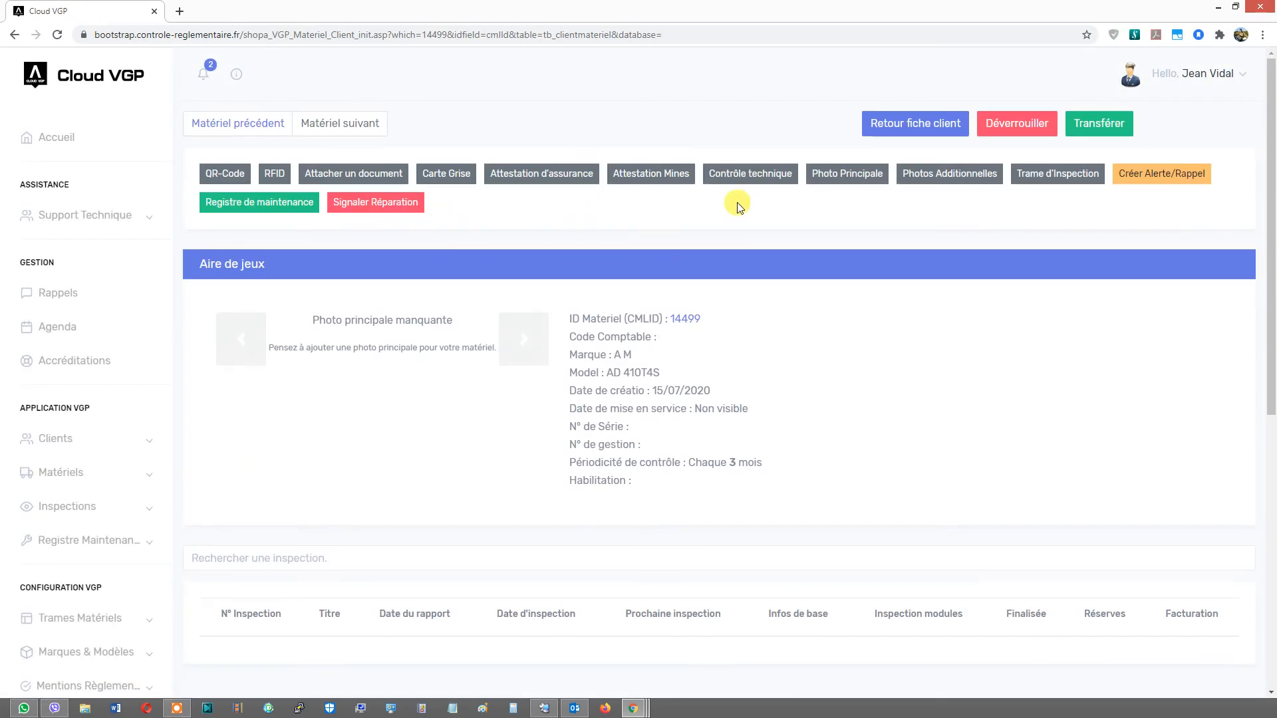
- Return to the client's record and try to start a VGP inspection on the Aire de jeux equipment 14499 from its inspection menu
click(903, 130)
click(529, 269)
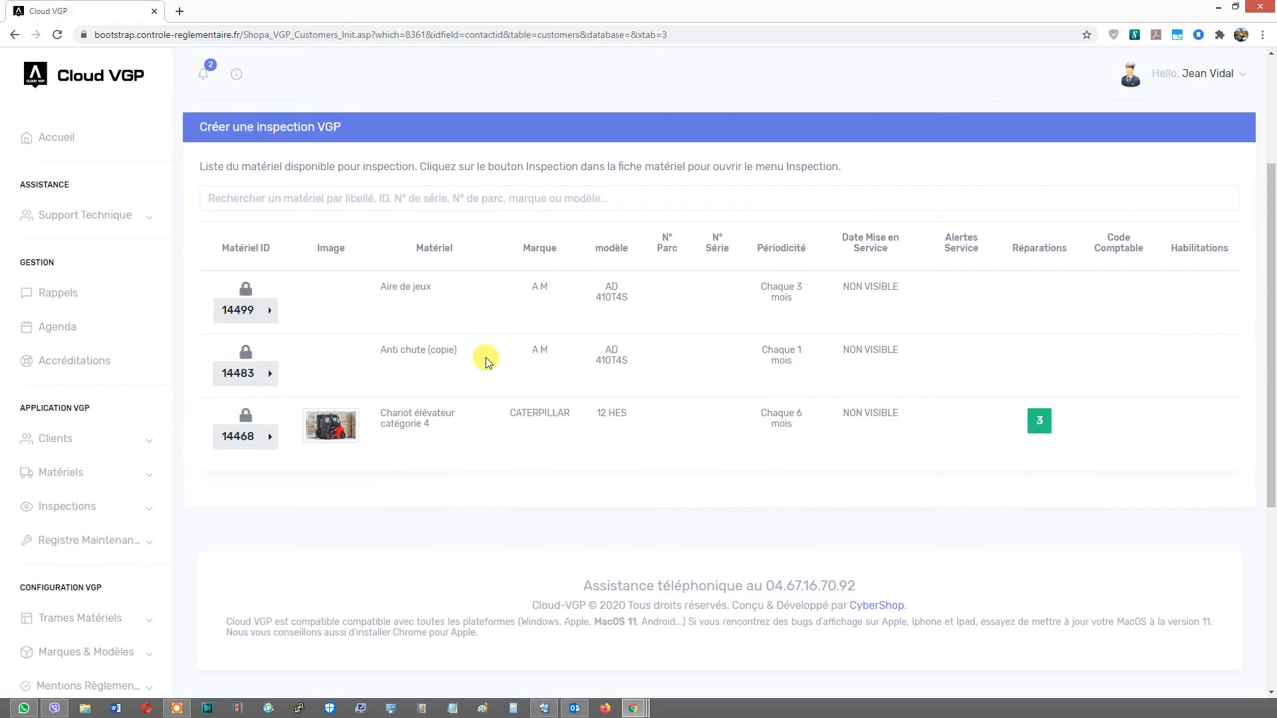
click(274, 317)
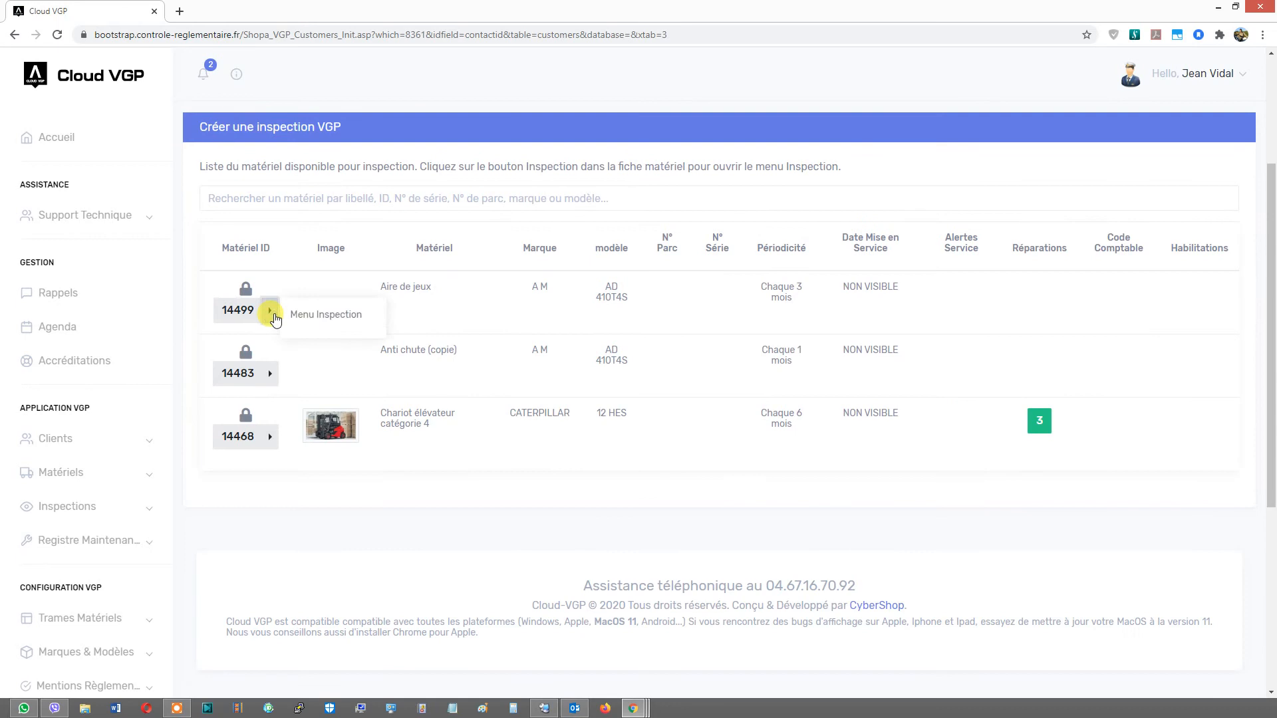
click(314, 316)
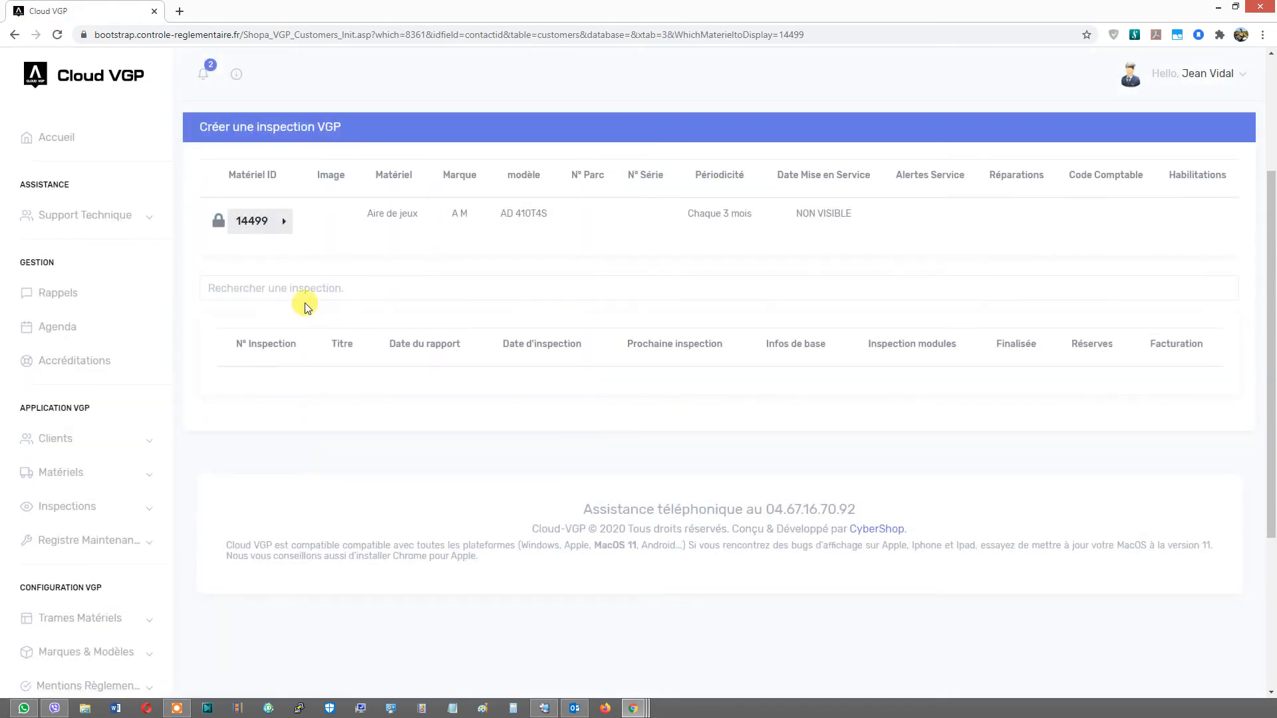
click(284, 221)
click(317, 222)
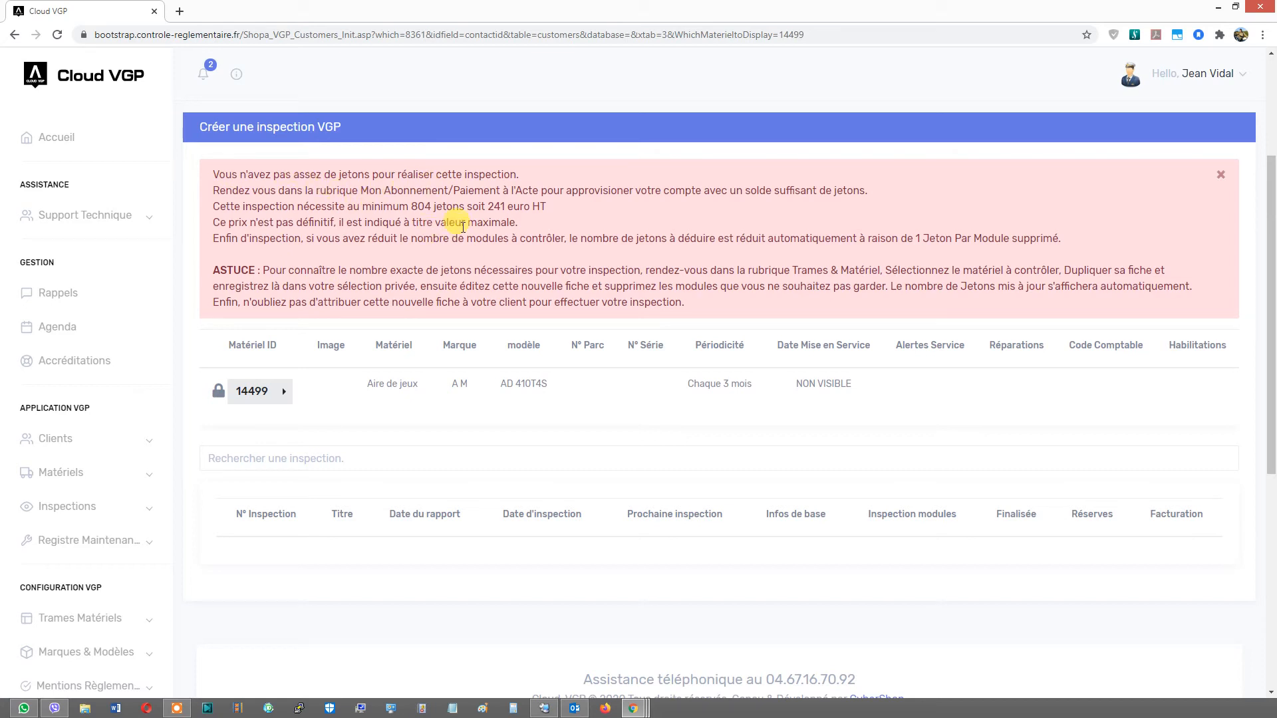
scroll(266, 277, down, 1)
scroll(268, 279, up, 2)
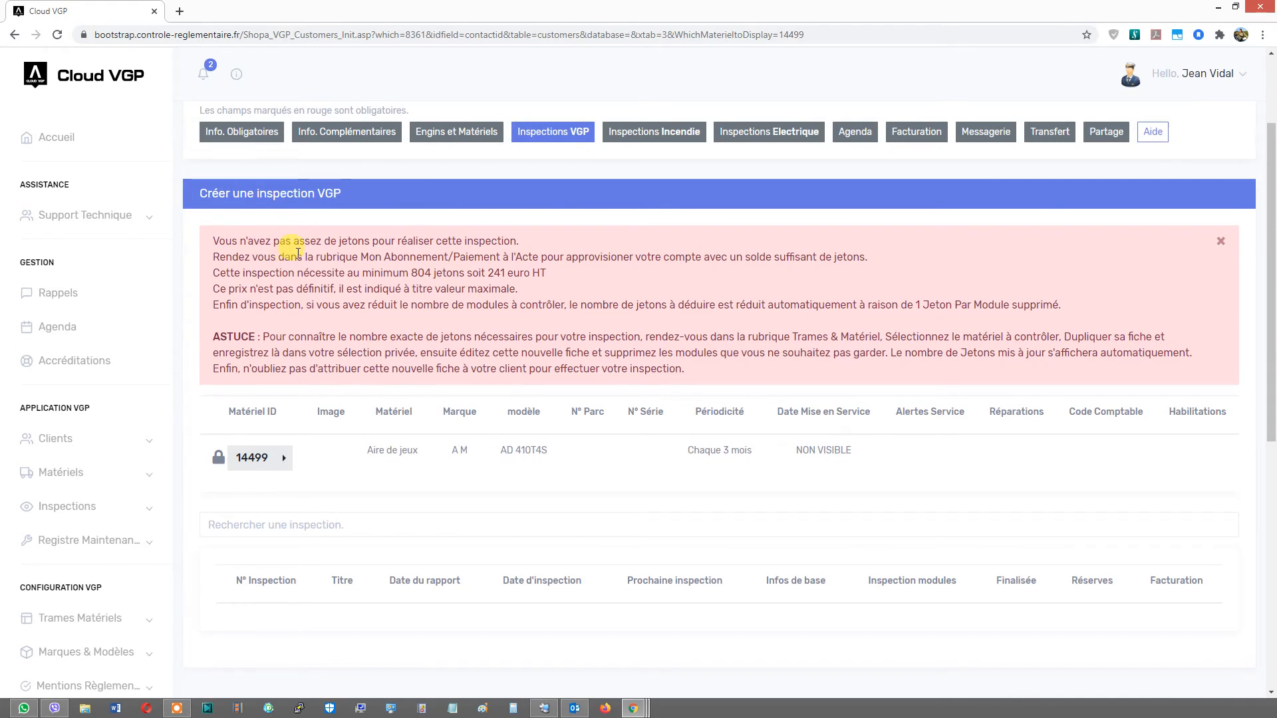
scroll(117, 436, down, 1)
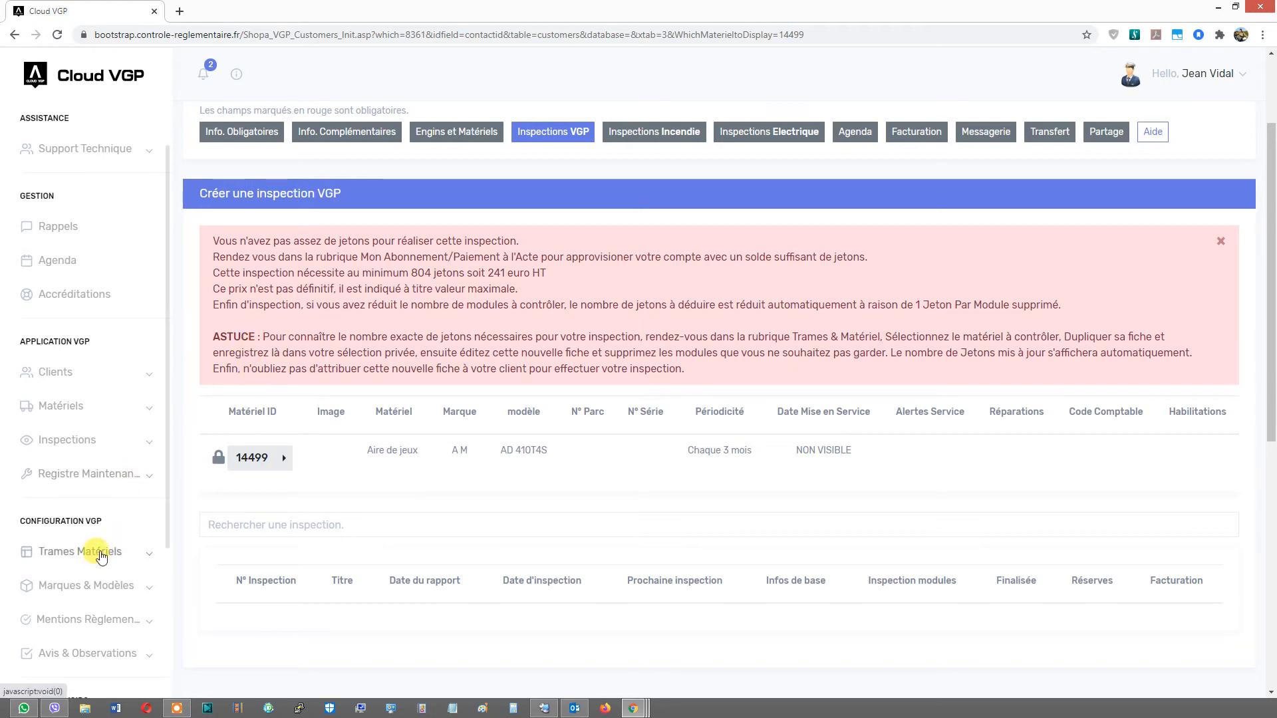
scroll(212, 379, up, 2)
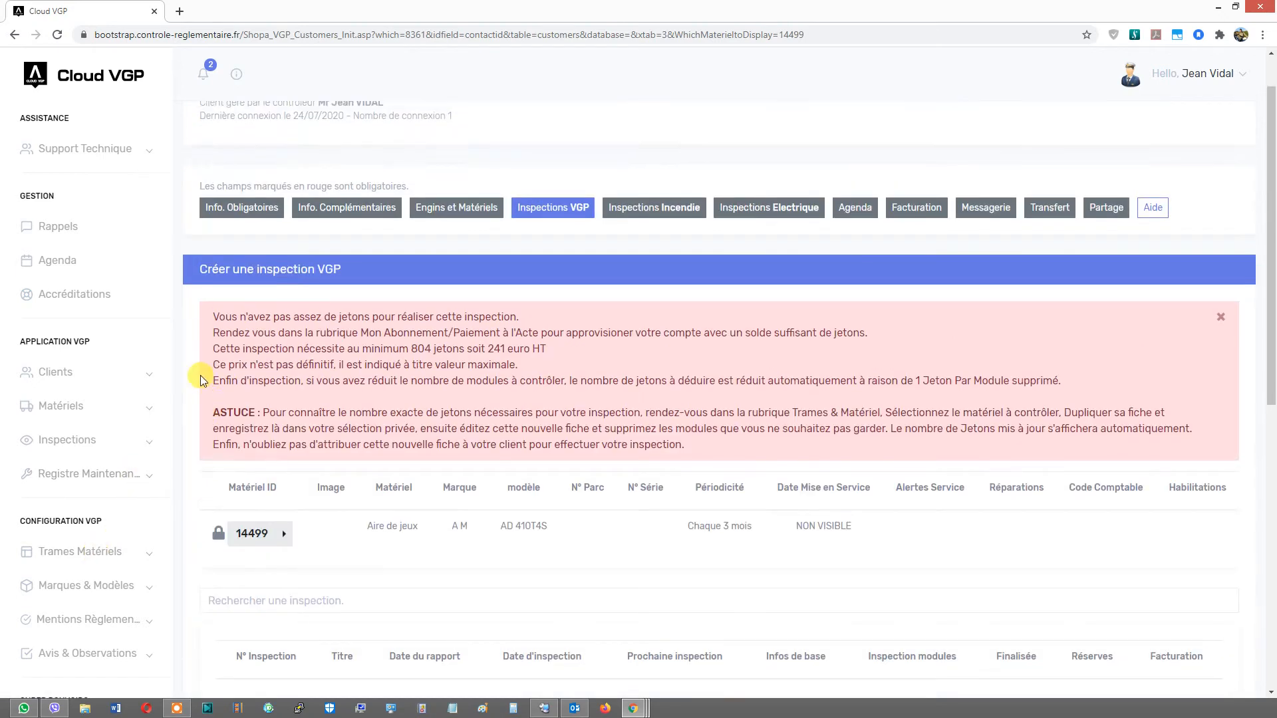
- Search all equipment frames for "aire" and open the Aire de jeux frame to review its VGP control points
click(93, 552)
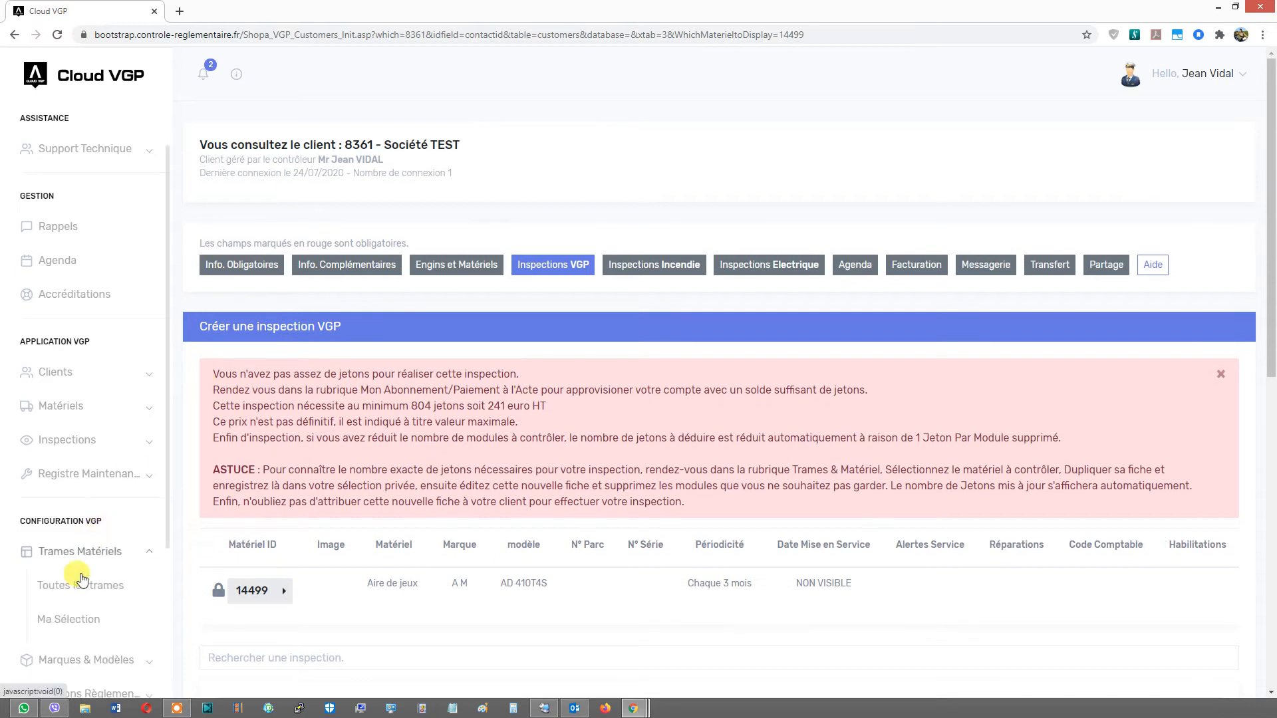
click(78, 591)
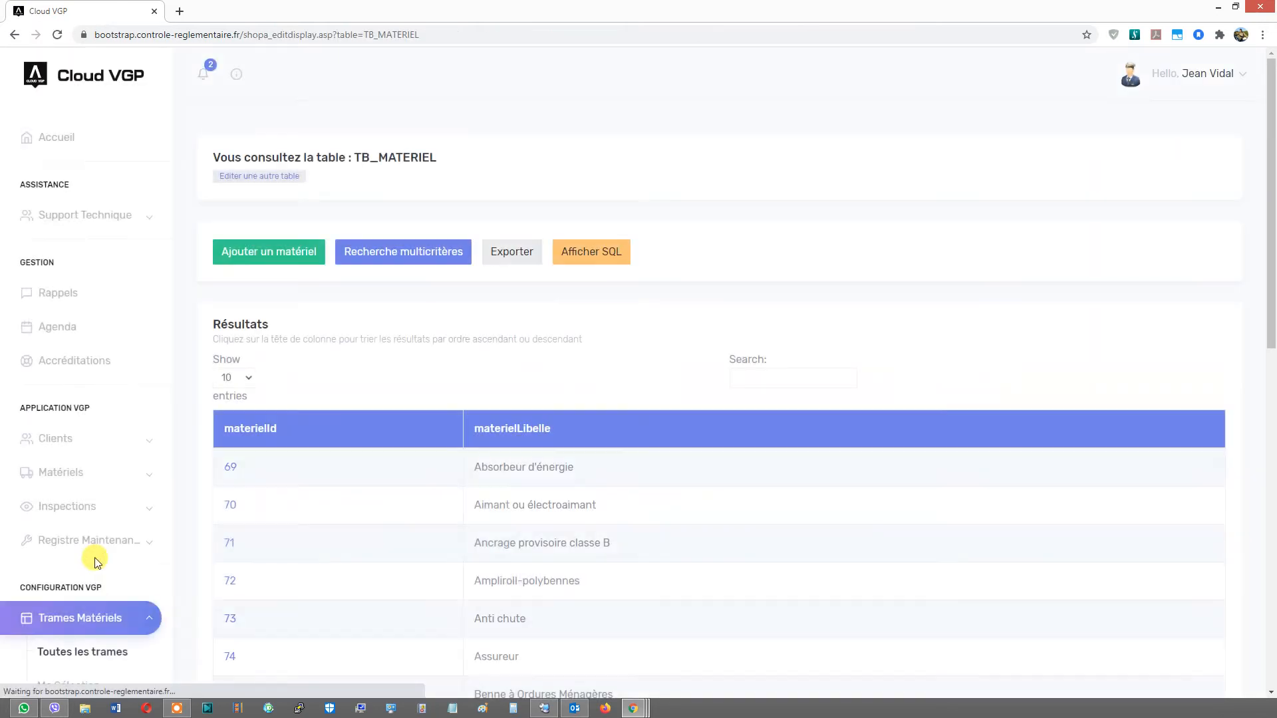
click(745, 378)
text(aire)
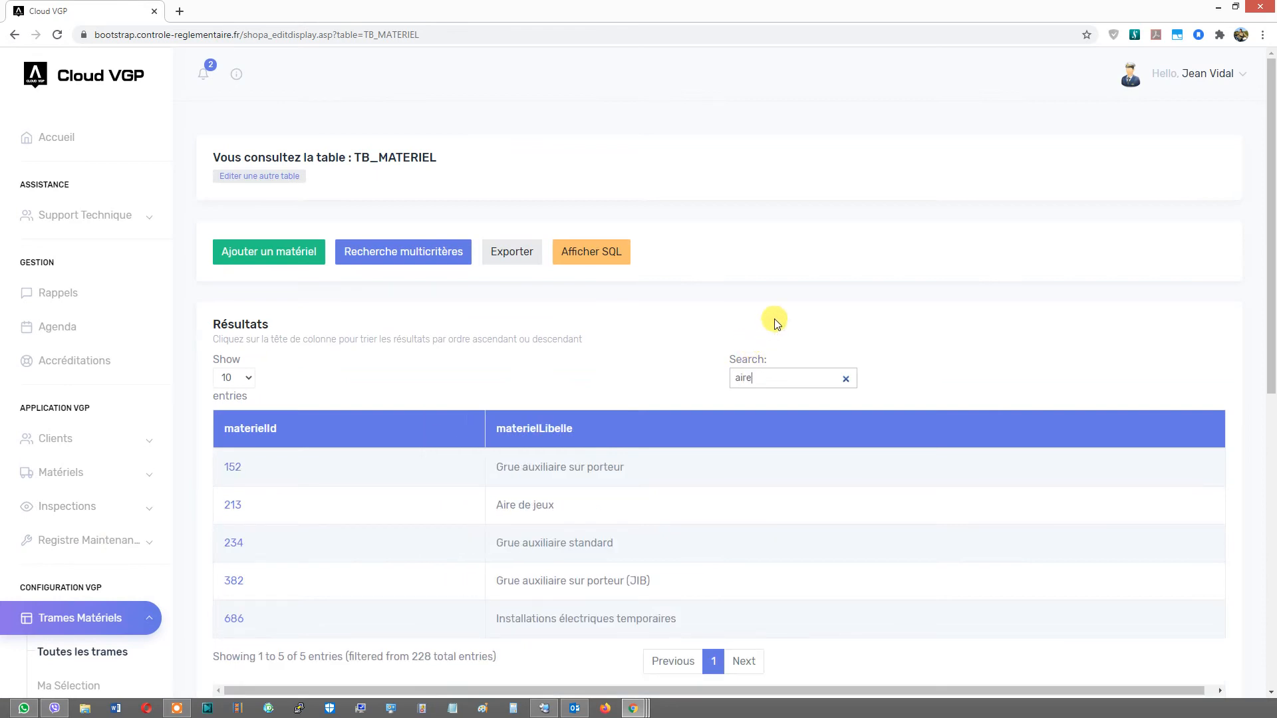
click(242, 503)
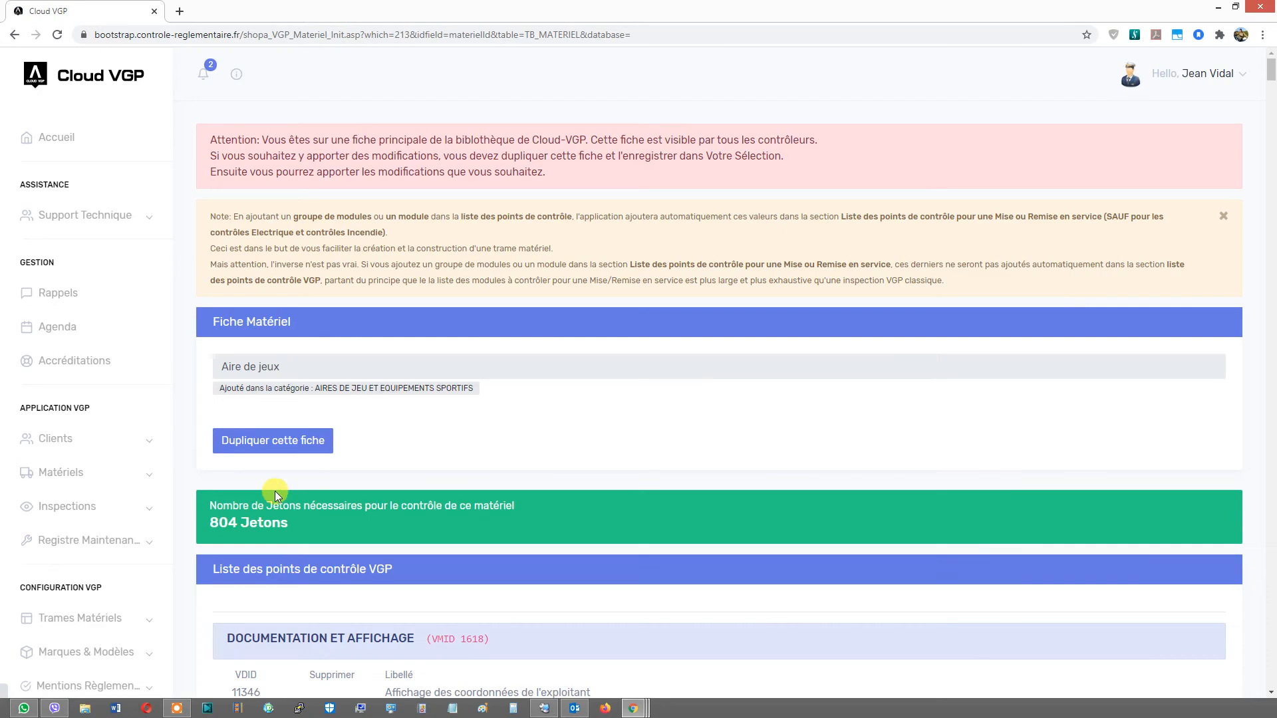
scroll(308, 343, down, 4)
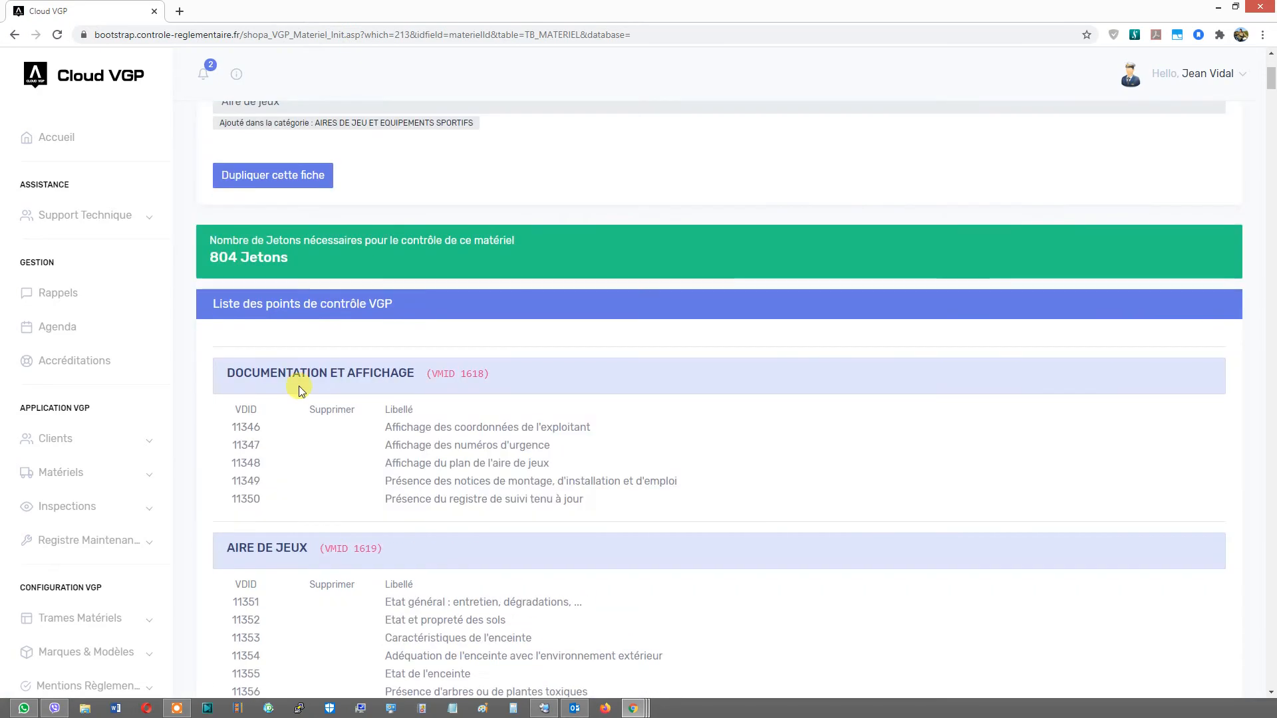
drag(1271, 88, 1272, 168)
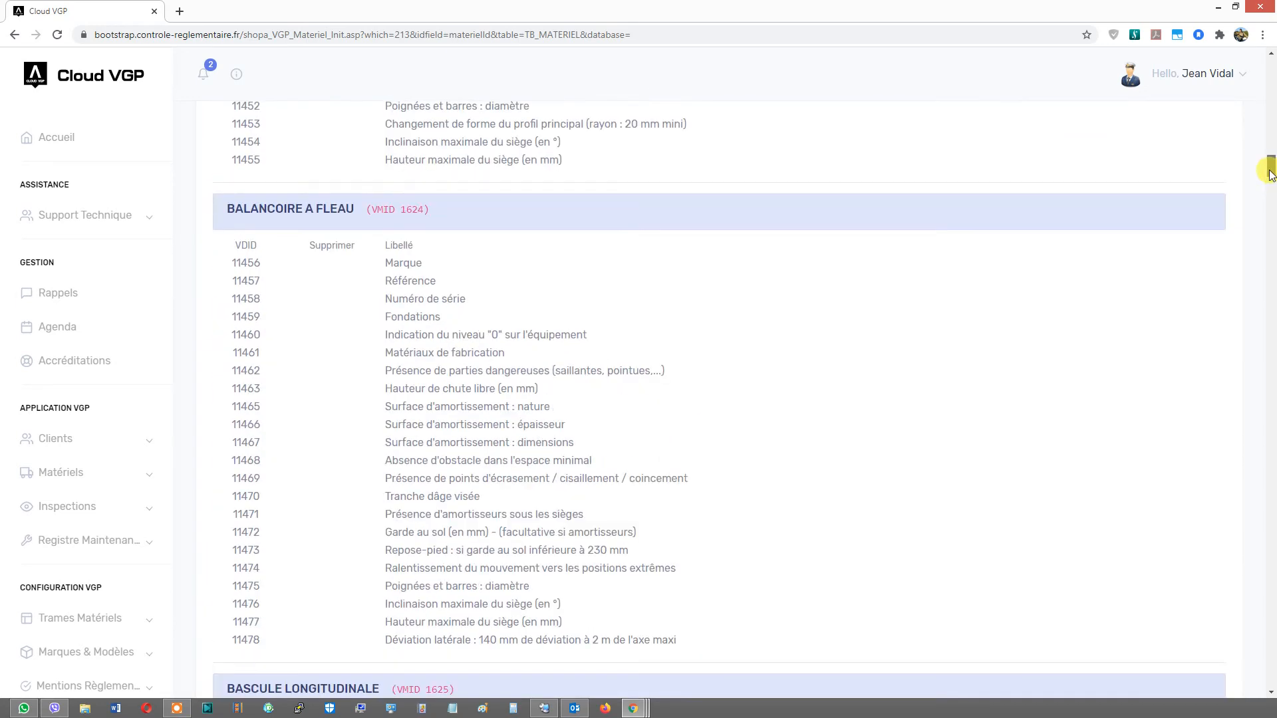
triple_click(387, 369)
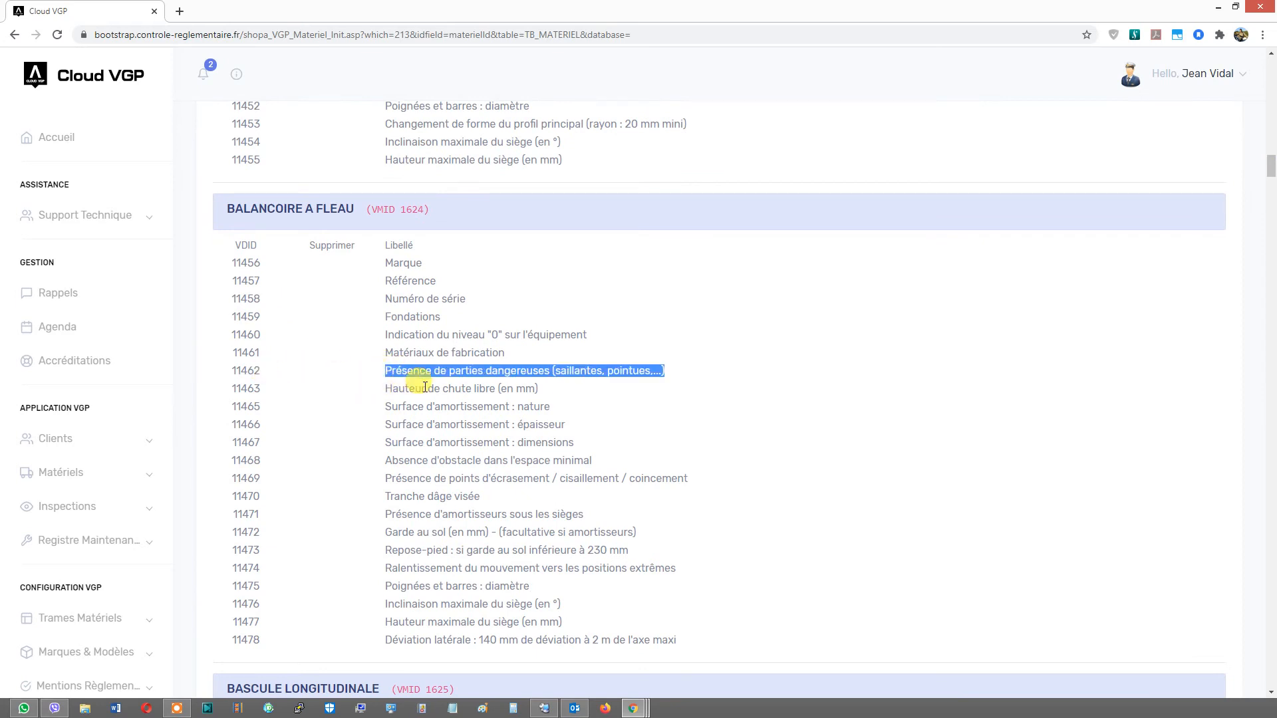
scroll(432, 392, up, 5)
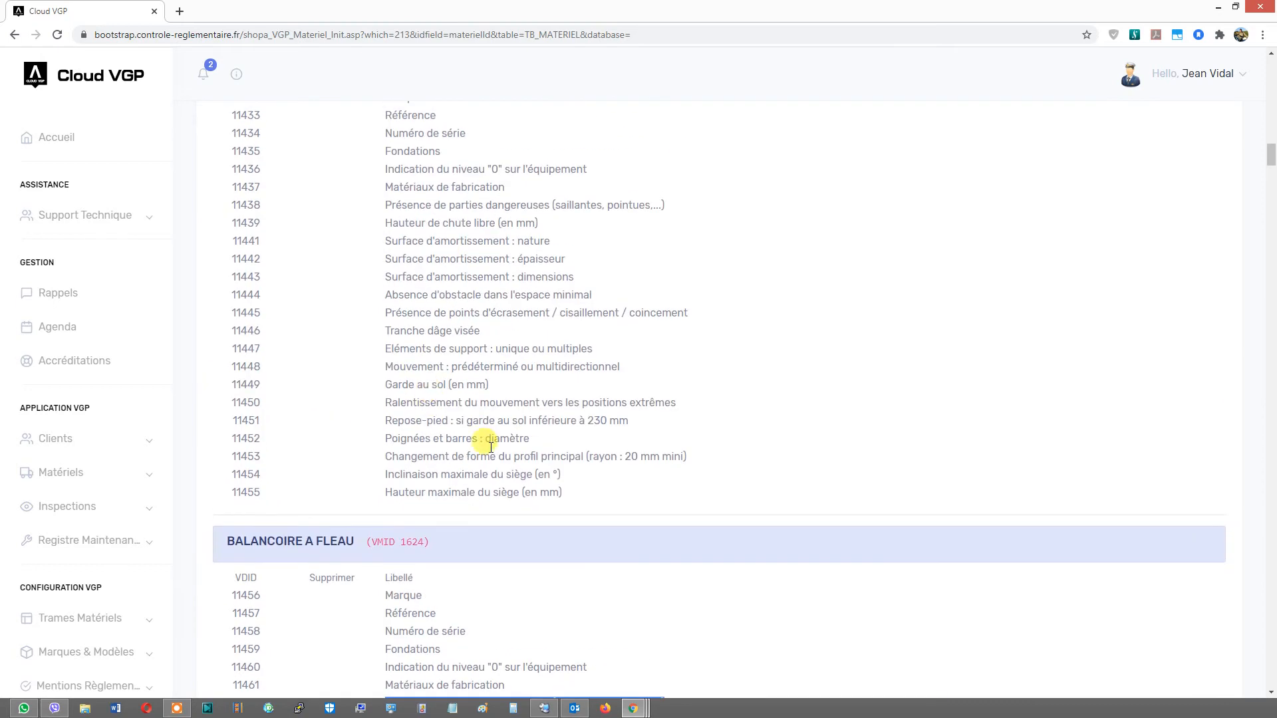
scroll(474, 385, up, 15)
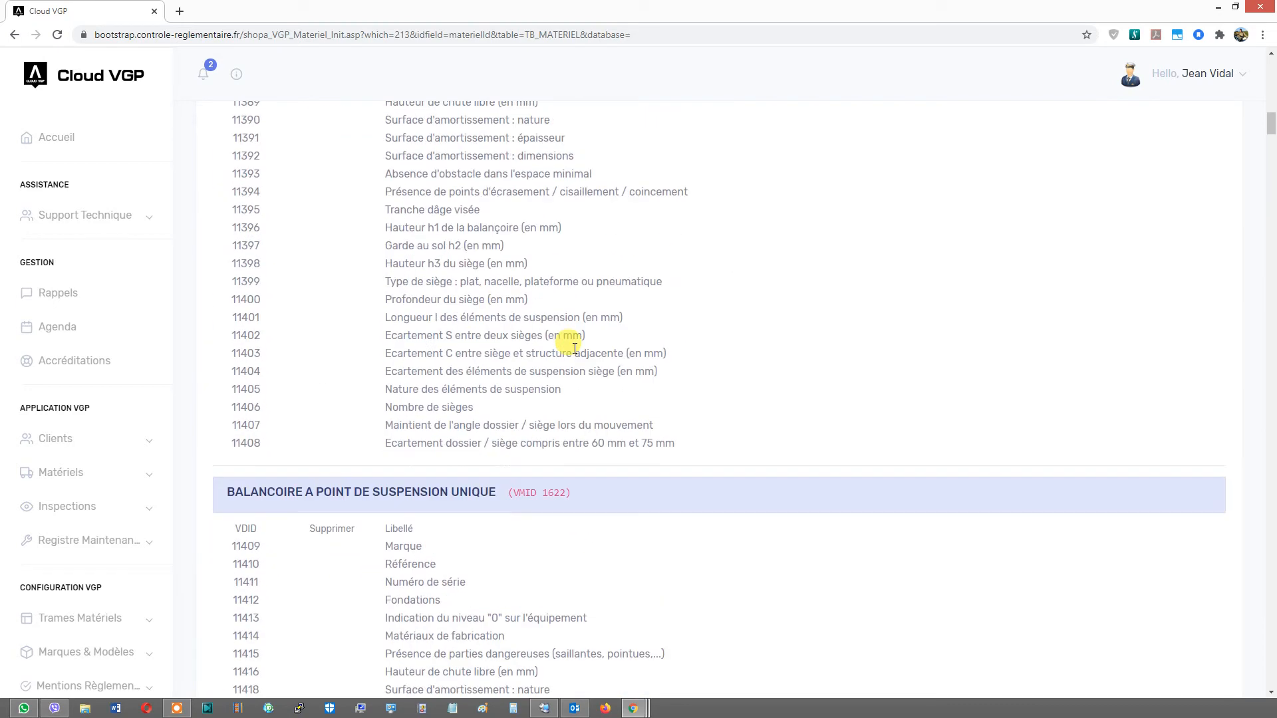
- Duplicate the Aire de jeux frame into a private copy
drag(1272, 118, 1272, 58)
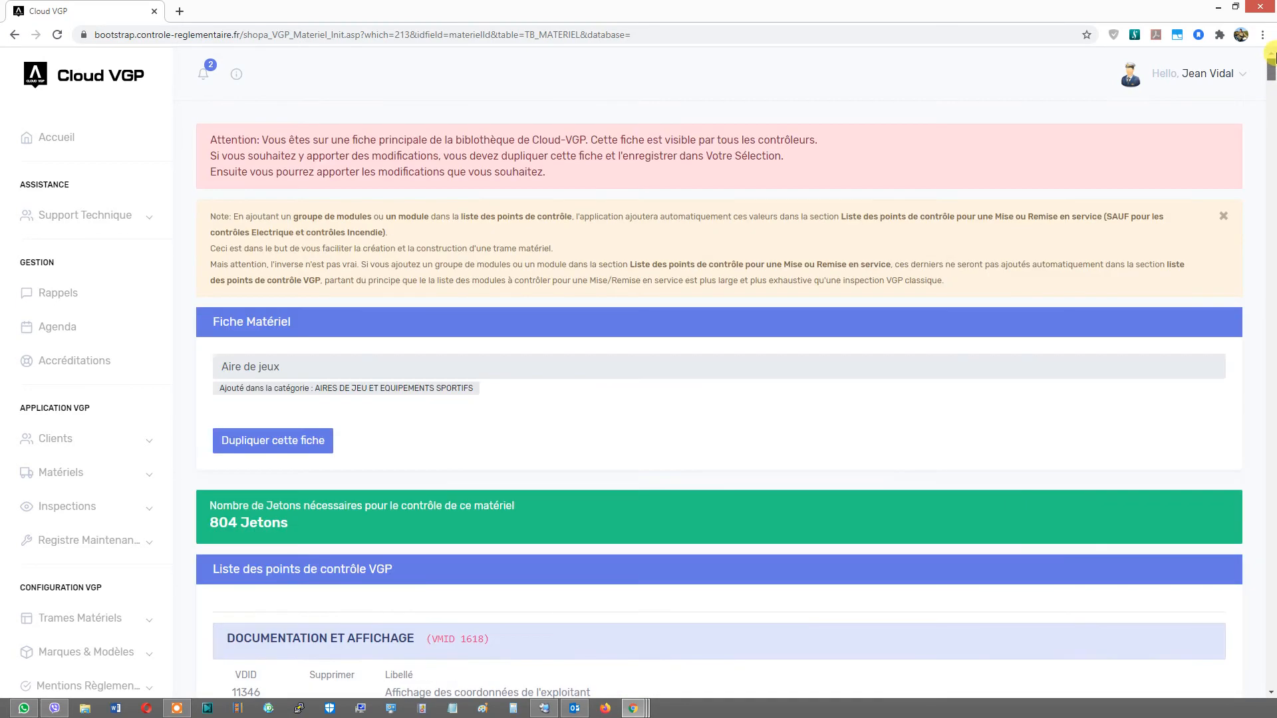
click(278, 448)
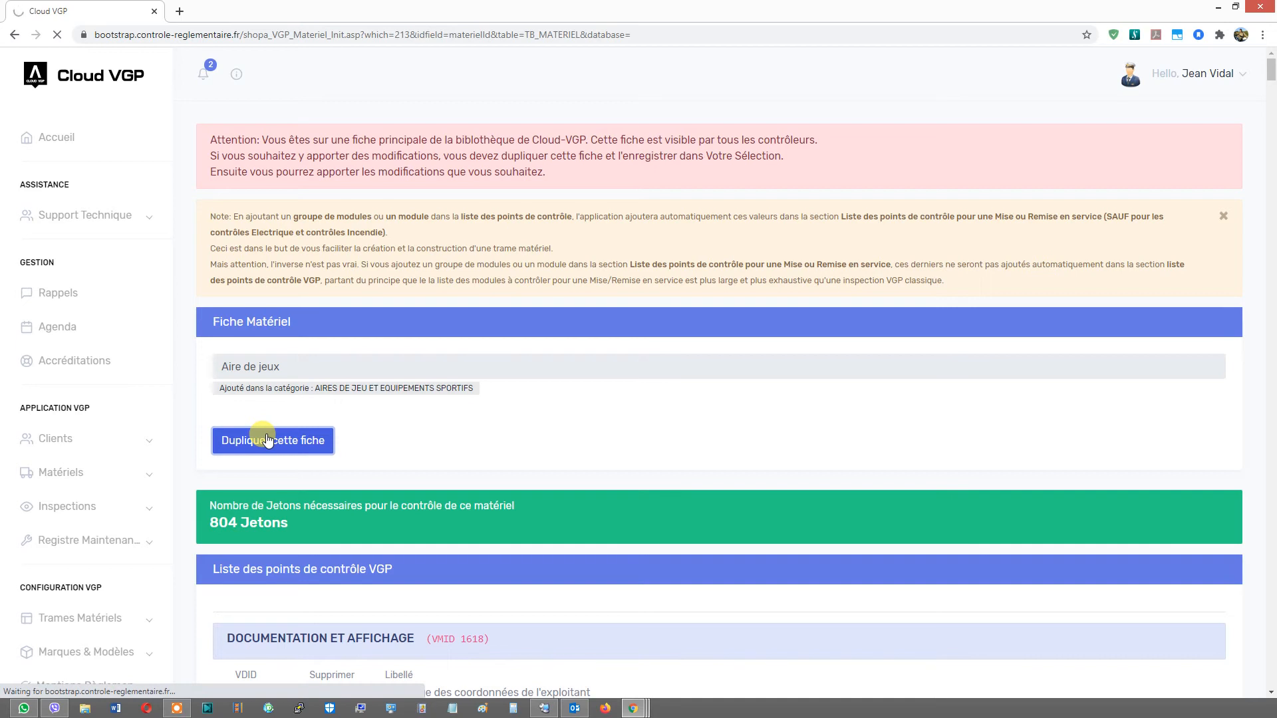
click(268, 440)
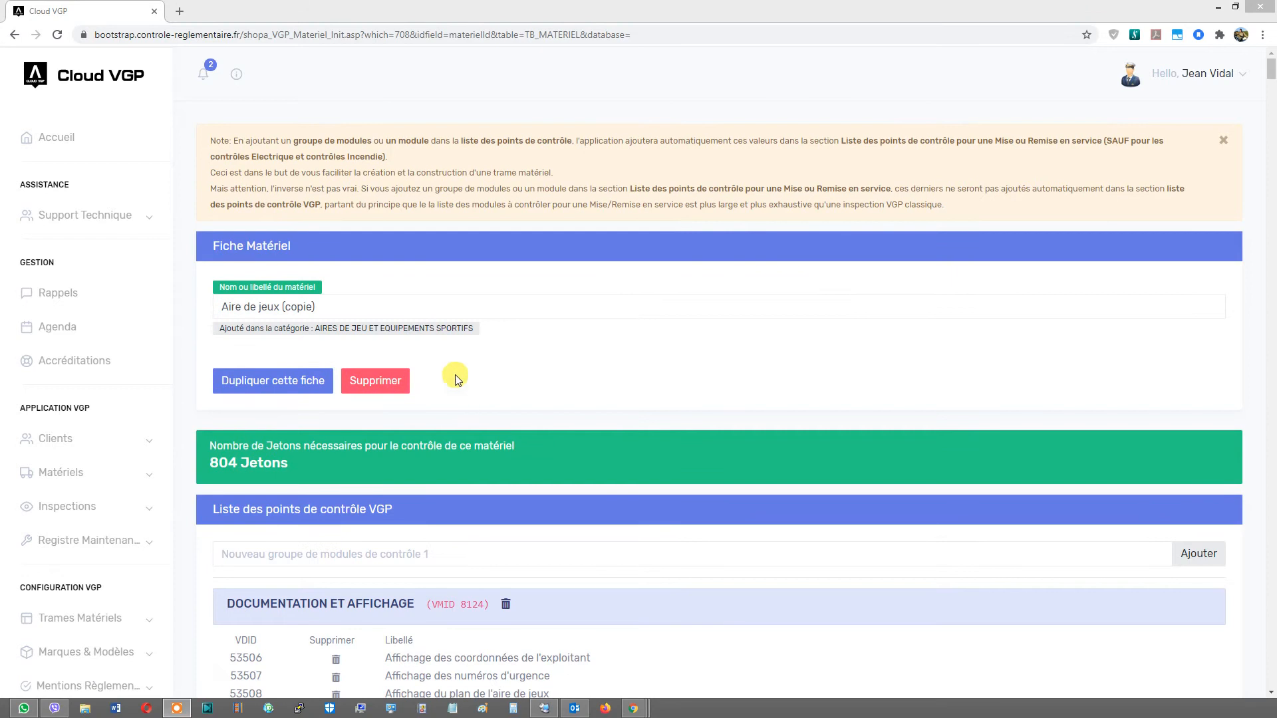
click(378, 305)
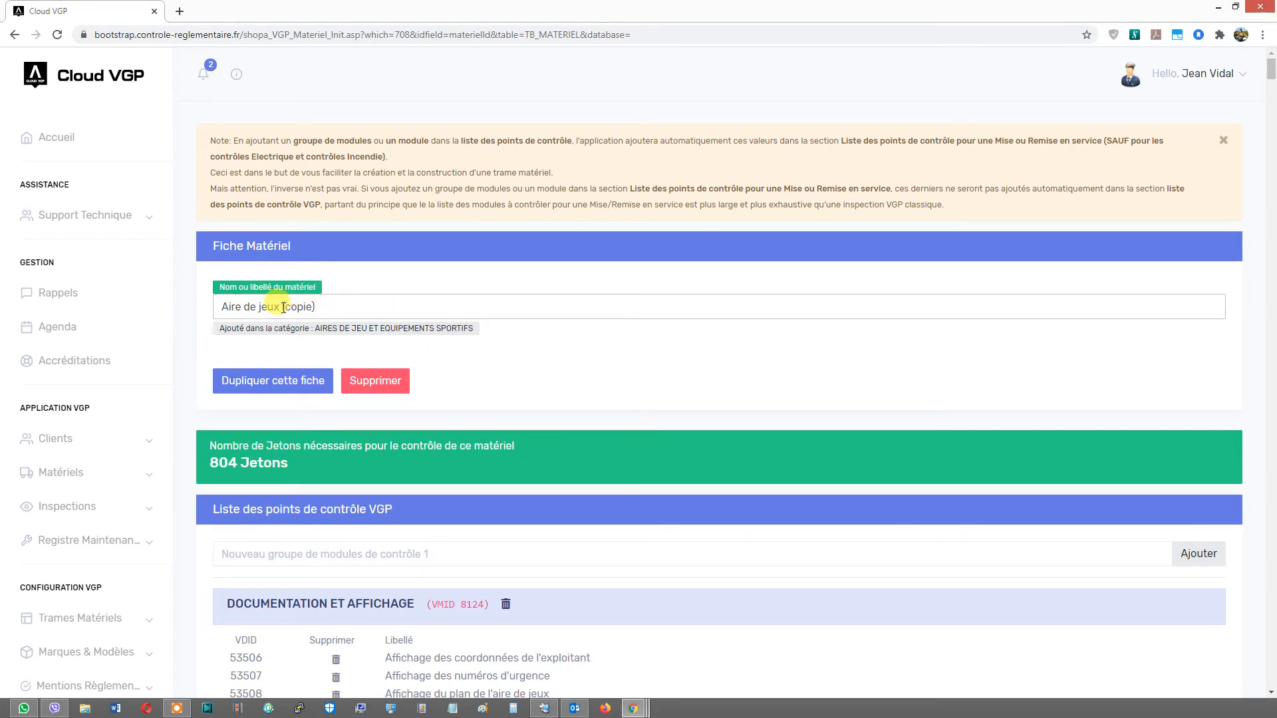
double_click(296, 307)
click(486, 355)
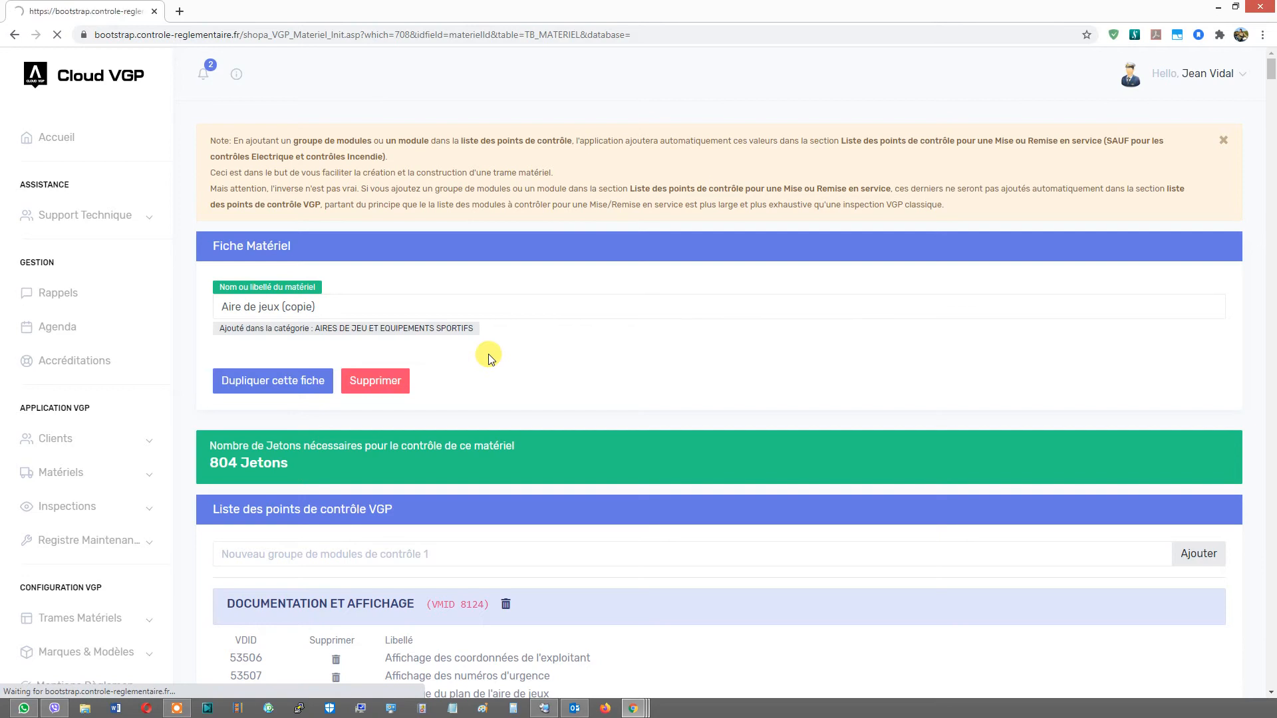
- Delete the BALANCOIRE A UN AXE DE ROTATION module group from the copied frame, confirming the deletion
scroll(489, 356, down, 1)
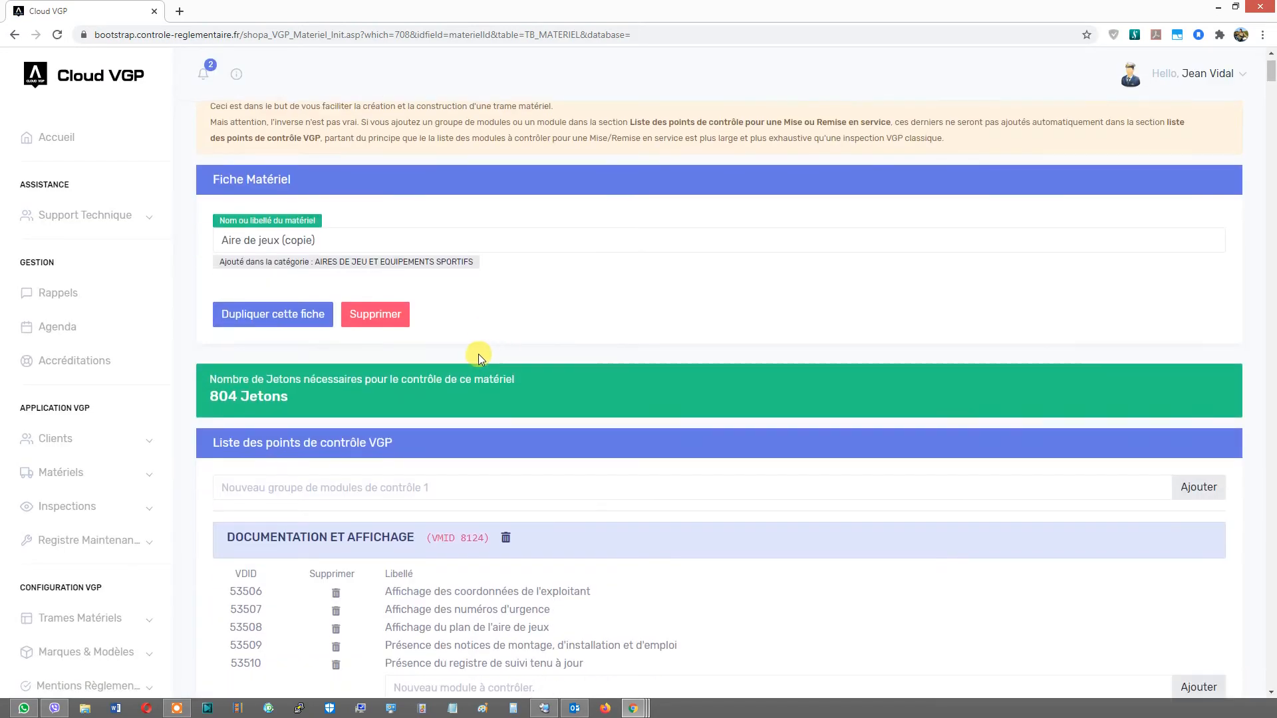
scroll(478, 354, down, 3)
scroll(444, 330, down, 1)
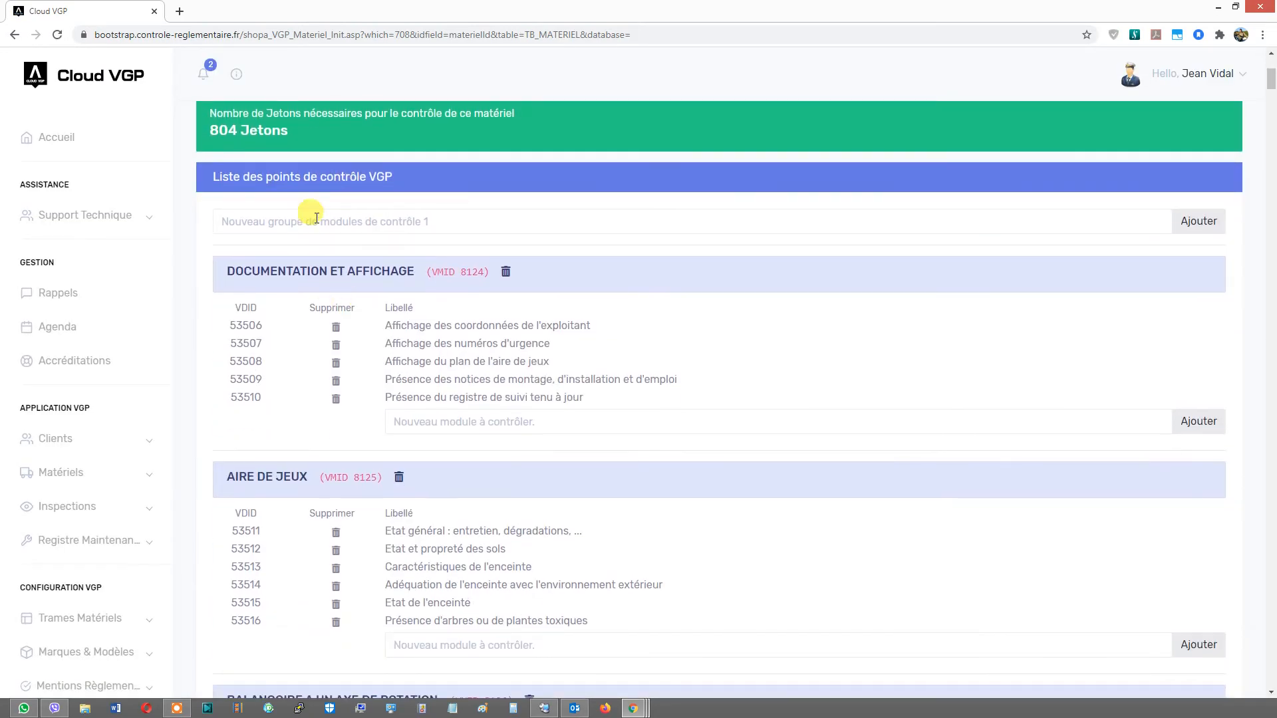
scroll(386, 327, up, 3)
scroll(466, 390, down, 2)
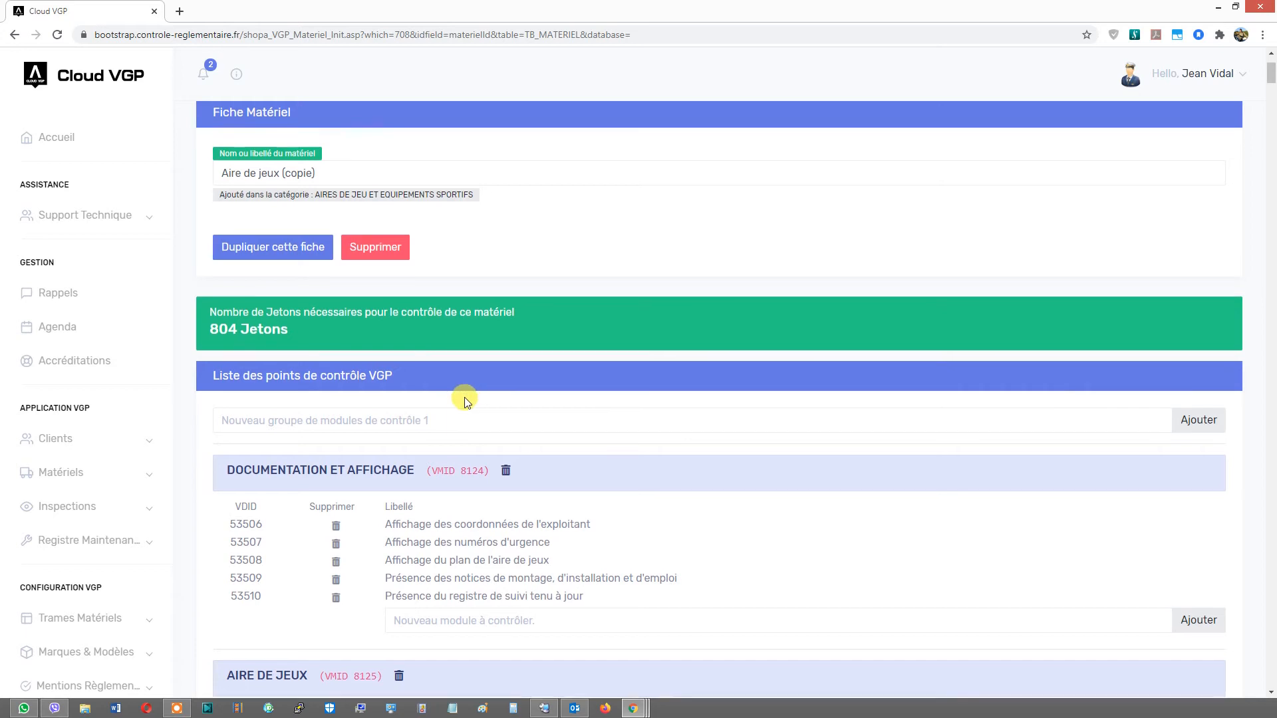
scroll(464, 397, down, 2)
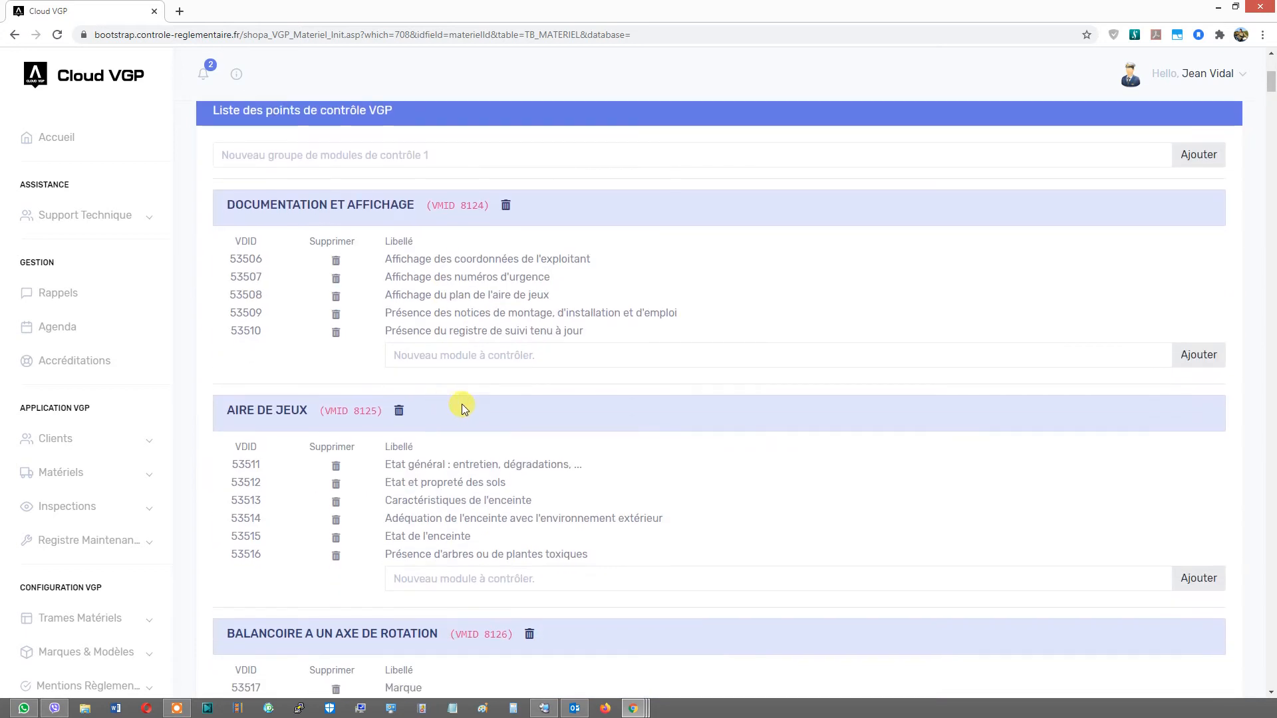
scroll(459, 403, down, 6)
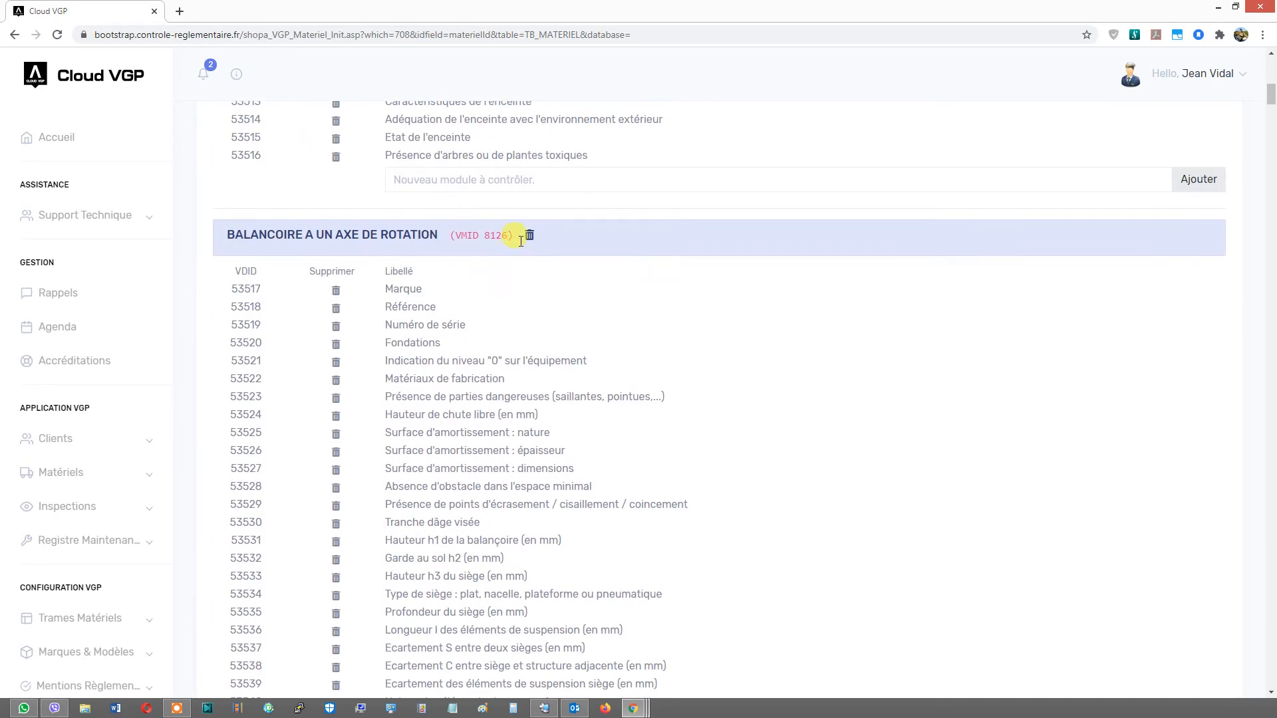
click(529, 237)
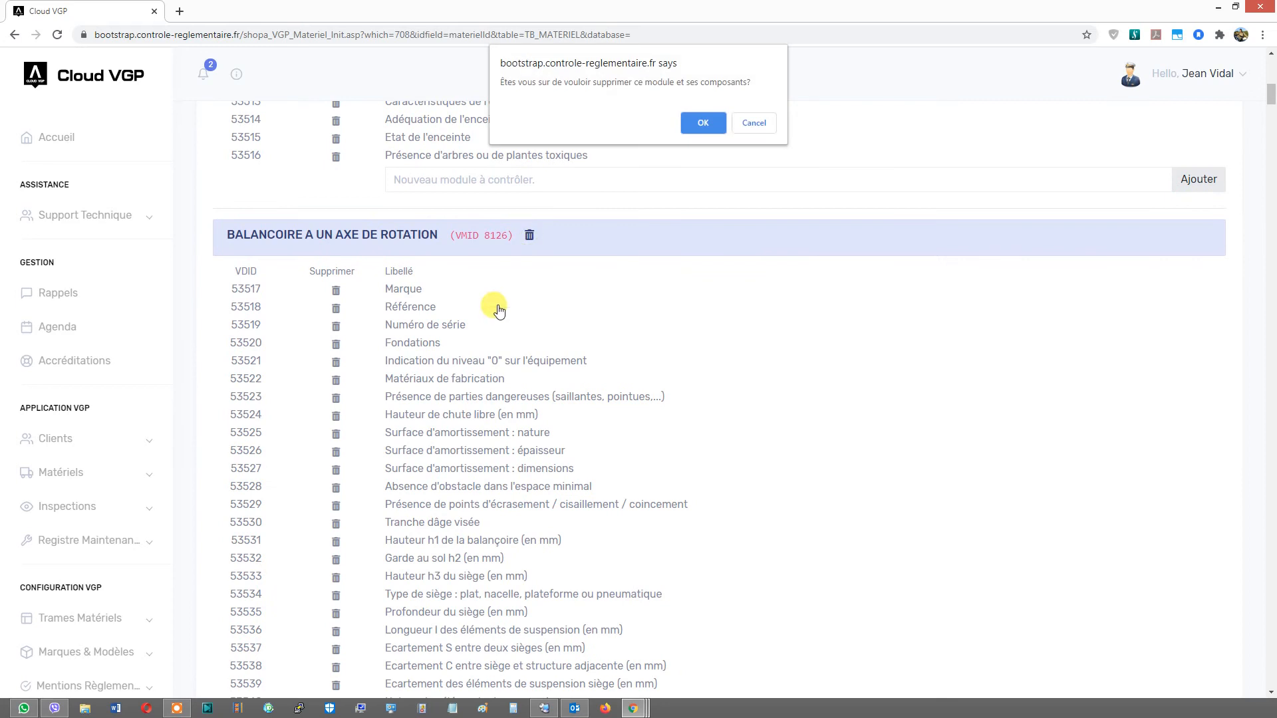
click(700, 117)
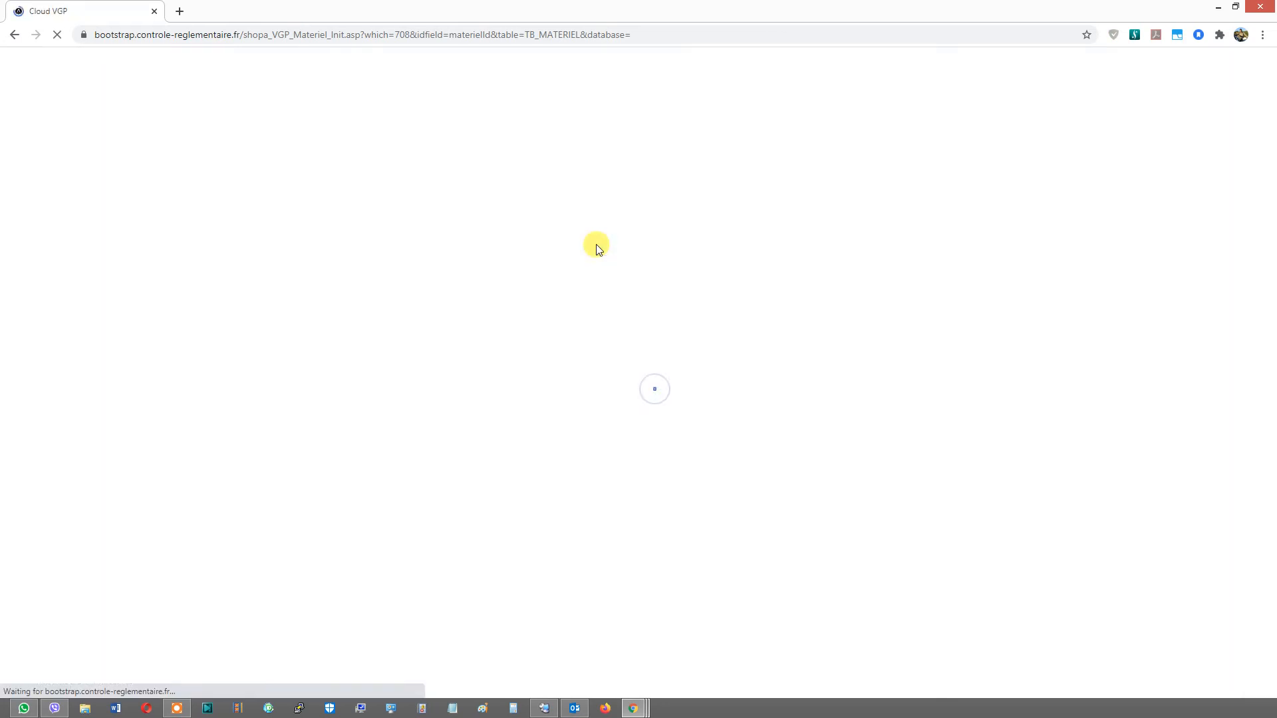
- Delete the BALANCOIRE A PLUSIEURS AXES DE ROTATION module group from the copied frame, confirming the deletion
scroll(595, 244, down, 4)
scroll(596, 245, up, 3)
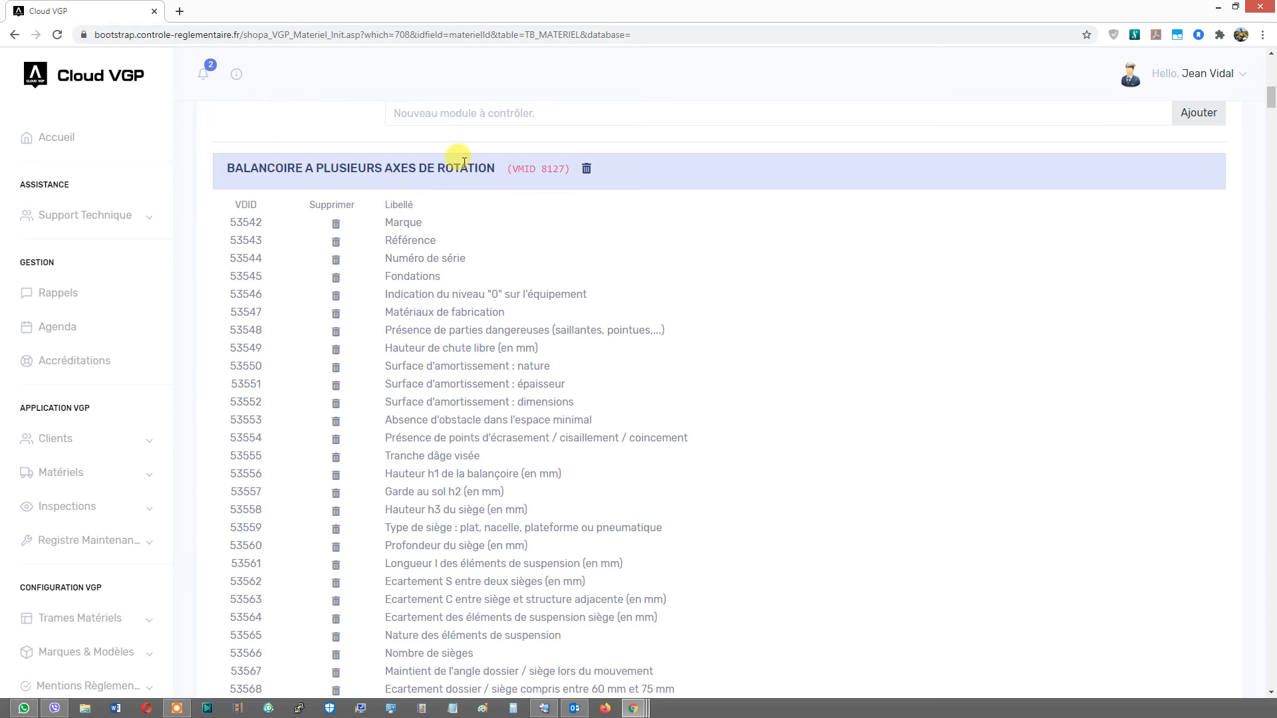
click(586, 170)
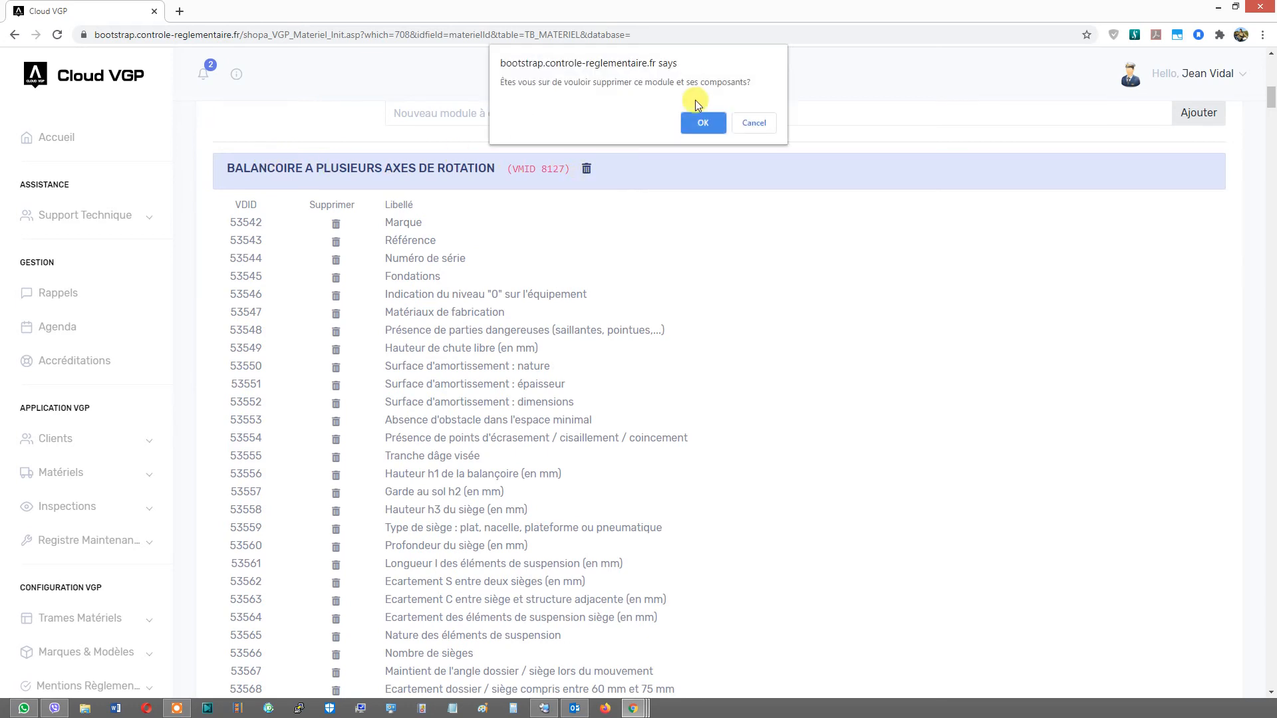
click(700, 124)
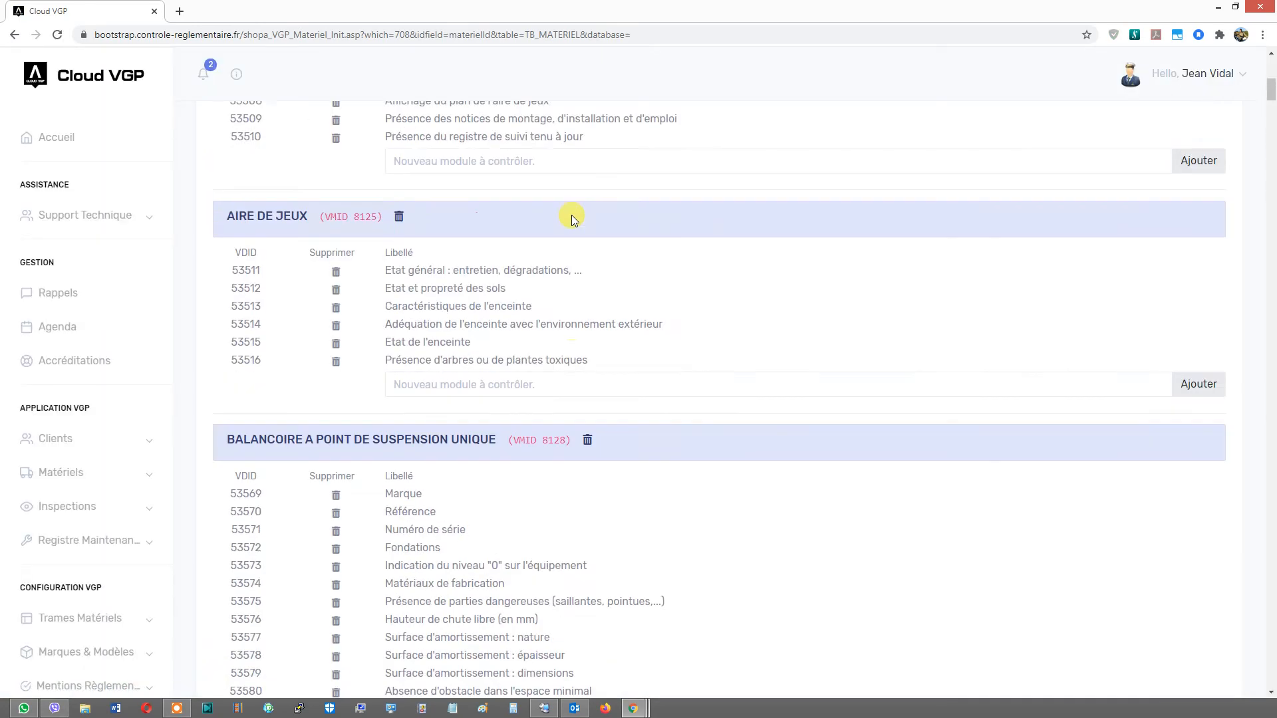
scroll(572, 214, up, 9)
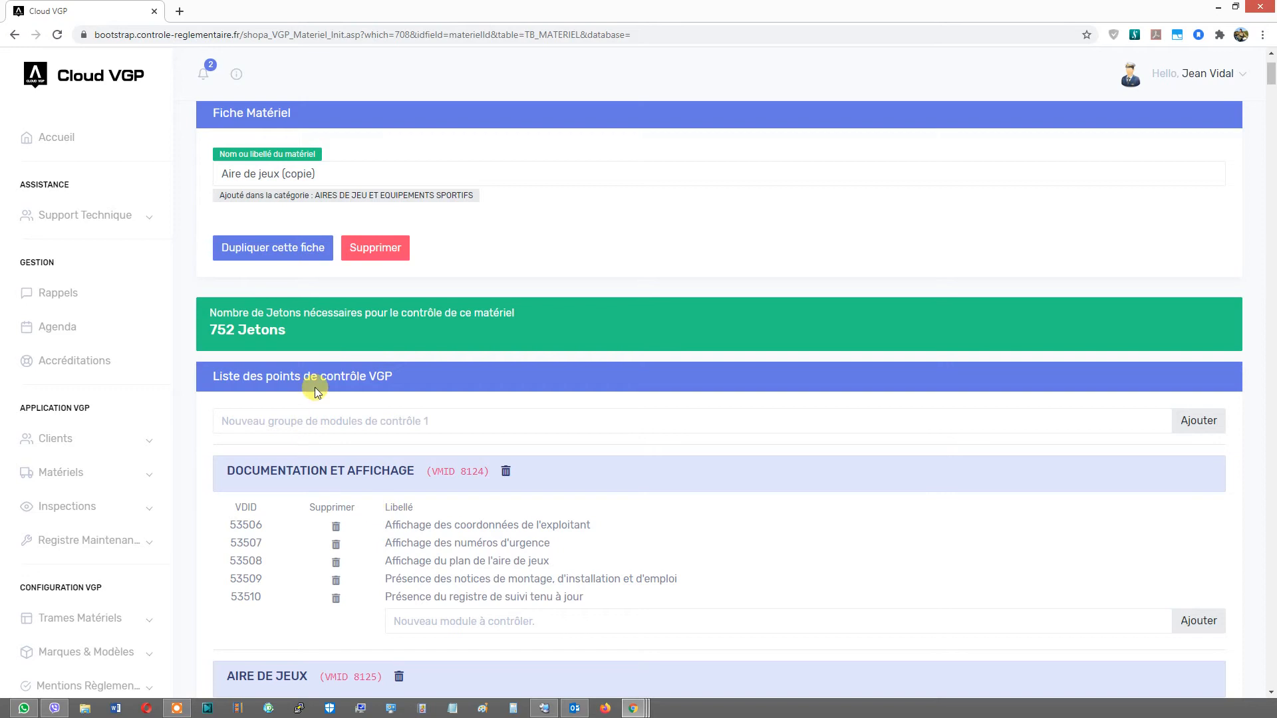
scroll(243, 359, down, 8)
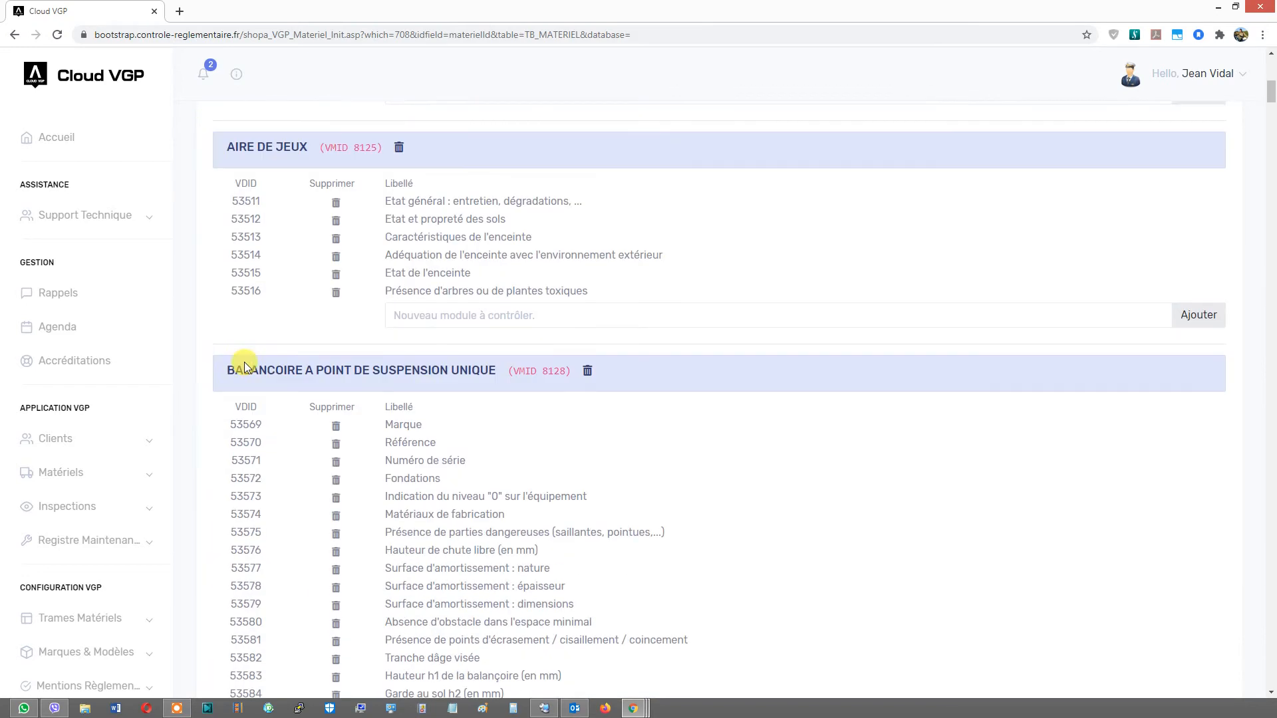
- Delete the BALANCOIRE A POINT DE SUSPENSION UNIQUE and EQUIPEMENT A BASCULE / OSCILLANT module groups from the copied frame
click(586, 371)
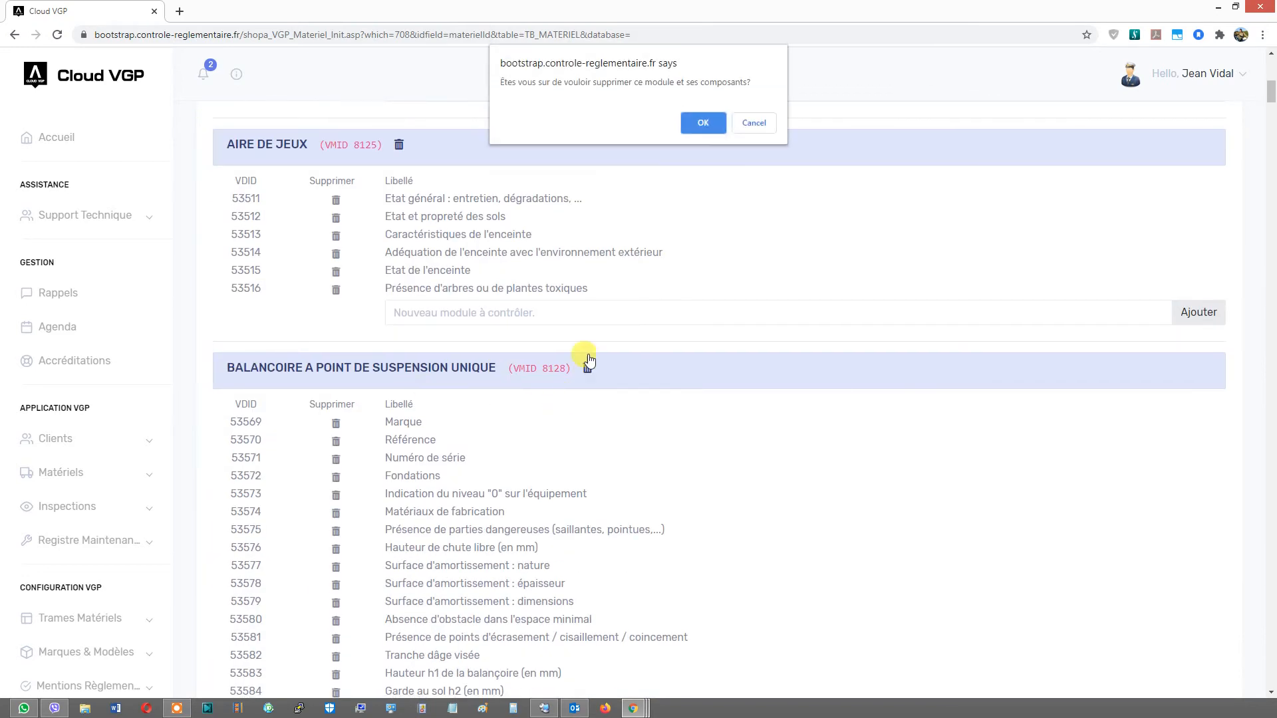
click(694, 124)
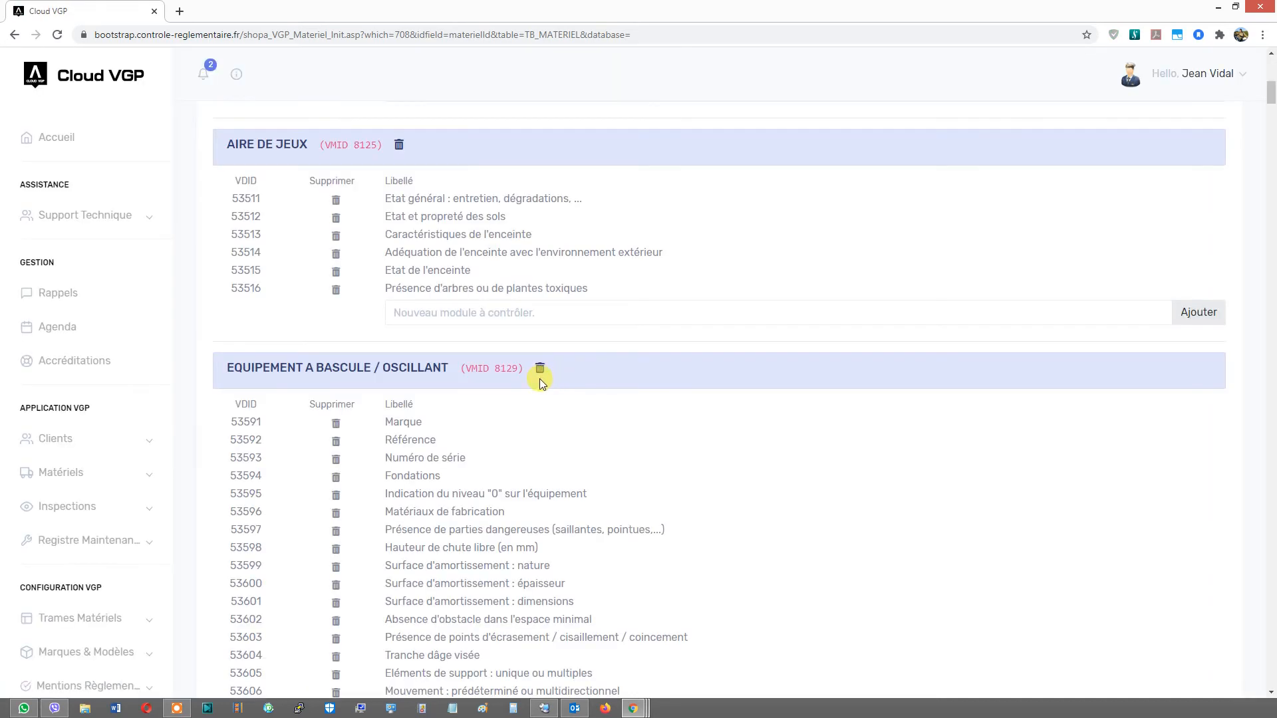
scroll(522, 384, down, 4)
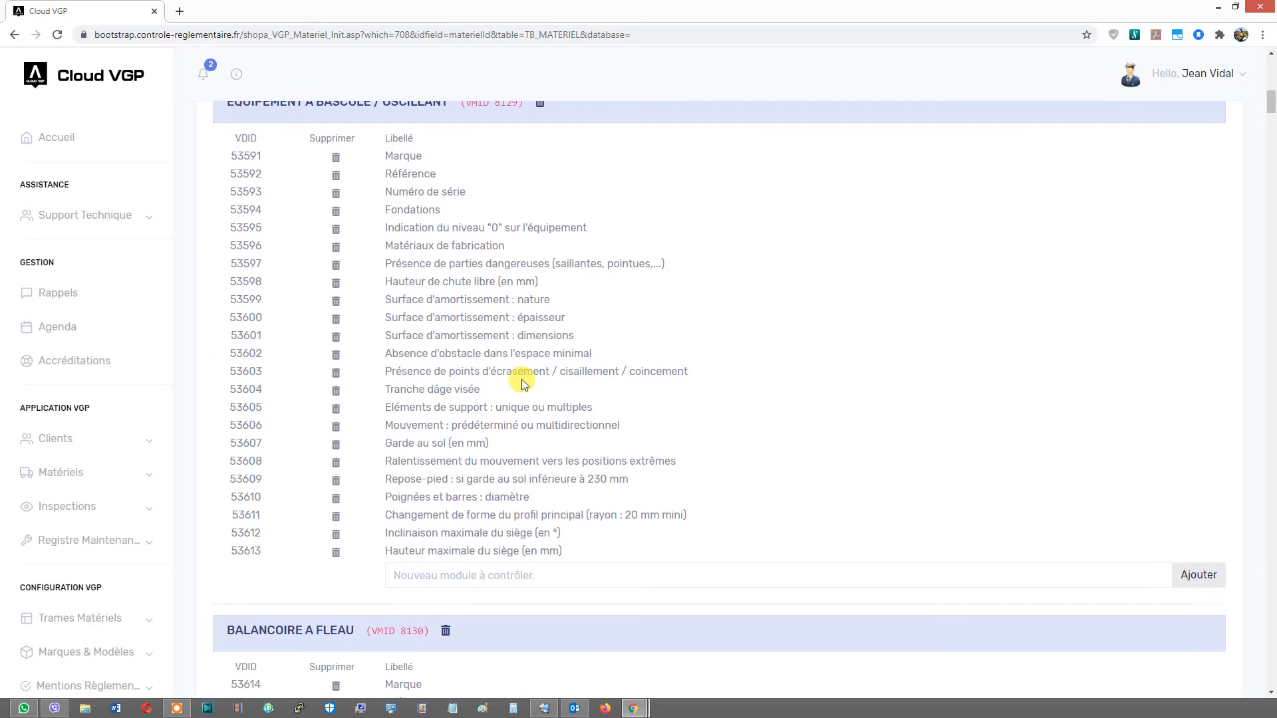
scroll(532, 345, up, 2)
click(540, 237)
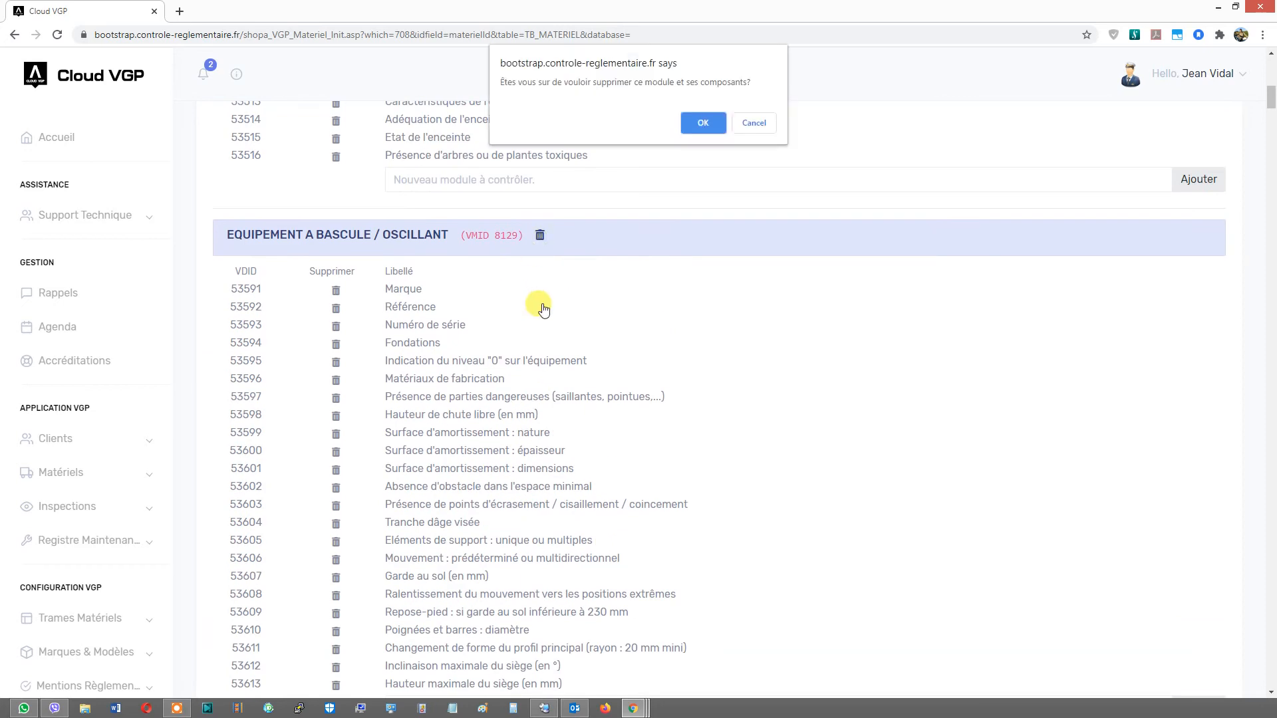
click(681, 127)
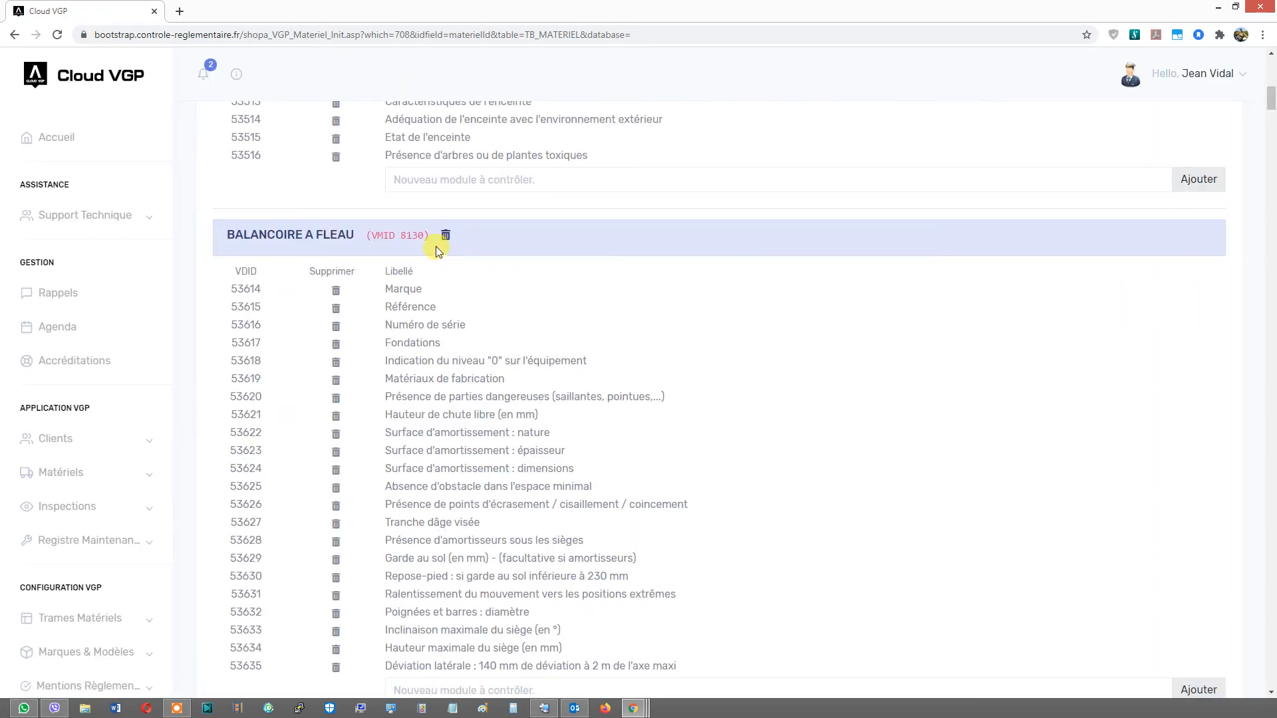
- Delete the BALANCOIRE A FLEAU and BASCULE LONGITUDINALE module groups, confirming each deletion
click(446, 236)
click(692, 123)
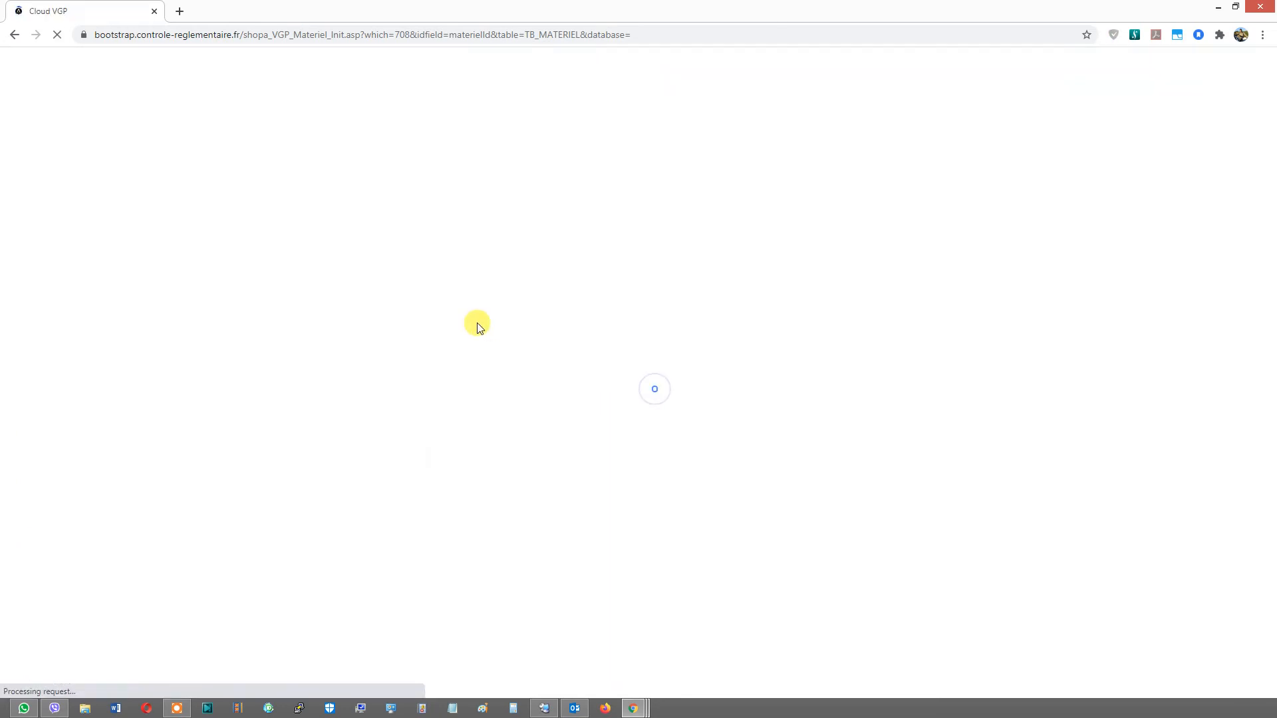
click(470, 236)
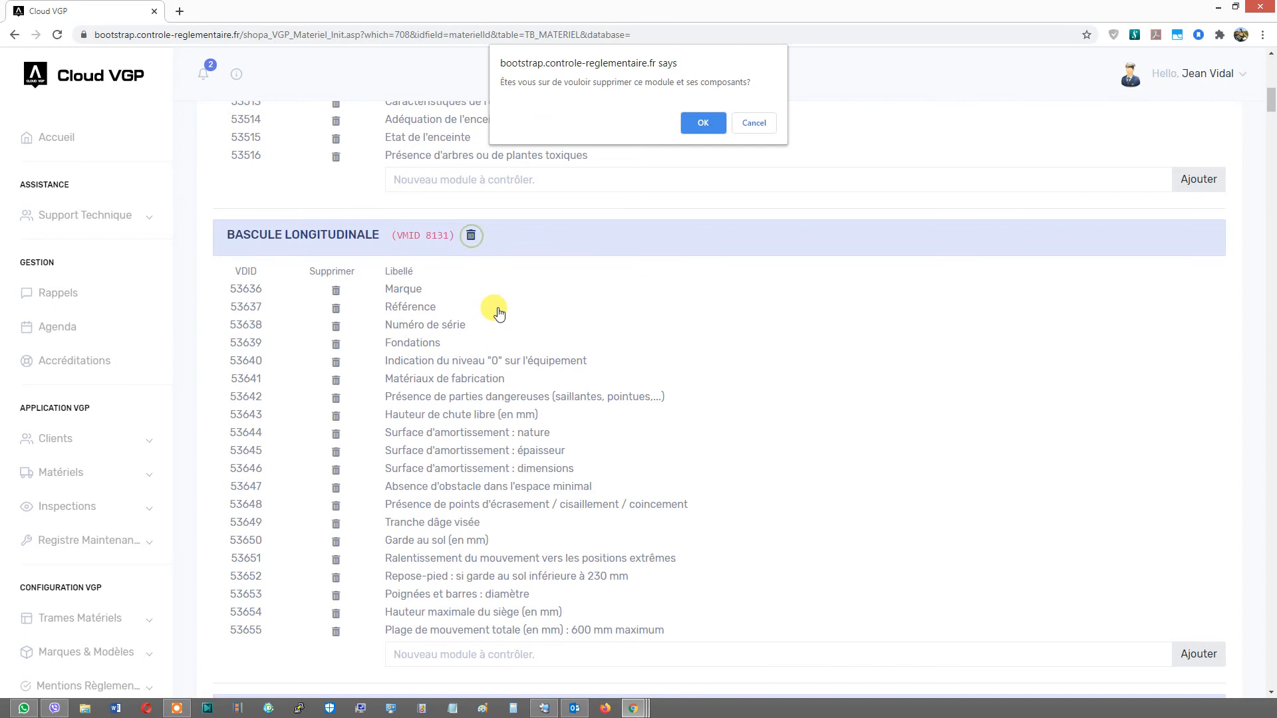
click(695, 123)
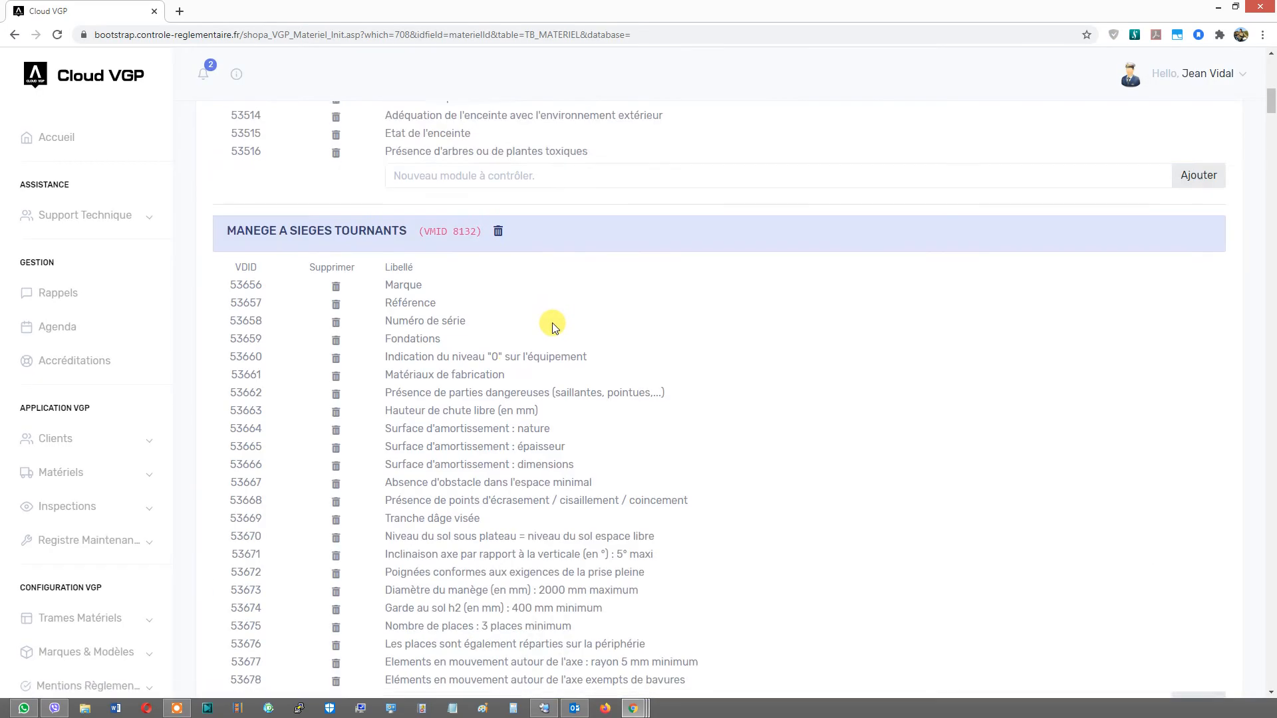
- Delete the MANEGE CLASSIQUE module group from the VGP control point list, confirming the deletion
scroll(506, 239, down, 1)
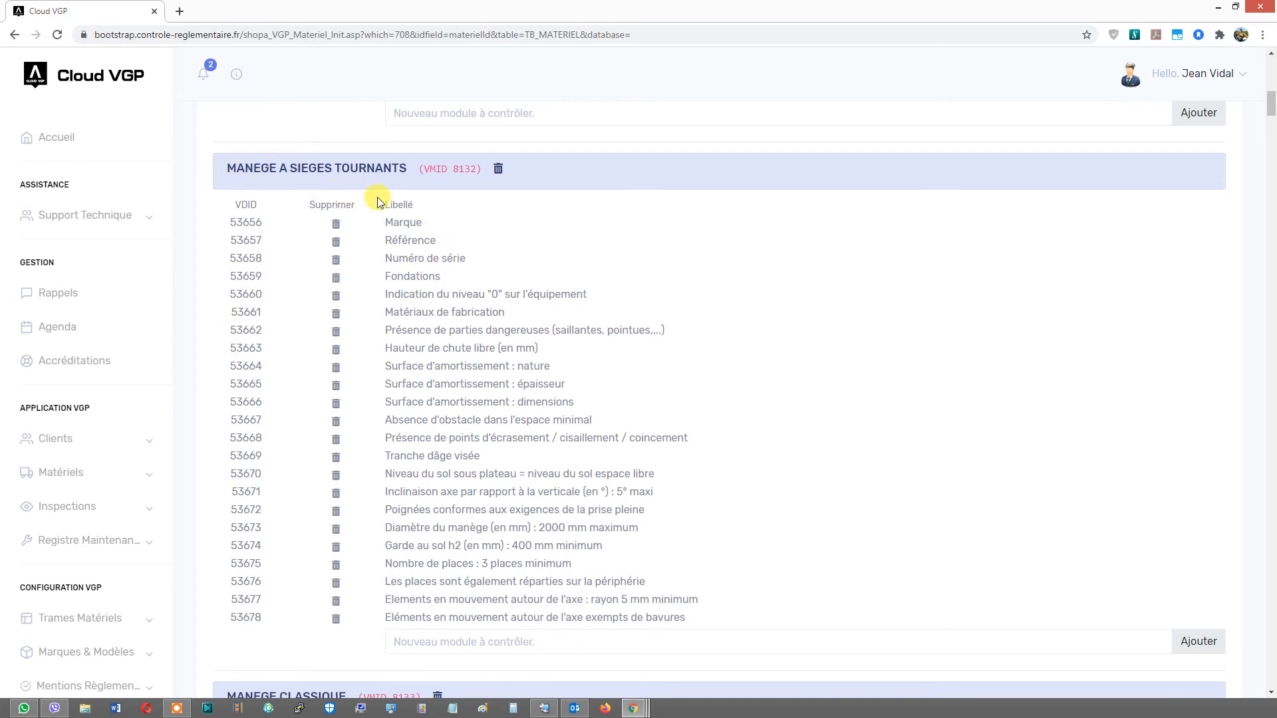
scroll(335, 173, down, 3)
scroll(365, 369, down, 3)
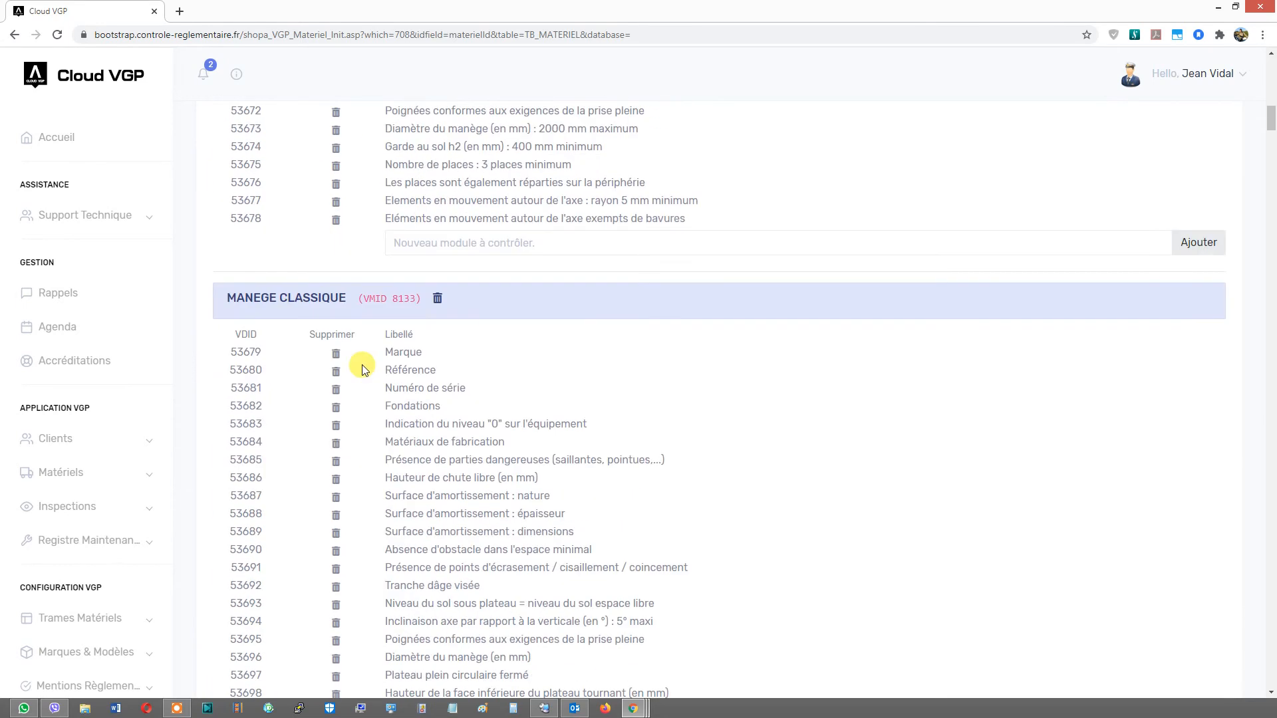
click(439, 300)
click(691, 123)
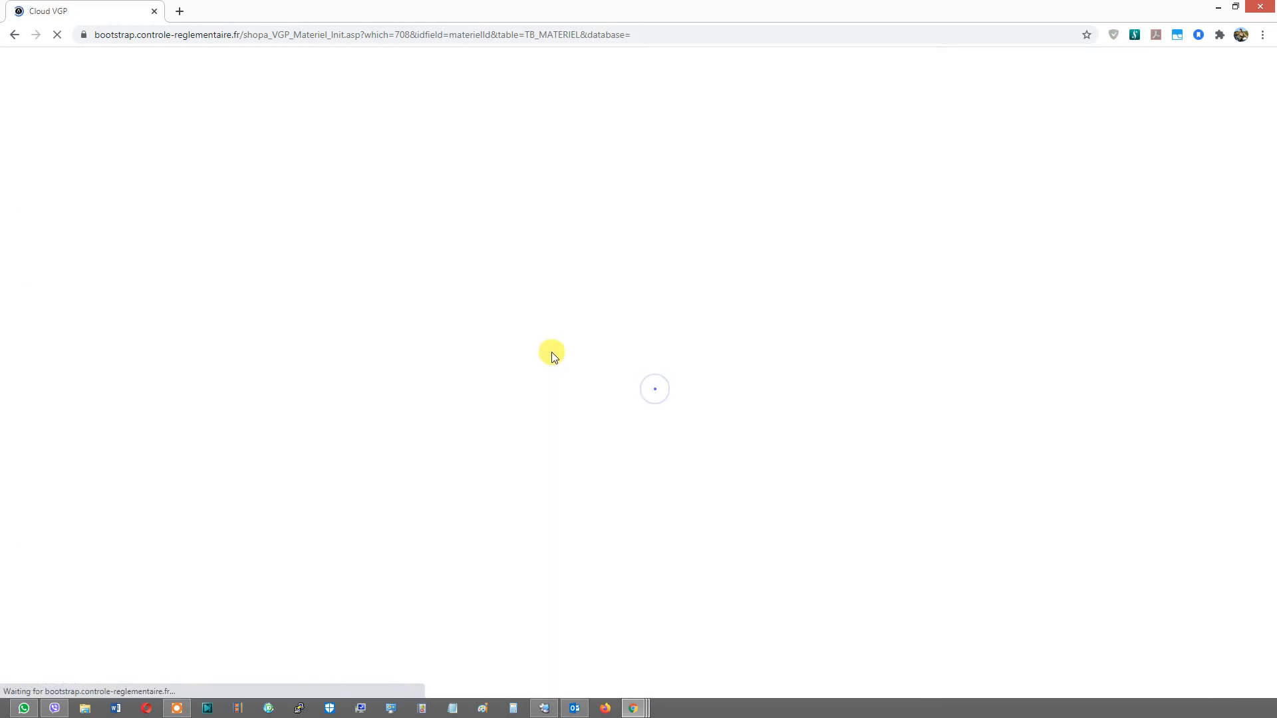
- Delete the MANEGE CHAMPIGNON ROTATIF and MANEGE SUR PISTE module groups, confirming each deletion
scroll(552, 353, down, 2)
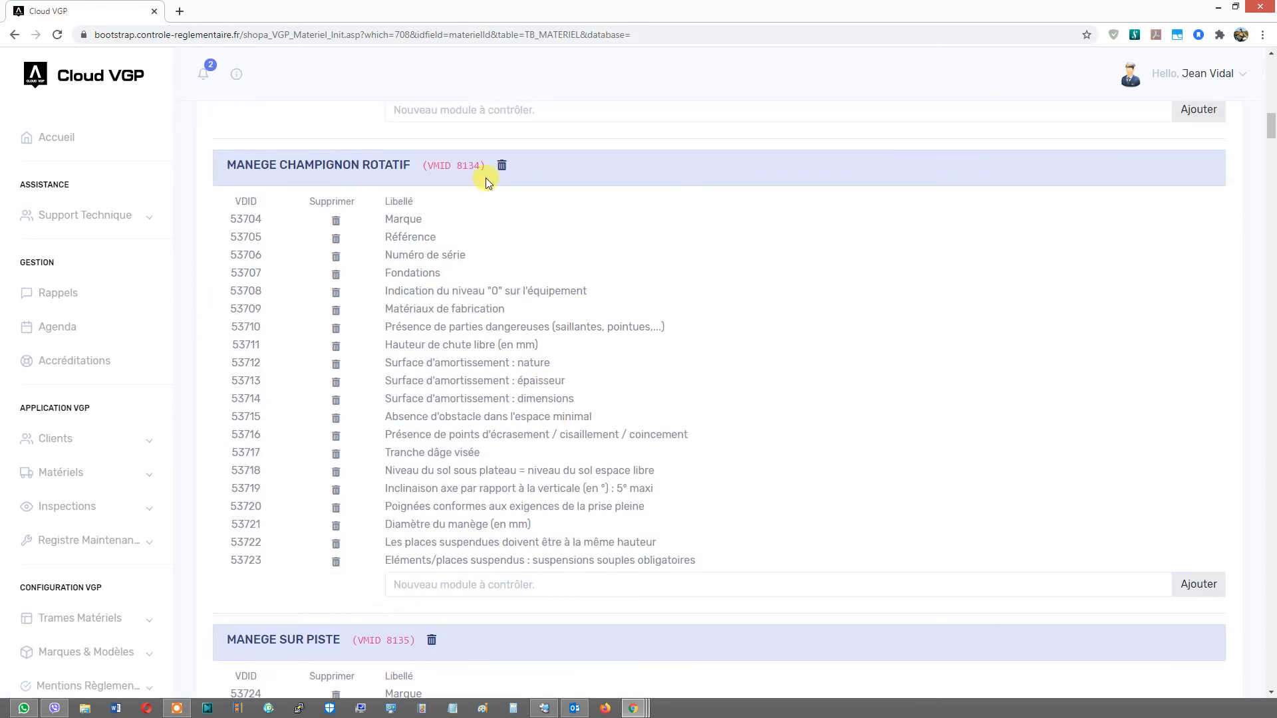
click(501, 166)
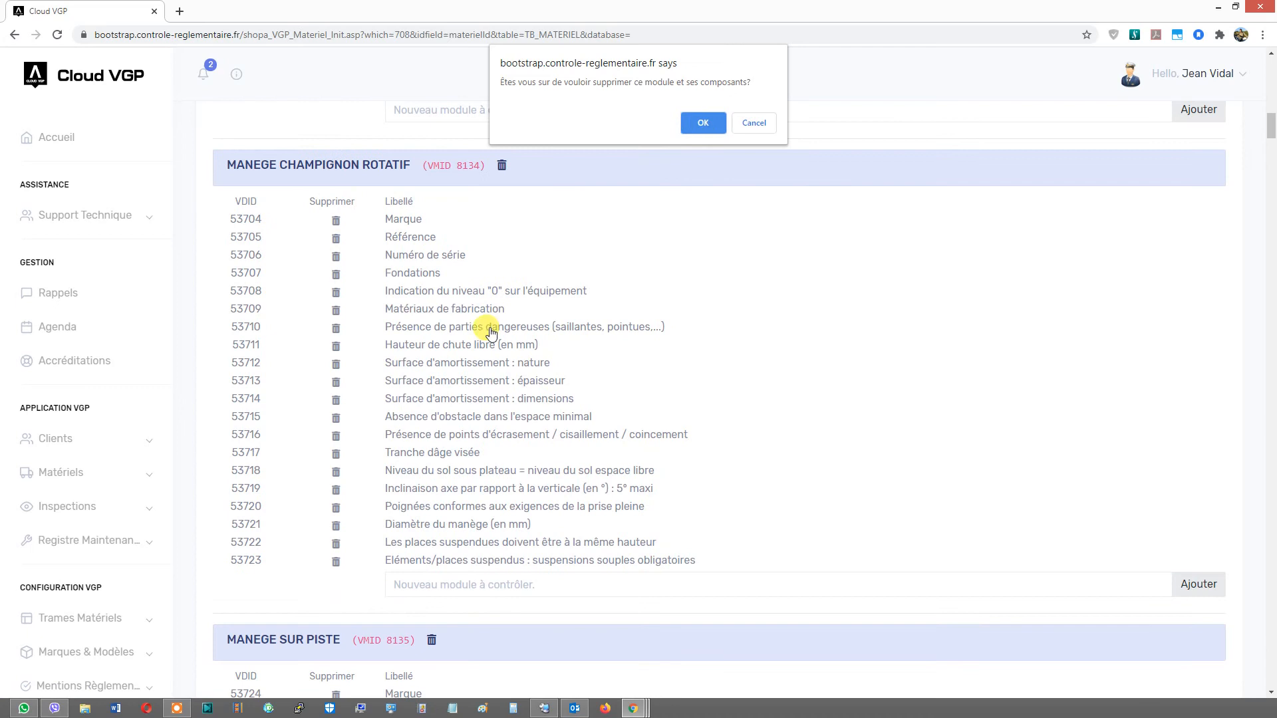
click(701, 126)
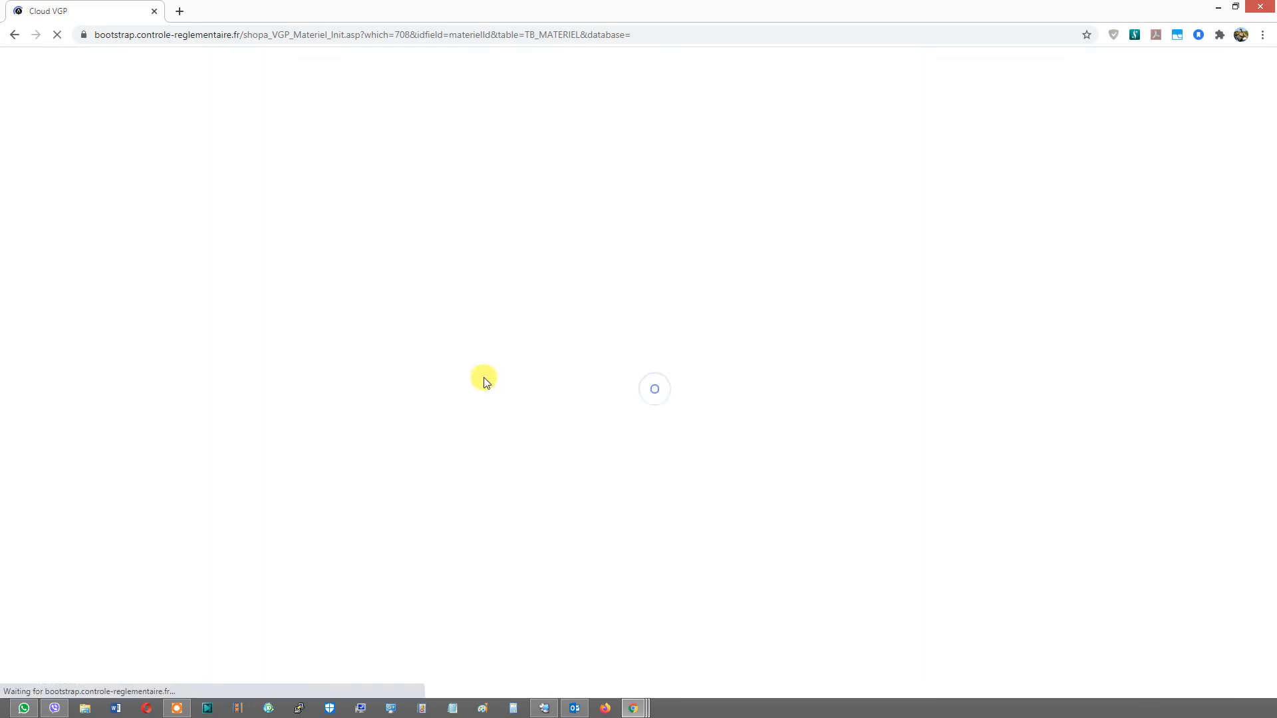
click(434, 170)
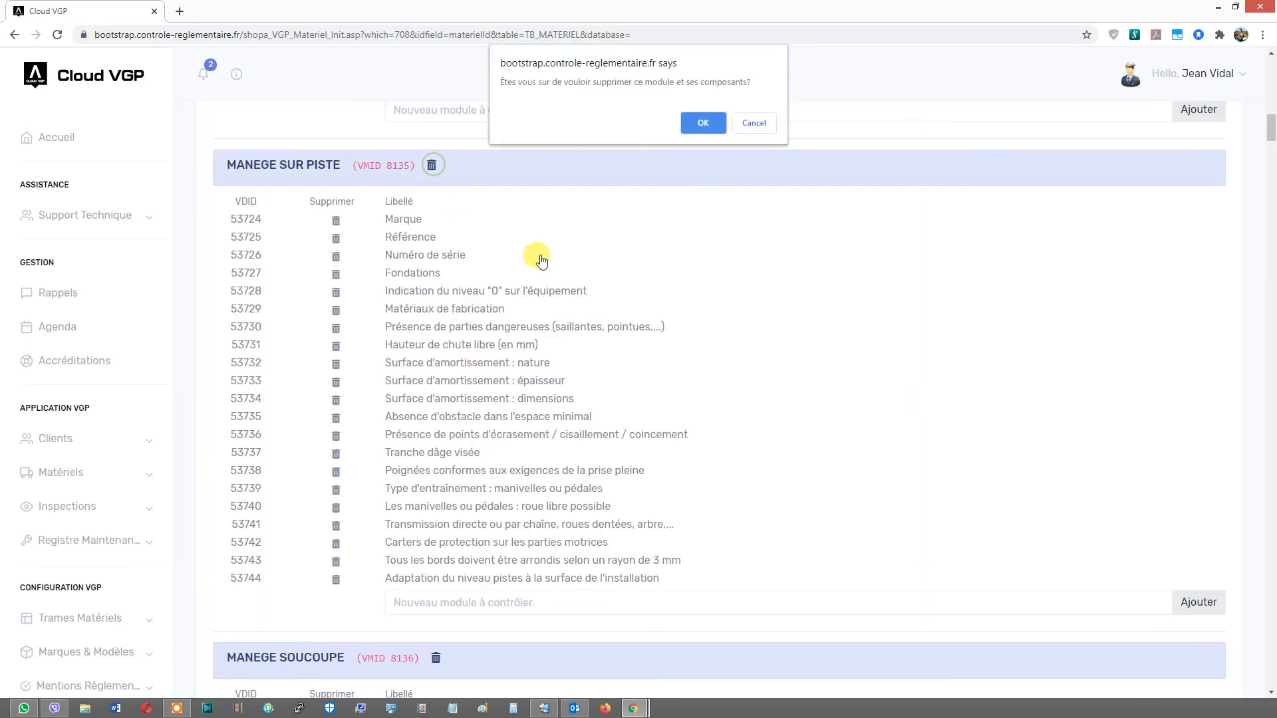
click(695, 125)
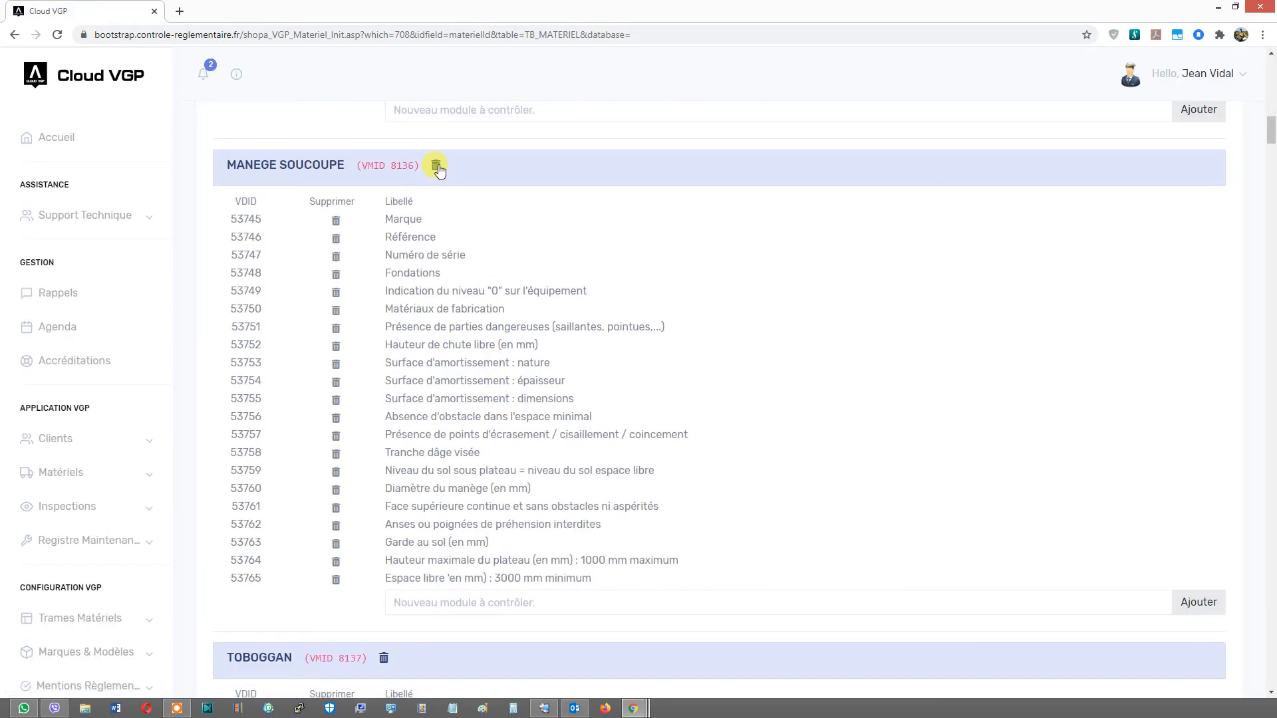
- Delete the MANEGE SOUCOUPE and MANEGE A SIEGES TOURNANTS module groups, confirming each deletion
click(436, 165)
click(693, 133)
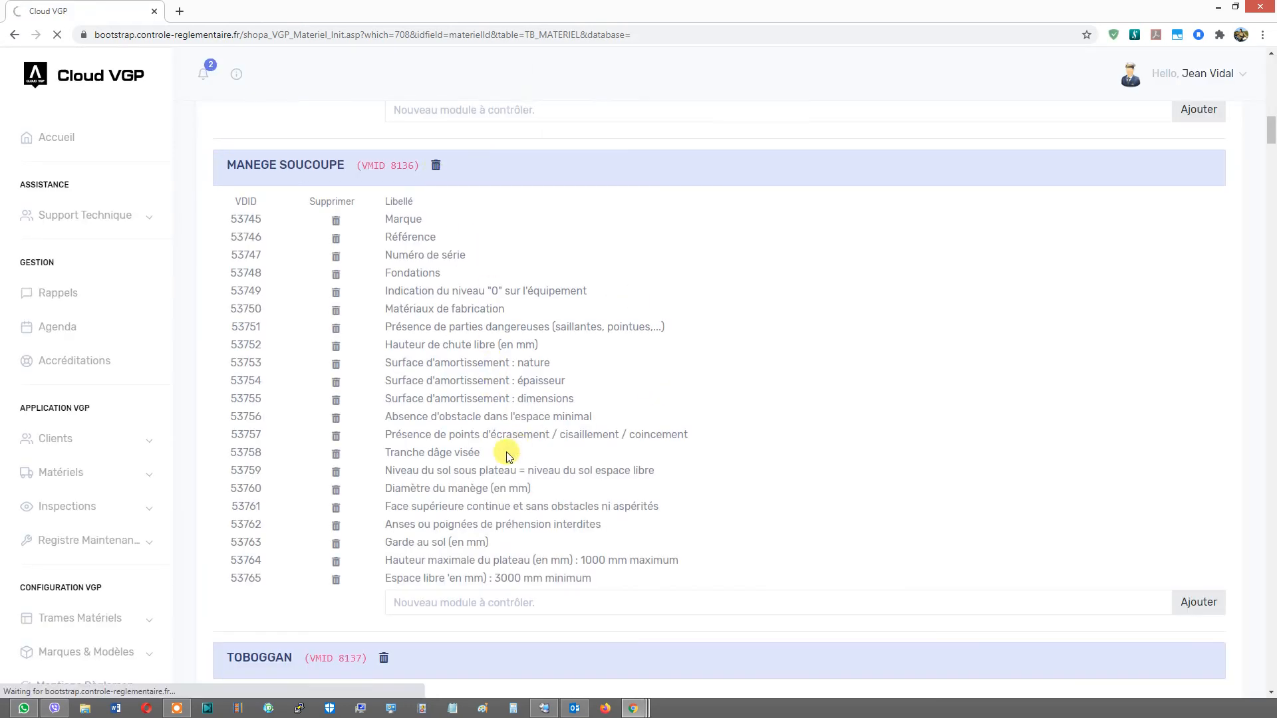
scroll(376, 147, down, 1)
scroll(376, 146, up, 1)
scroll(416, 370, down, 4)
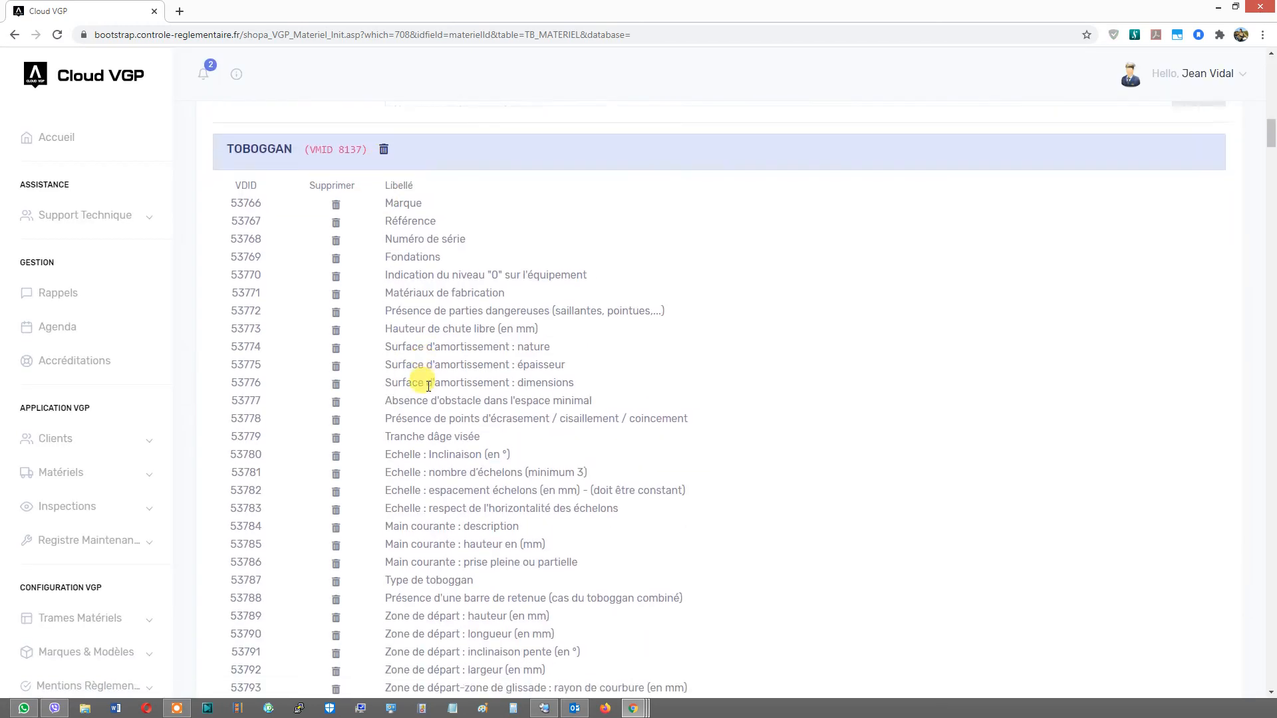
scroll(410, 459, up, 15)
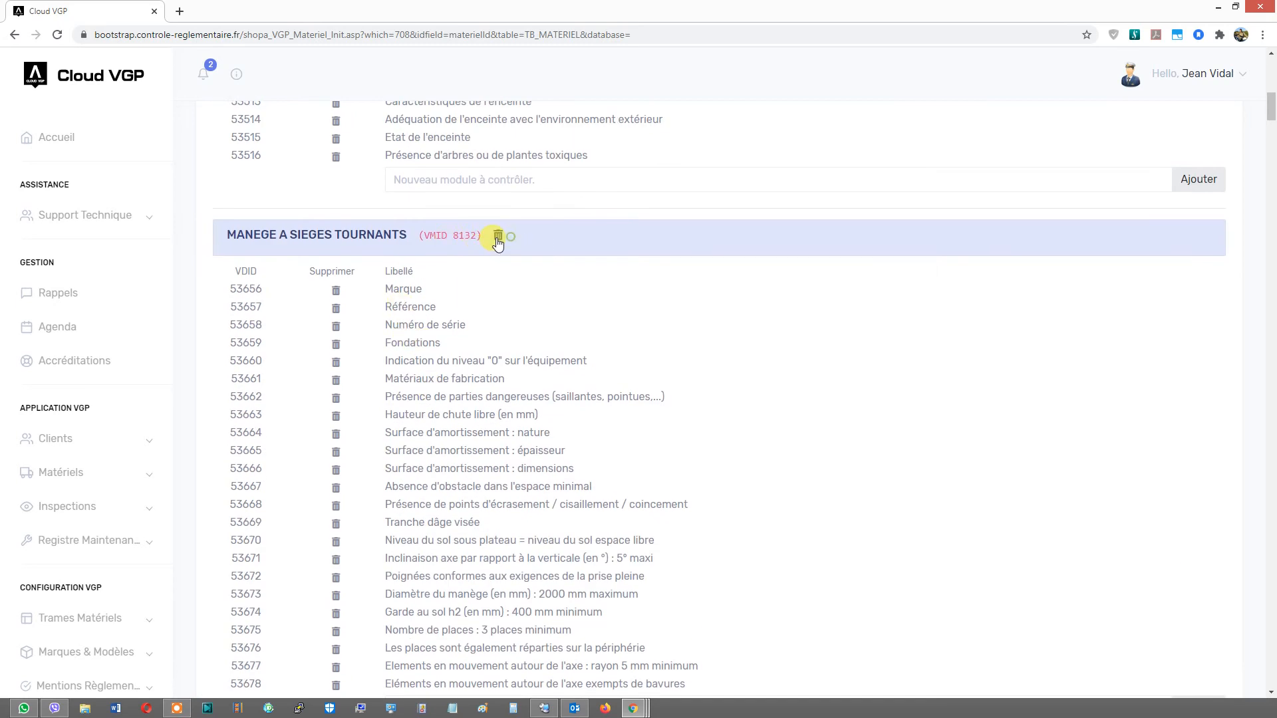
click(699, 122)
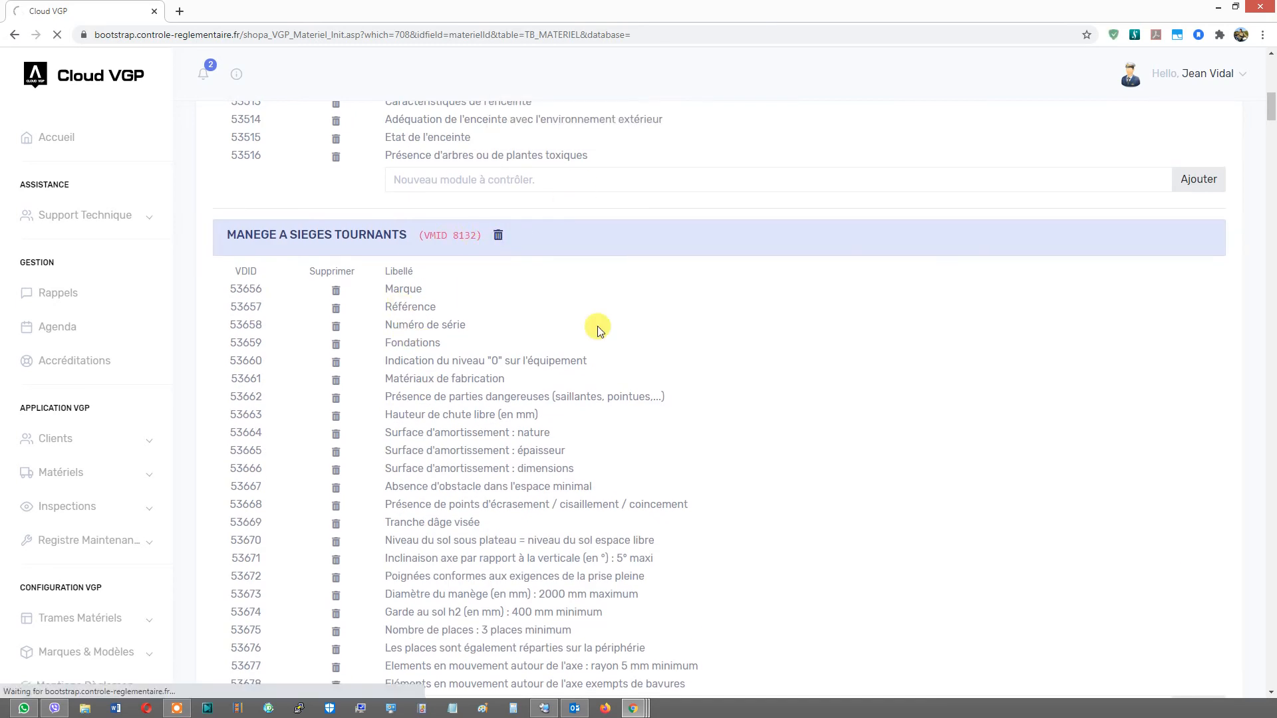
- Delete the PLATEFORME and MAISON A JOUER module groups below the TOBOGGAN group, confirming each deletion
scroll(425, 289, down, 12)
click(397, 436)
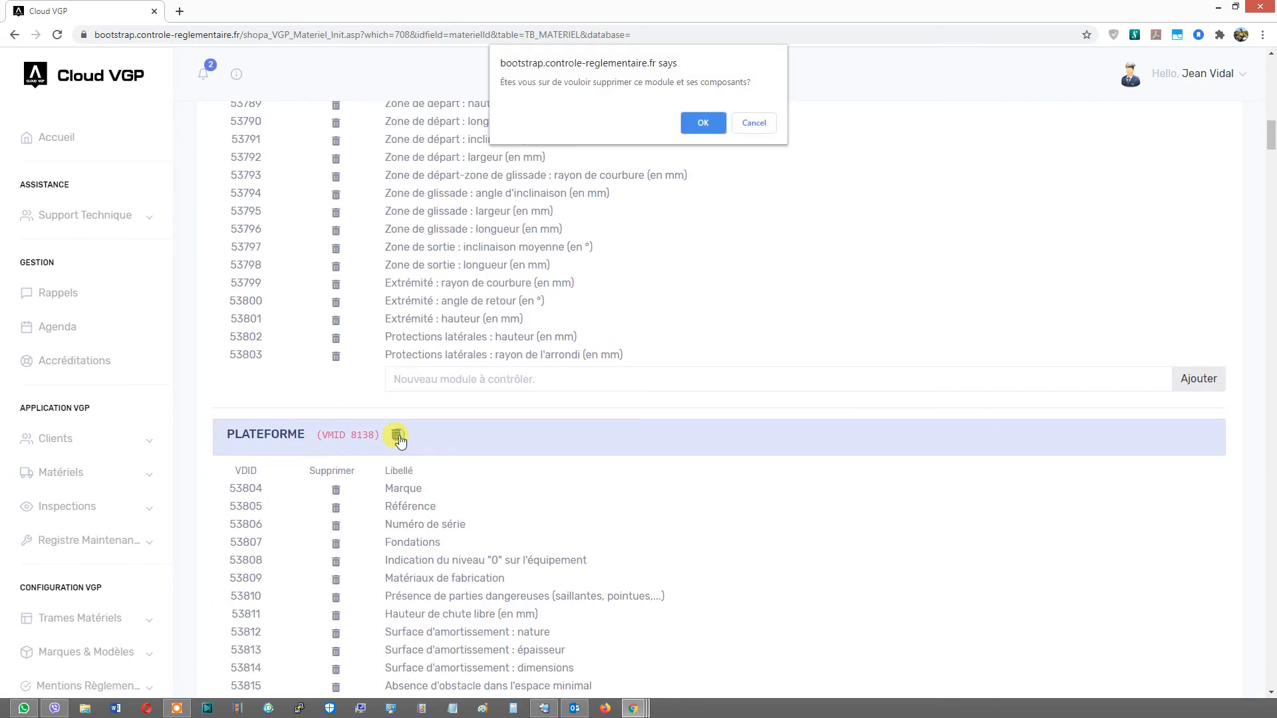
click(697, 123)
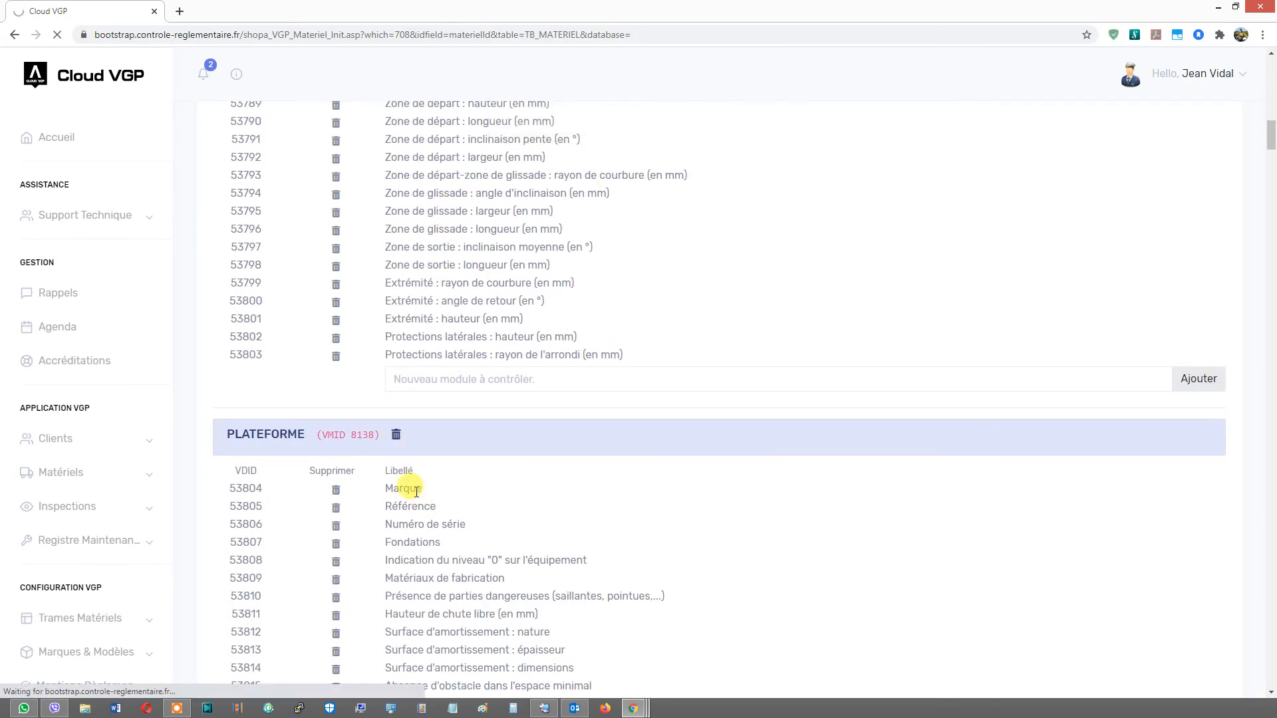
click(418, 436)
click(698, 122)
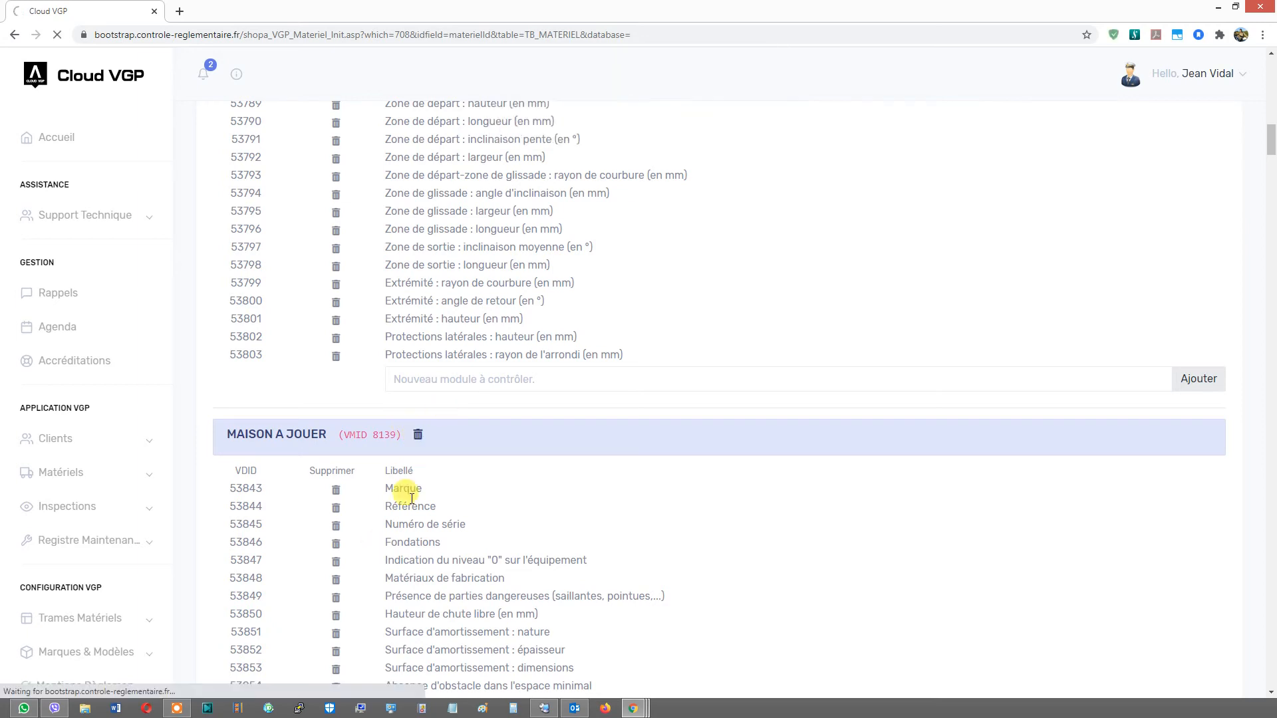
- Delete the FILET A GRIMPER and BAC A SABLE module groups, confirming each deletion
click(417, 435)
key(Return)
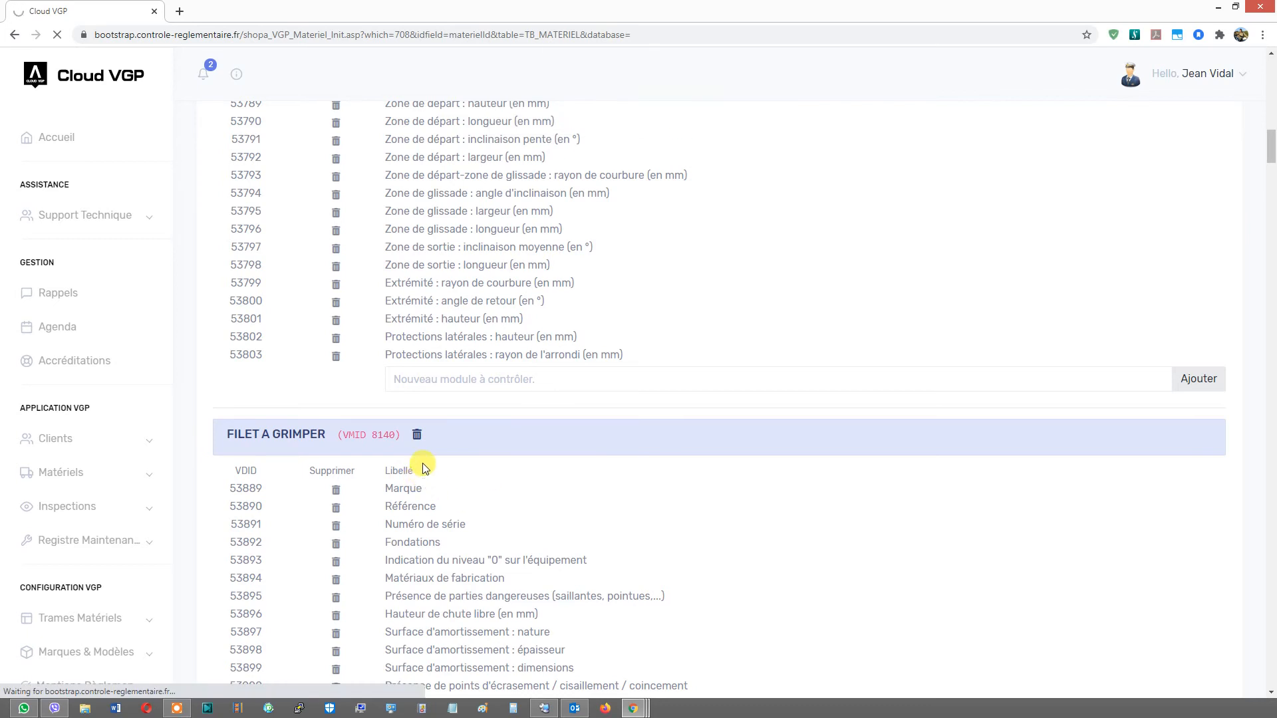
click(394, 434)
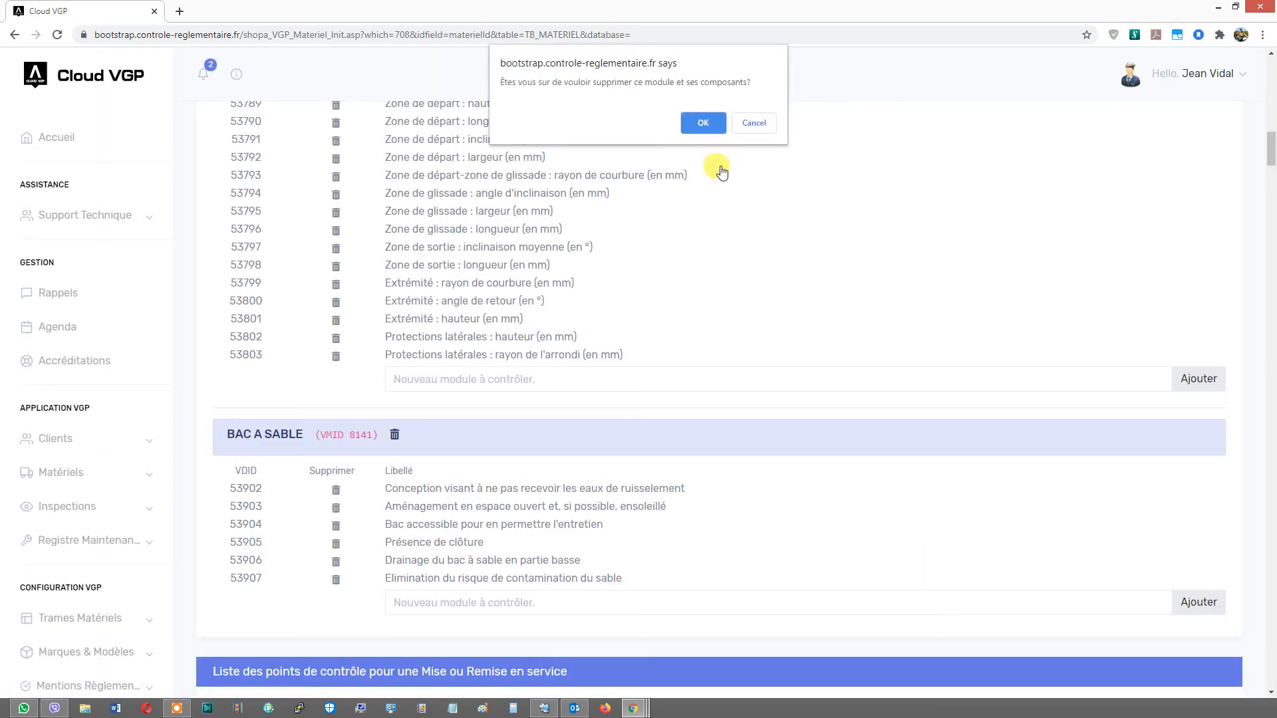
click(700, 124)
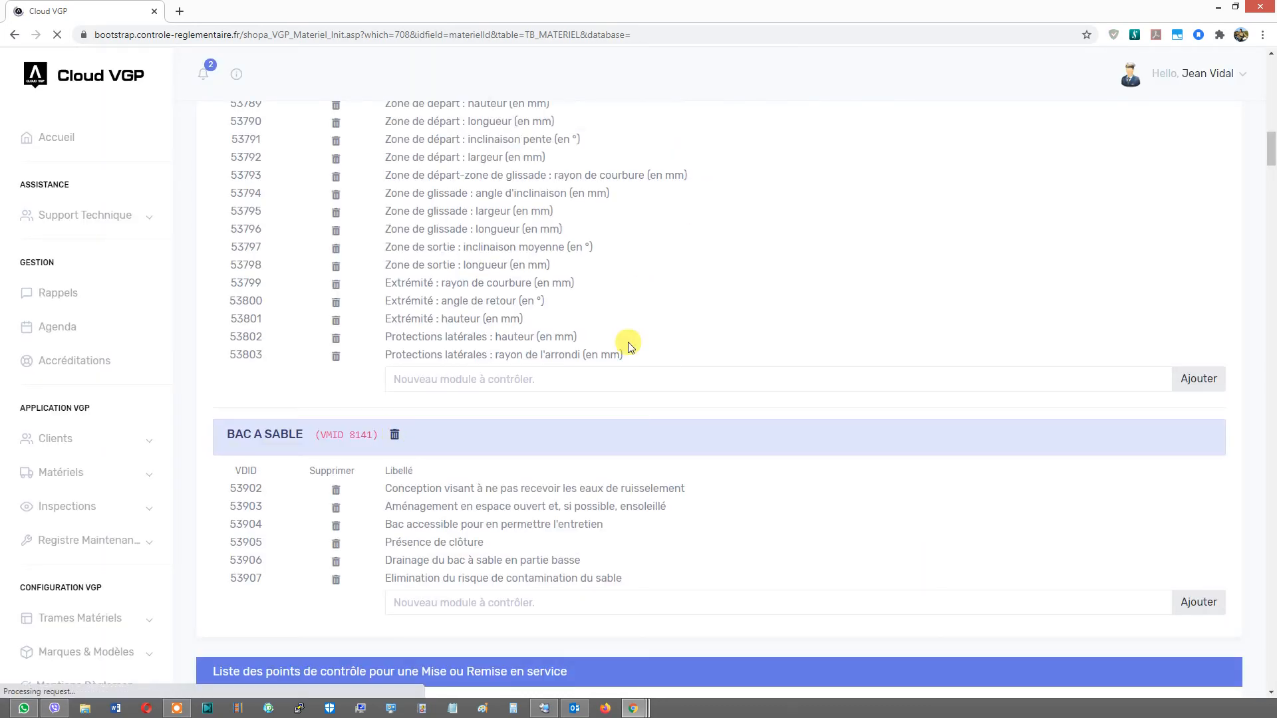
- In the Mise ou Remise en service control point list, delete the BALANCOIRE A UN AXE DE ROTATION module group
scroll(562, 481, up, 5)
scroll(562, 481, up, 15)
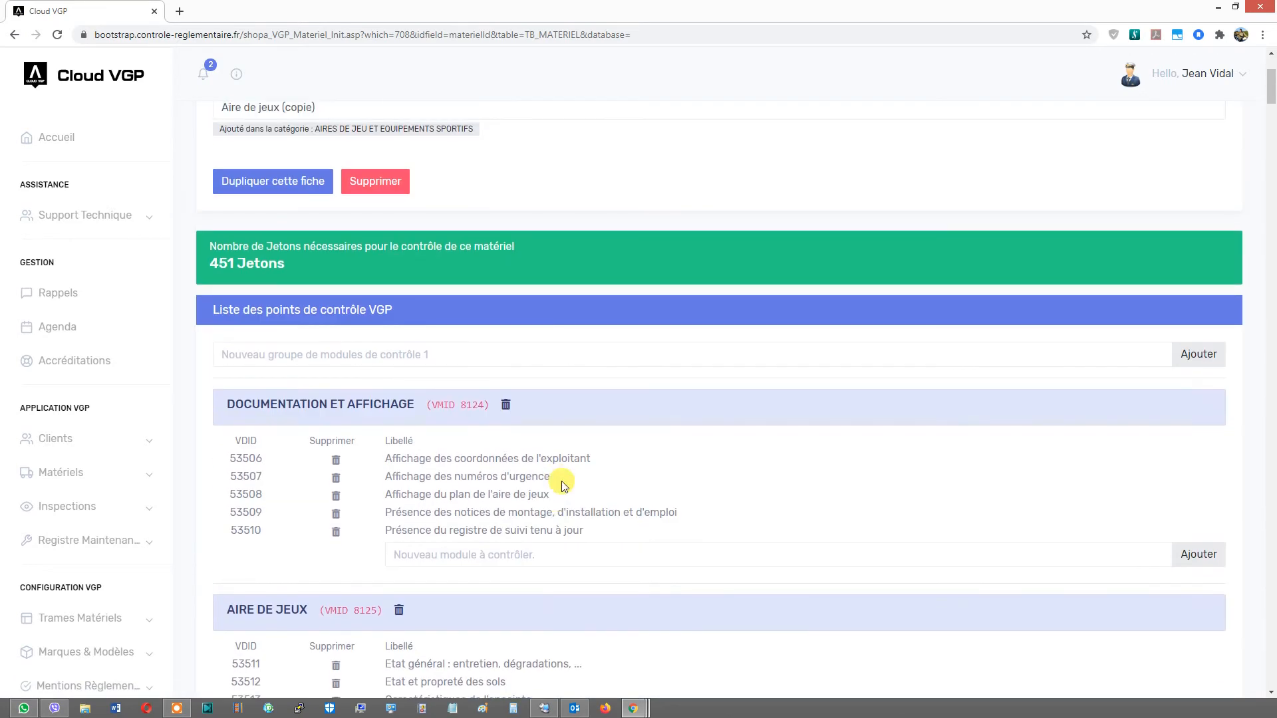
scroll(562, 481, down, 4)
scroll(490, 436, down, 3)
scroll(491, 437, down, 2)
scroll(466, 352, down, 12)
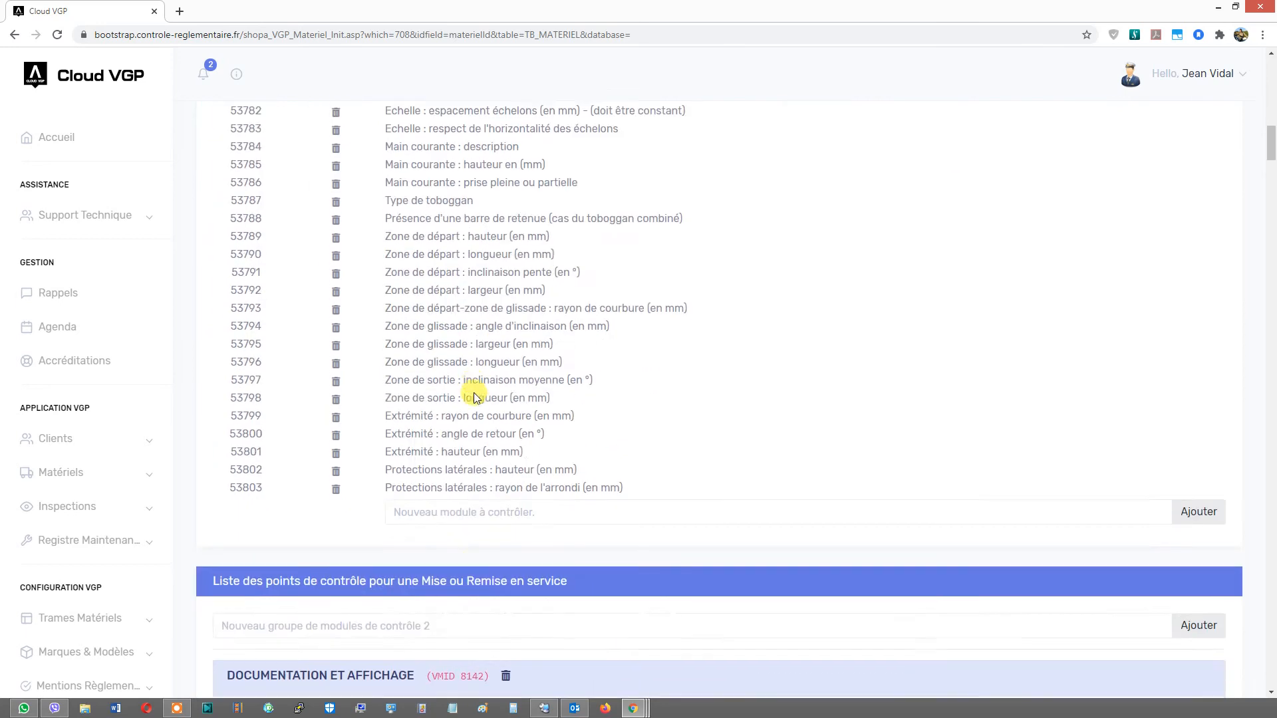
scroll(476, 395, down, 7)
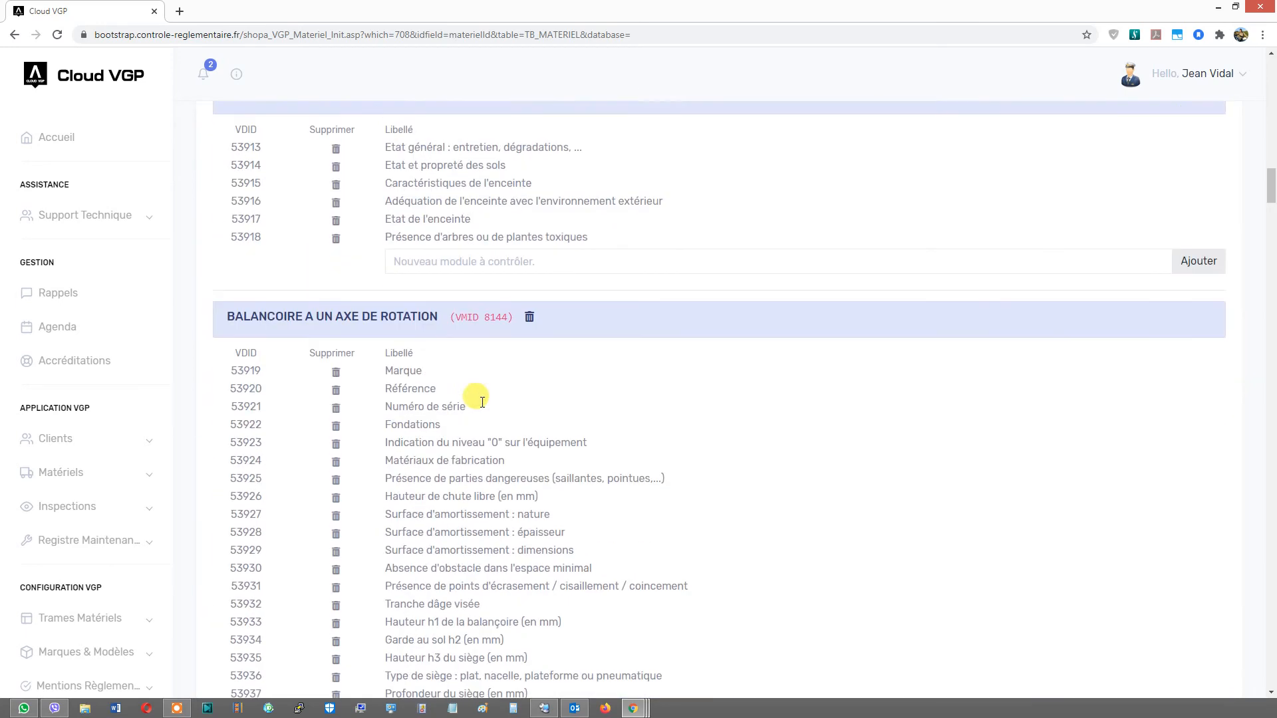
click(529, 310)
click(700, 126)
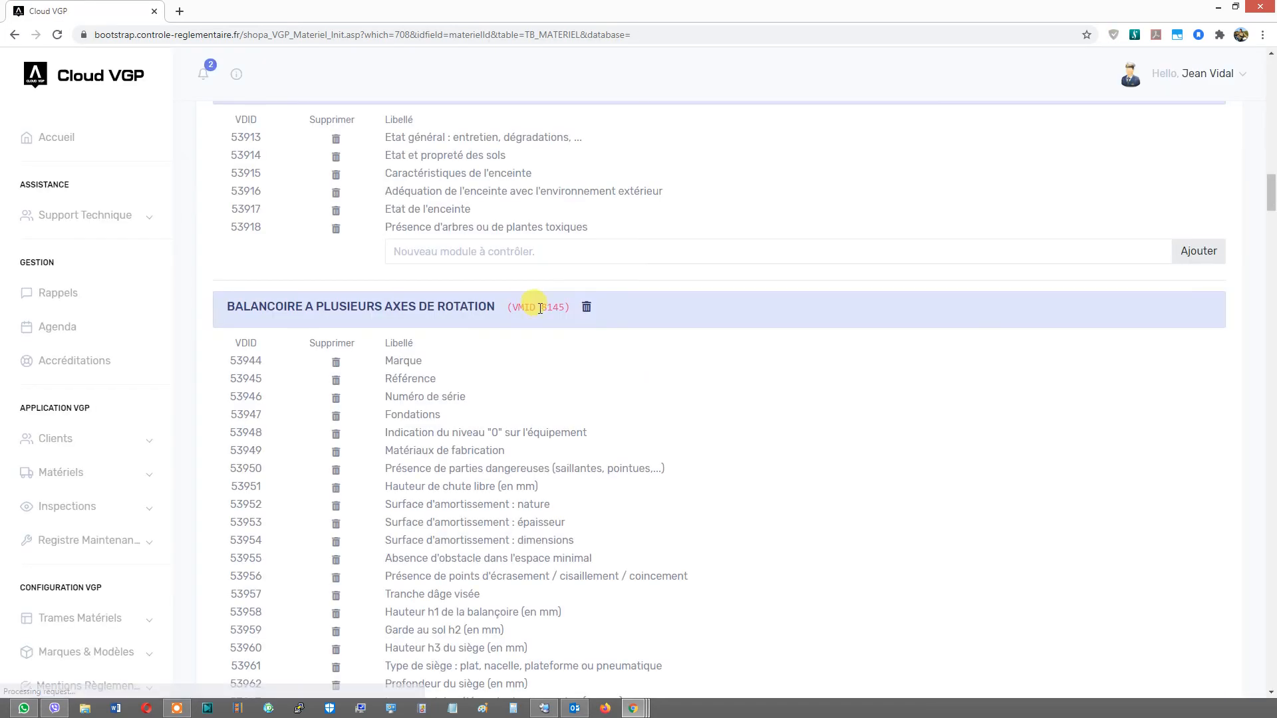
- Delete the BALANCOIRE A PLUSIEURS AXES DE ROTATION and BALANCOIRE A POINT DE SUSPENSION UNIQUE groups from the Mise en service list
click(584, 308)
click(697, 126)
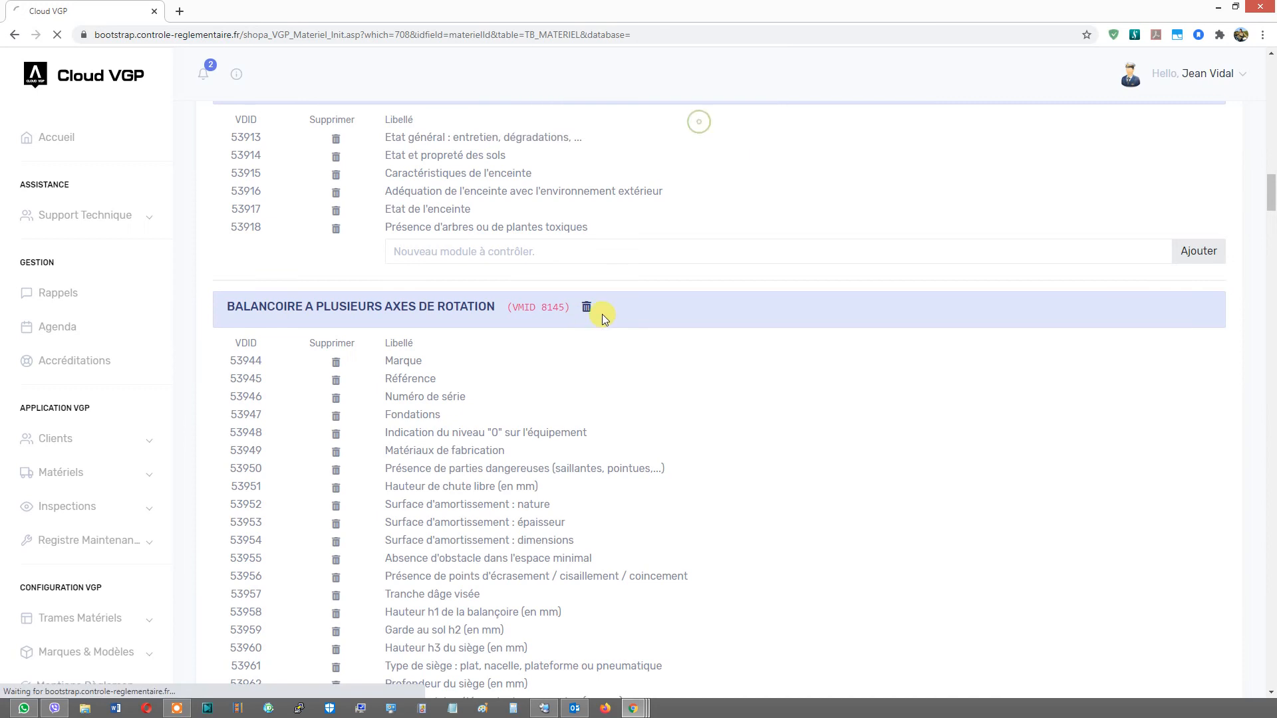
click(586, 308)
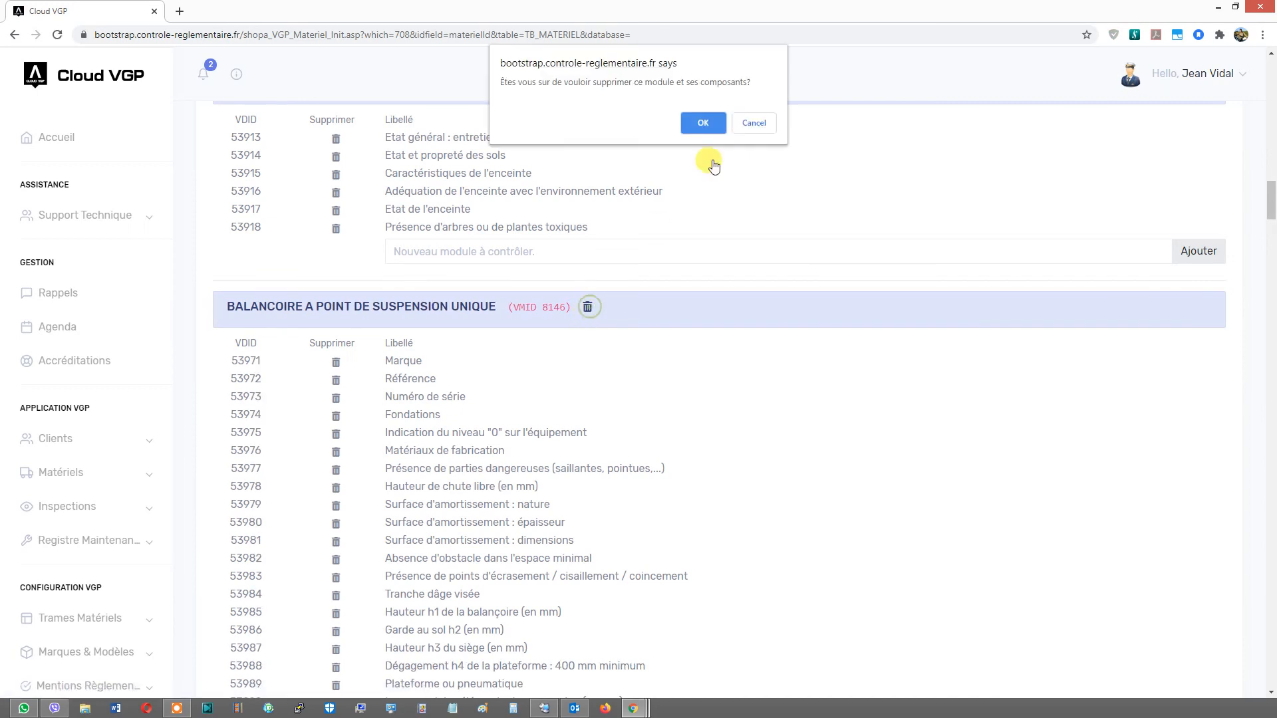
click(702, 123)
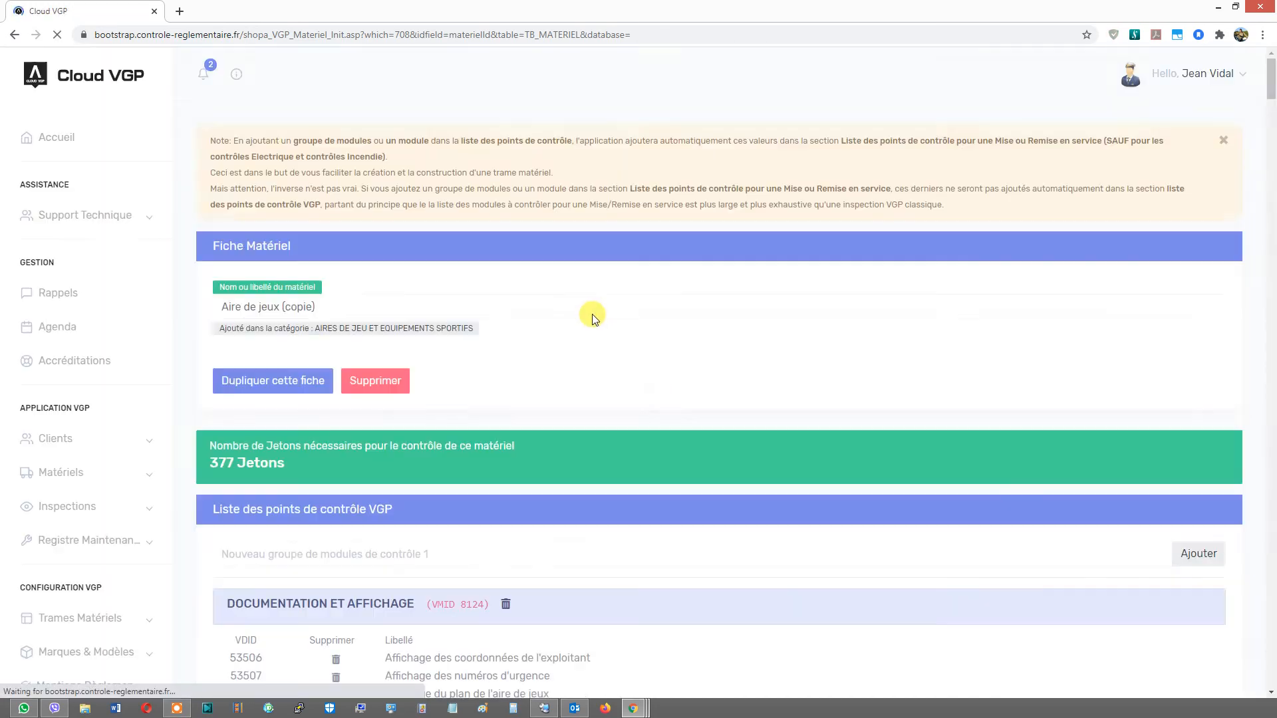
- Delete the following module group and the BALANCOIRE A FLEAU group from the Mise en service list, confirming each deletion
click(539, 306)
click(699, 122)
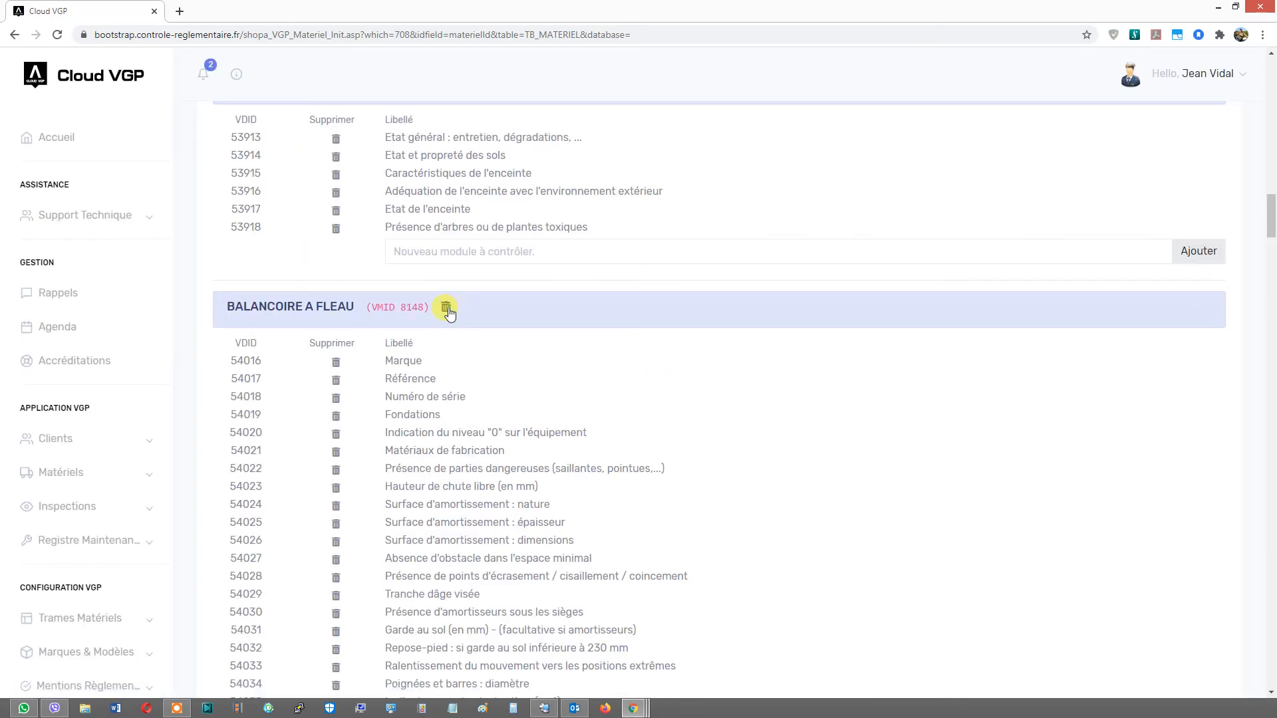
click(446, 307)
click(690, 125)
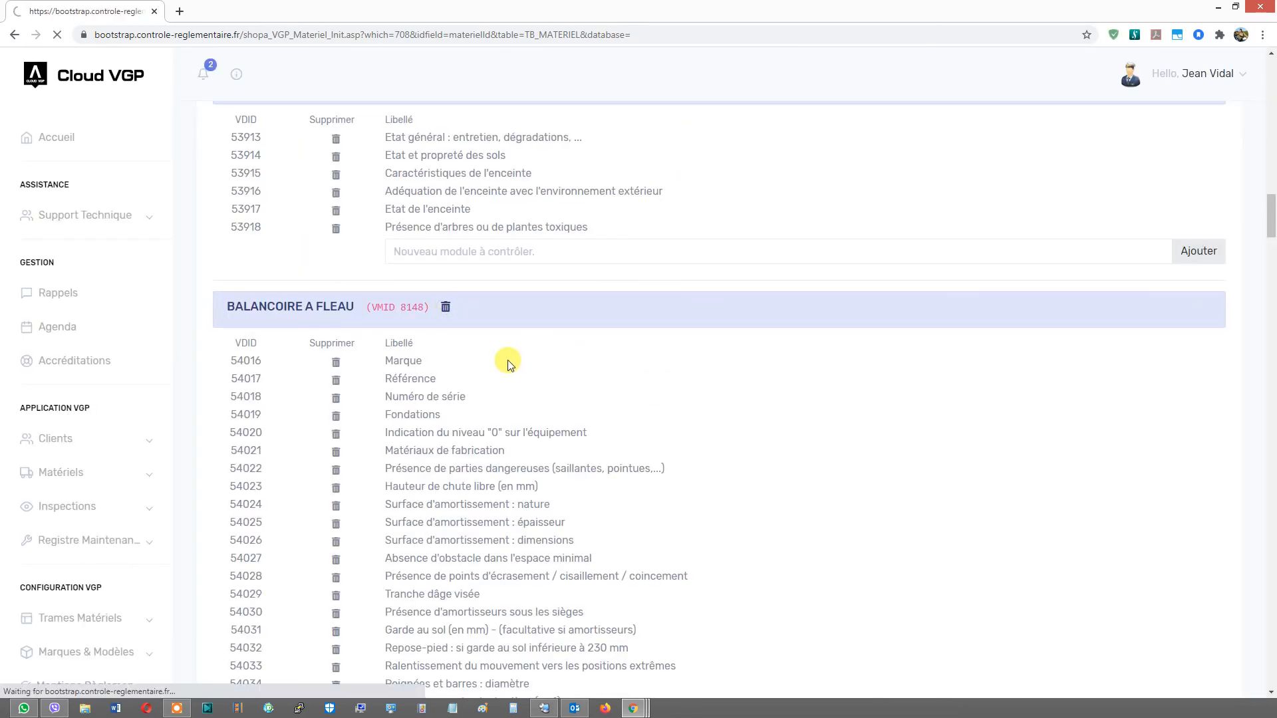
- Delete the MANEGE A SIEGES TOURNANTS and MANEGE CHAMPIGNON ROTATIF module groups from the Mise en service list, confirming each deletion
click(471, 306)
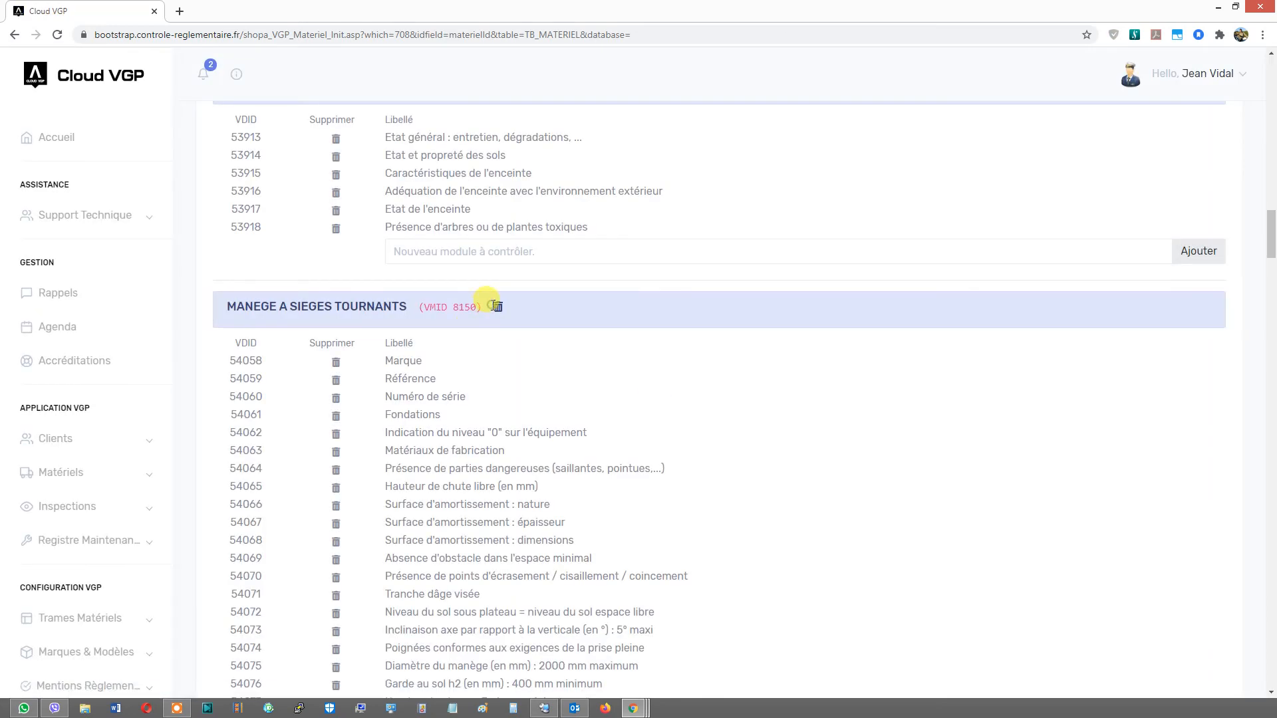
click(496, 307)
click(695, 124)
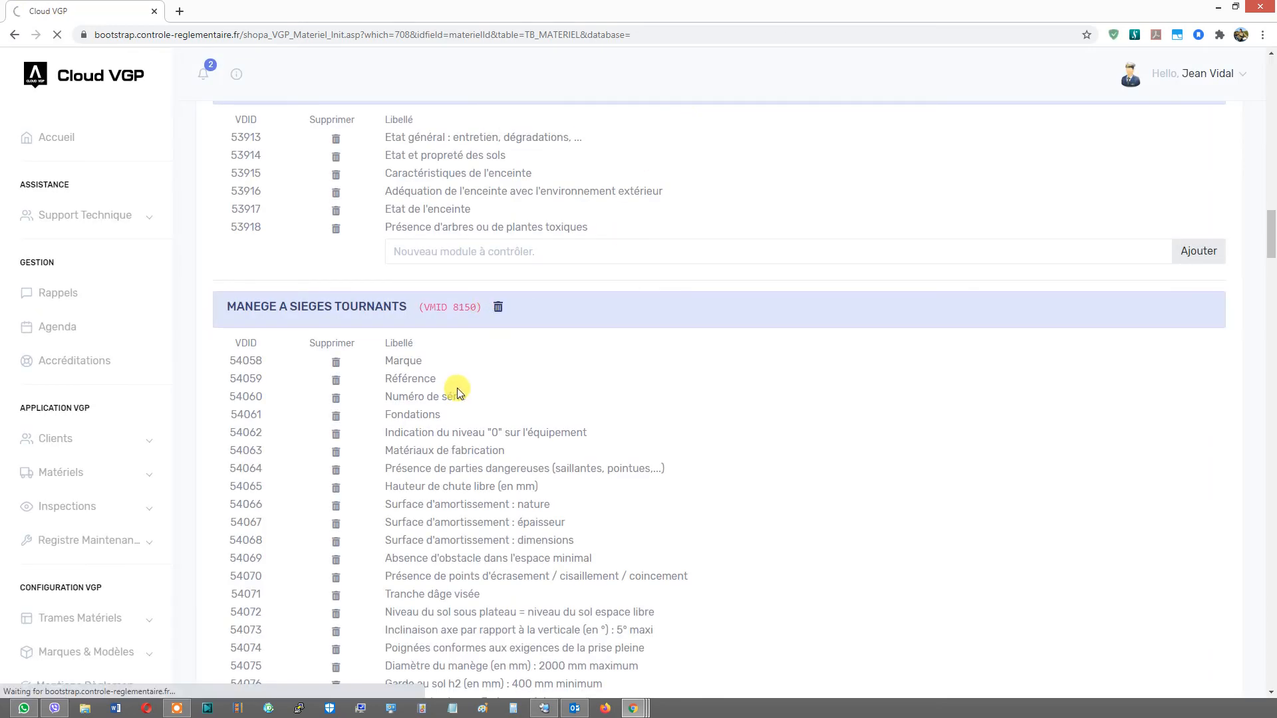
click(438, 306)
click(695, 124)
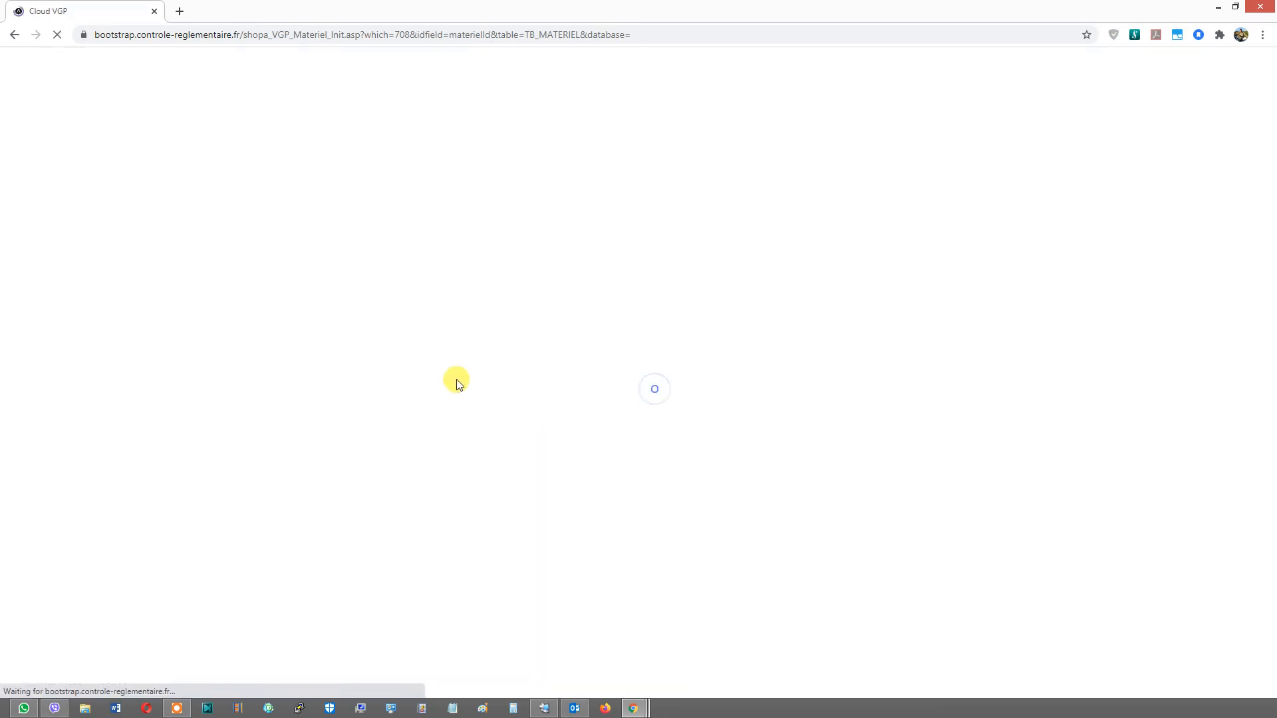
click(502, 306)
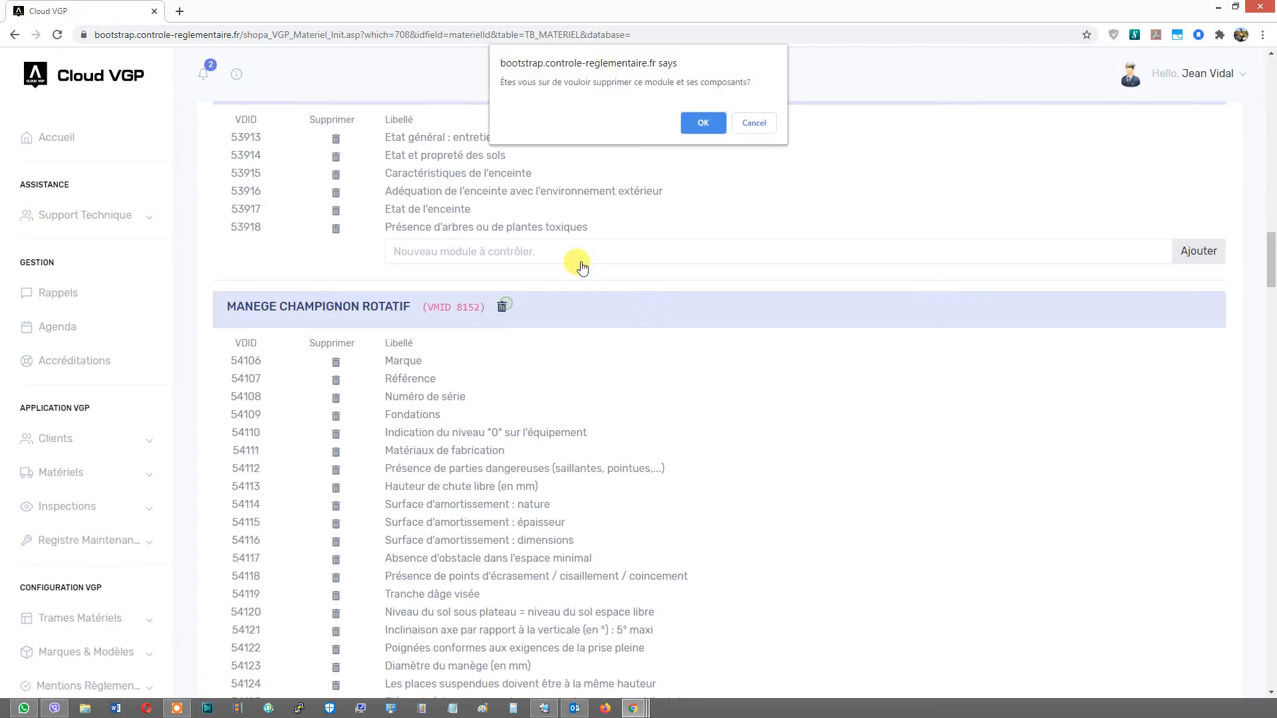
click(708, 128)
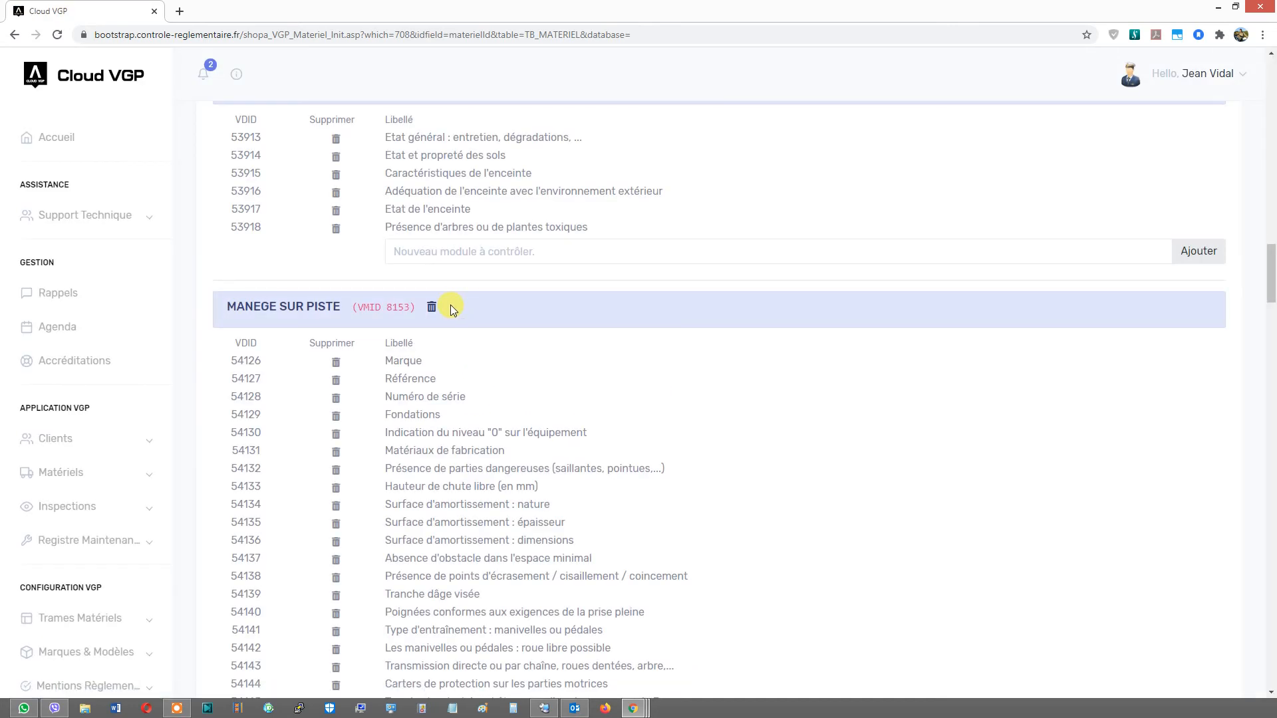
- Delete the MANEGE SUR PISTE and MANEGE SOUCOUPE module groups, confirming each deletion
click(432, 308)
click(693, 123)
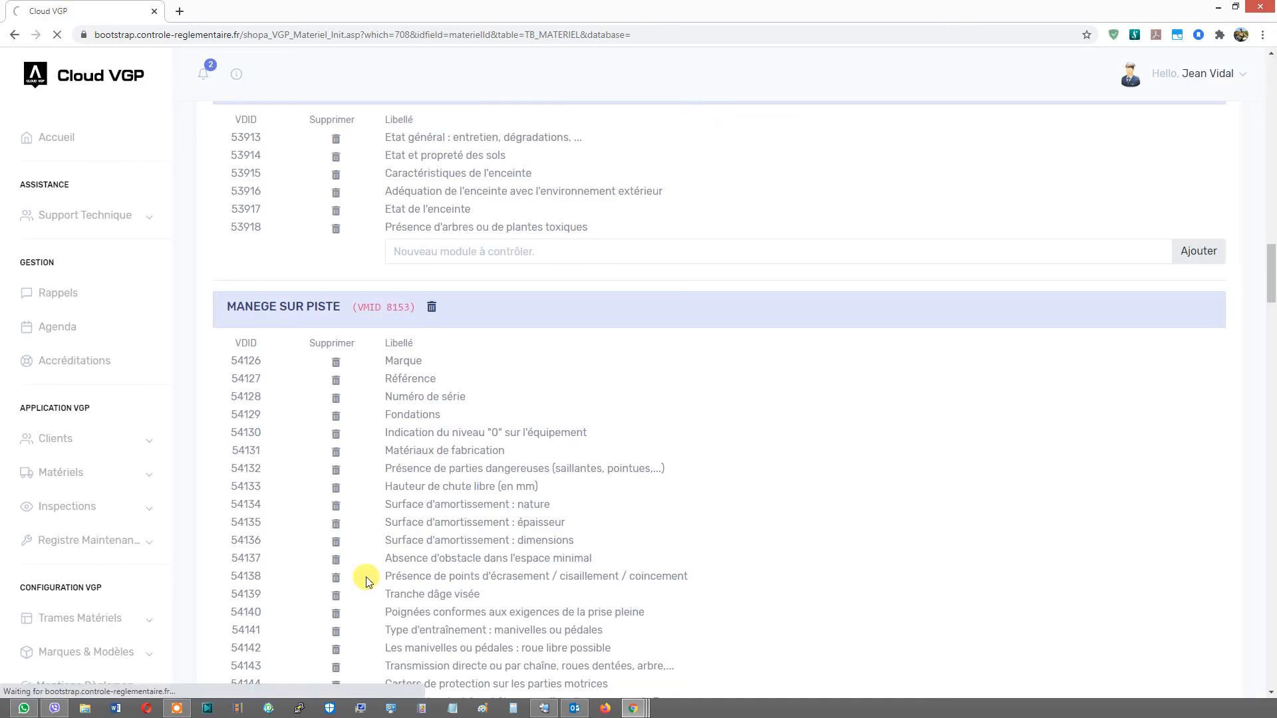
click(436, 306)
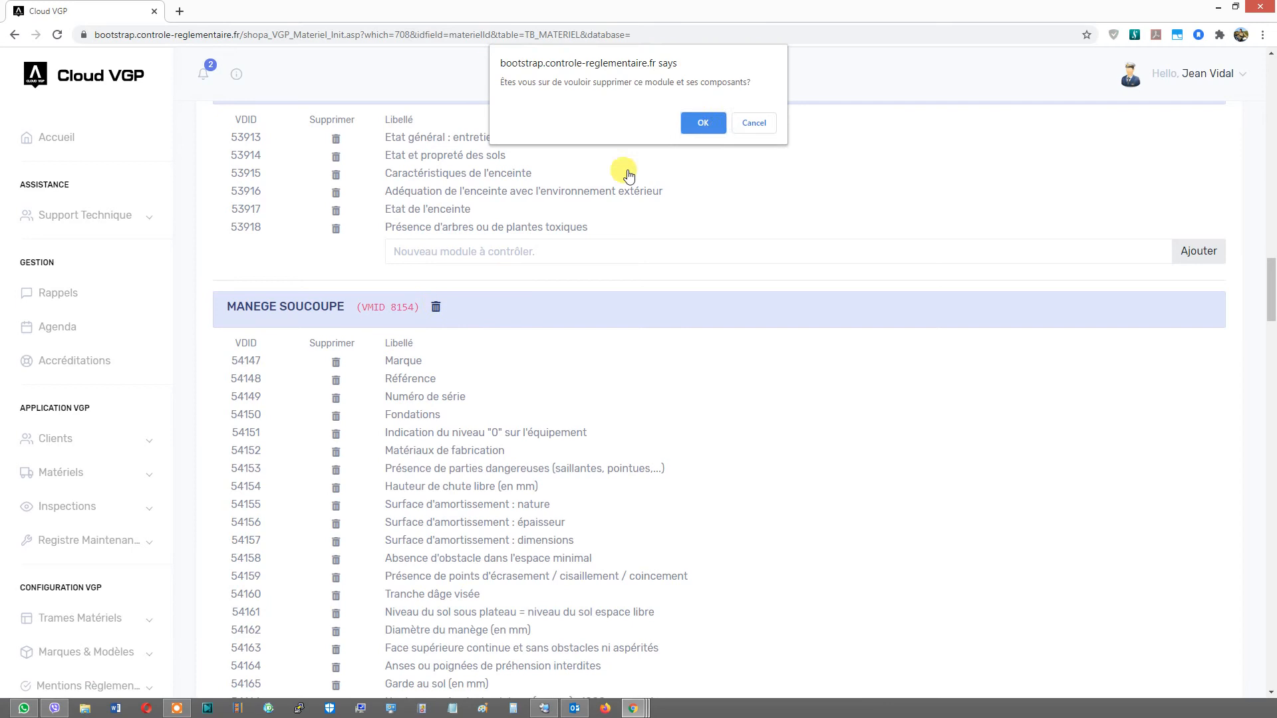
click(707, 123)
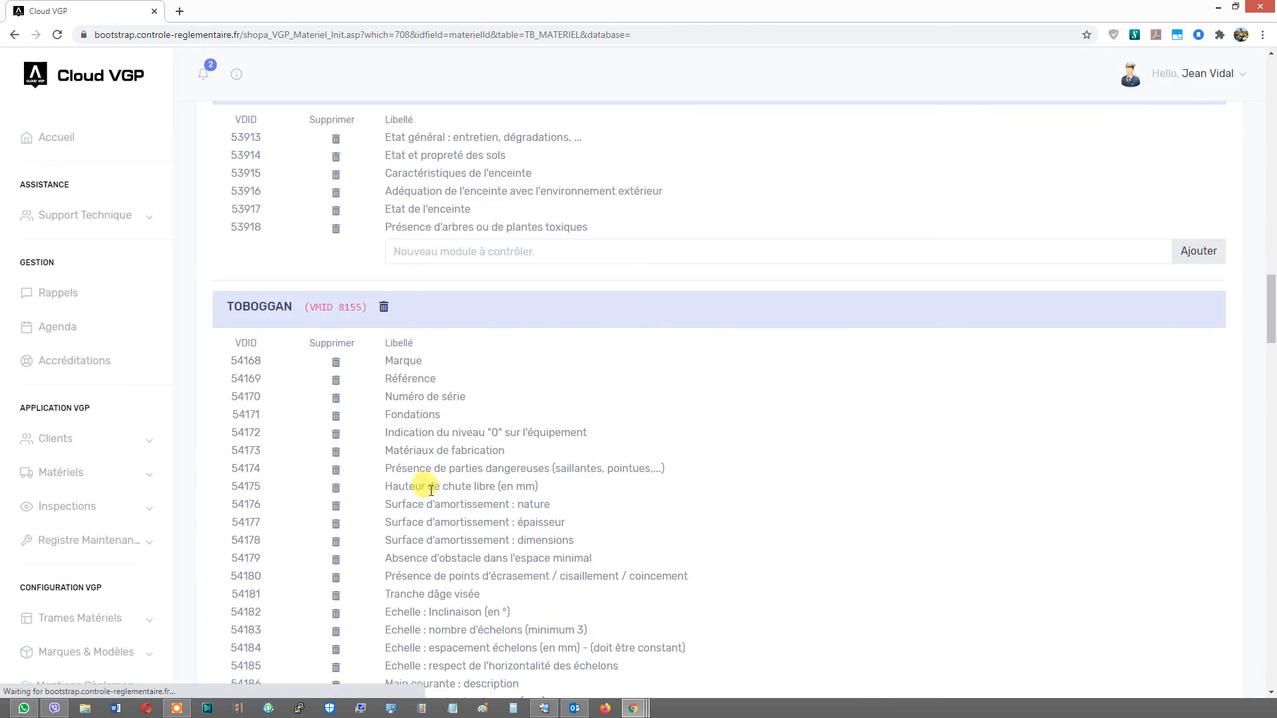
- Keep the TOBOGGAN group and delete the PLATEFORME and MAISON A JOUER module groups below it, confirming each deletion
scroll(428, 315, up, 2)
scroll(425, 332, down, 3)
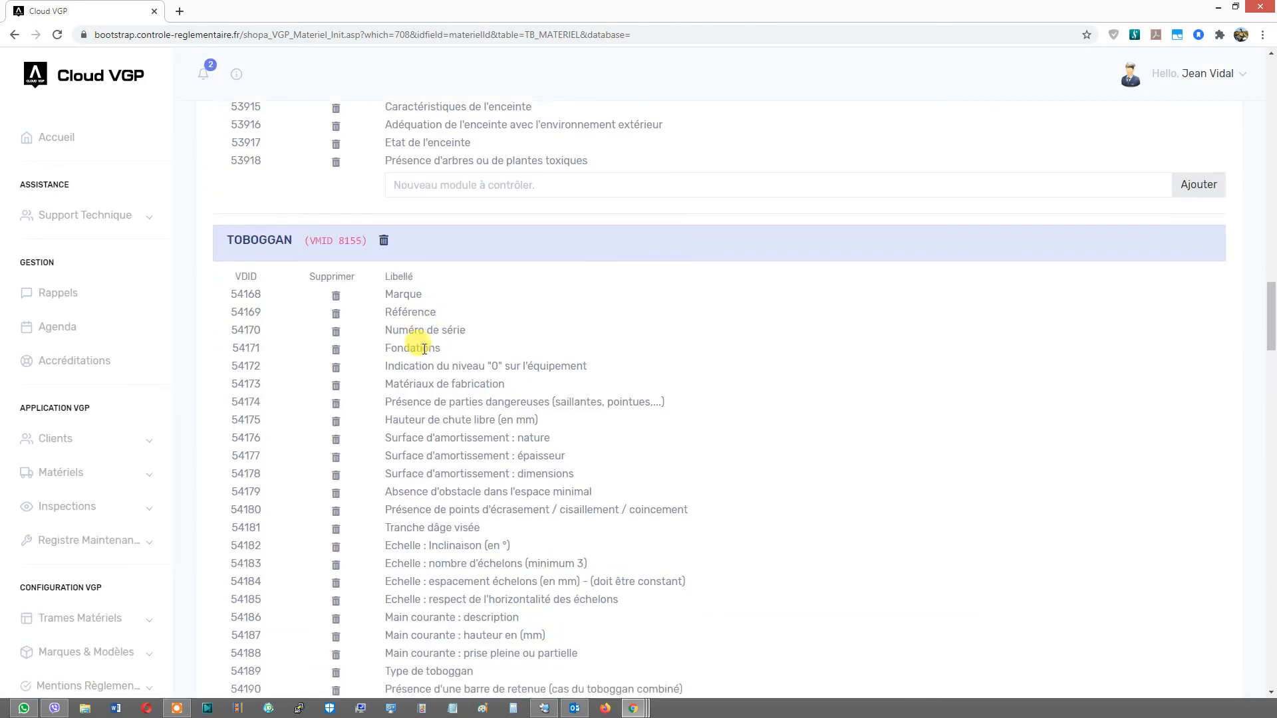
scroll(419, 346, up, 4)
scroll(405, 362, down, 4)
scroll(404, 367, down, 10)
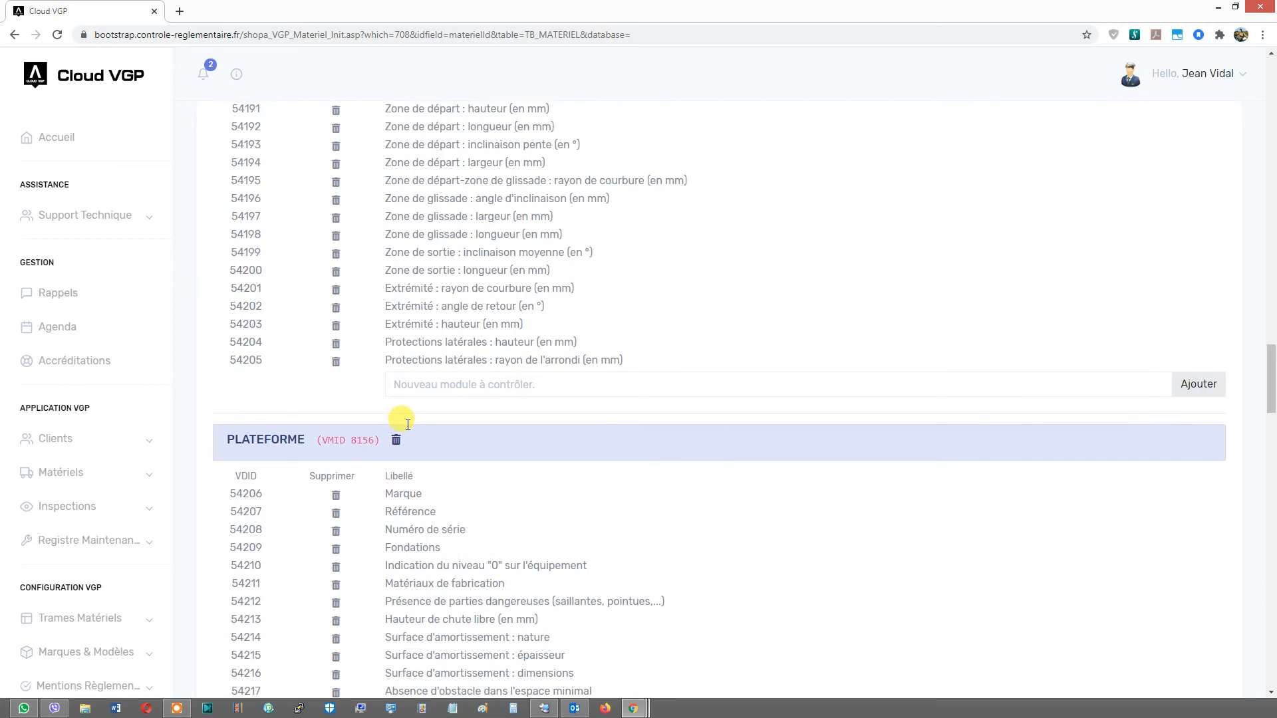
click(397, 376)
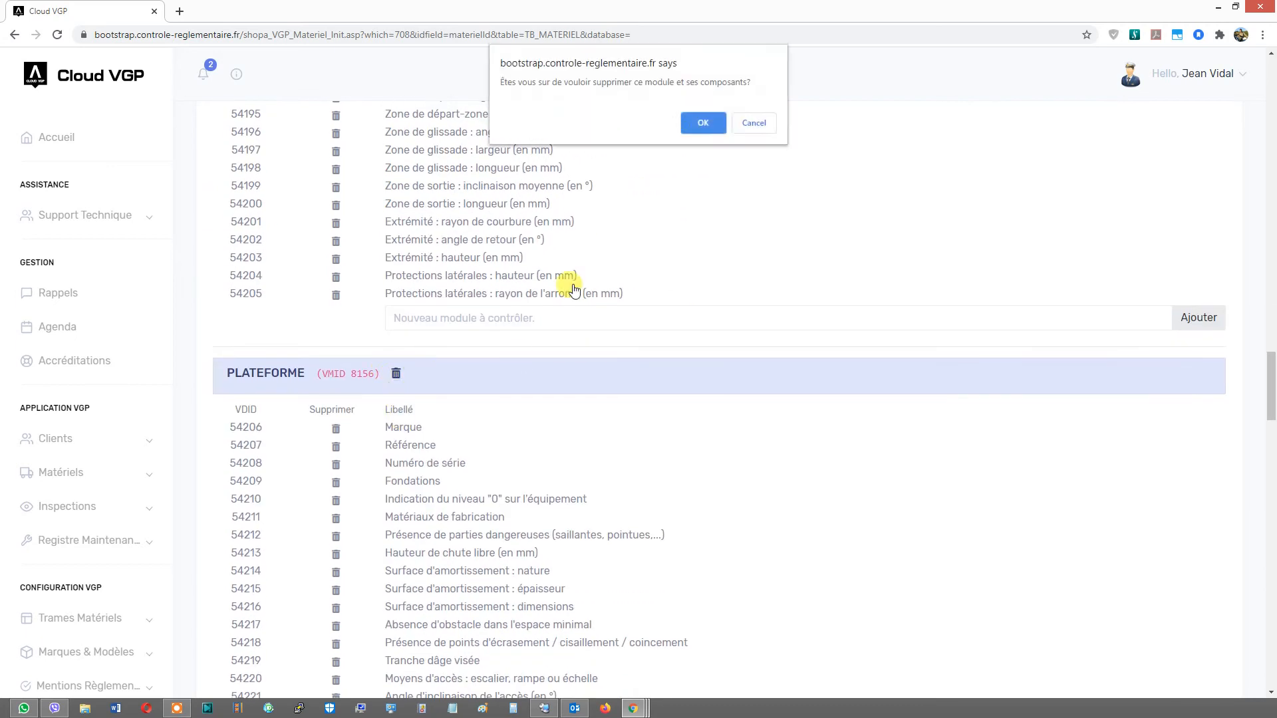
click(684, 125)
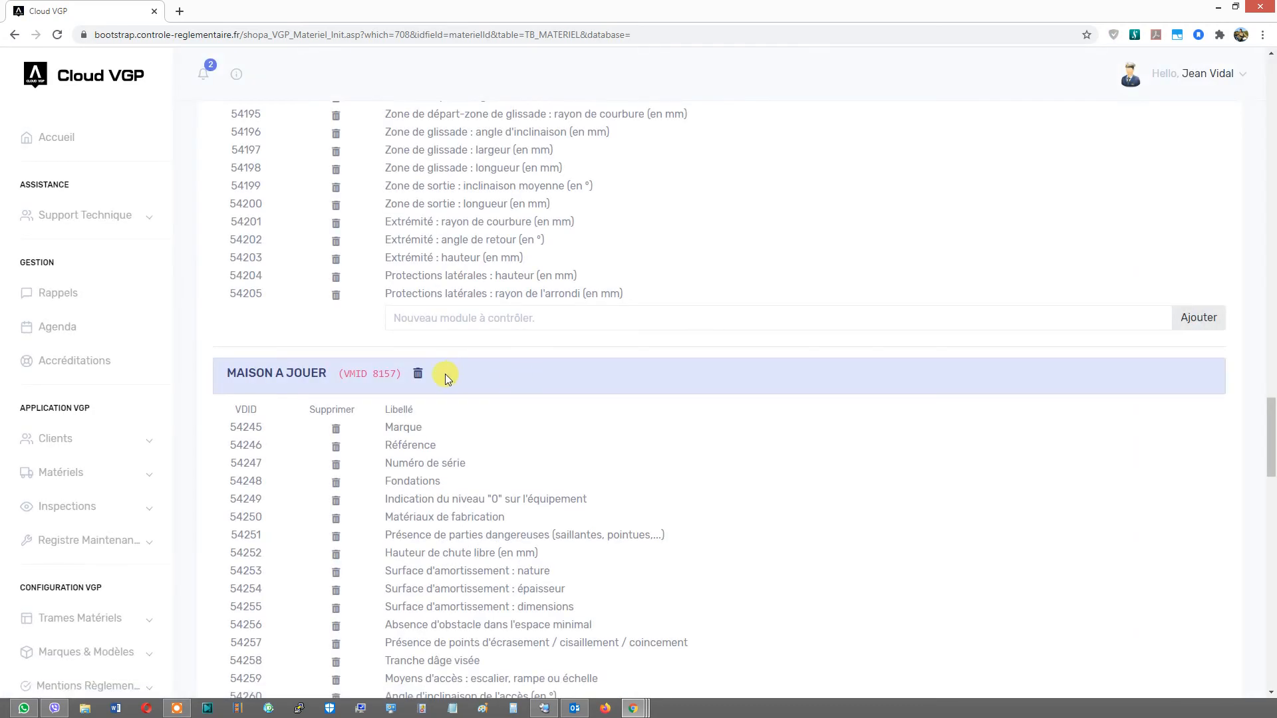
click(418, 373)
click(702, 123)
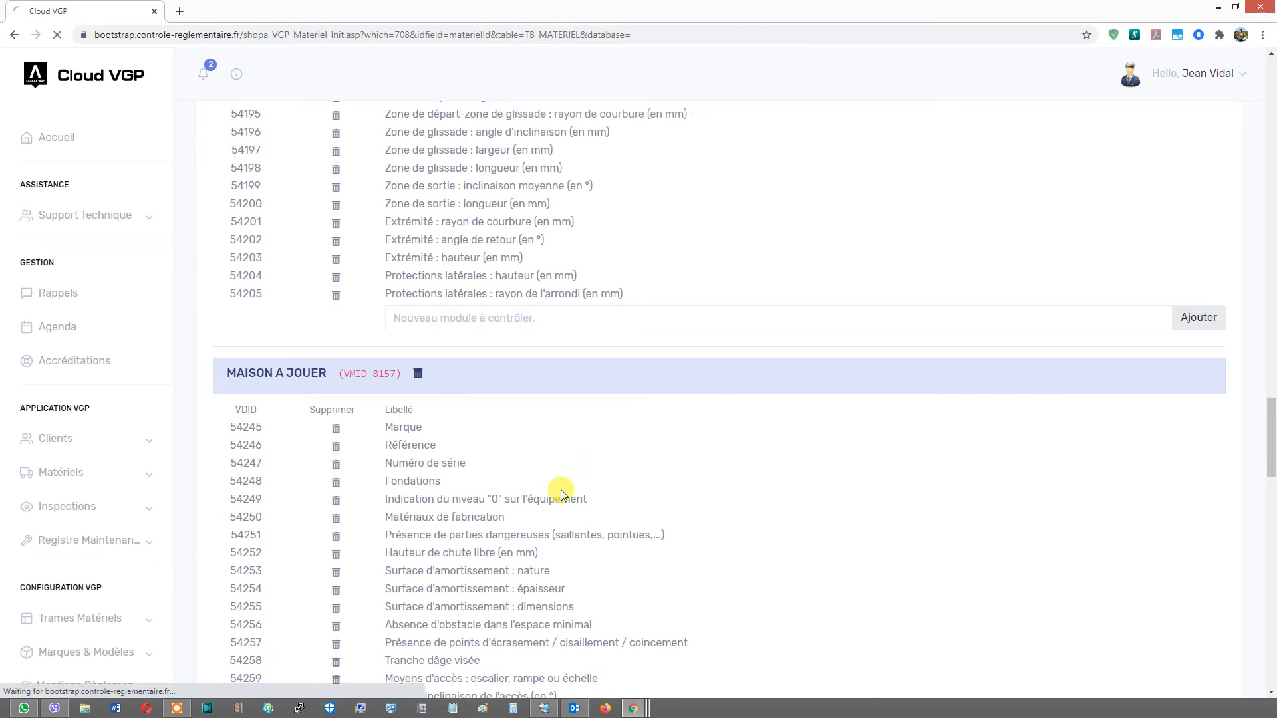
- Delete the FILET A GRIMPER and COPIE DE BAC A SABLE module groups, confirming each deletion
click(418, 374)
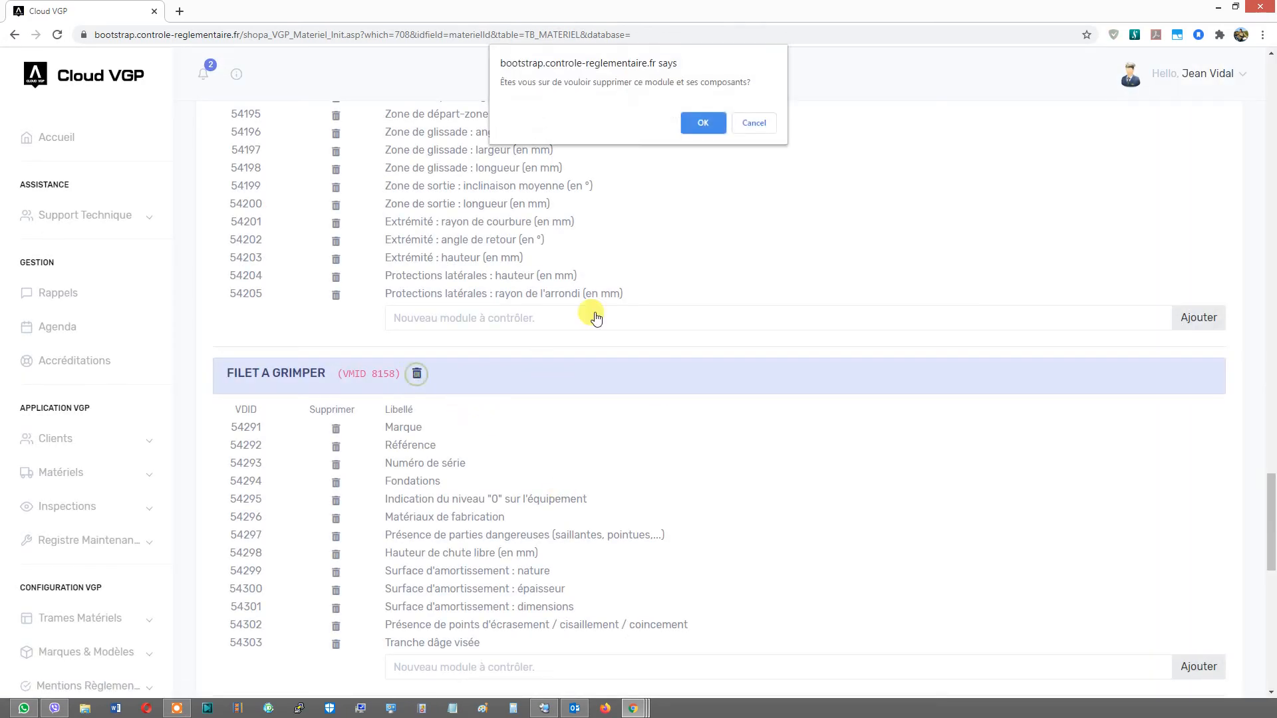
click(695, 122)
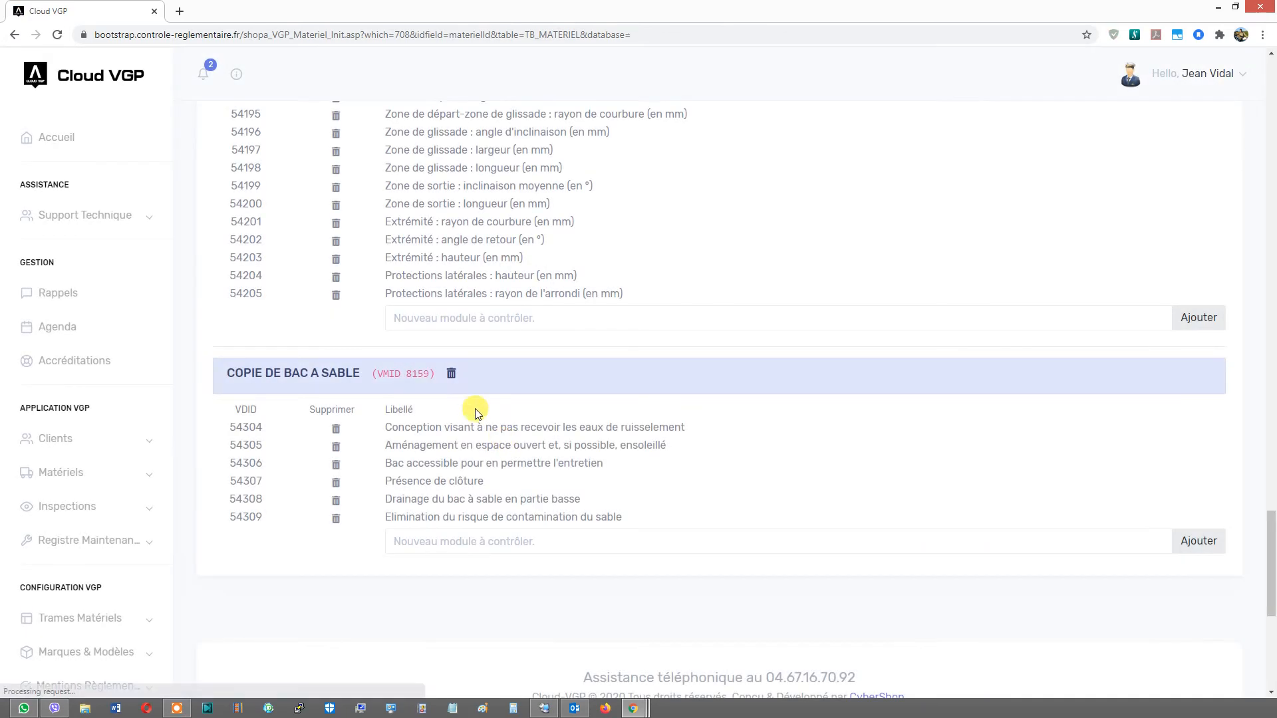
click(452, 378)
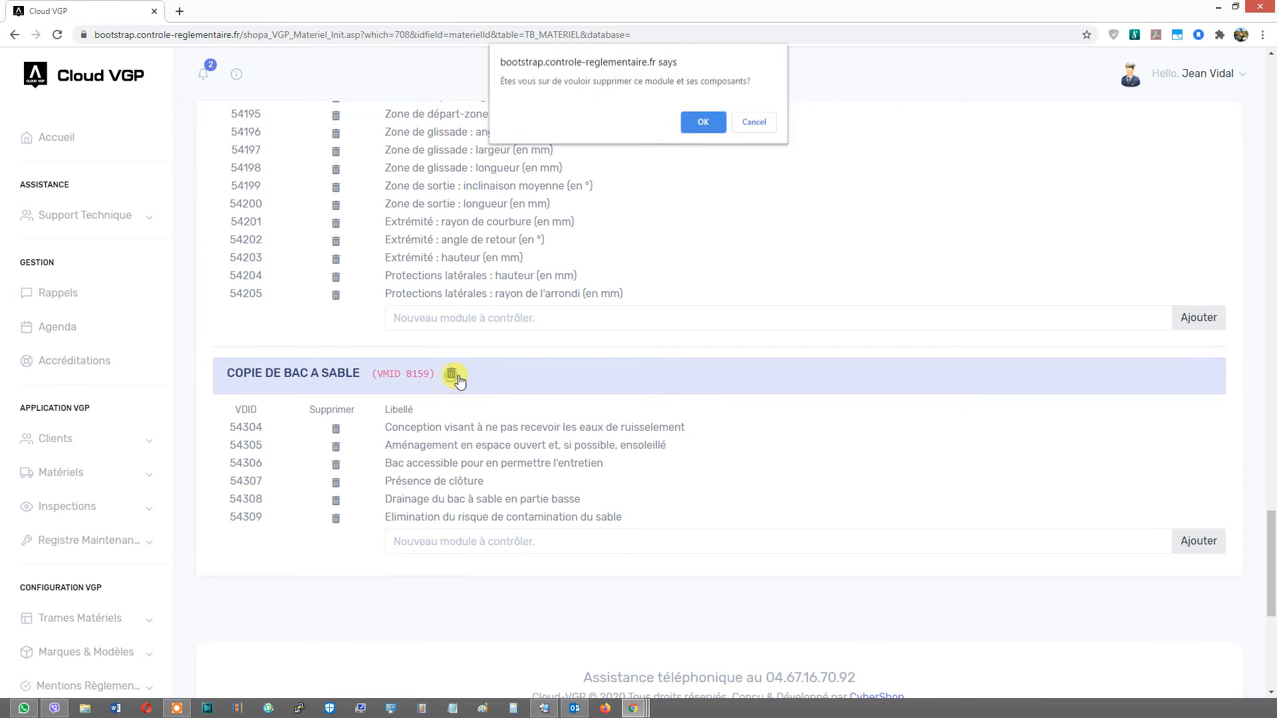
click(698, 123)
- Review the remaining module groups in both control point lists and the token count of the frame
scroll(542, 445, up, 10)
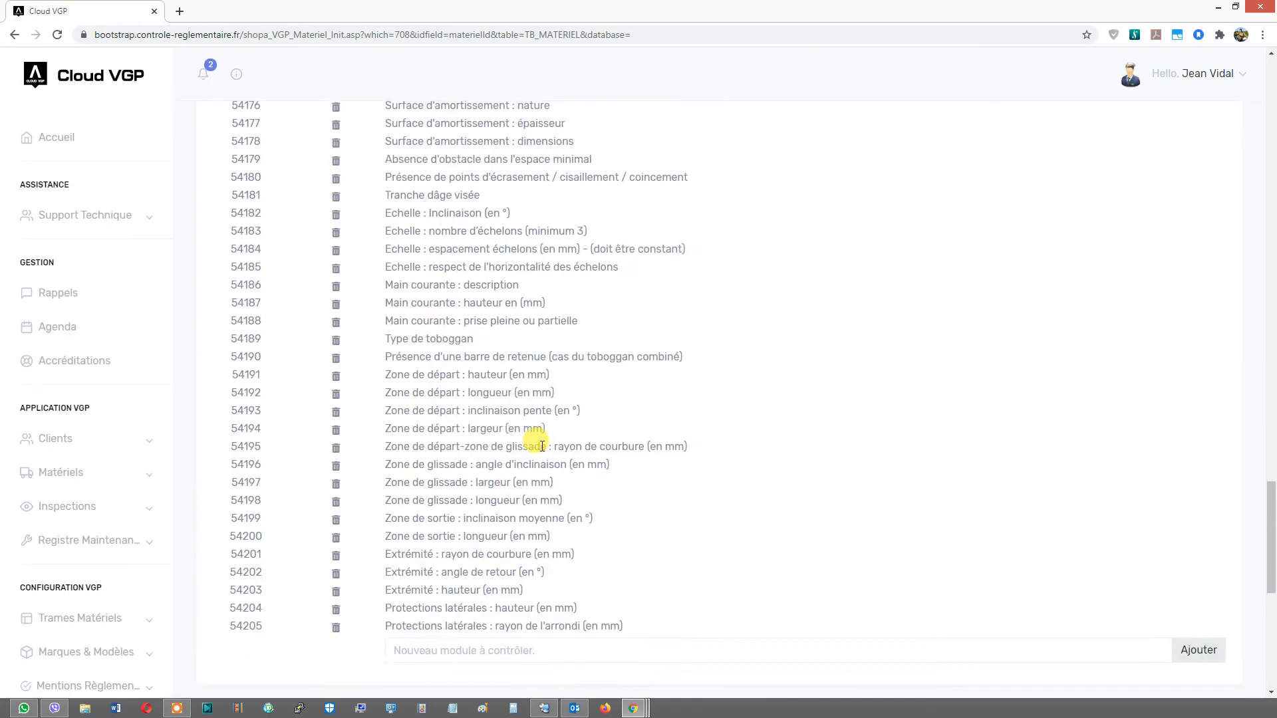
scroll(540, 447, up, 15)
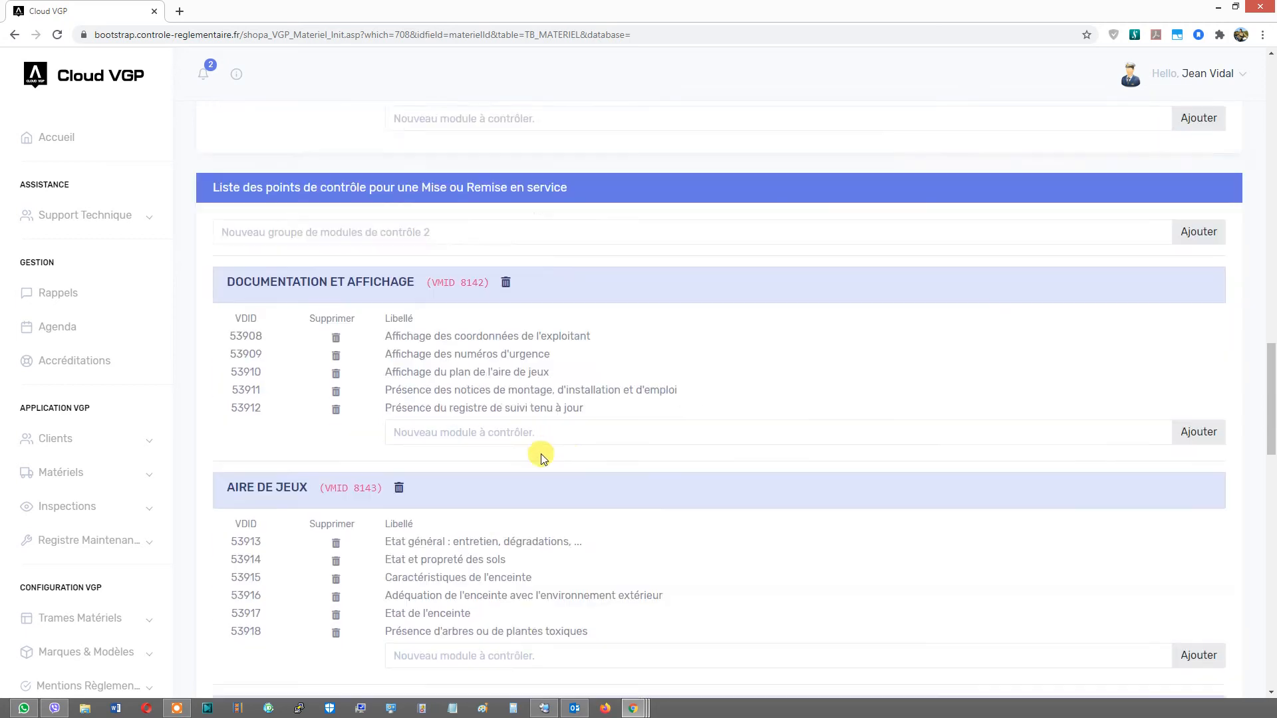
scroll(541, 458, up, 11)
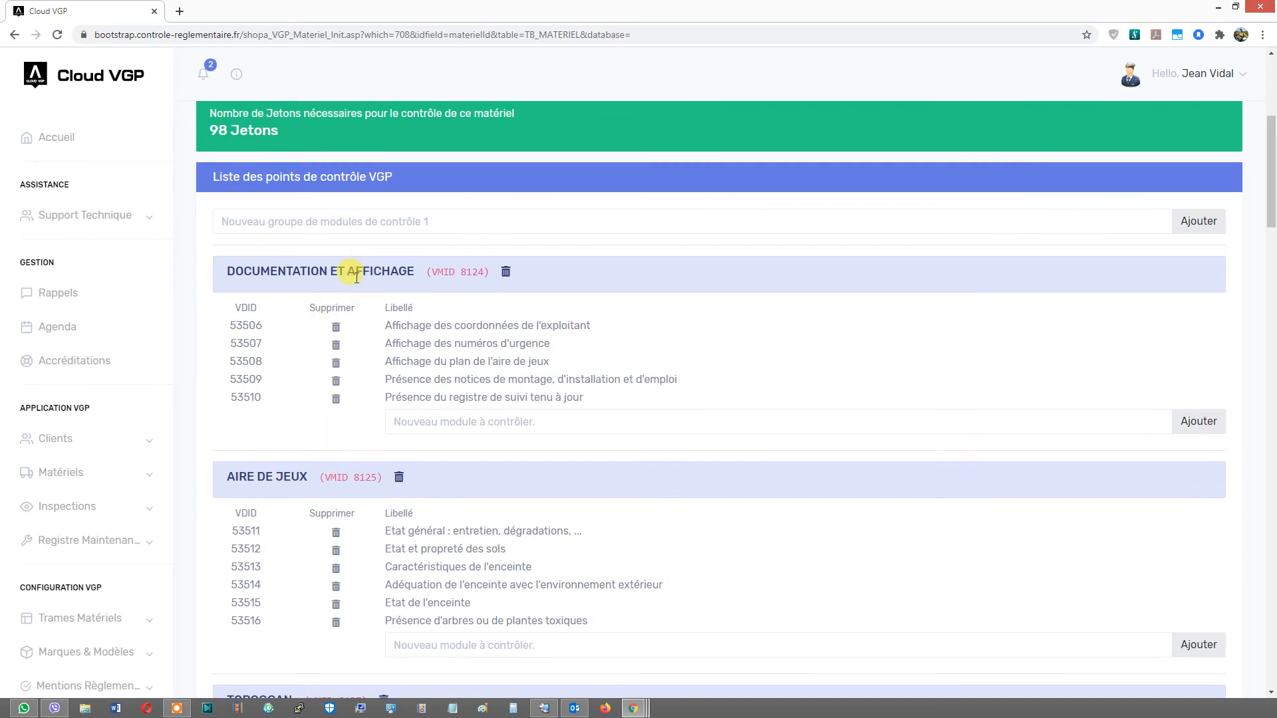
triple_click(277, 479)
scroll(271, 470, down, 5)
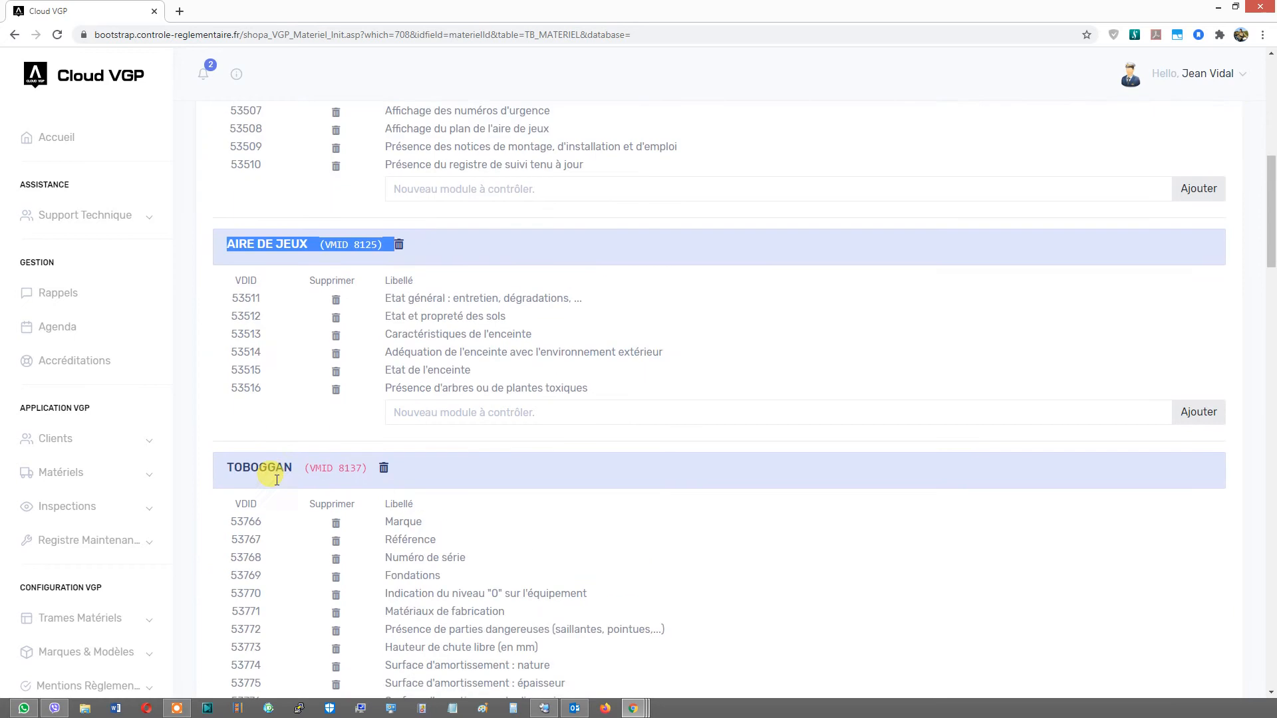
double_click(268, 359)
click(267, 358)
scroll(267, 356, down, 13)
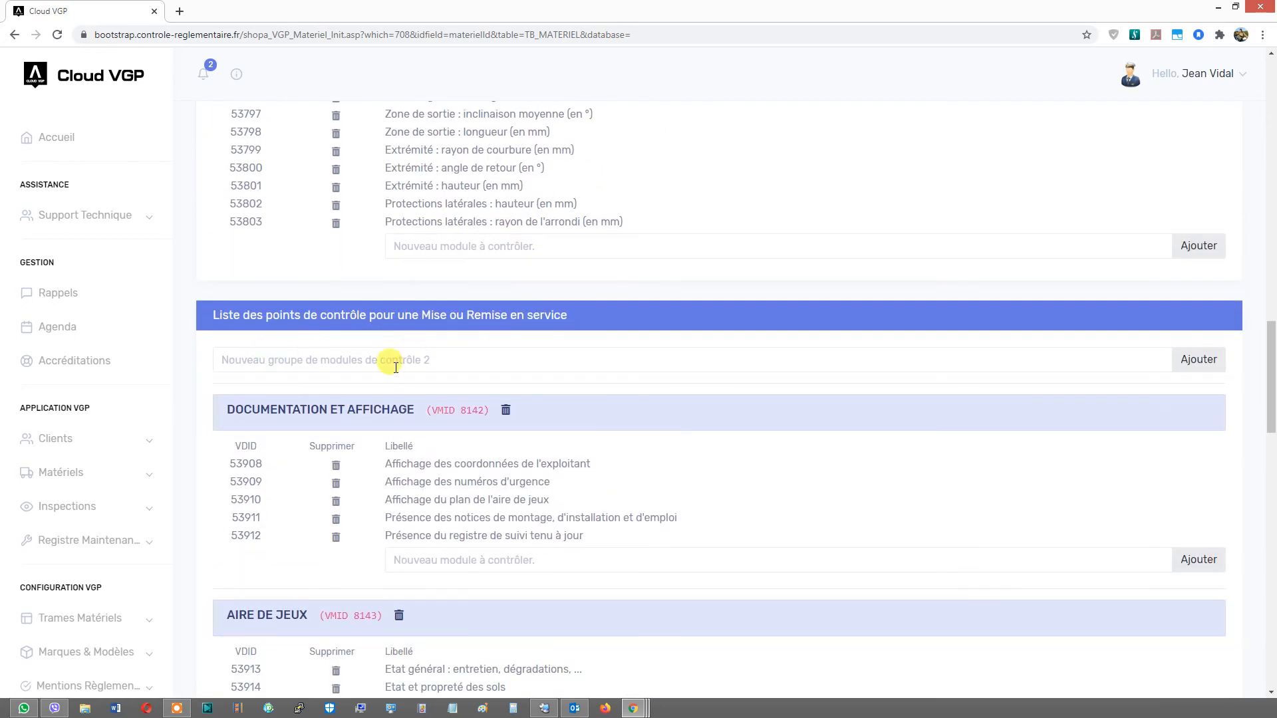
scroll(317, 323, down, 3)
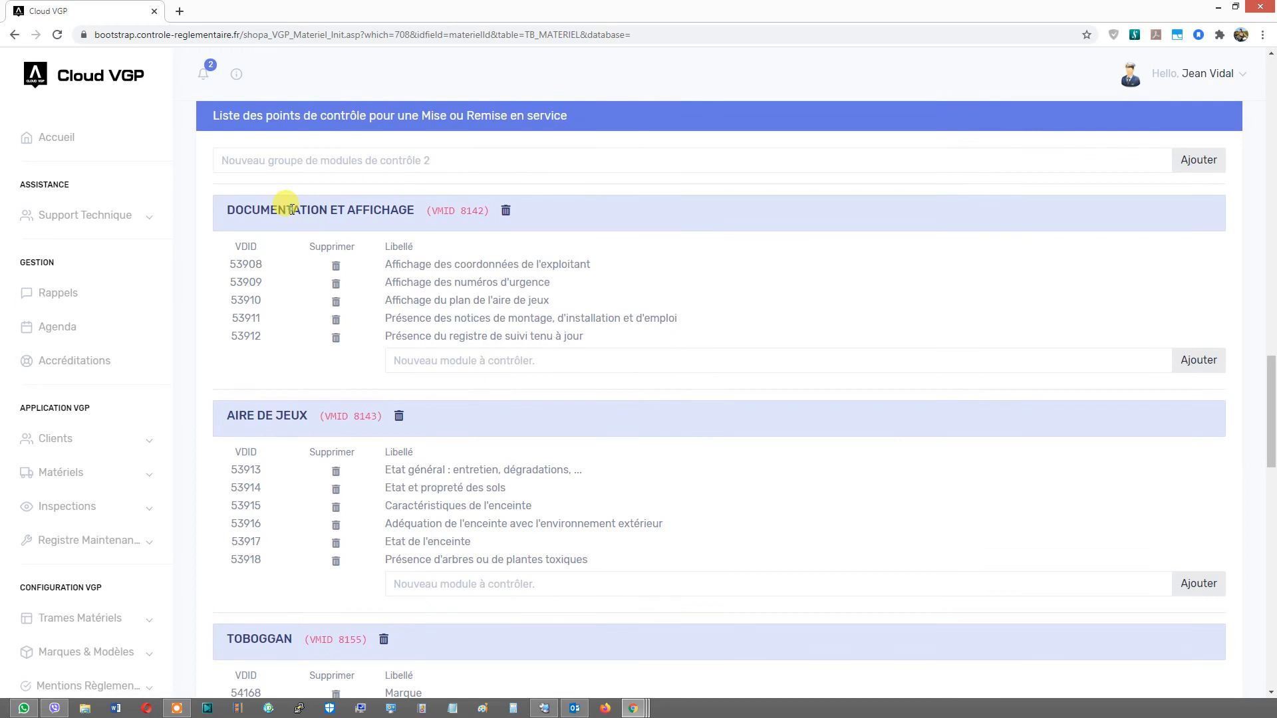
scroll(272, 417, down, 4)
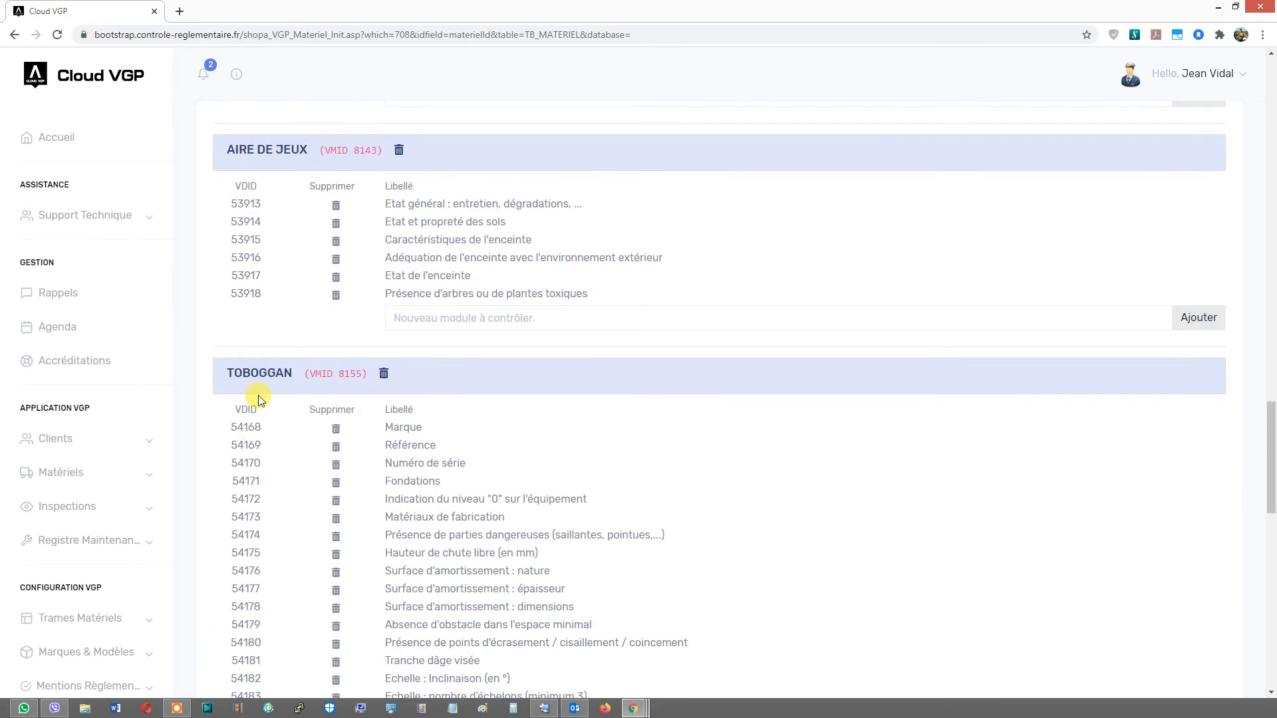
scroll(257, 376, down, 11)
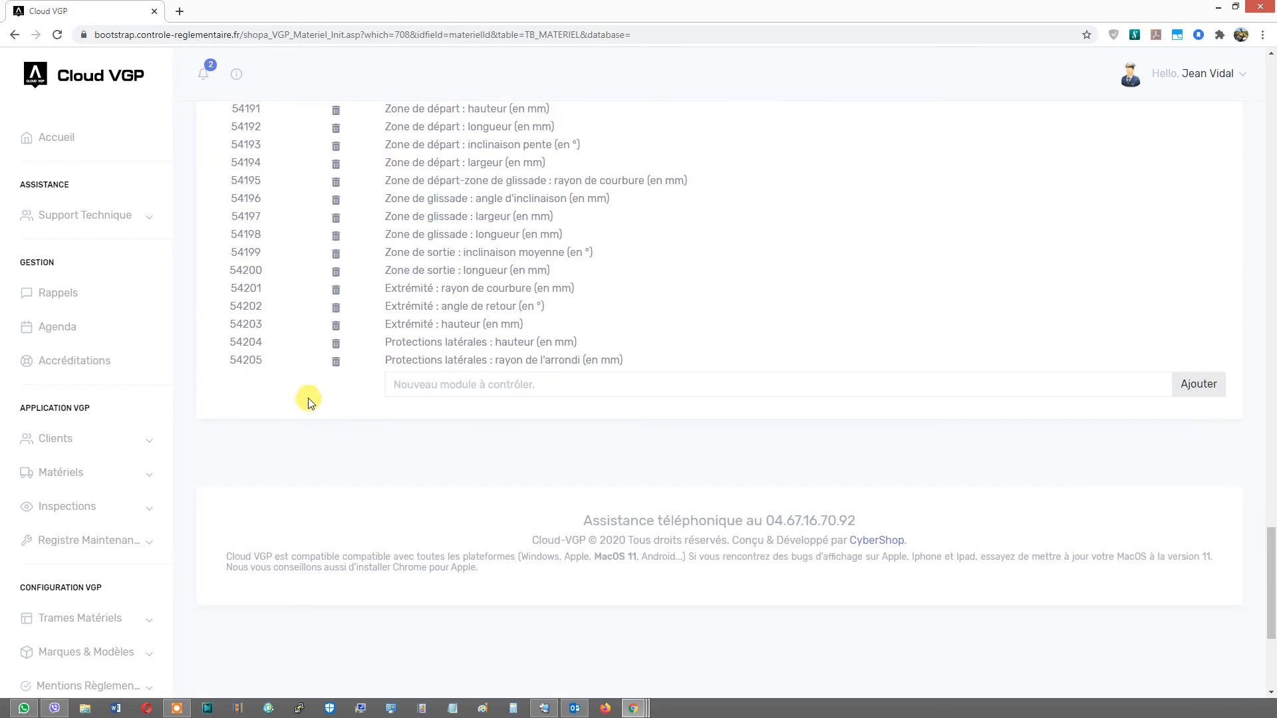
drag(1271, 574, 1271, 75)
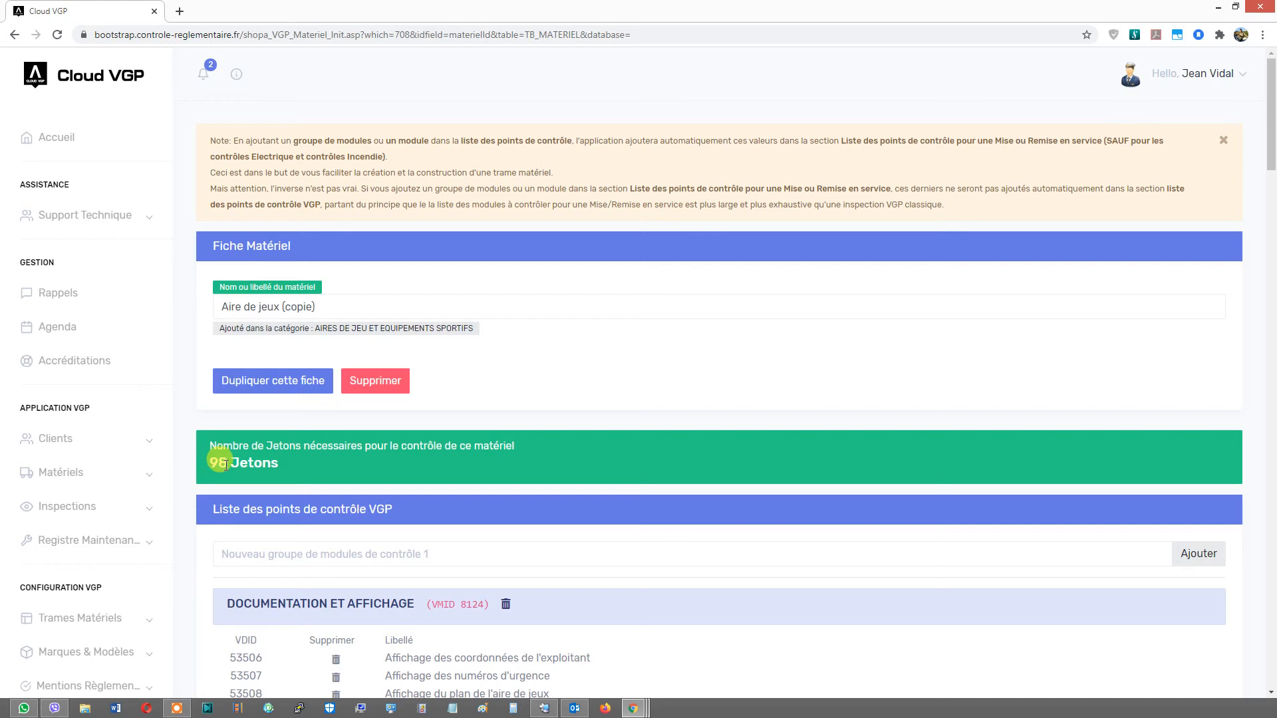
- In the VGP list's TOBOGGAN group, delete the Extrémité : hauteur and both Protections latérales modules
scroll(226, 465, down, 4)
scroll(258, 441, down, 4)
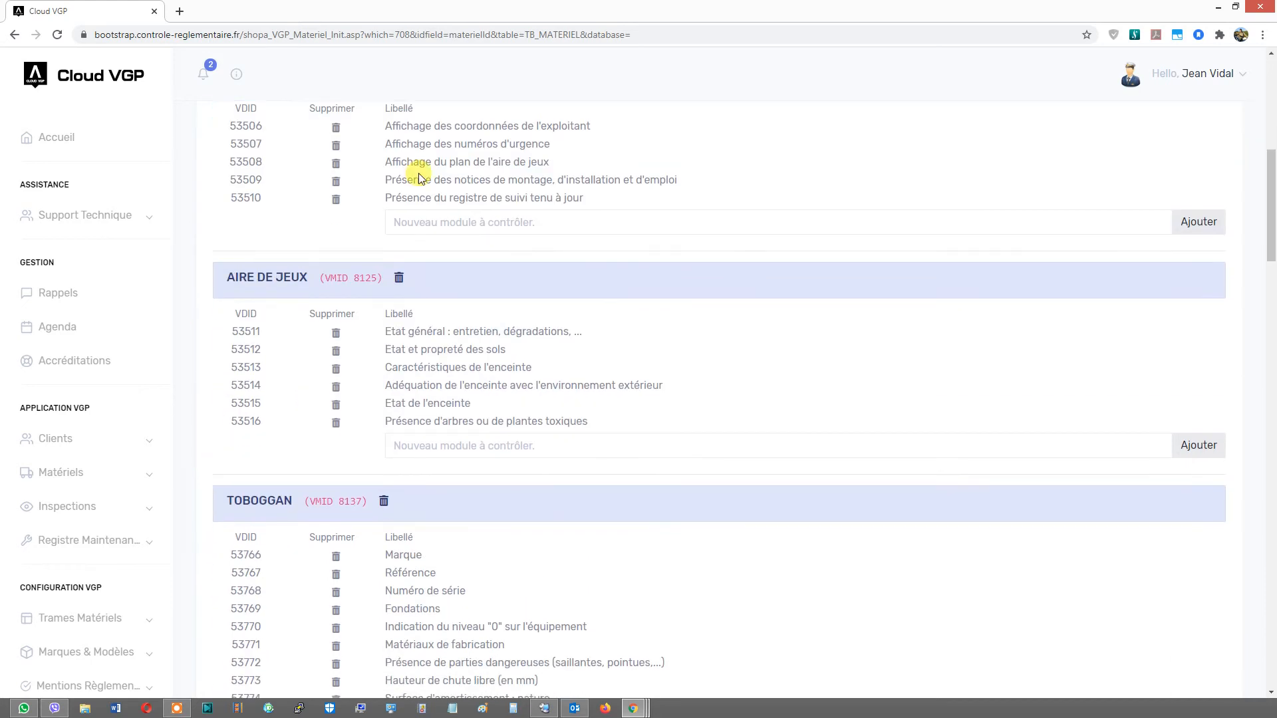
scroll(399, 377, down, 4)
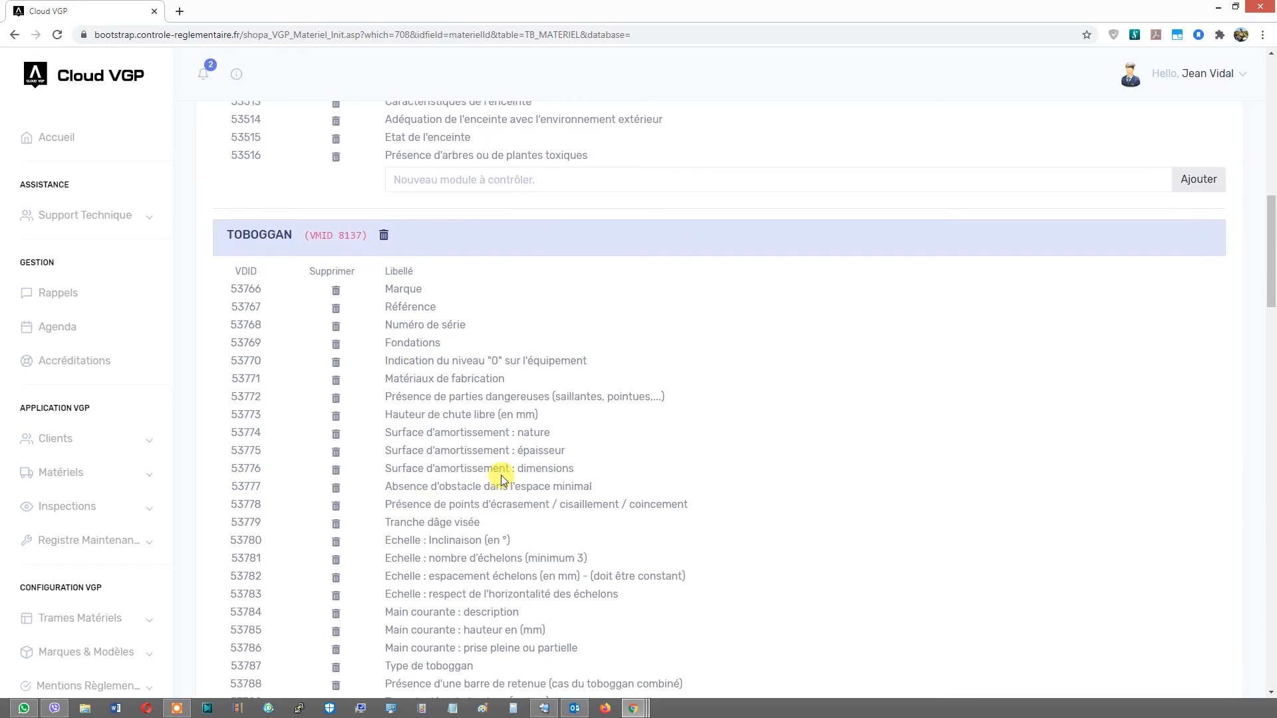
scroll(502, 479, down, 7)
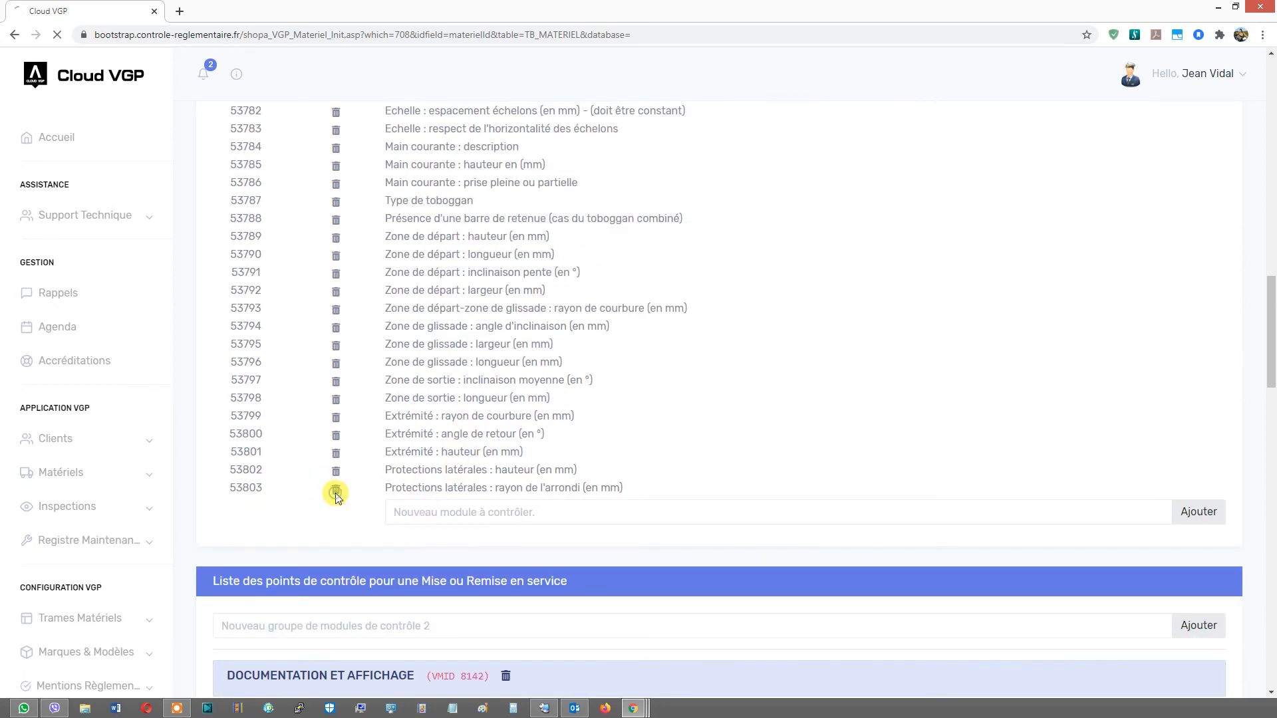
click(335, 471)
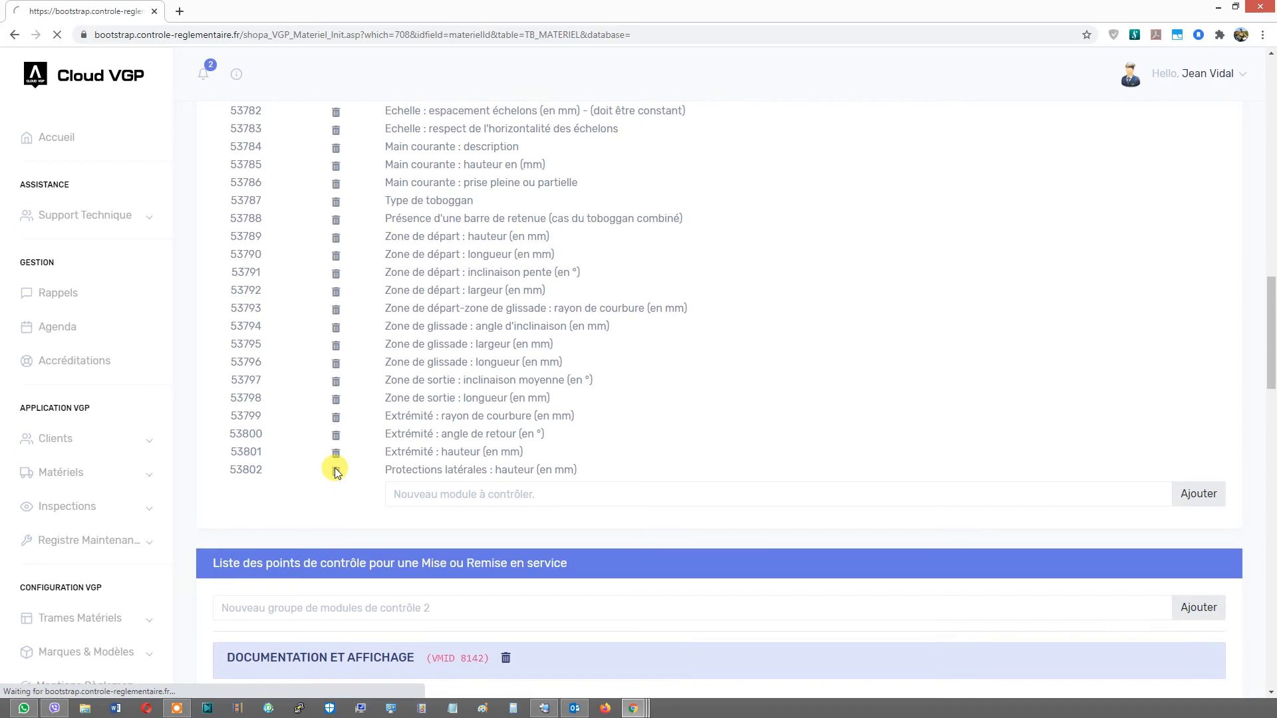
click(335, 453)
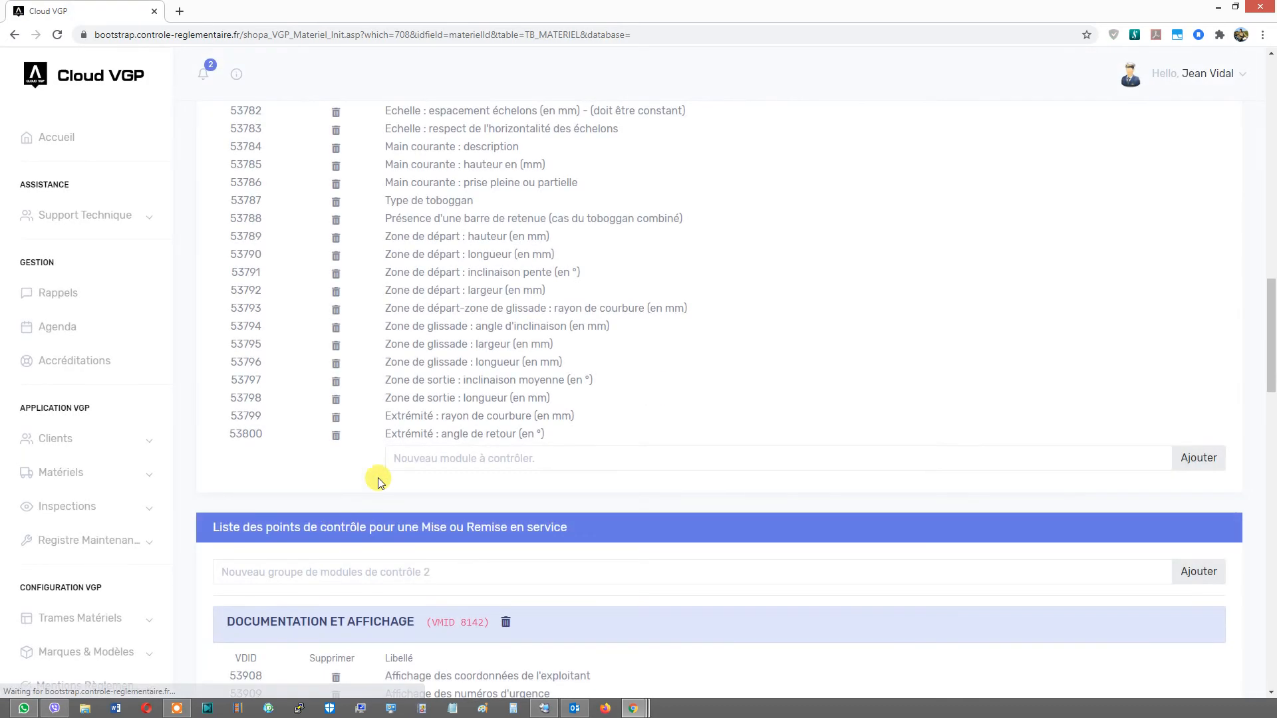
- In the Mise en service TOBOGGAN group, delete the Zone de sortie : longueur, Extrémité : angle de retour and Extrémité : hauteur modules
drag(1267, 322, 1266, 101)
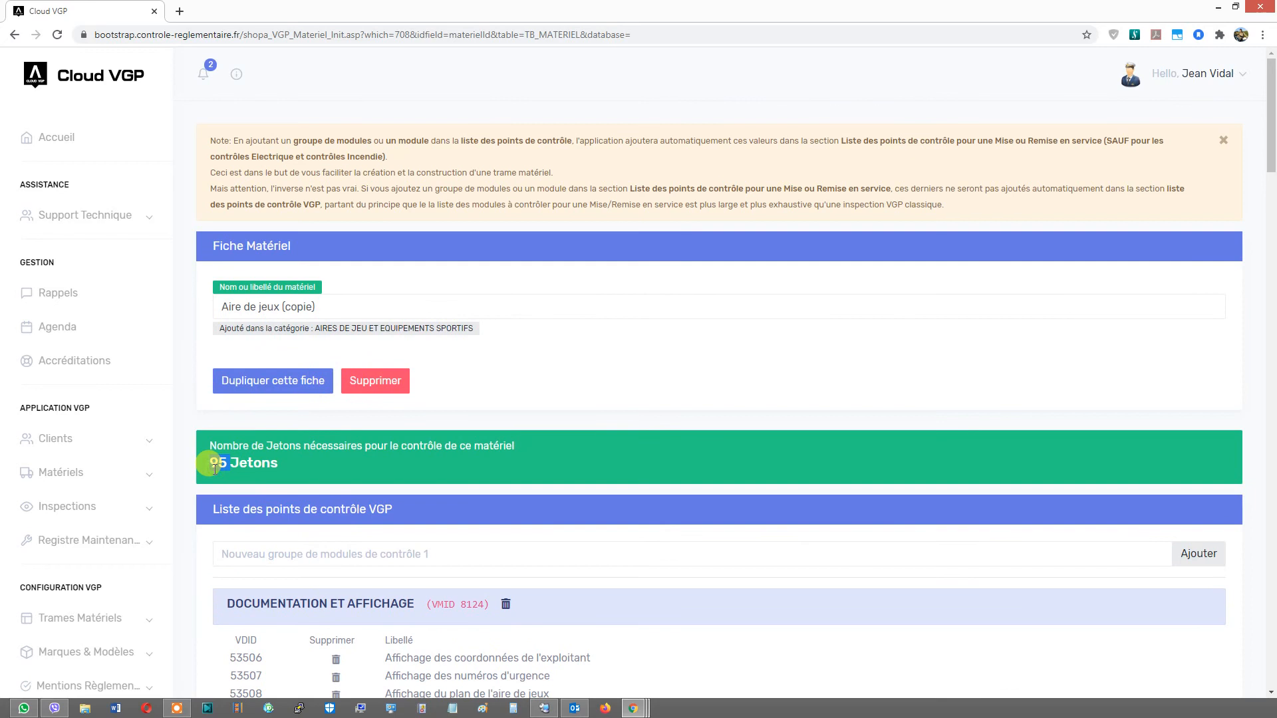
scroll(214, 465, down, 20)
scroll(221, 472, up, 5)
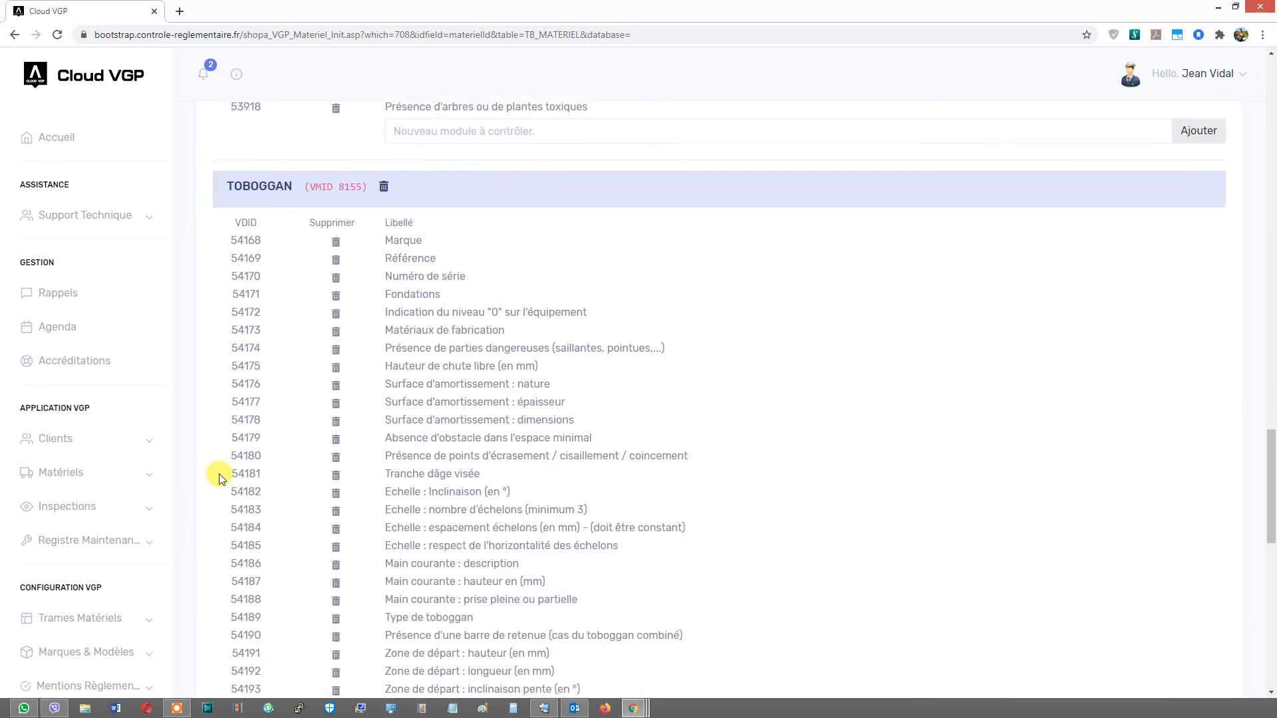
scroll(221, 477, down, 6)
click(338, 468)
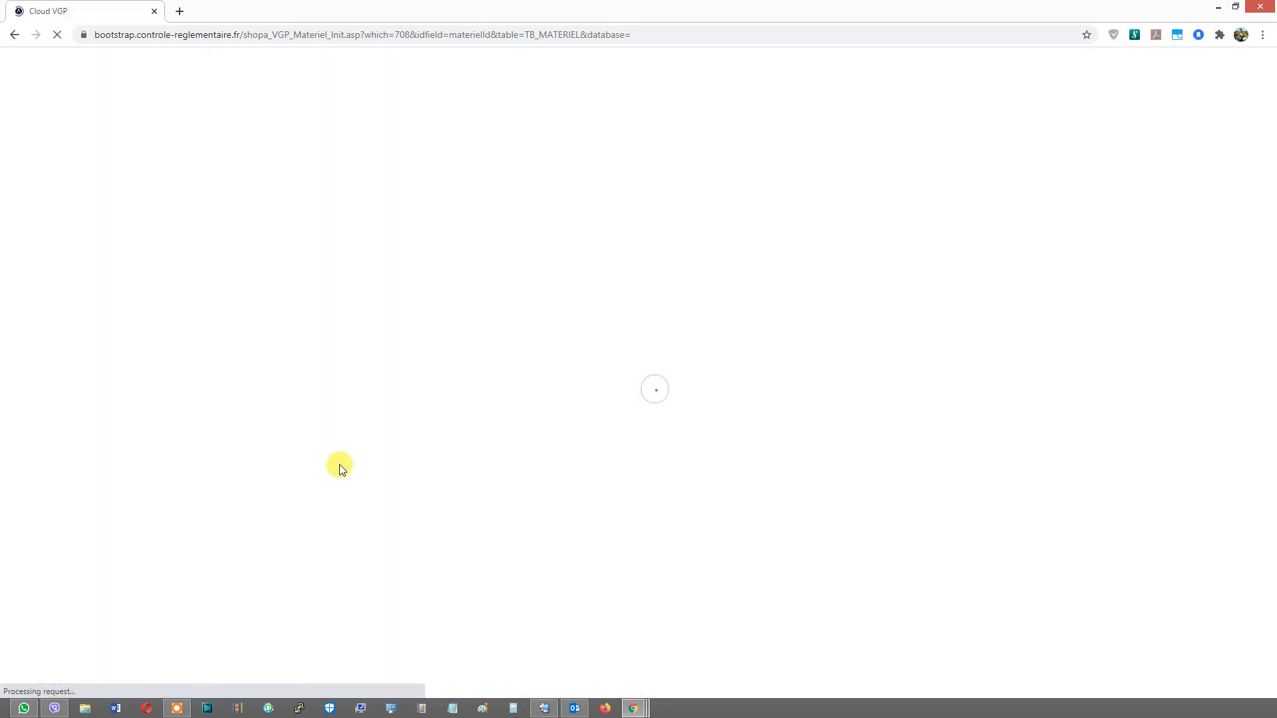
click(337, 456)
click(338, 423)
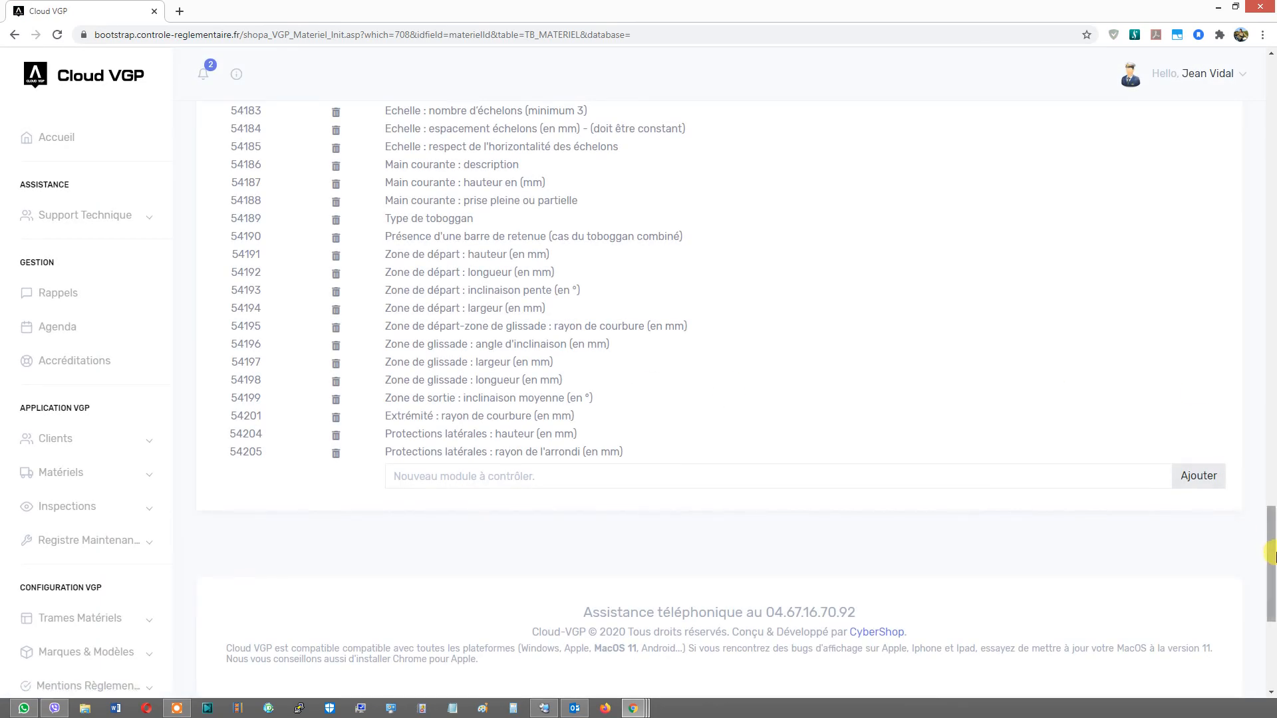
scroll(504, 432, up, 20)
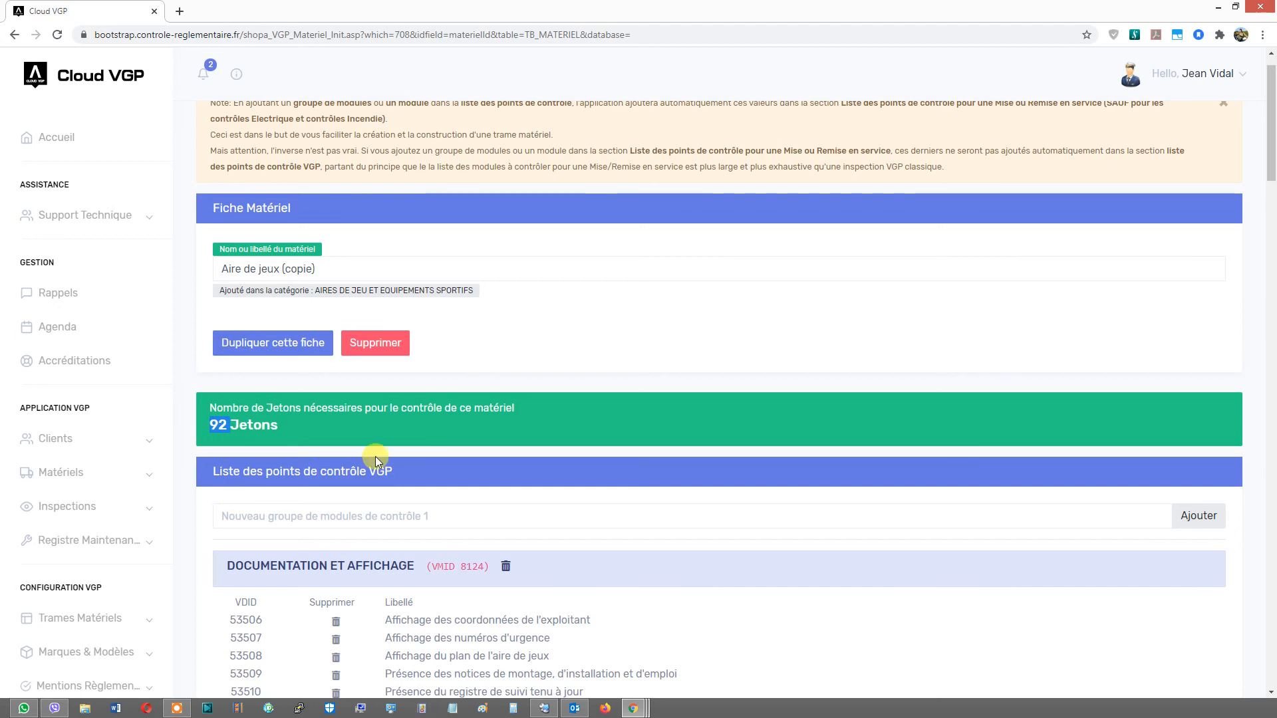
- Open the Société TEST client record from the client list
drag(1271, 143, 1257, 177)
click(55, 444)
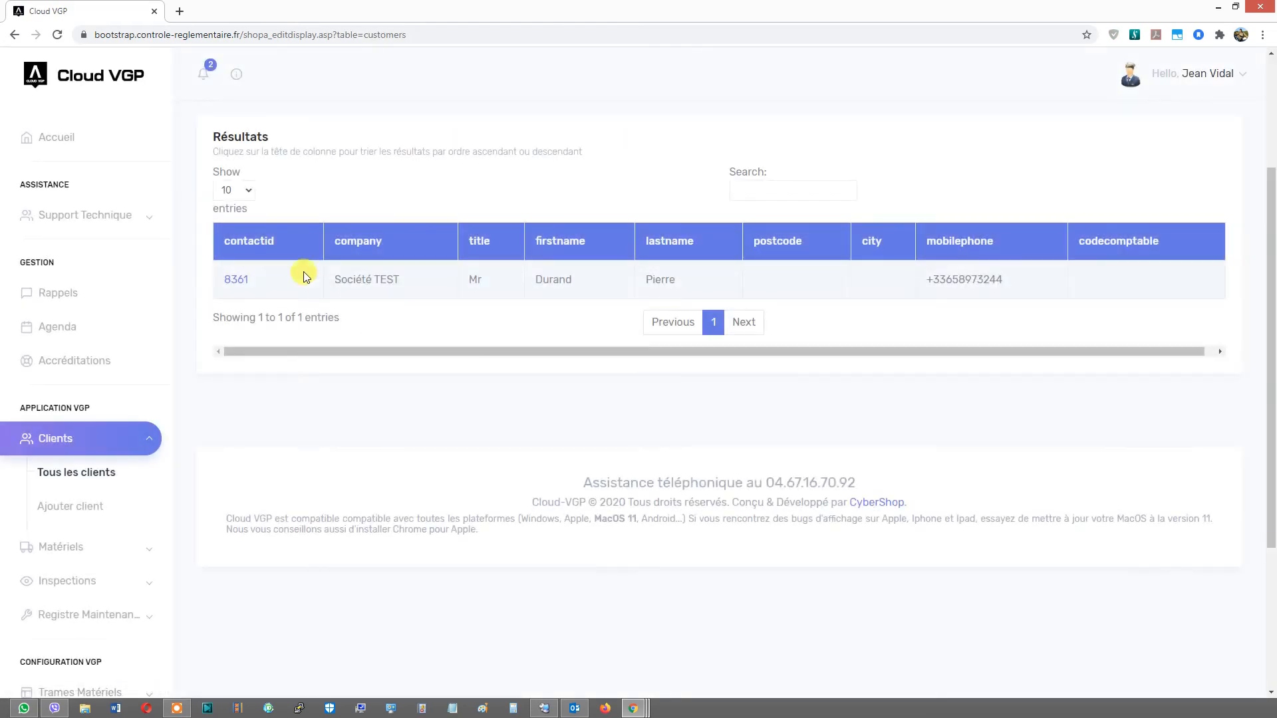
click(243, 284)
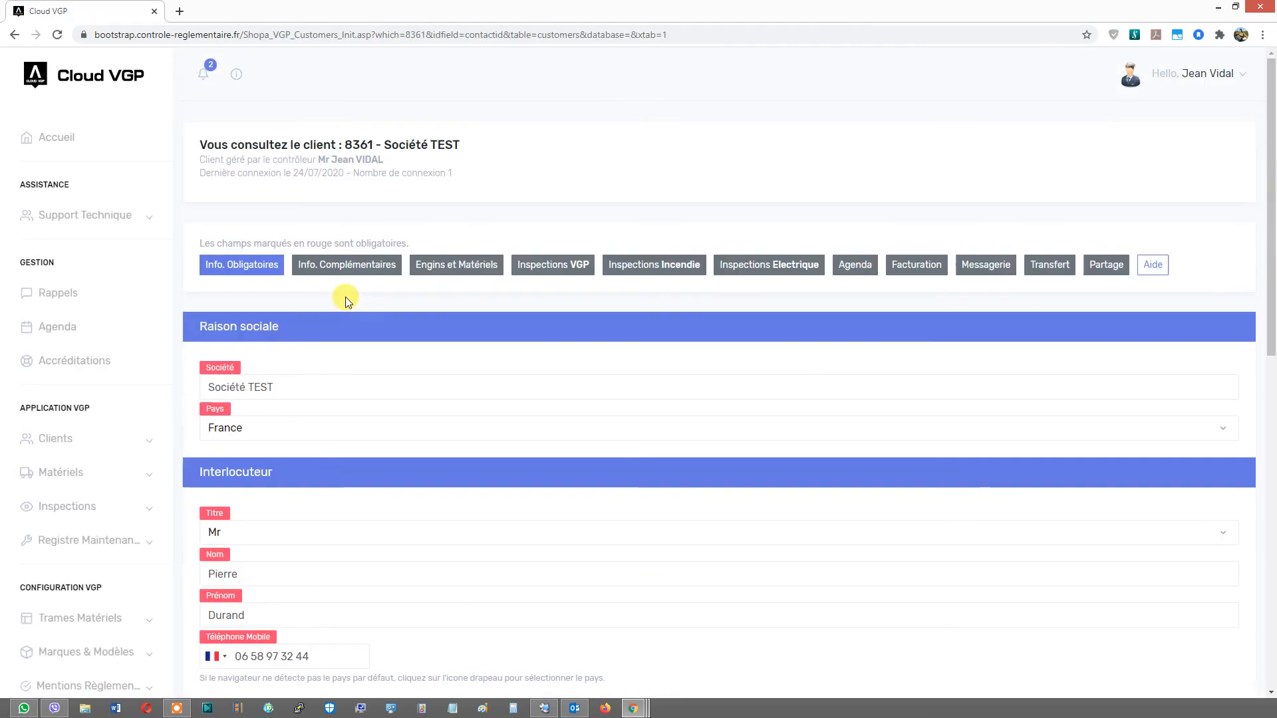
- Add the Aire de jeux (copie) material to the client's equipment
click(426, 276)
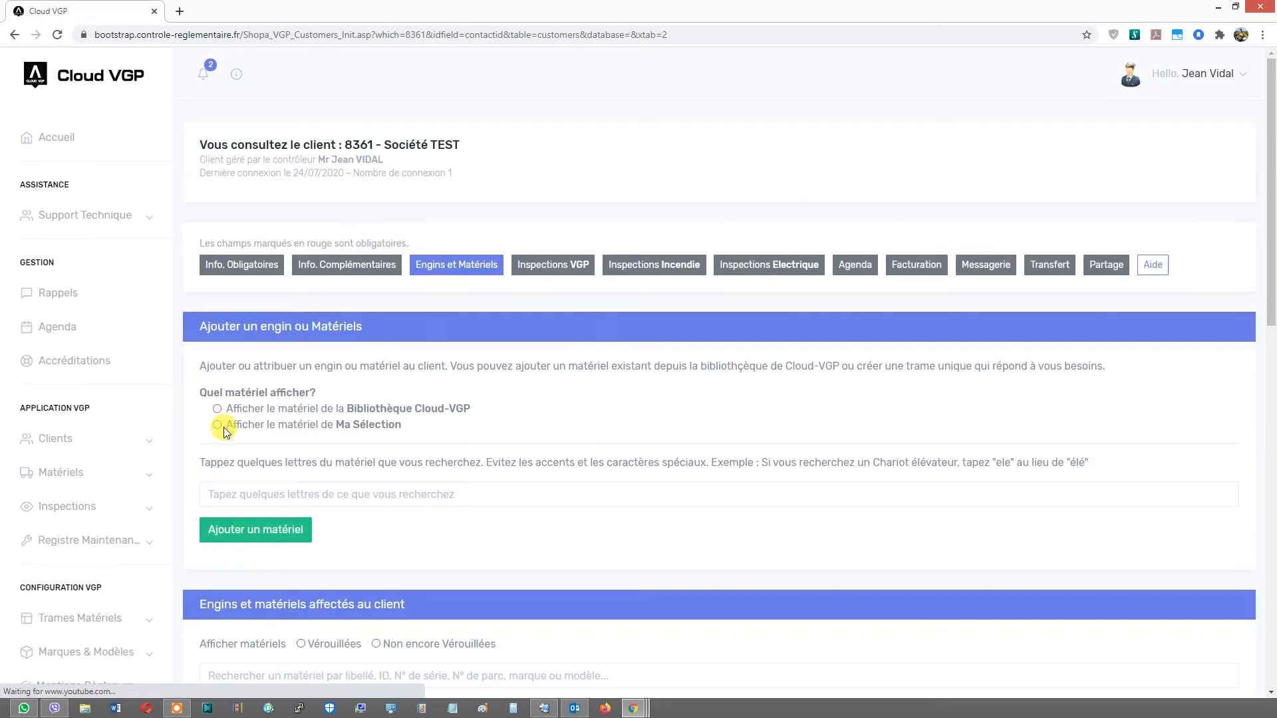
click(244, 492)
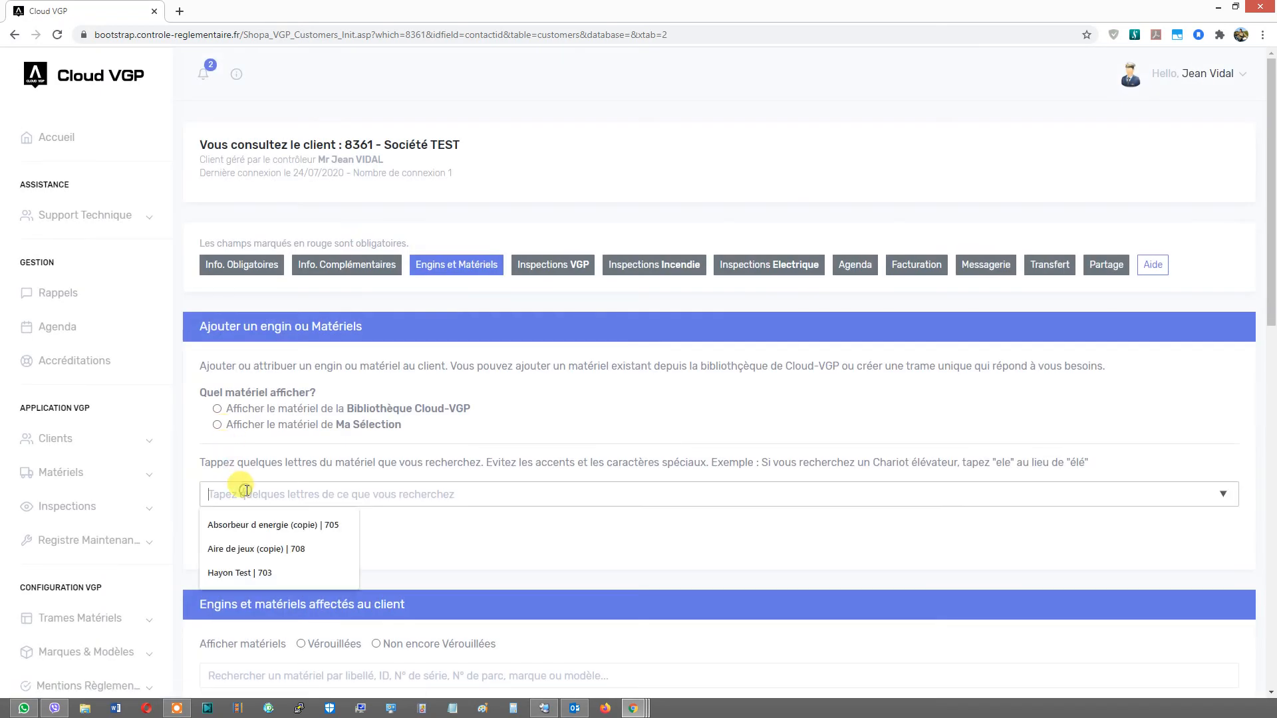
click(234, 551)
click(245, 533)
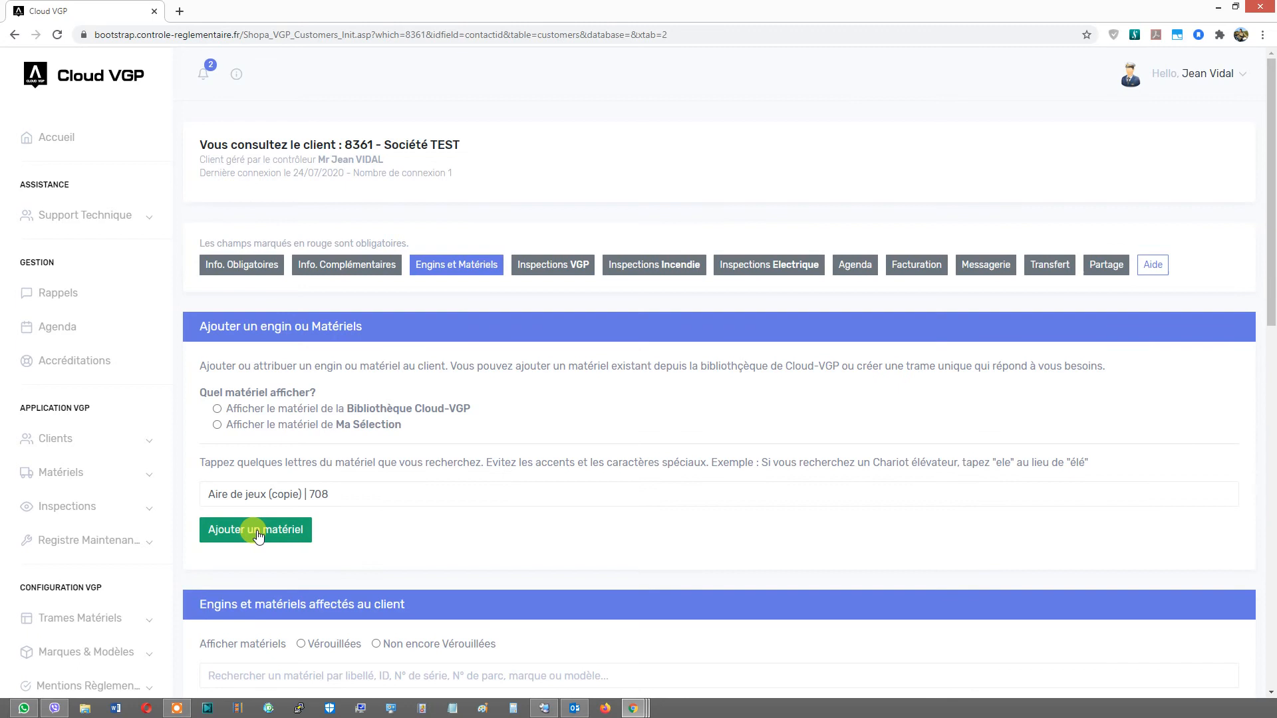
- Open the material sheet of the newly assigned Aire de jeux (copie), ID 14500
scroll(251, 530, down, 5)
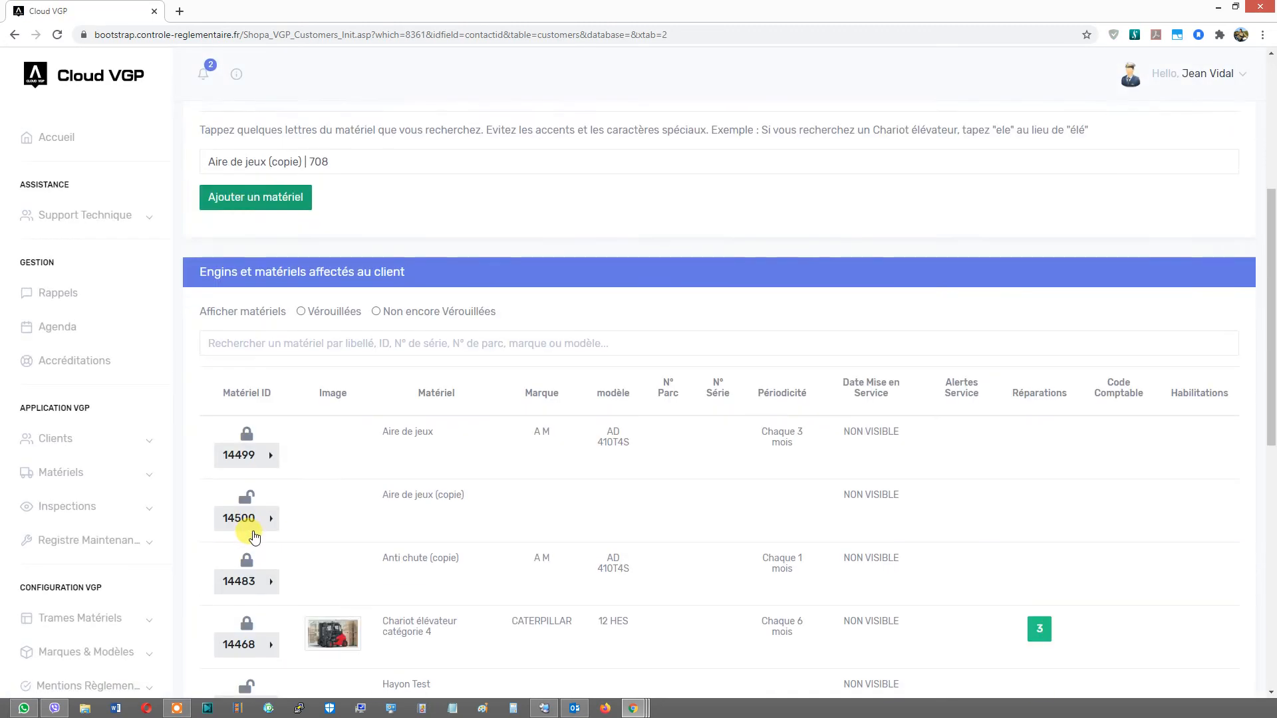
scroll(429, 395, down, 2)
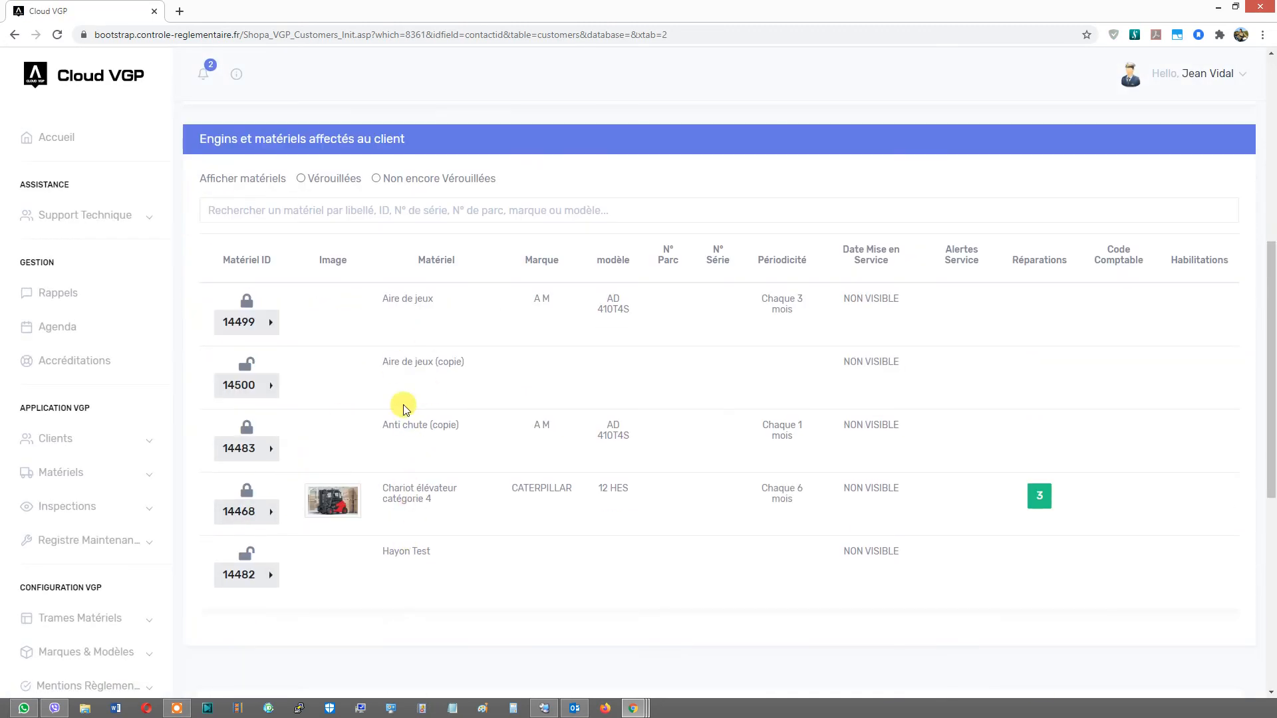
click(271, 385)
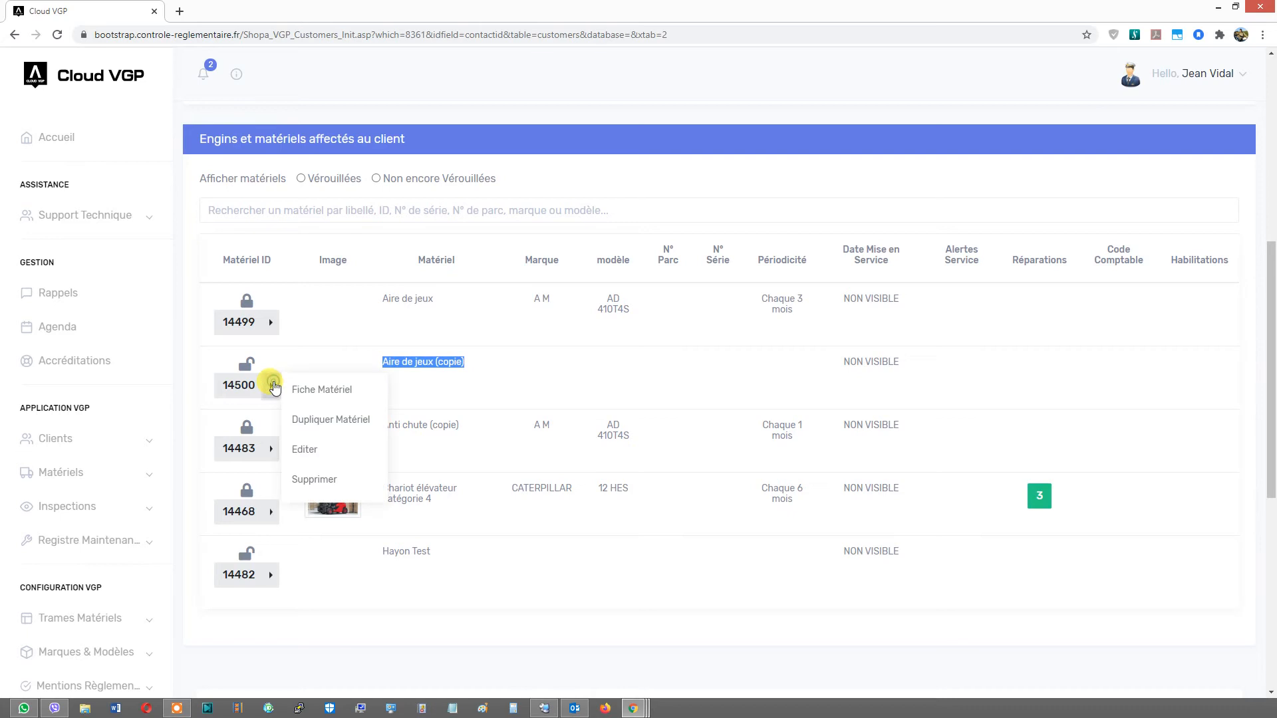
click(307, 392)
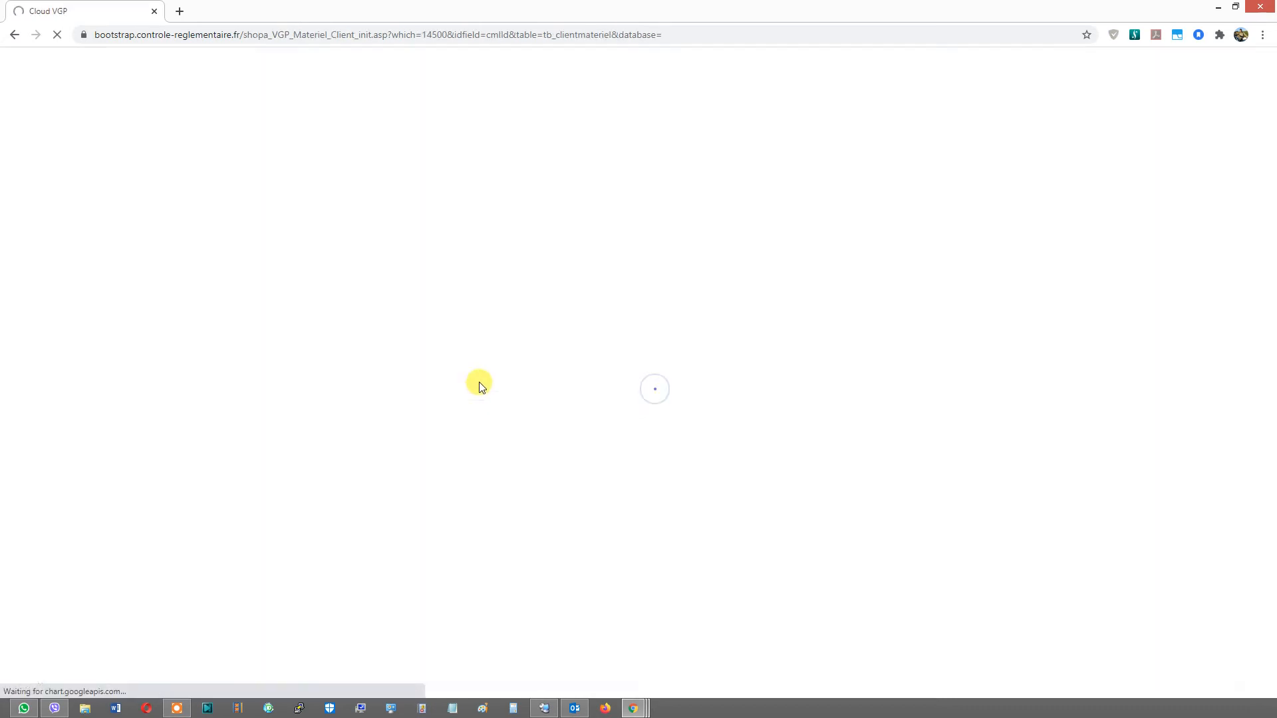
- Set the material's brand to A.L.F. and its model to AUTRE..
scroll(566, 260, up, 3)
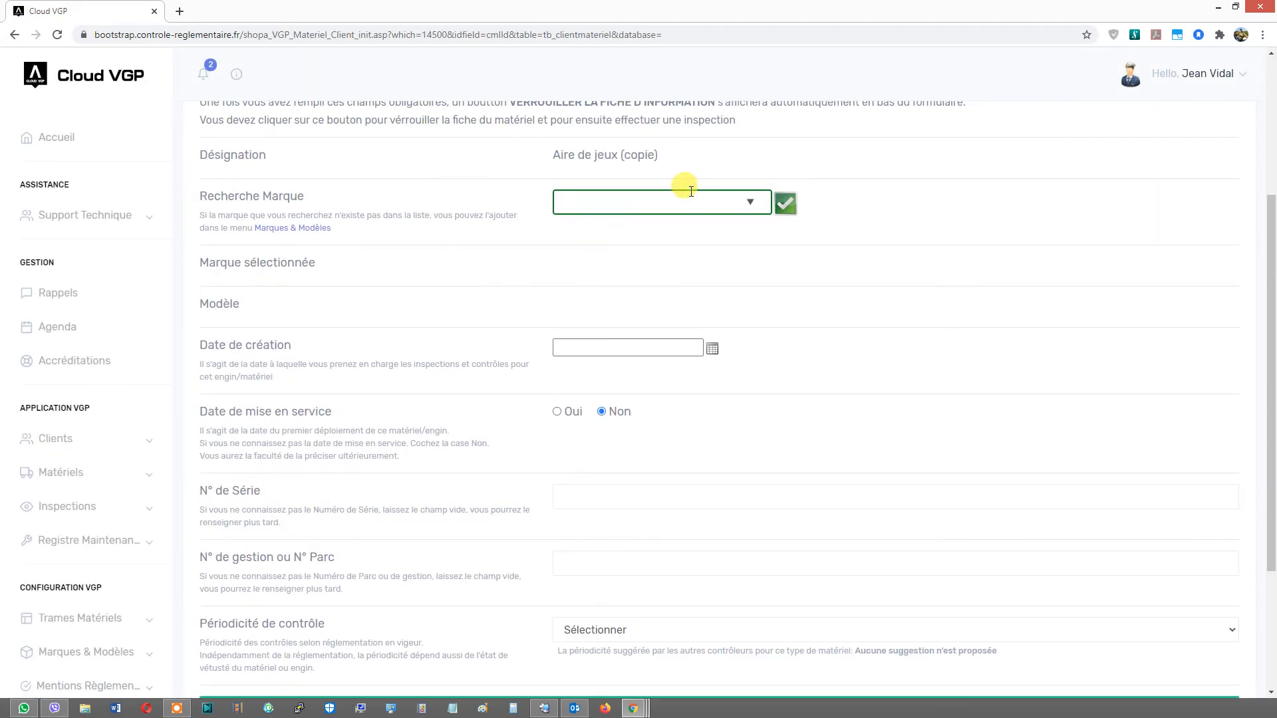
click(750, 202)
click(590, 303)
click(784, 202)
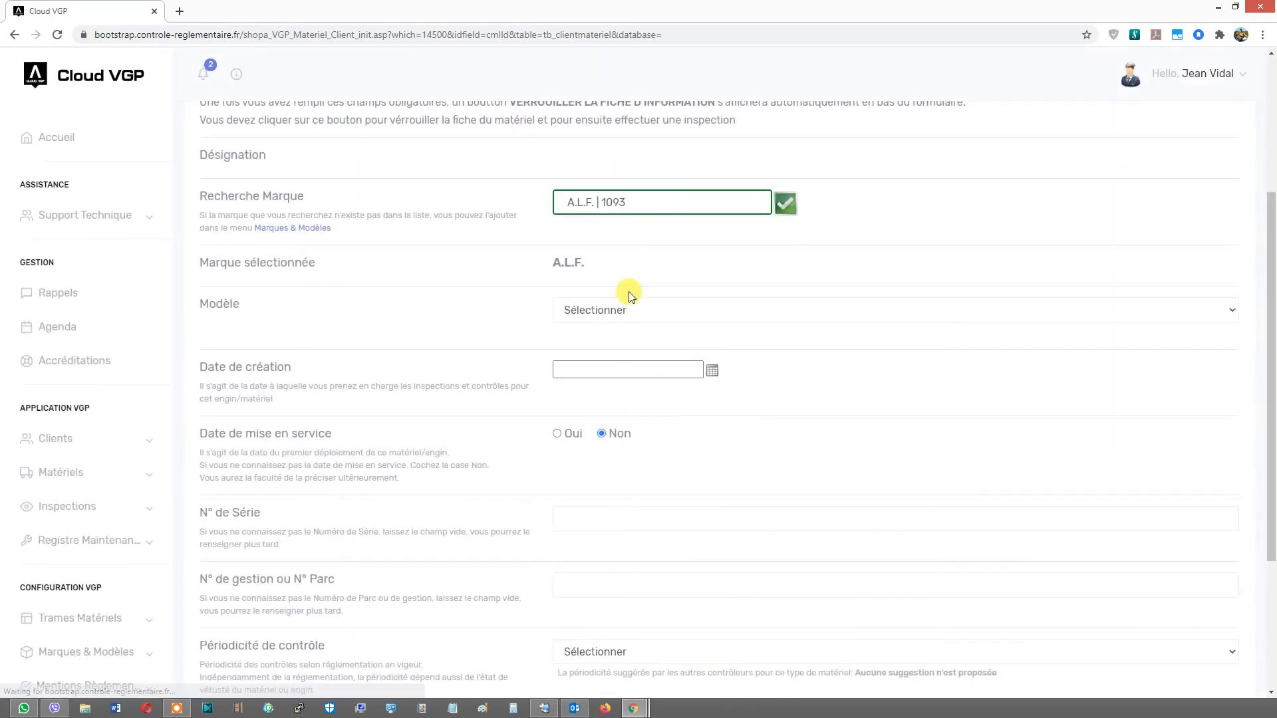
click(606, 309)
click(592, 335)
click(601, 322)
click(598, 341)
- Set the creation date to 15/07/2020 and the control periodicity to 3 mois, then save the sheet
click(712, 371)
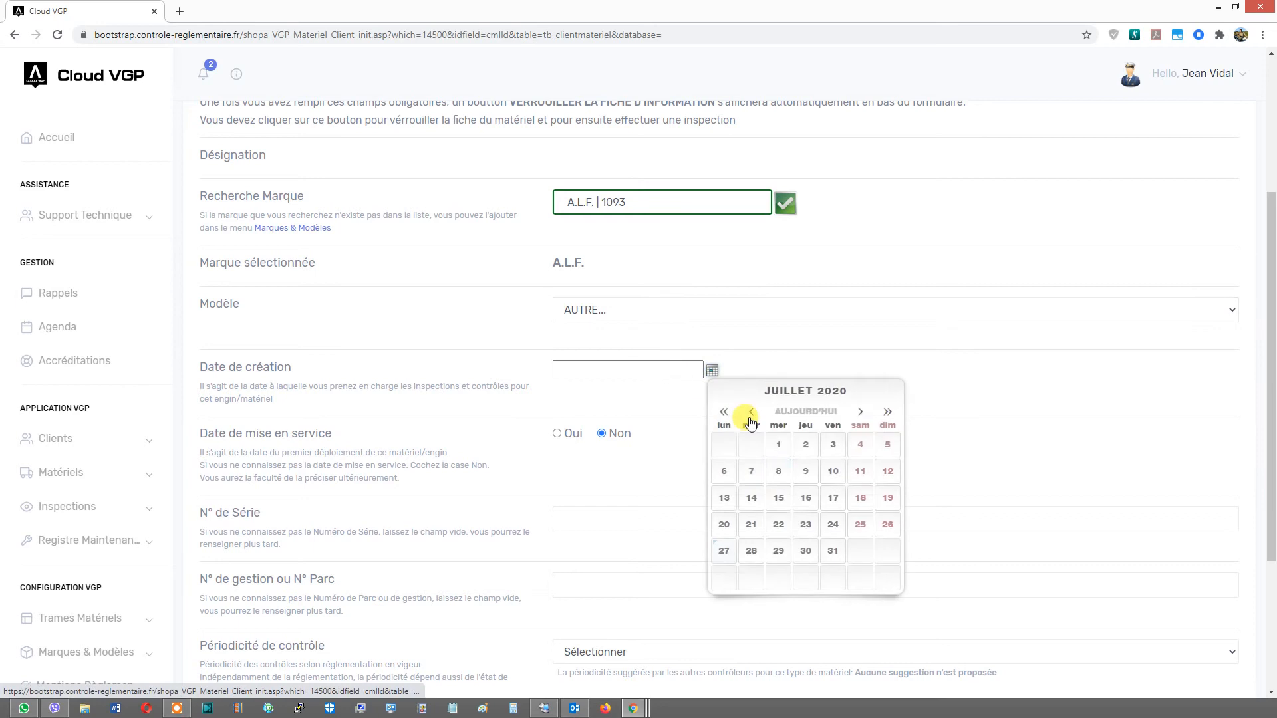
click(778, 498)
scroll(603, 479, down, 3)
click(602, 452)
click(594, 496)
click(655, 534)
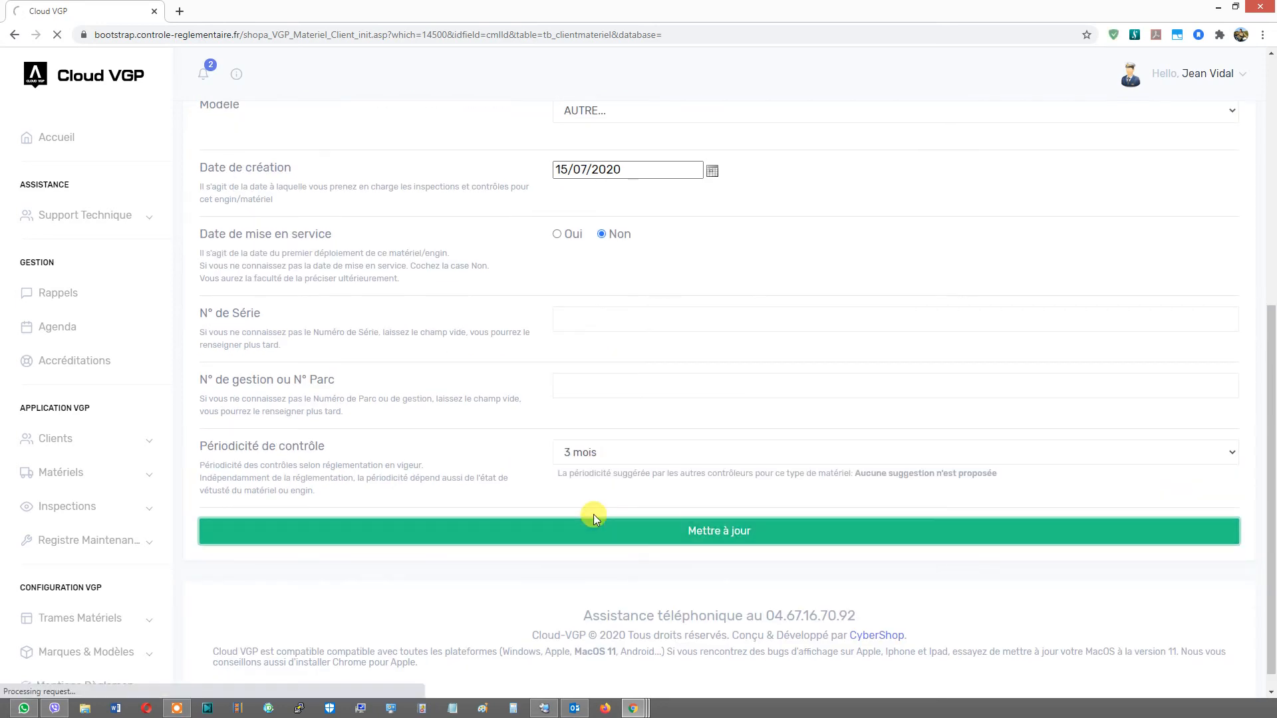
- Lock the material's information sheet and return to the client record
scroll(588, 544, down, 4)
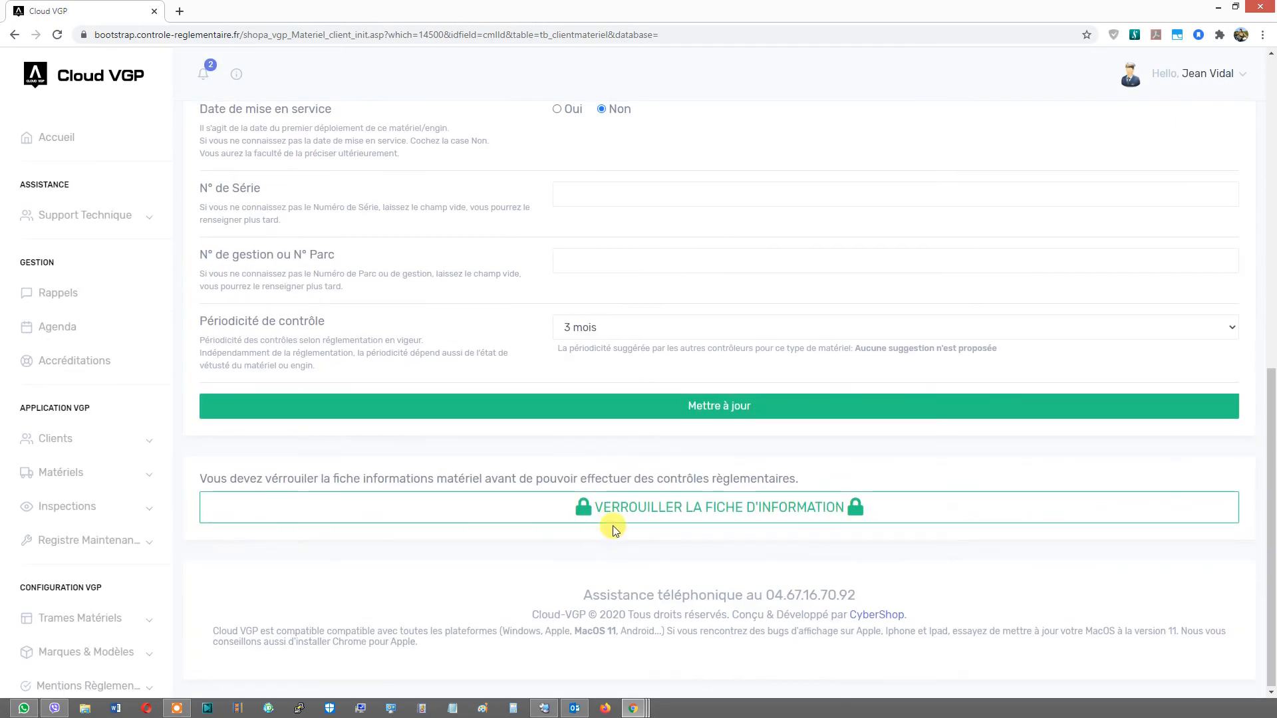
click(621, 509)
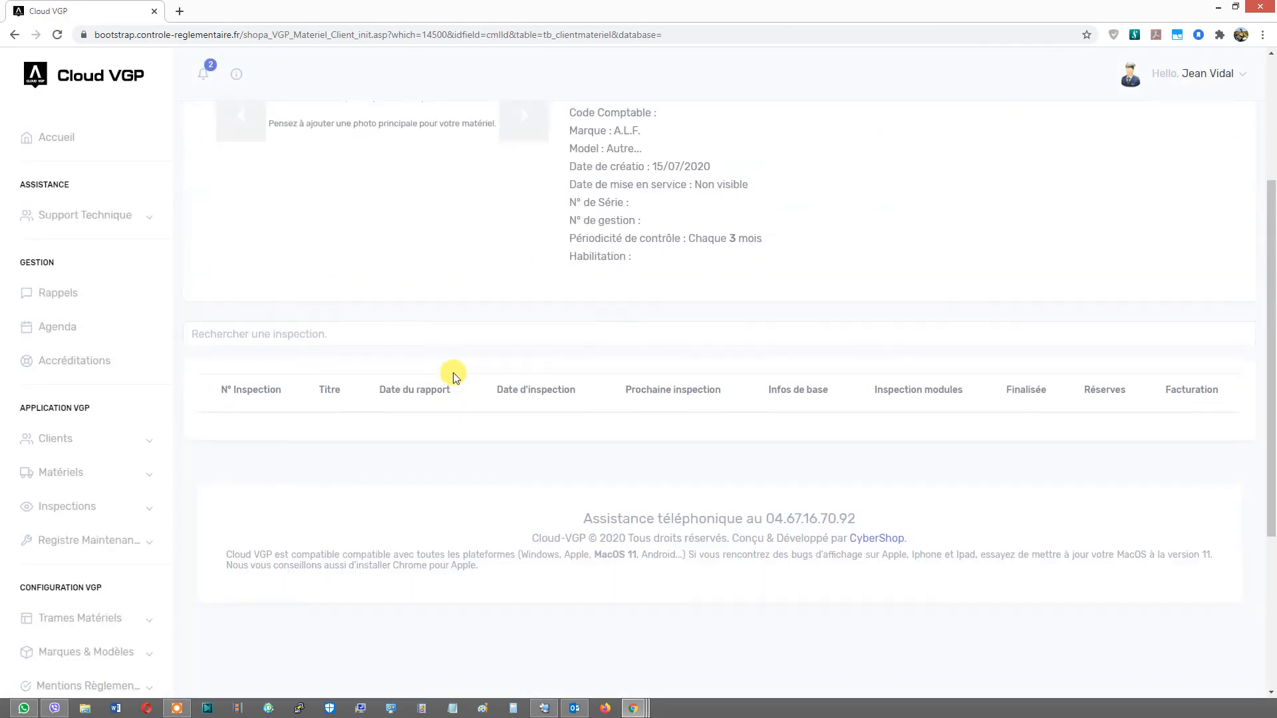
click(879, 124)
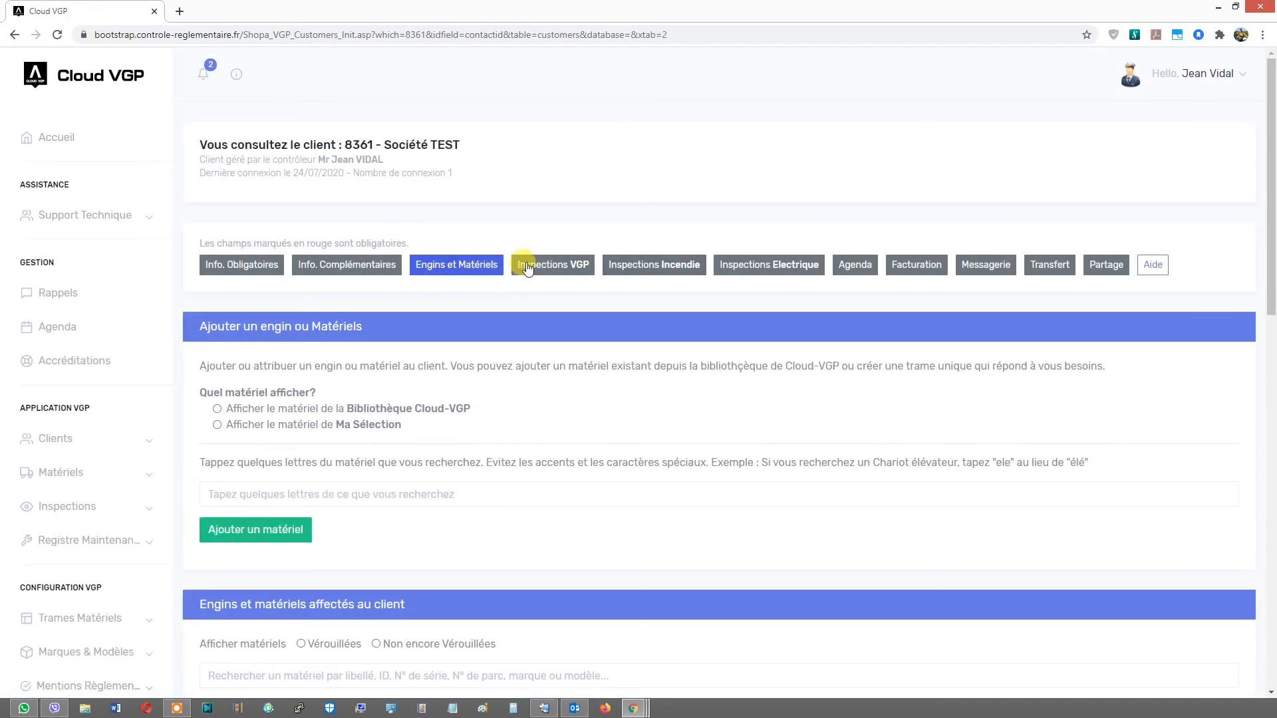
- Create a new VGP inspection for the Aire de jeux (copie) material
click(538, 266)
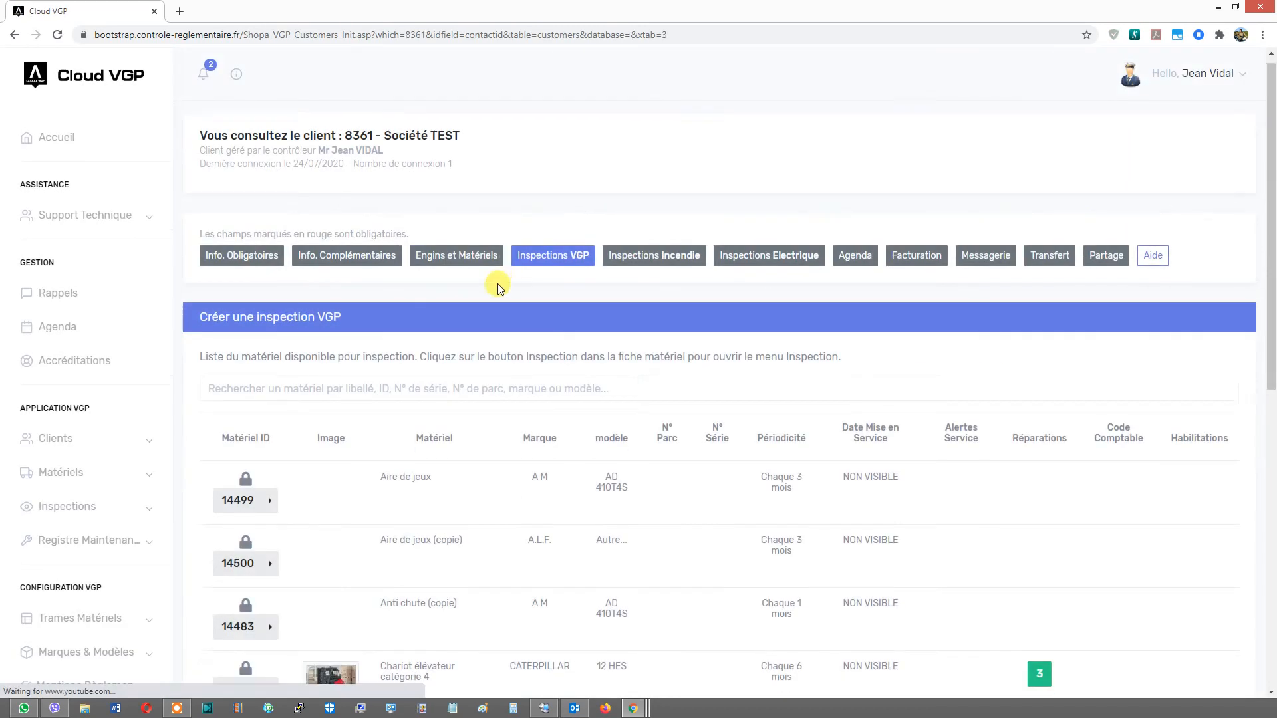
click(274, 374)
click(311, 375)
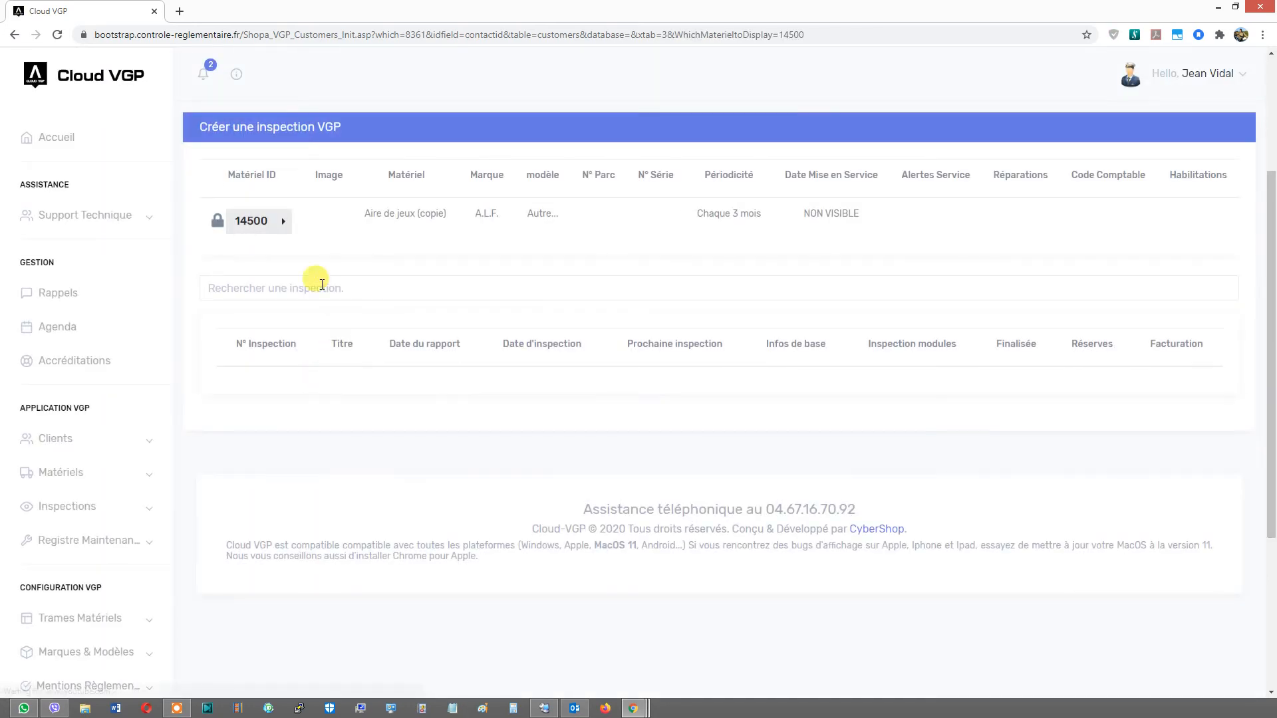
scroll(285, 229, up, 2)
click(286, 361)
click(319, 358)
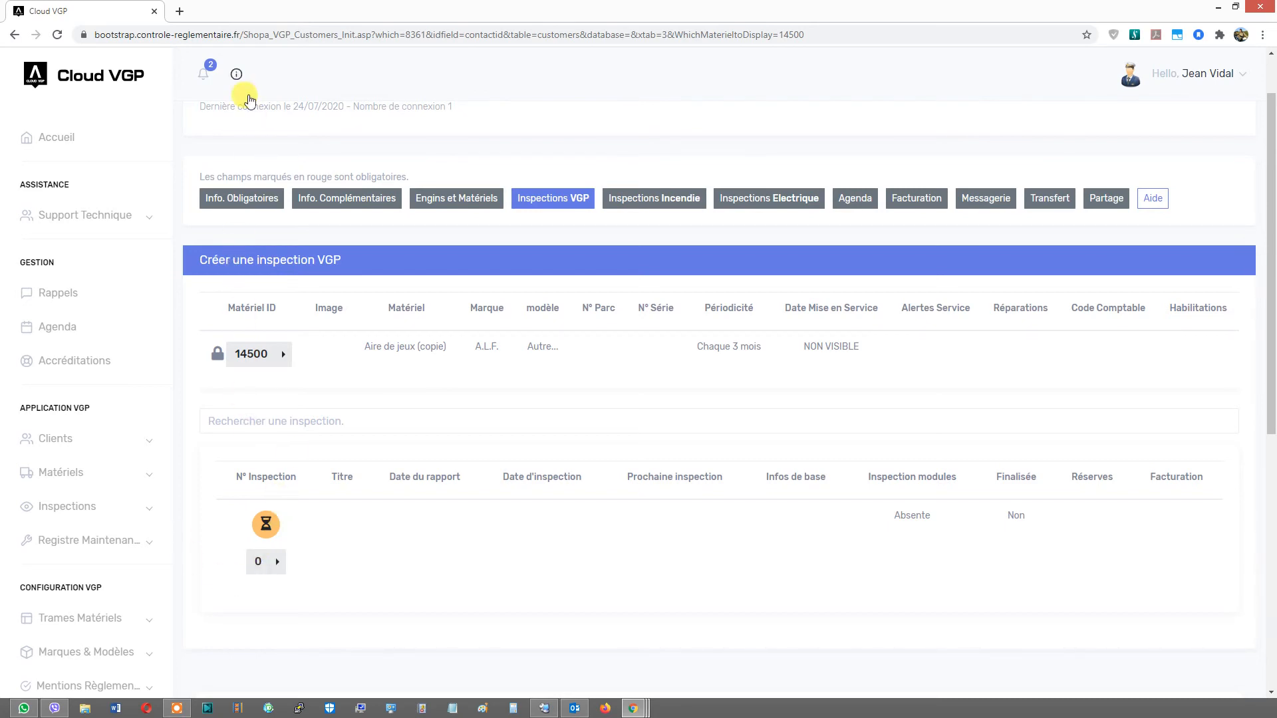
- Open the new inspection and set its type to Vérification Générale Périodique
click(245, 79)
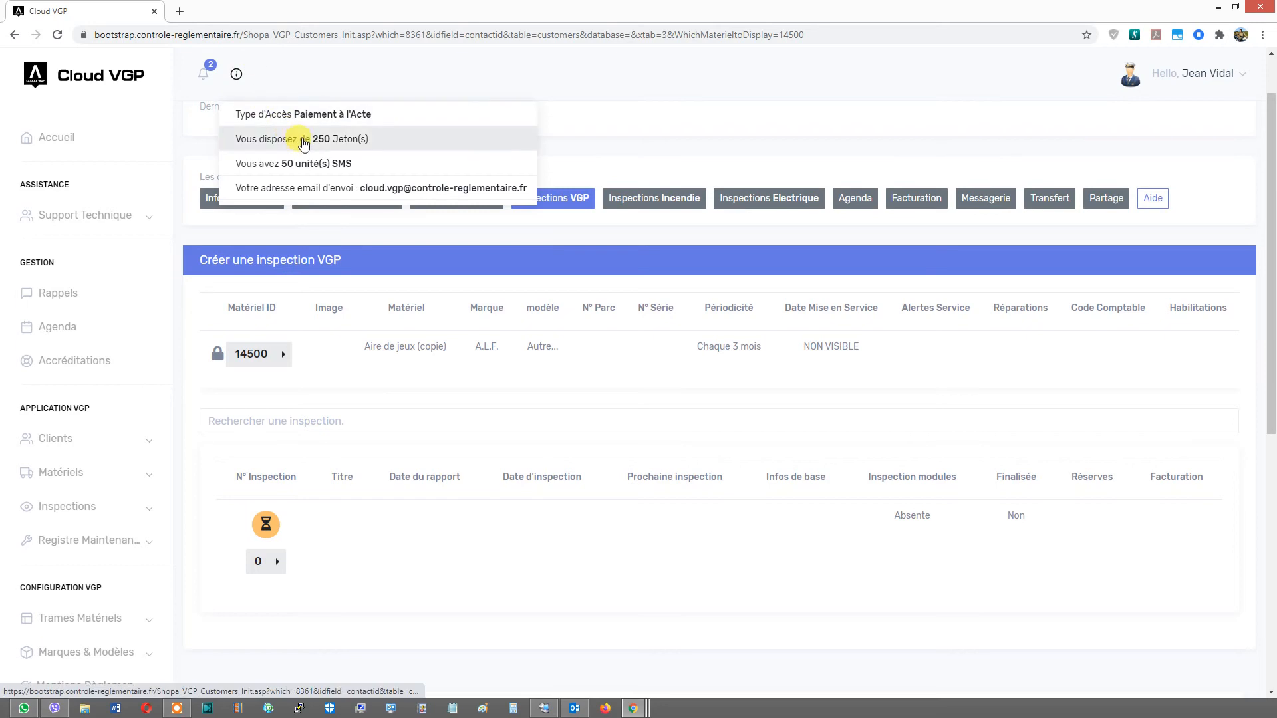
click(277, 562)
click(317, 567)
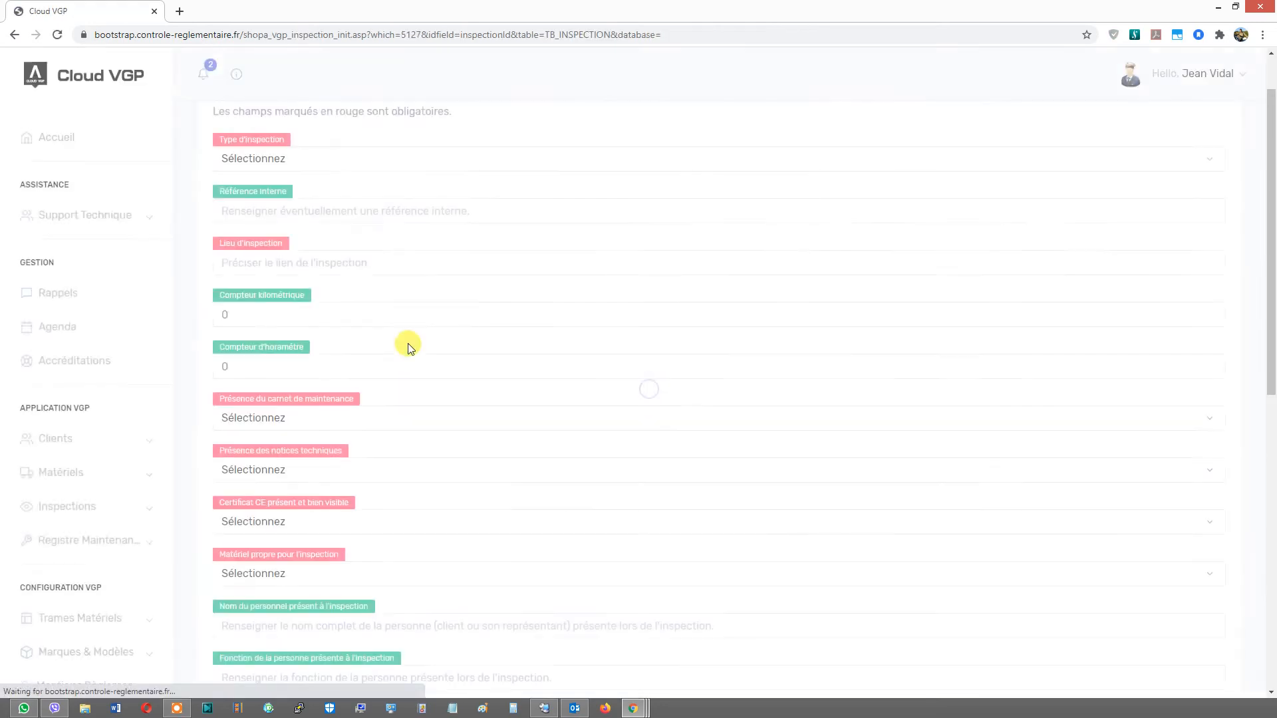
click(330, 166)
click(328, 194)
- Answer Oui for maintenance log, technical notices, CE certificate and clean equipment presence
click(301, 310)
click(290, 421)
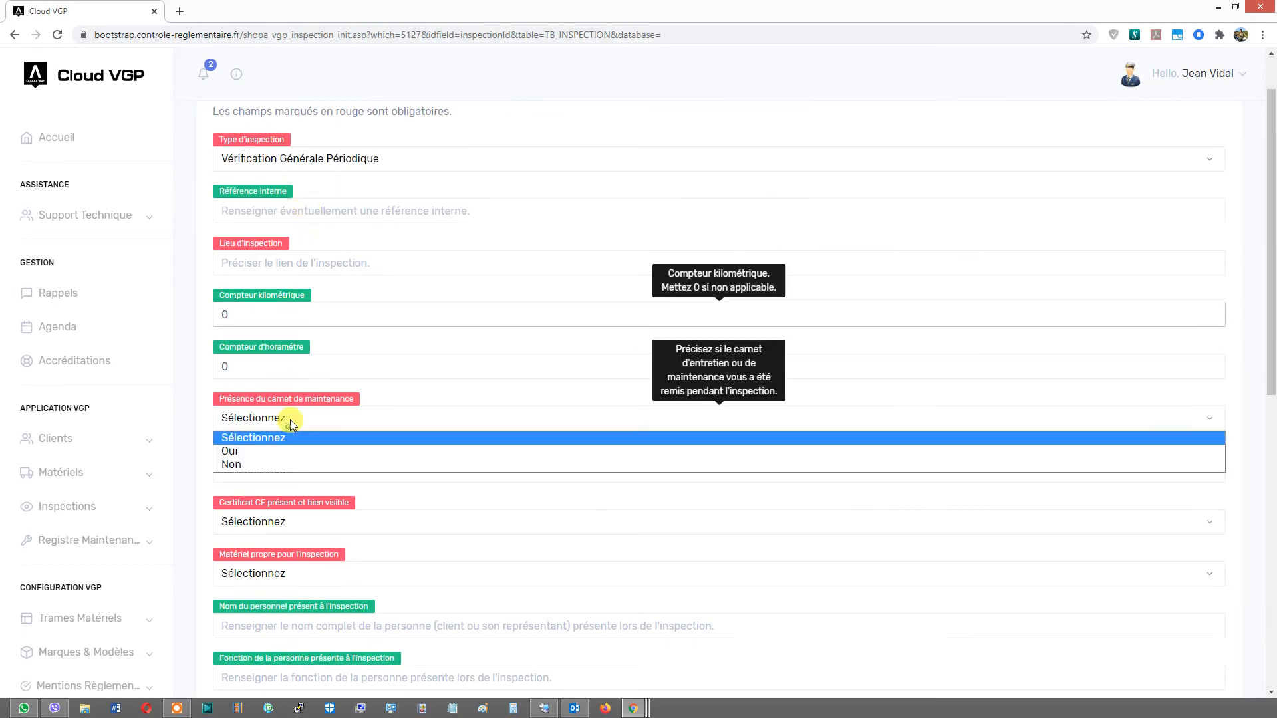
click(287, 451)
click(289, 469)
click(266, 502)
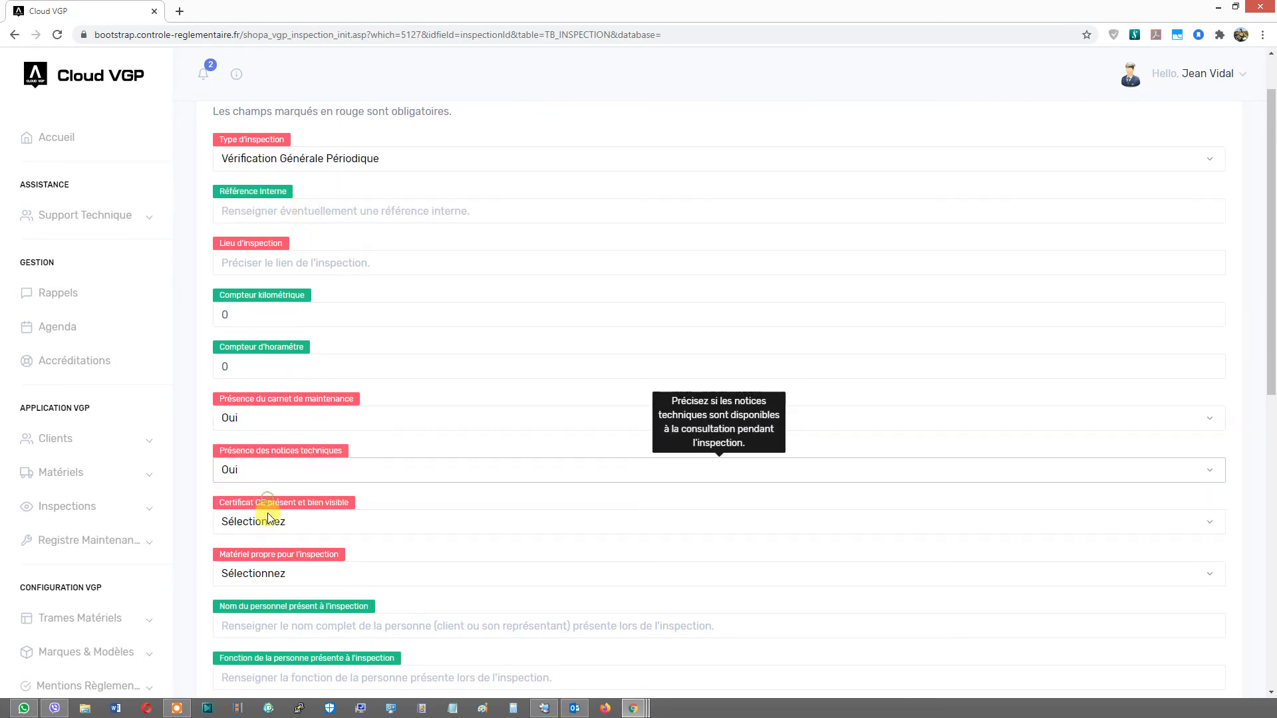
click(264, 521)
click(265, 557)
click(266, 573)
click(275, 601)
- Enter the inspection location and submit the basic information to continue
scroll(393, 435, down, 1)
scroll(394, 435, down, 2)
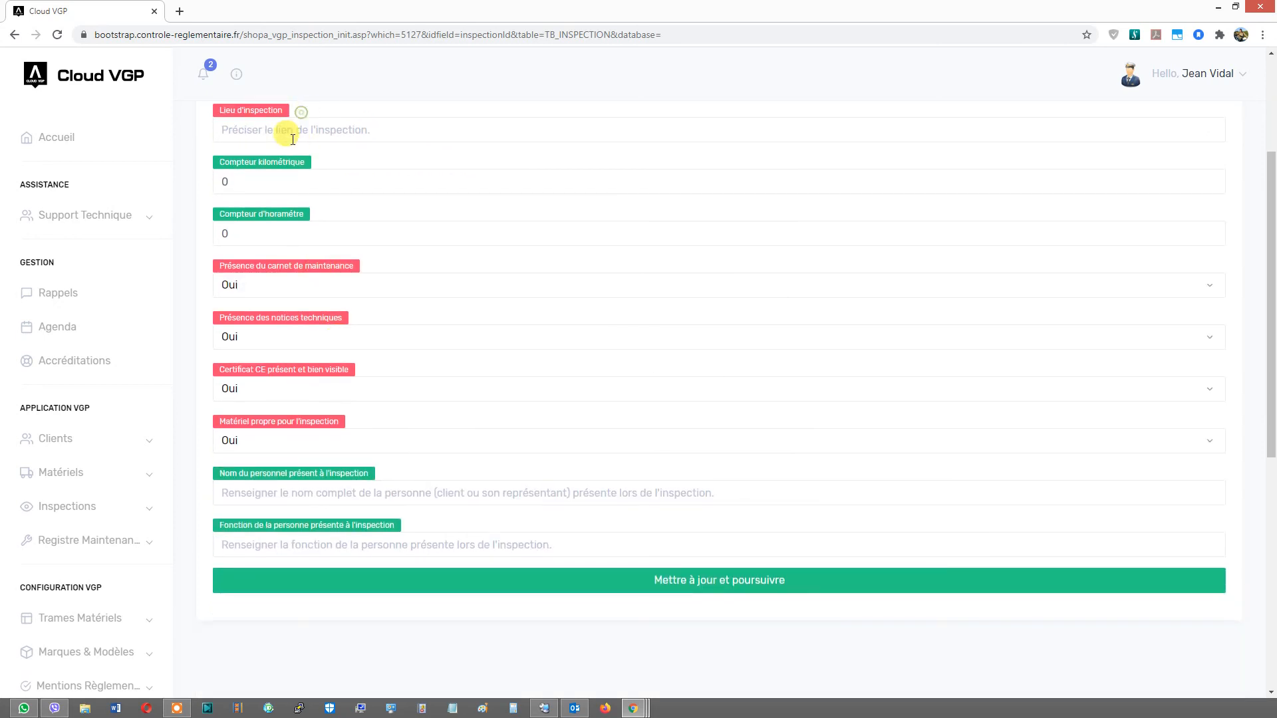
click(292, 136)
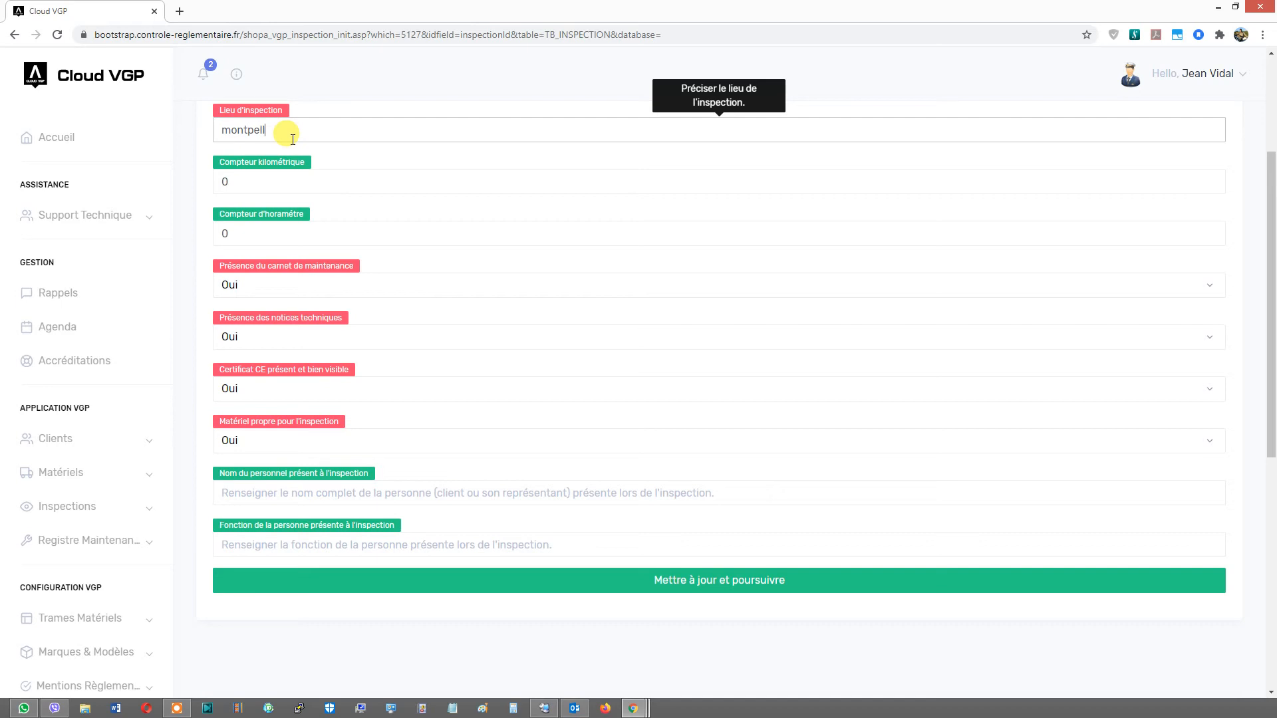
click(452, 580)
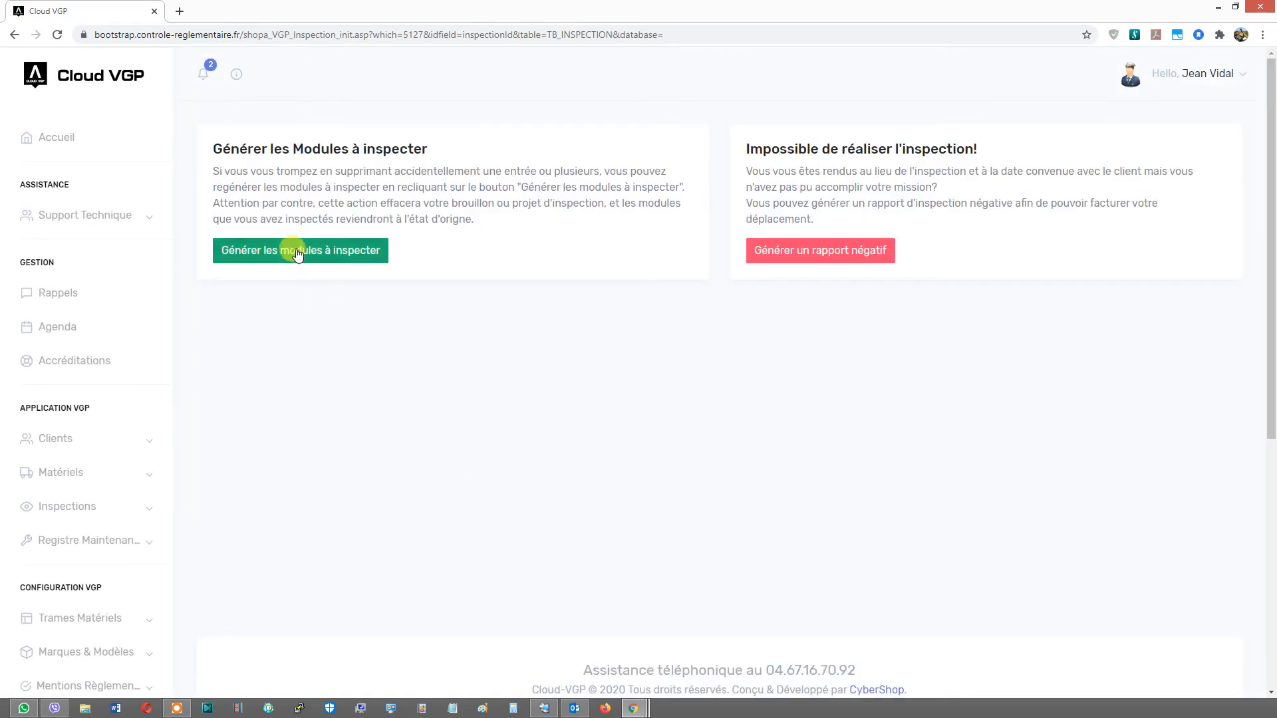
- Generate the modules to inspect and remove the Extrémité : rayon de courbure (en mm) line from TOBOGGAN
click(291, 251)
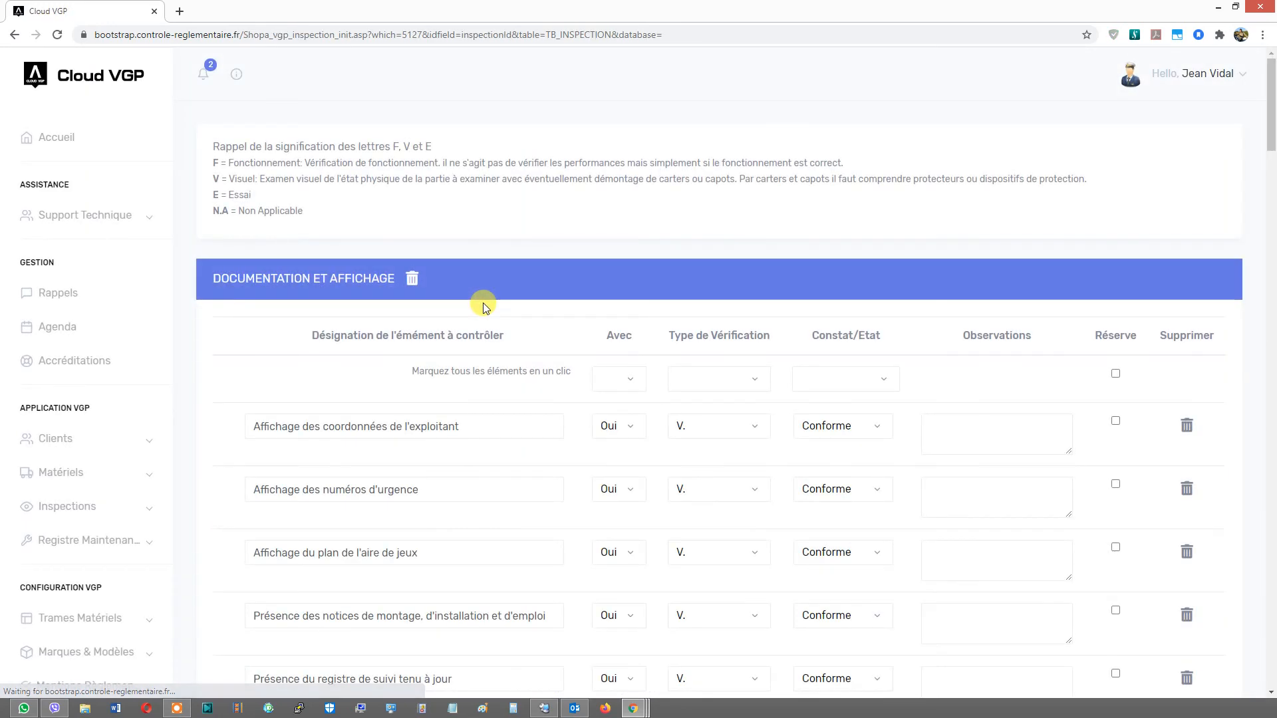
drag(1272, 115, 1203, 580)
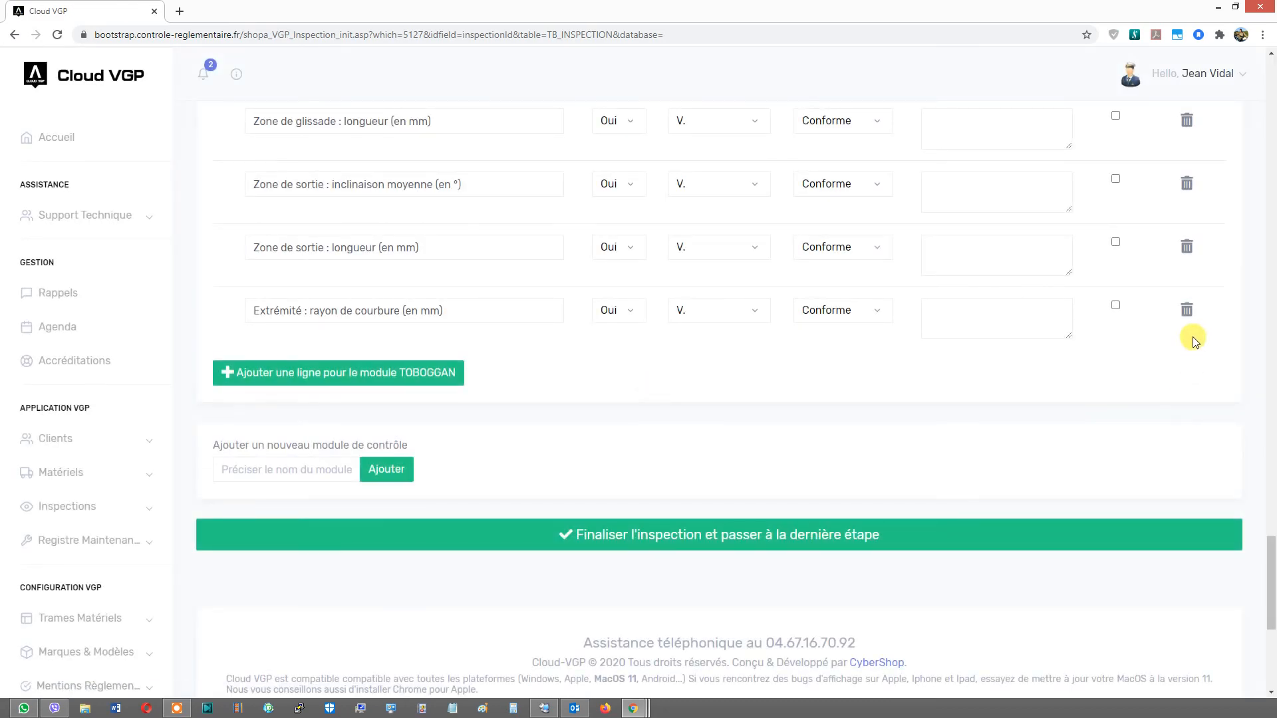
click(1186, 312)
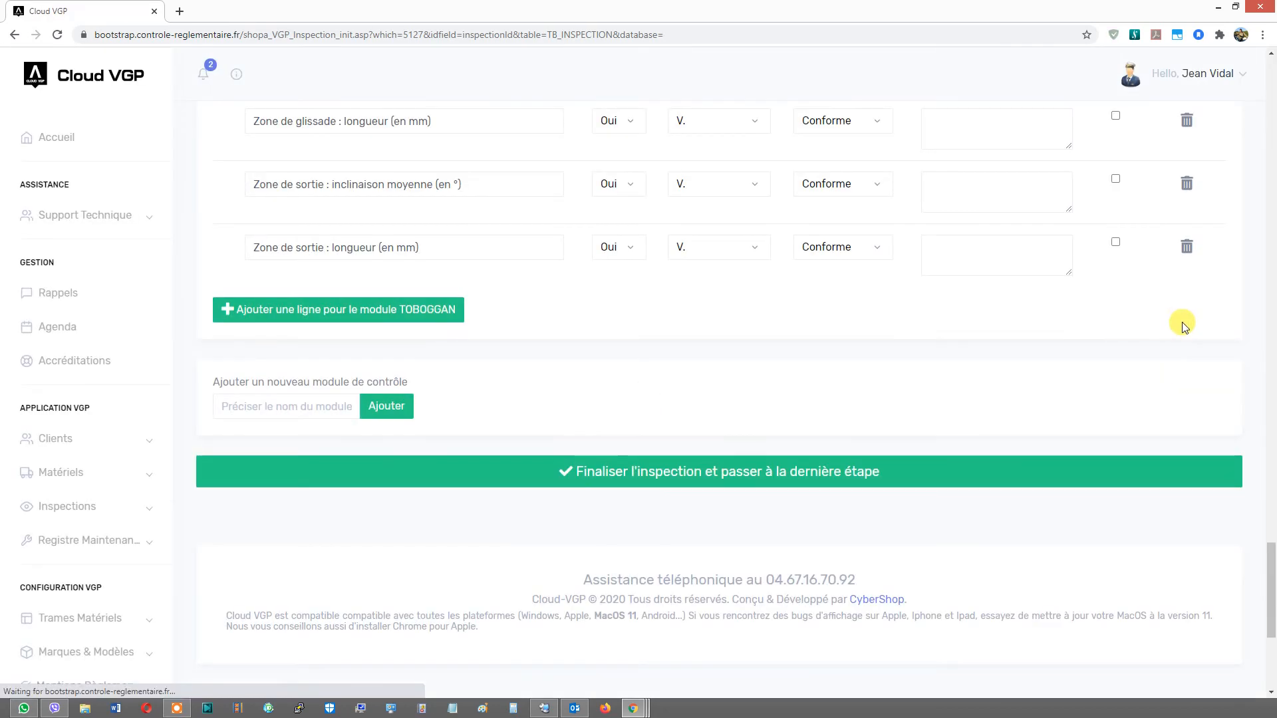
- Proceed to the final step, select the Sans Objet general opinion and write test as observations
click(661, 472)
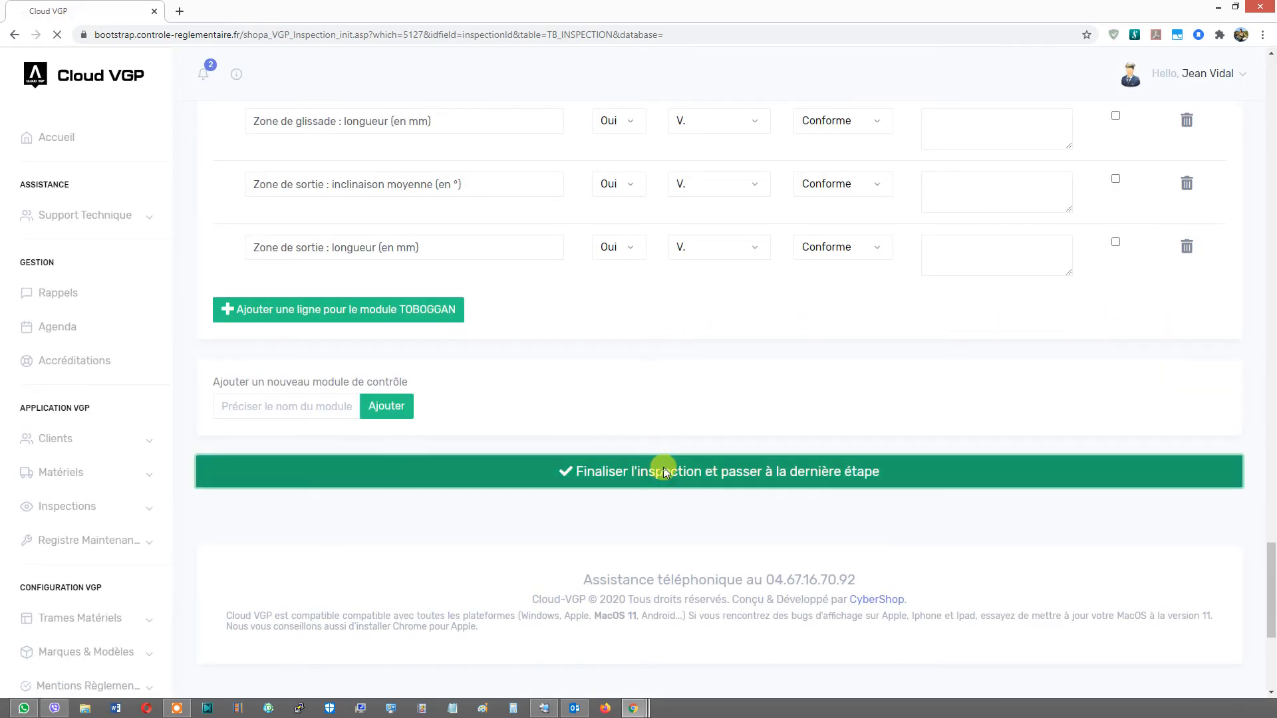
scroll(485, 291, up, 12)
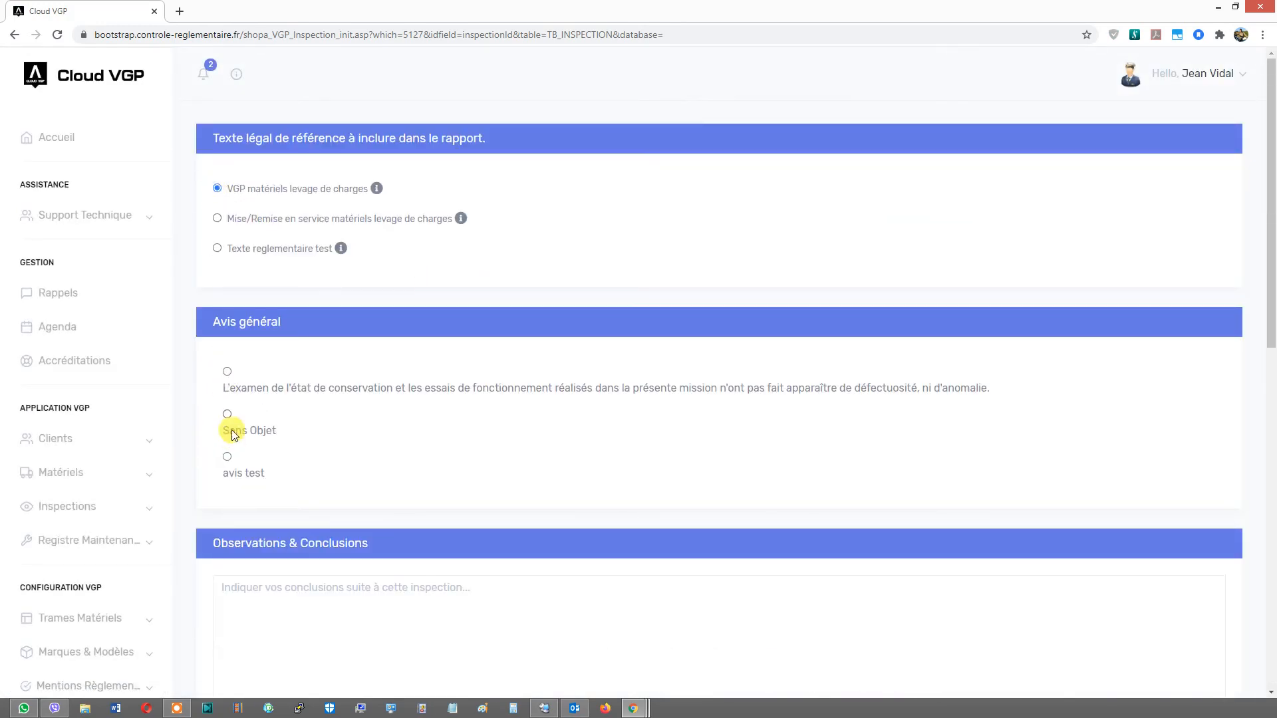
click(260, 589)
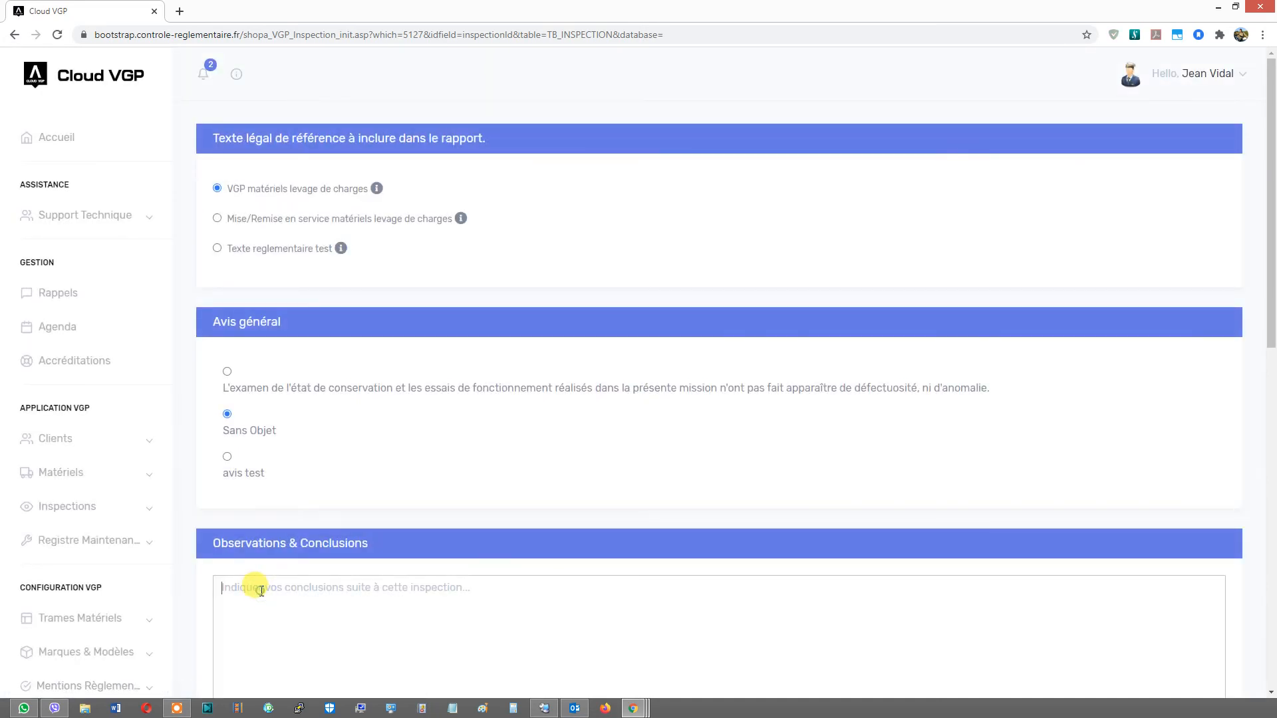
text(test)
- Set both the inspection date and the report creation date to 27/07/2020
scroll(262, 588, down, 5)
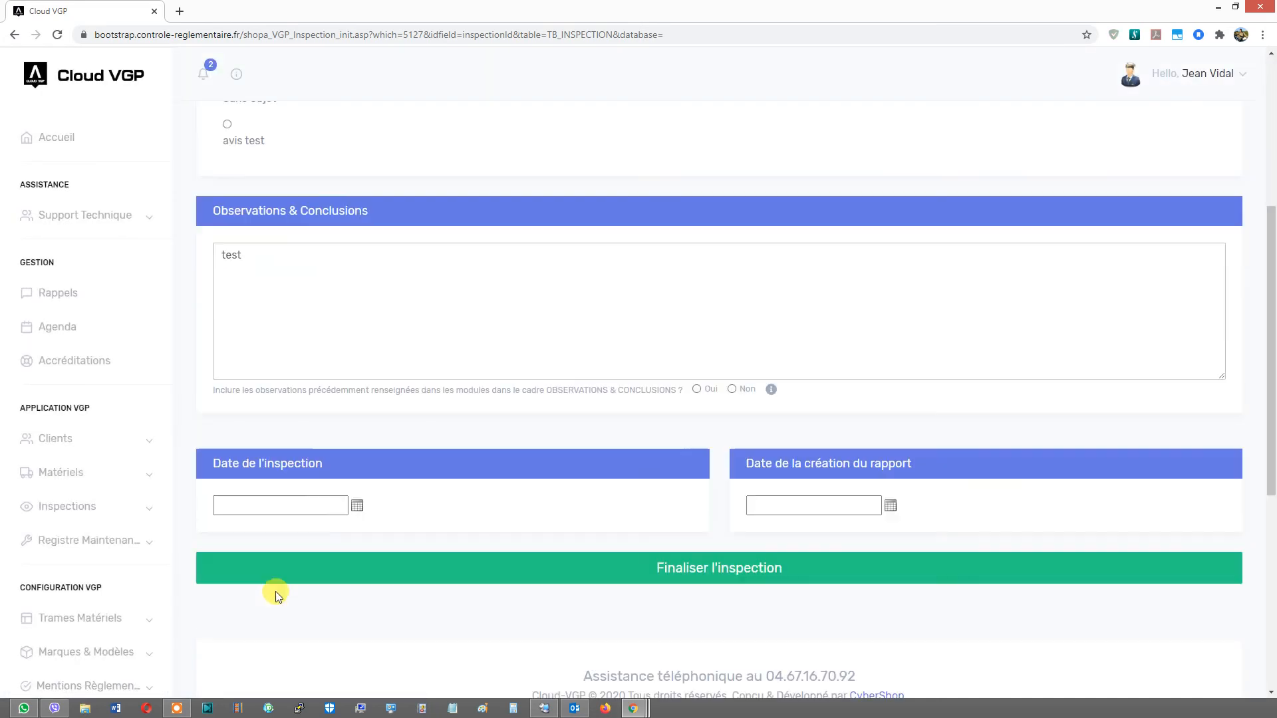
click(357, 508)
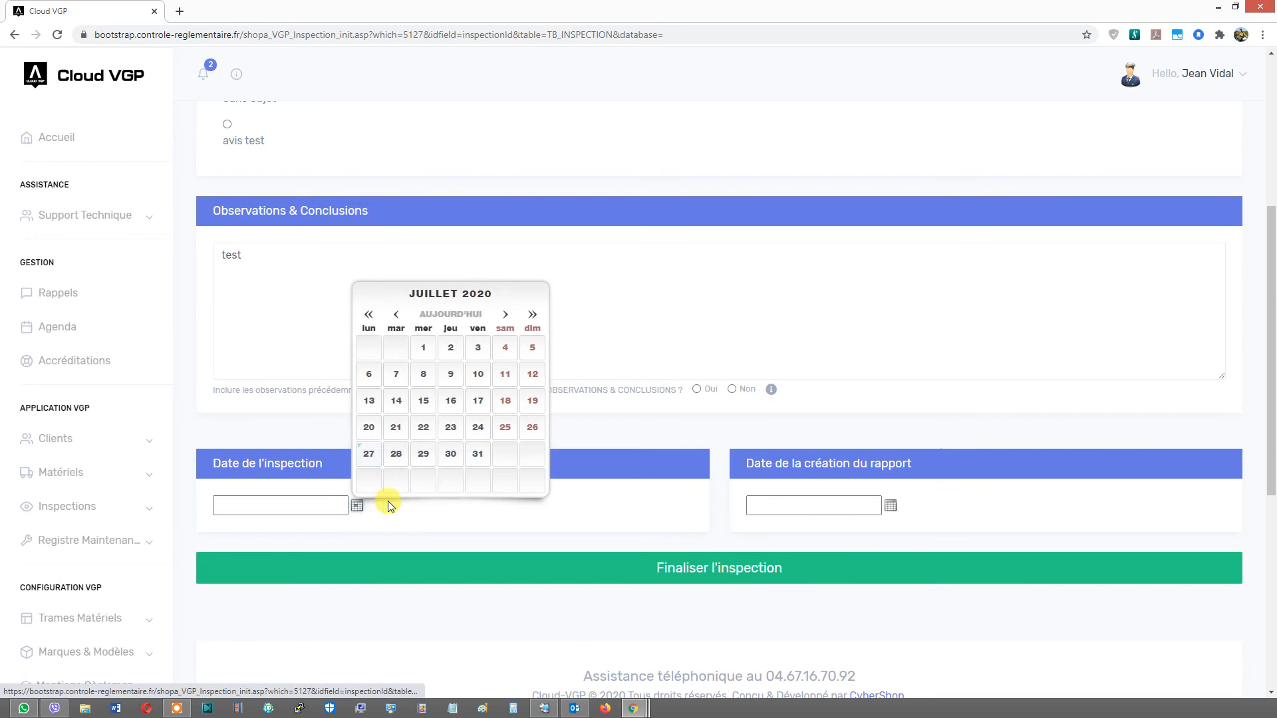
click(367, 454)
click(891, 506)
click(899, 455)
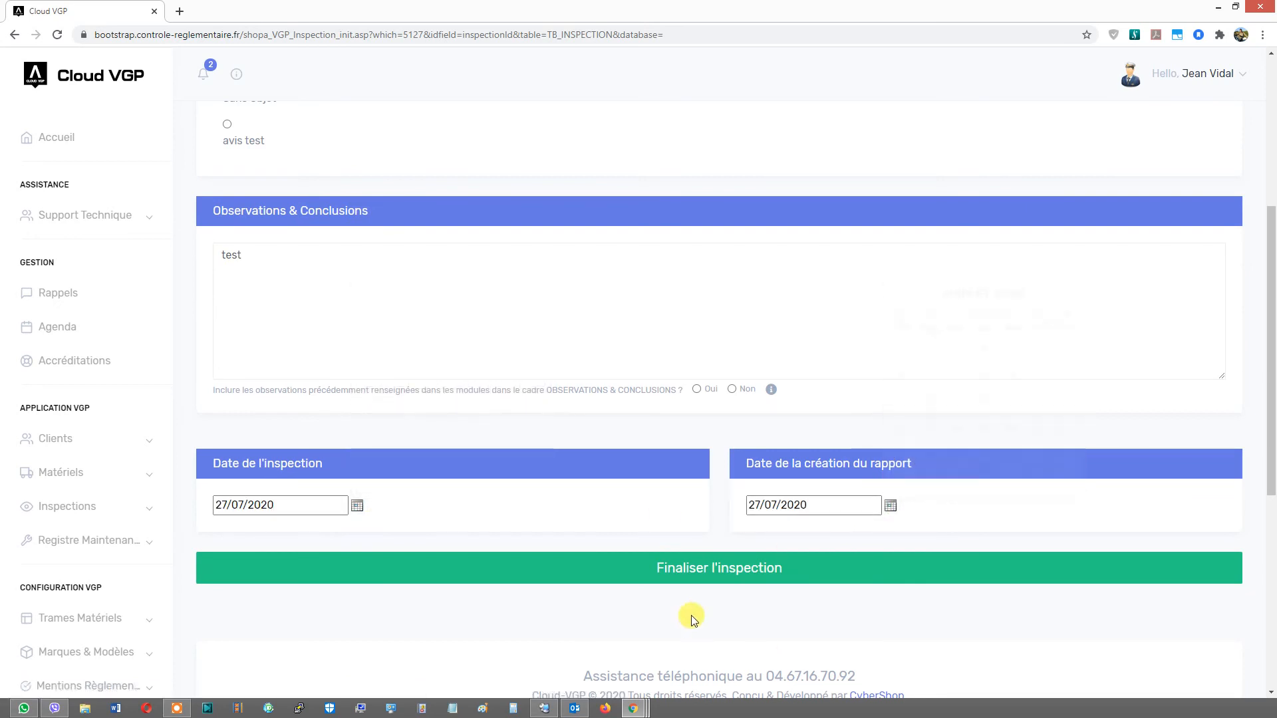
- Finalise the inspection
click(690, 569)
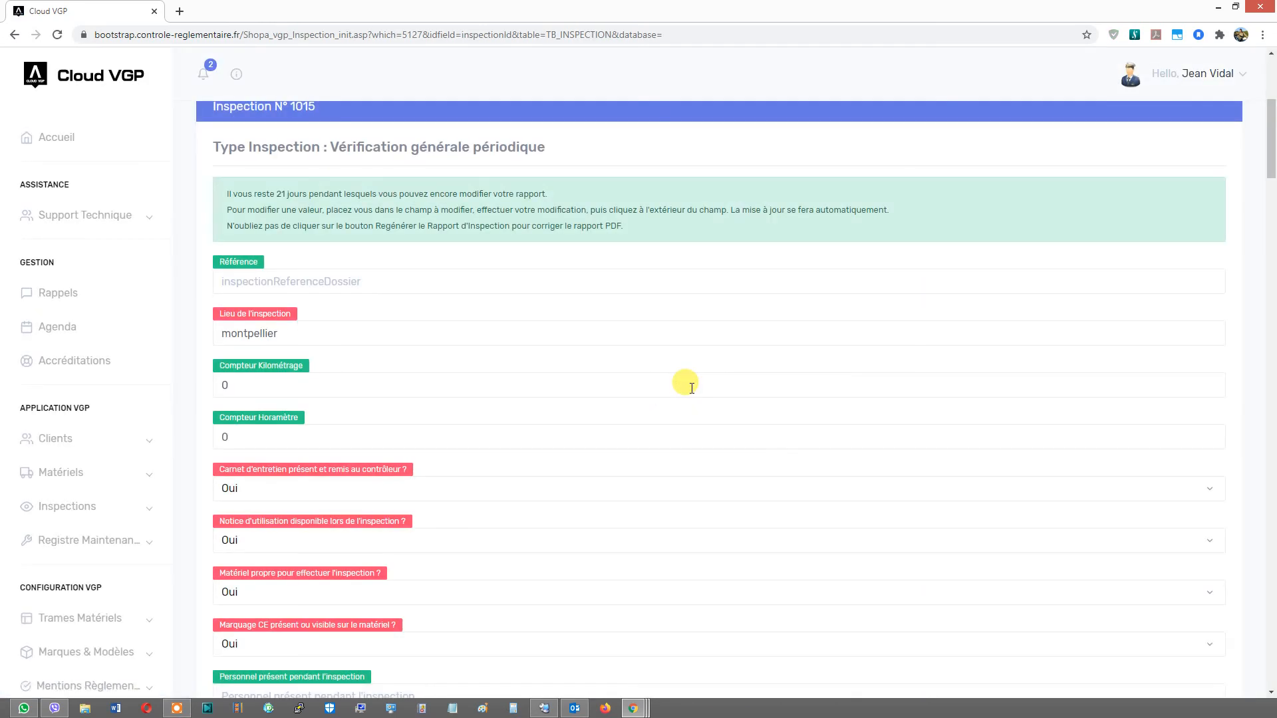
scroll(702, 371, up, 4)
scroll(700, 372, up, 3)
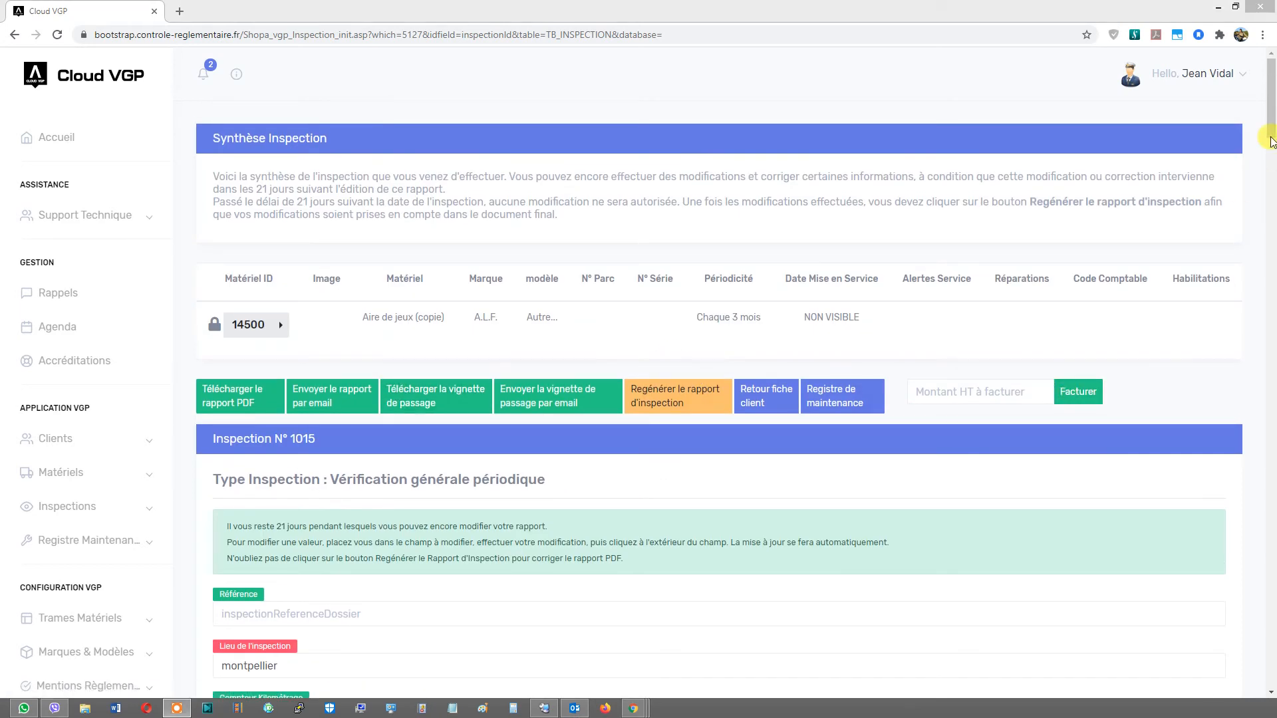
- Open the account information panel to check the token and SMS balance, then close it
click(1272, 132)
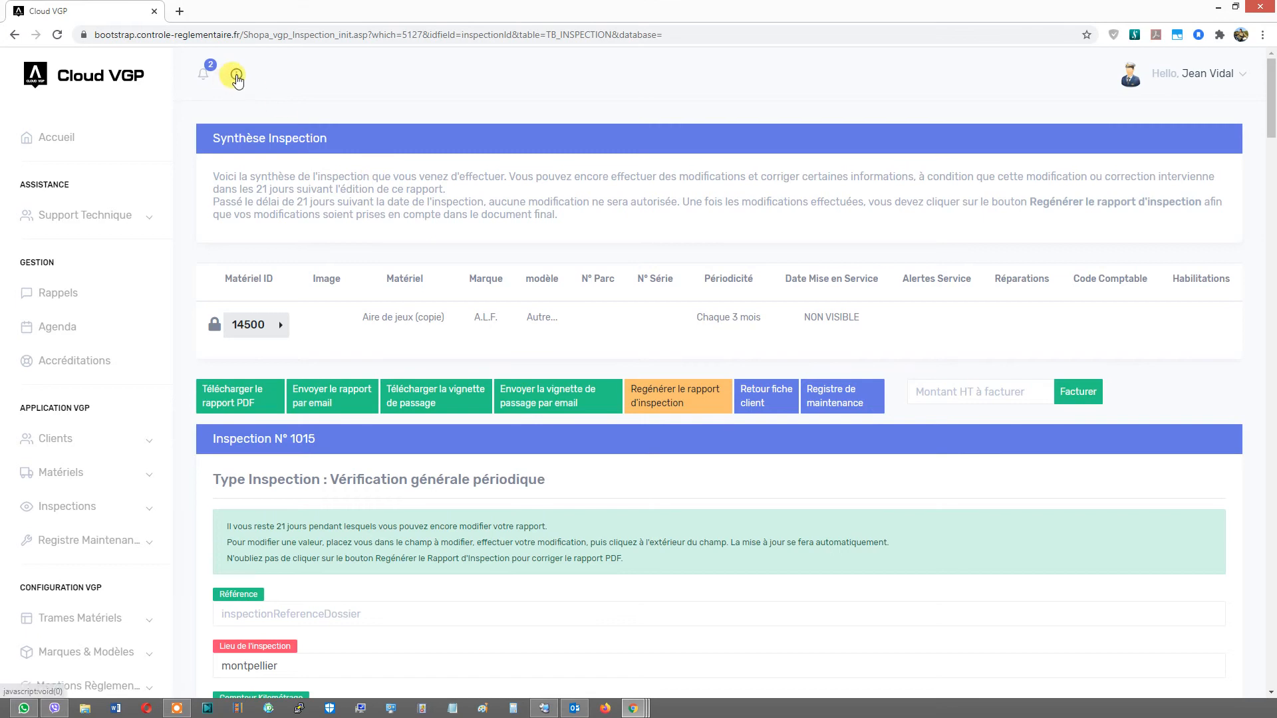
click(236, 76)
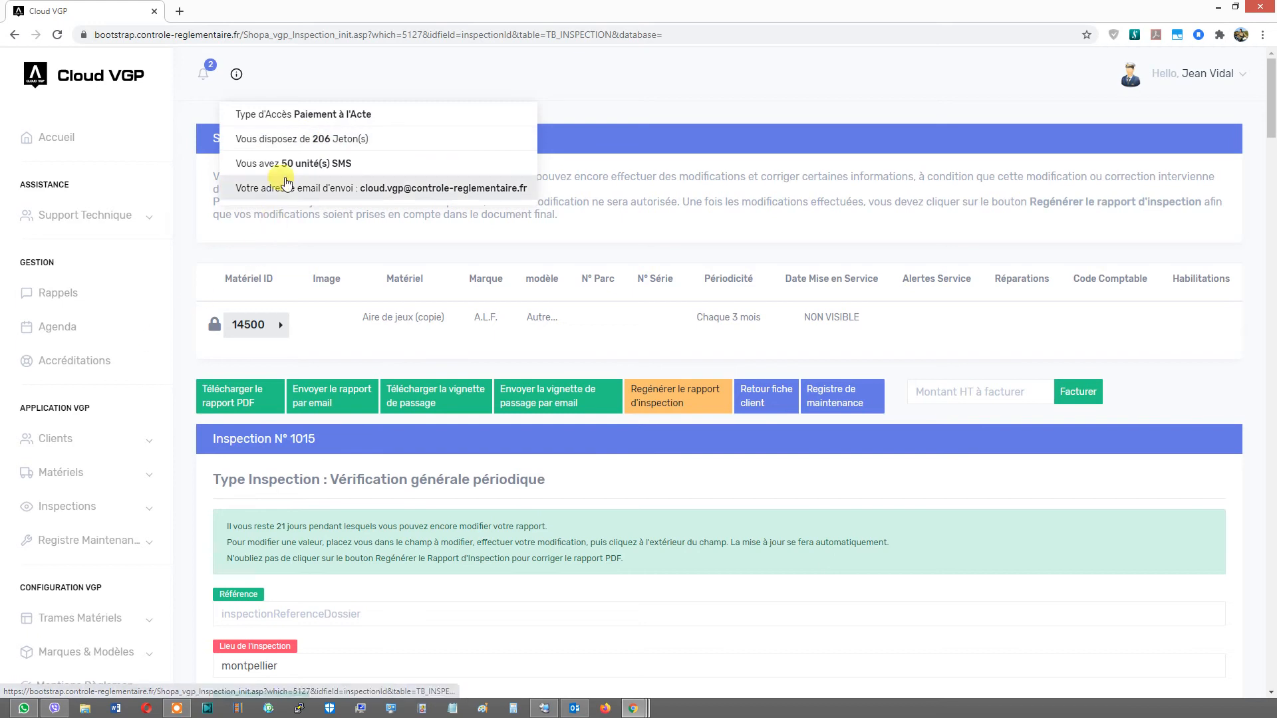
click(187, 403)
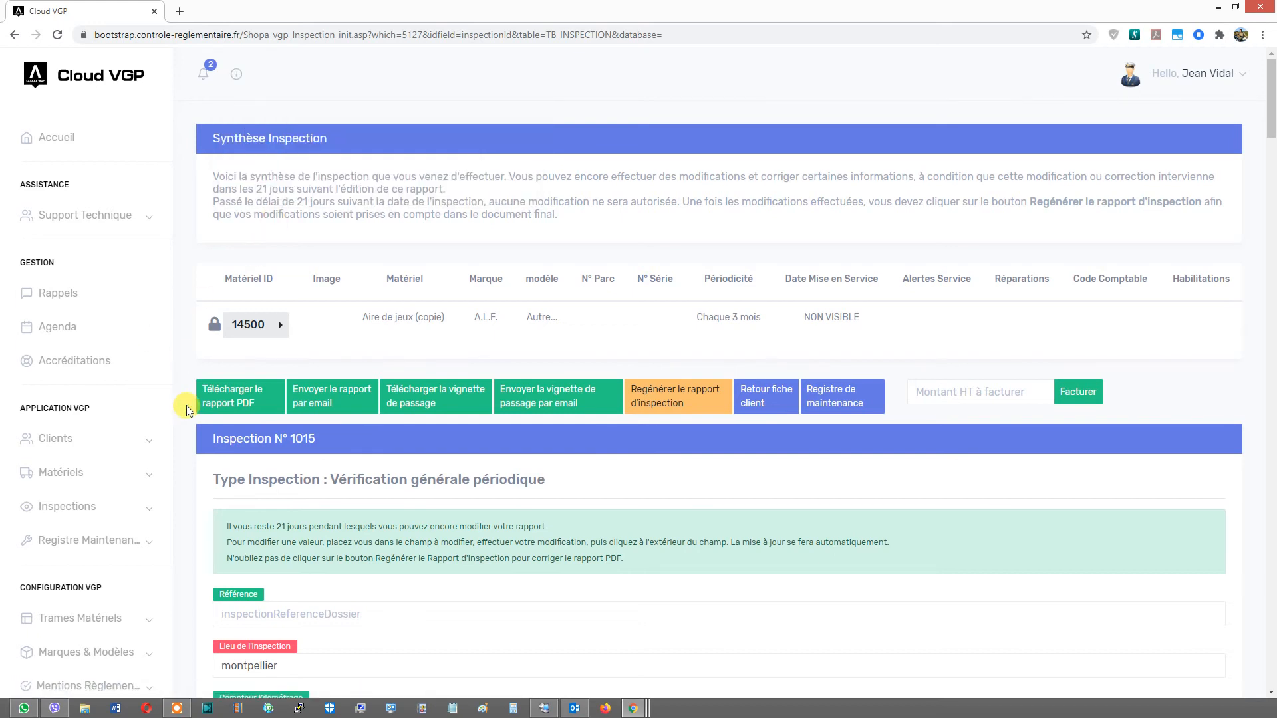
- Open the Aire de jeux (copie) frame from the equipment frame selection in a new tab
scroll(192, 399, down, 3)
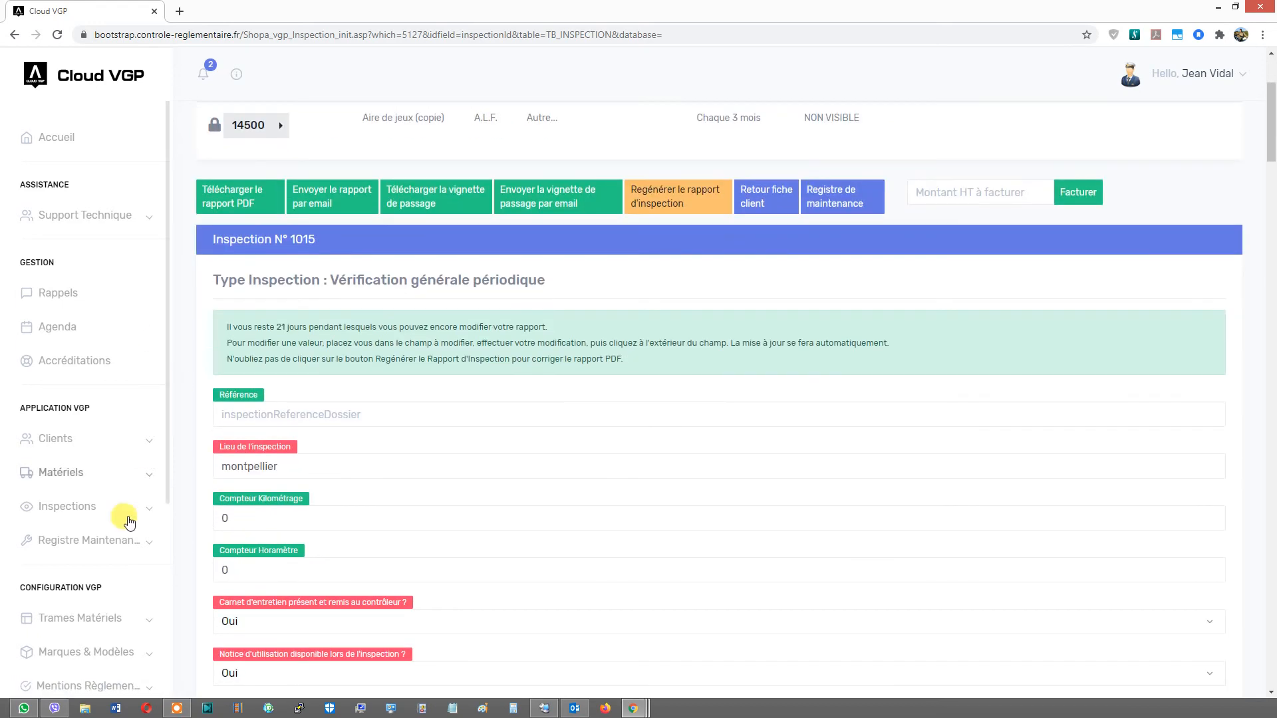
scroll(85, 577, down, 1)
click(85, 556)
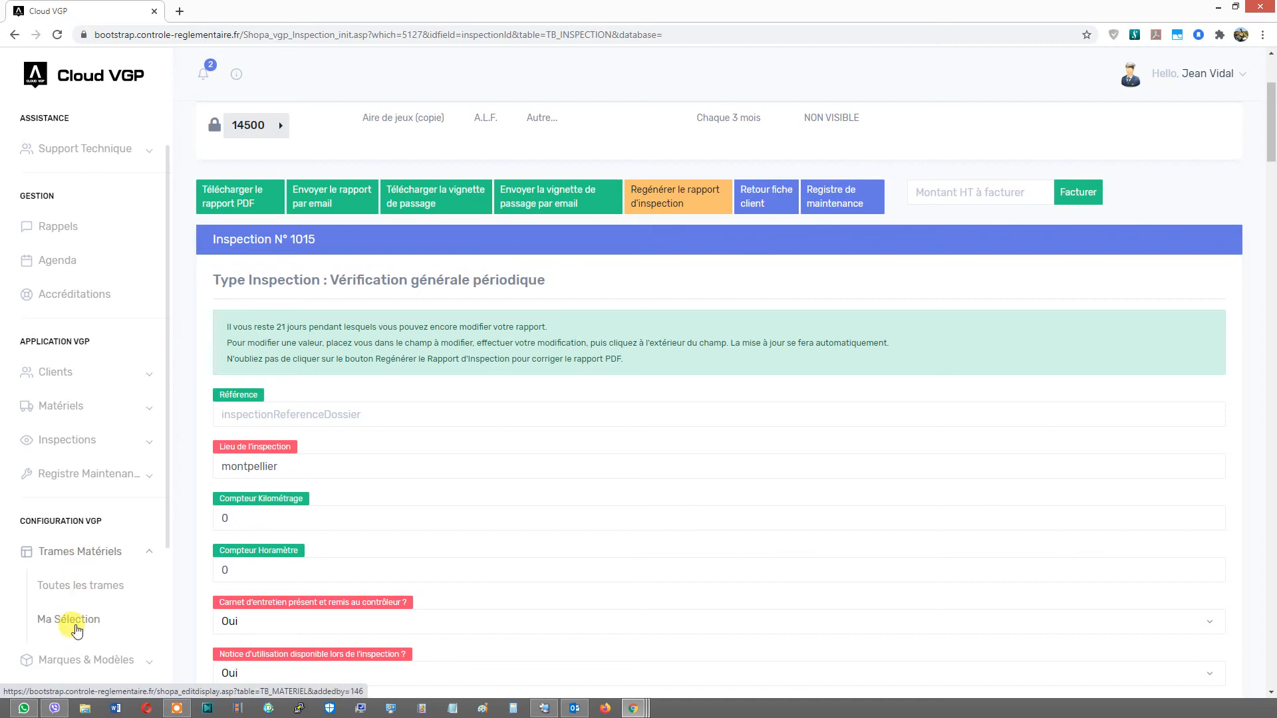
right_click(77, 625)
click(133, 477)
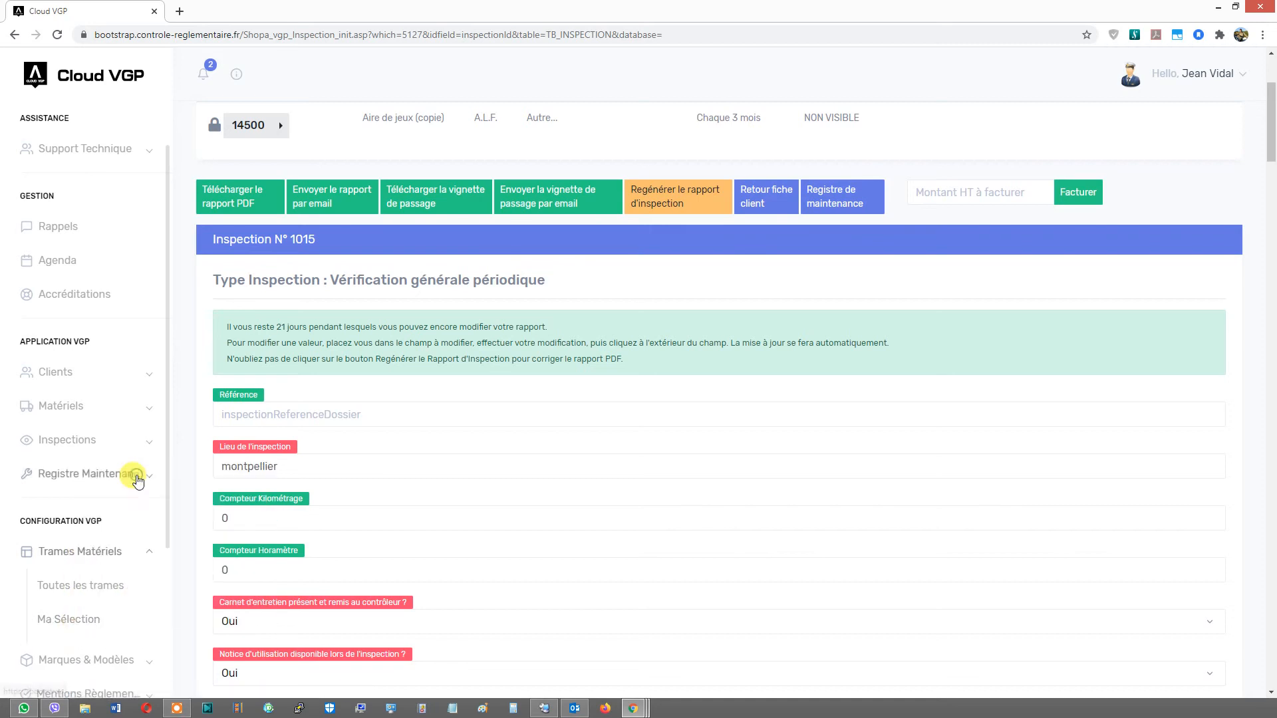
click(256, 8)
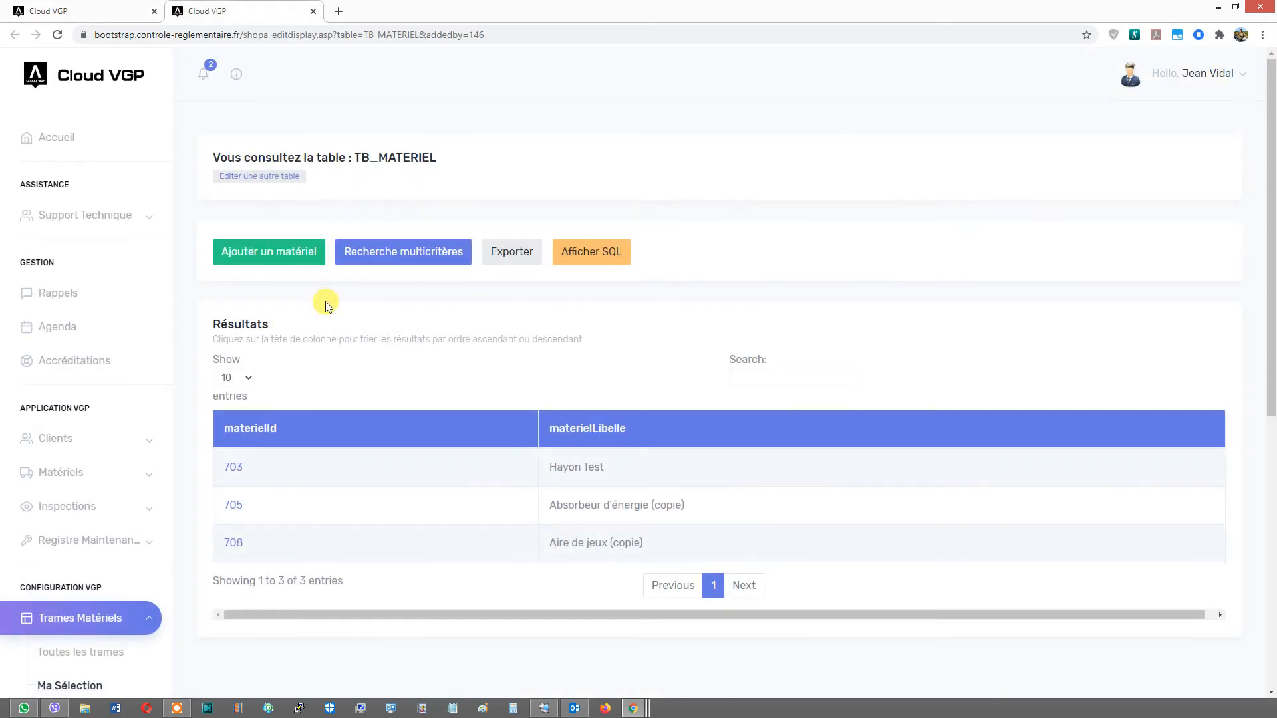
click(227, 542)
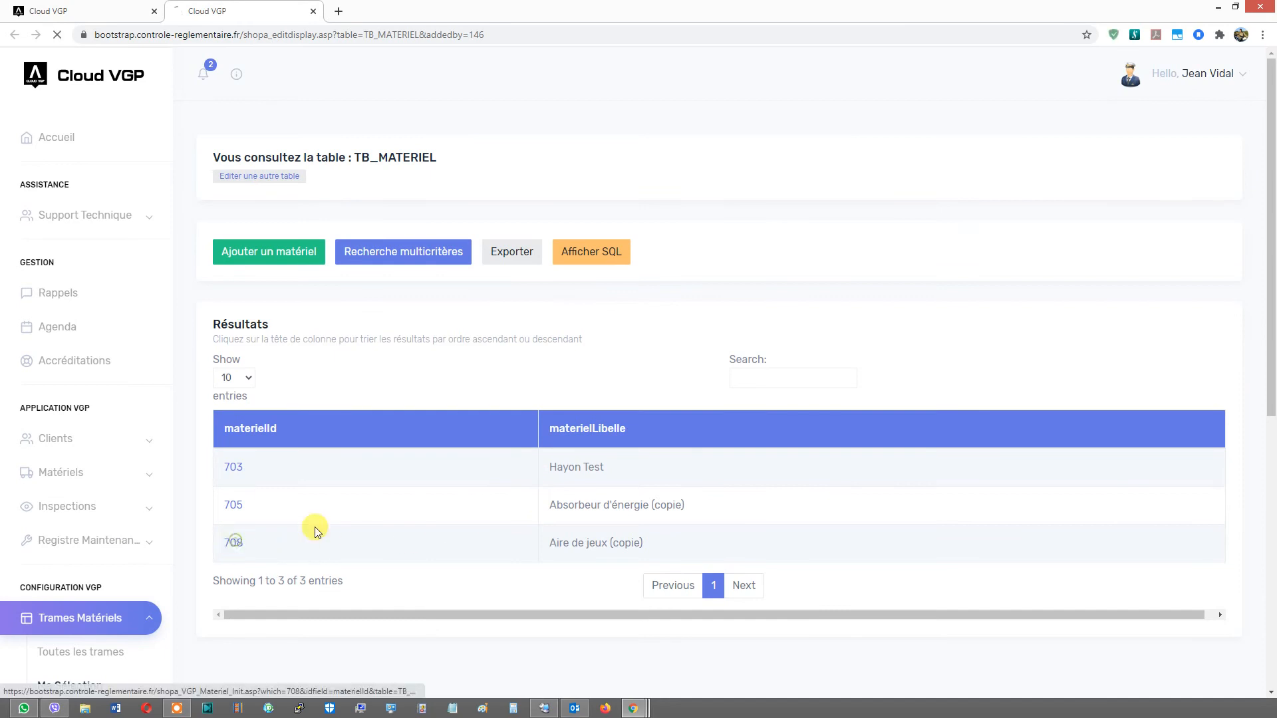
- Review the frame's VGP control point groups and modules, and the account's token balance
scroll(1273, 186, down, 2)
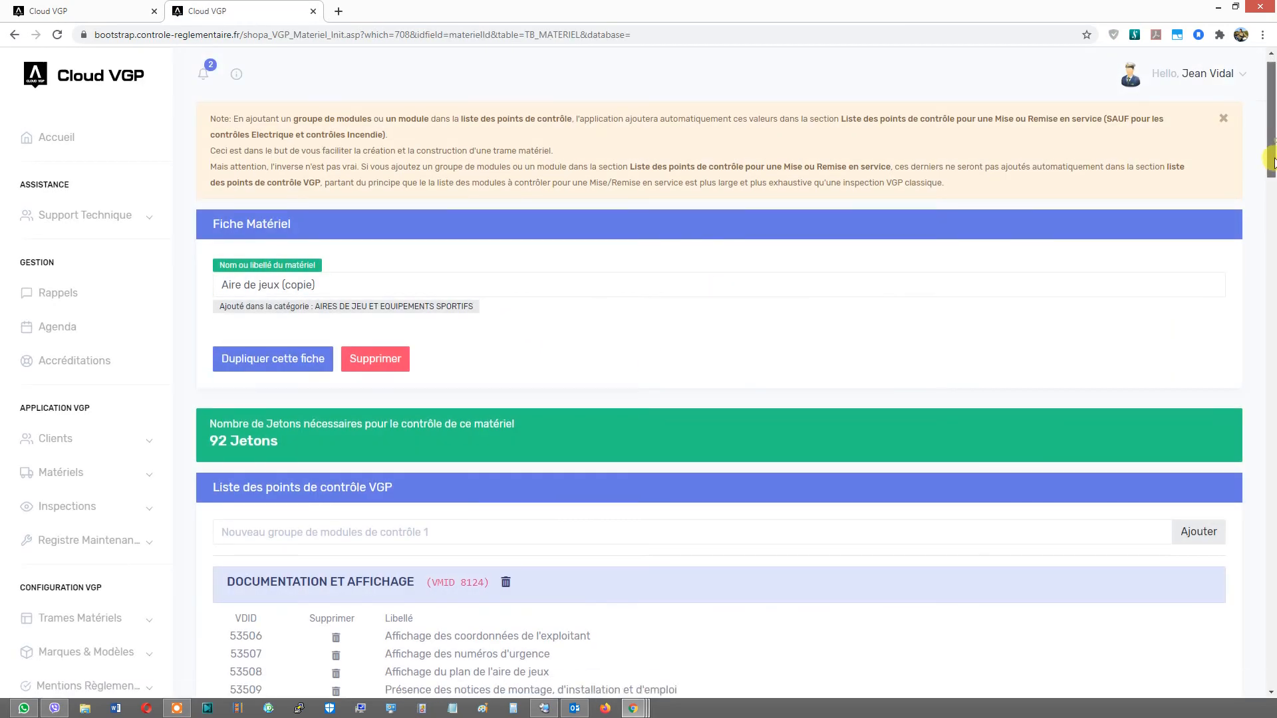
triple_click(333, 365)
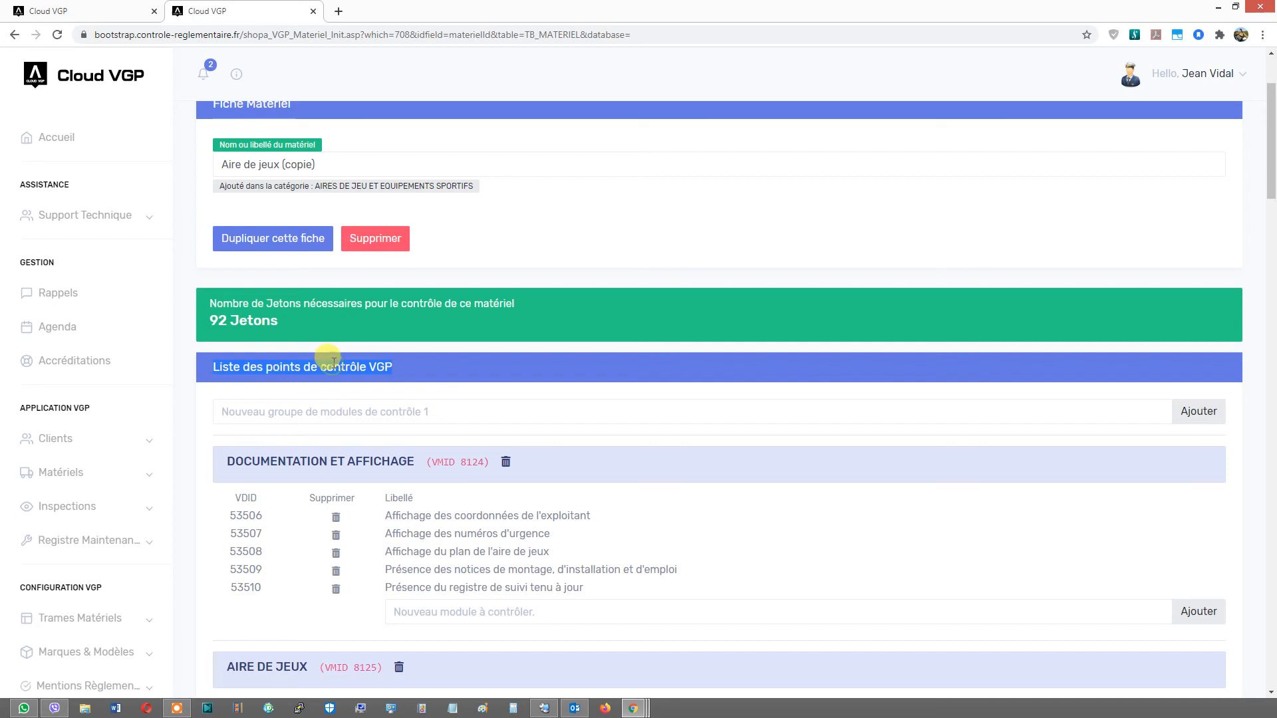
drag(244, 364, 331, 365)
scroll(332, 366, down, 19)
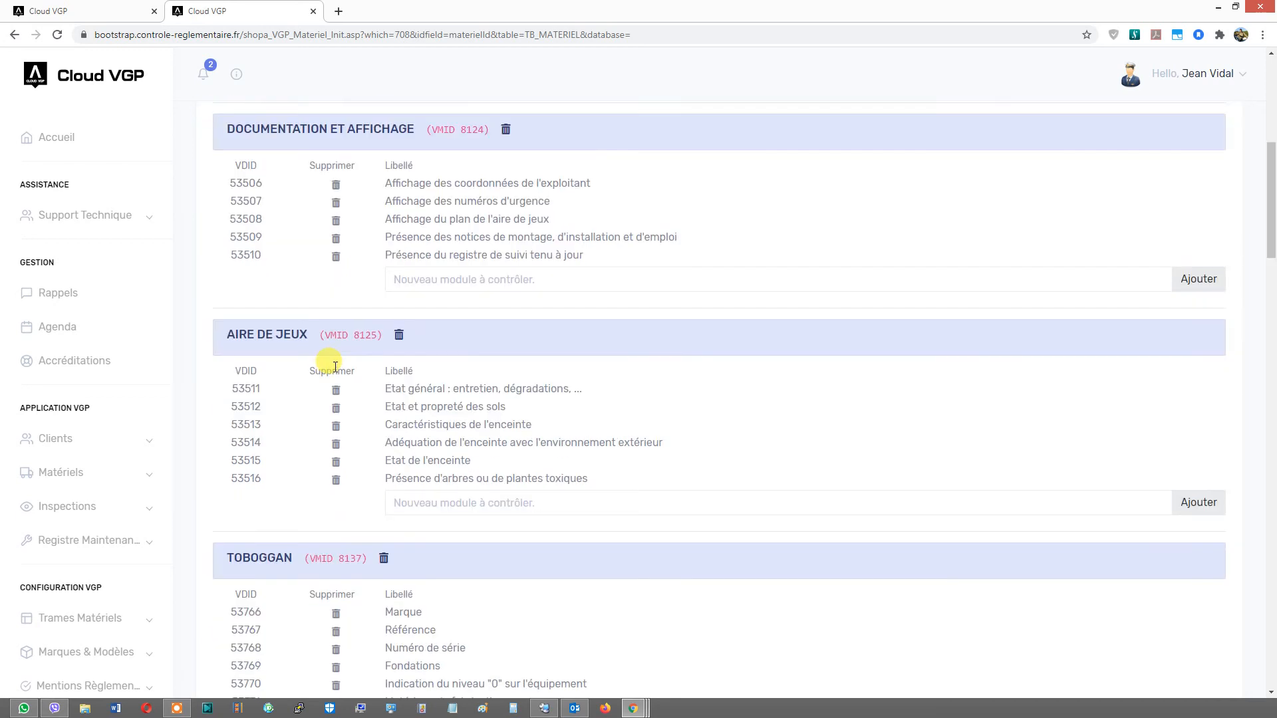
scroll(337, 375, down, 1)
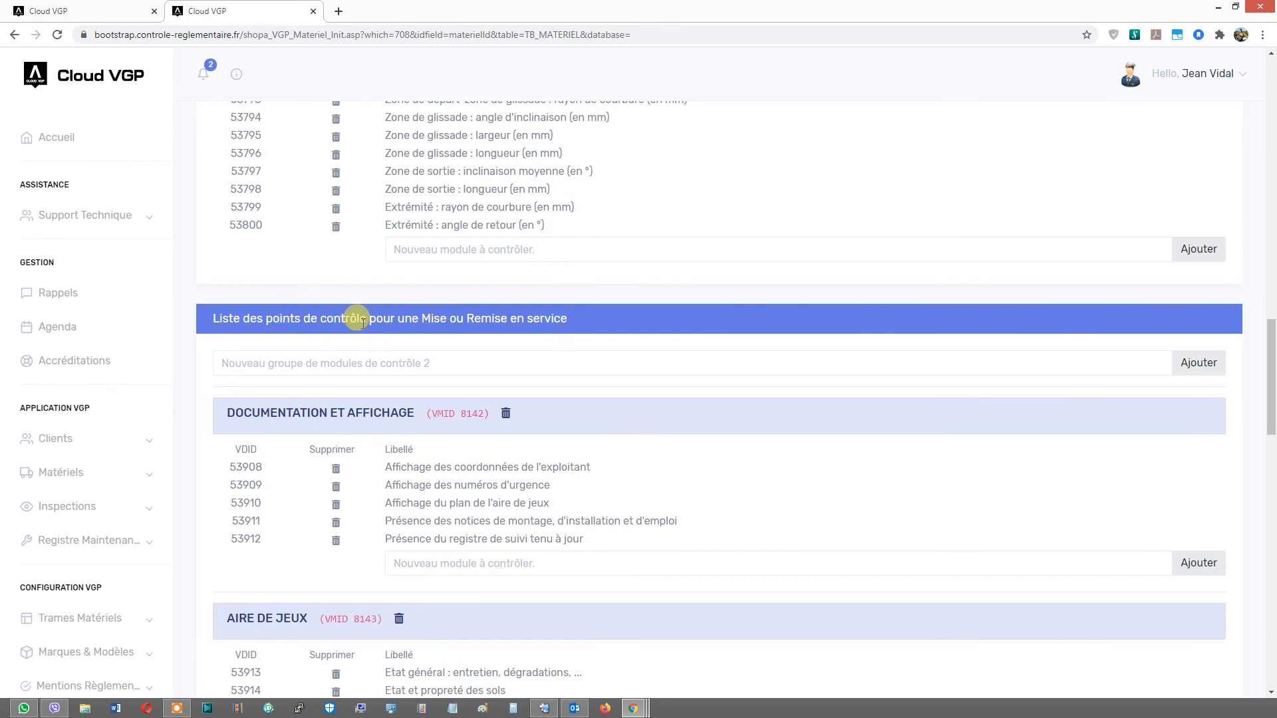
scroll(366, 321, up, 7)
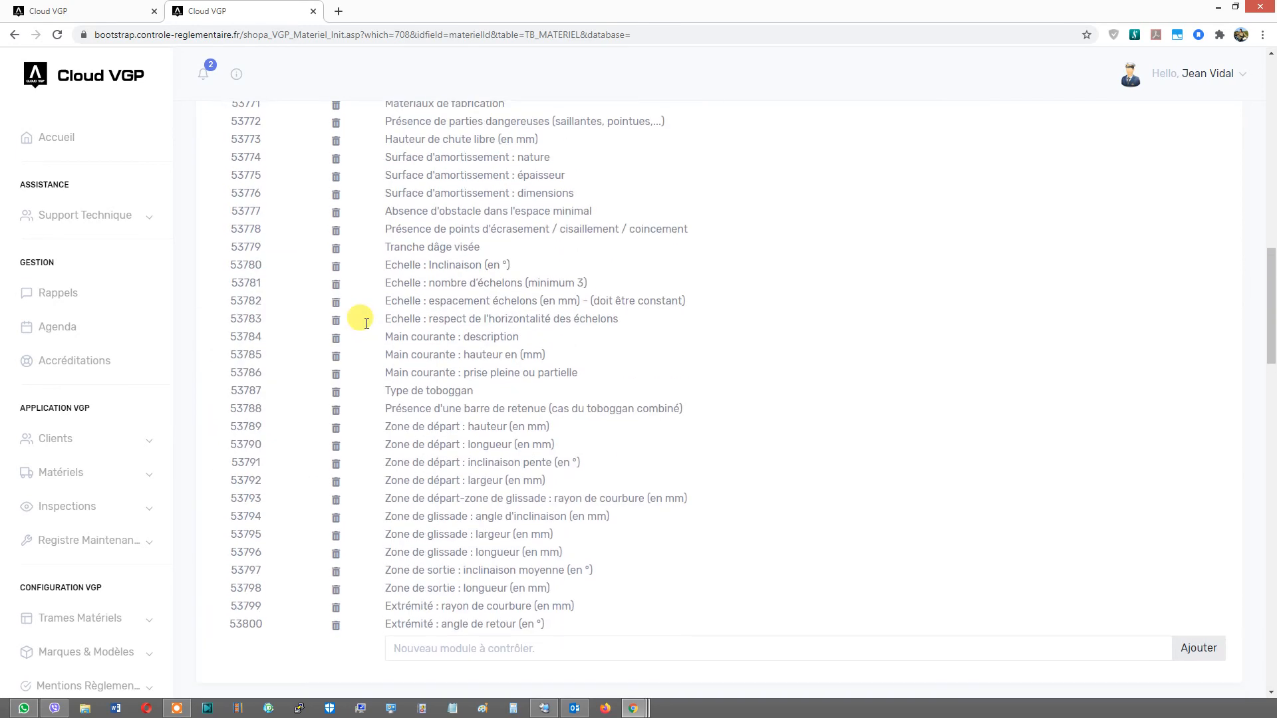
scroll(366, 327, up, 7)
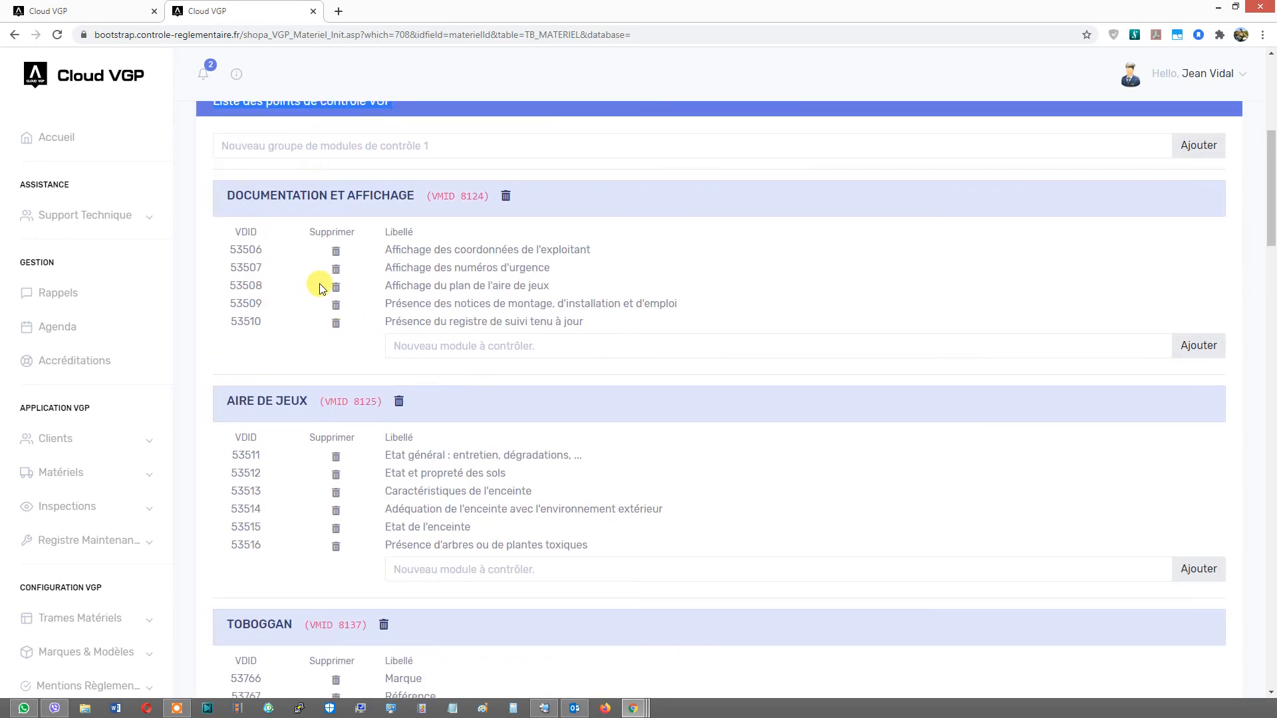
scroll(296, 169, up, 2)
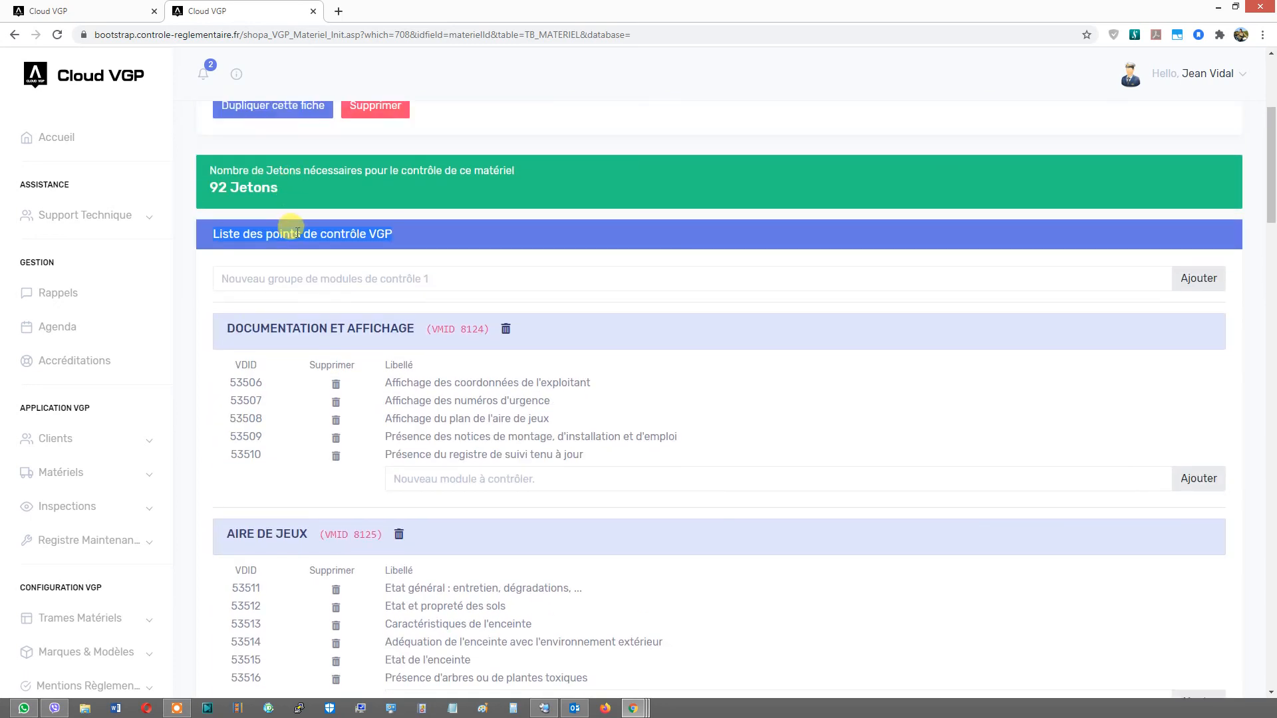
scroll(312, 228, down, 2)
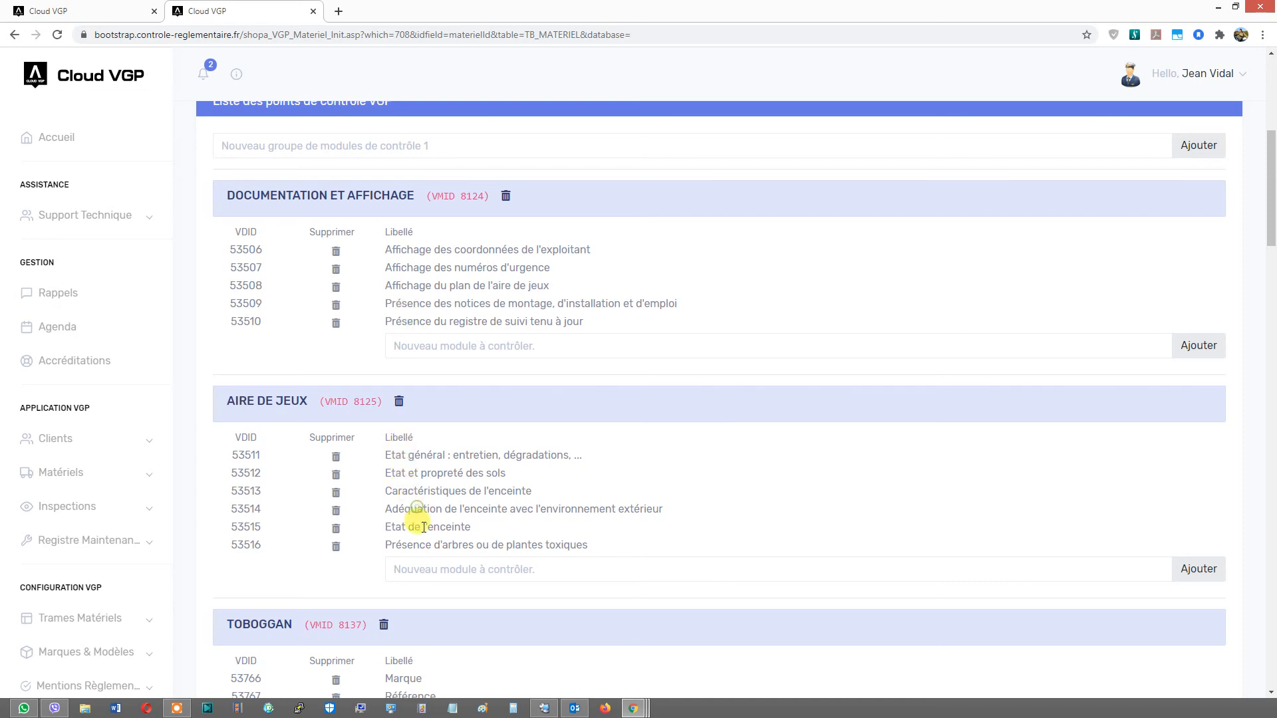
scroll(426, 547, down, 9)
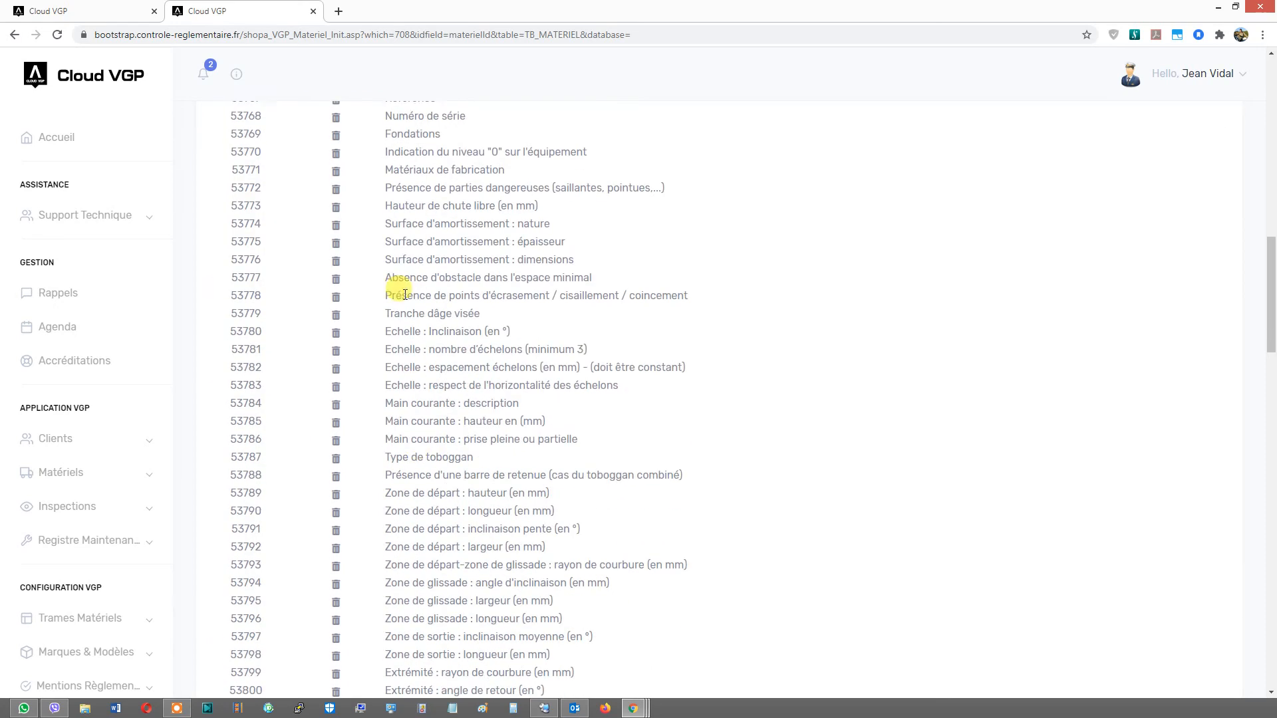
scroll(394, 208, up, 1)
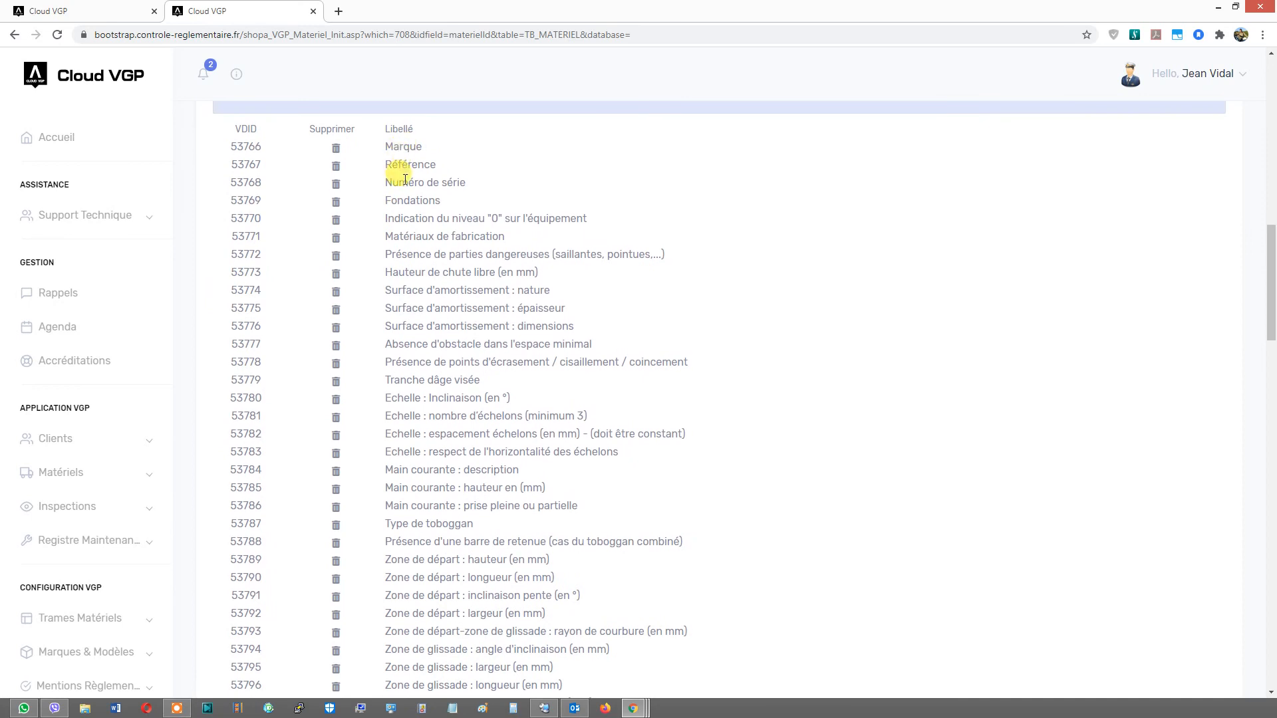
drag(415, 237, 418, 248)
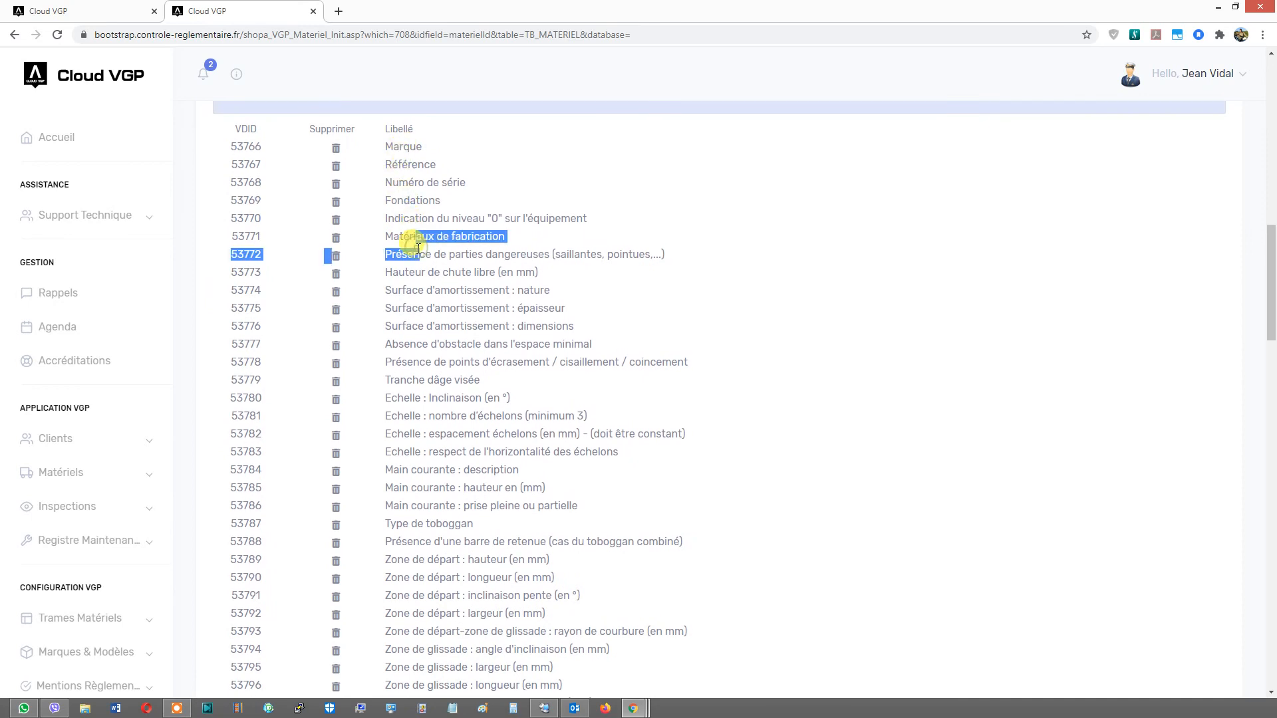
click(413, 289)
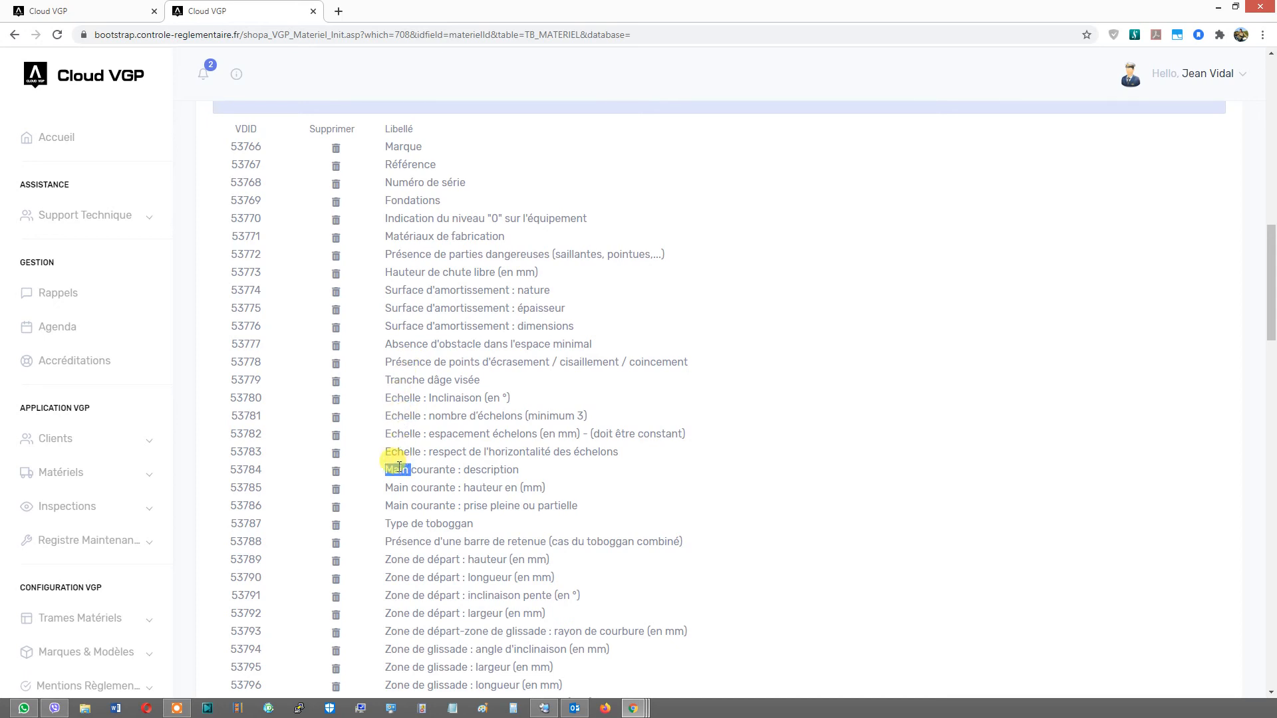
scroll(399, 467, down, 3)
click(396, 290)
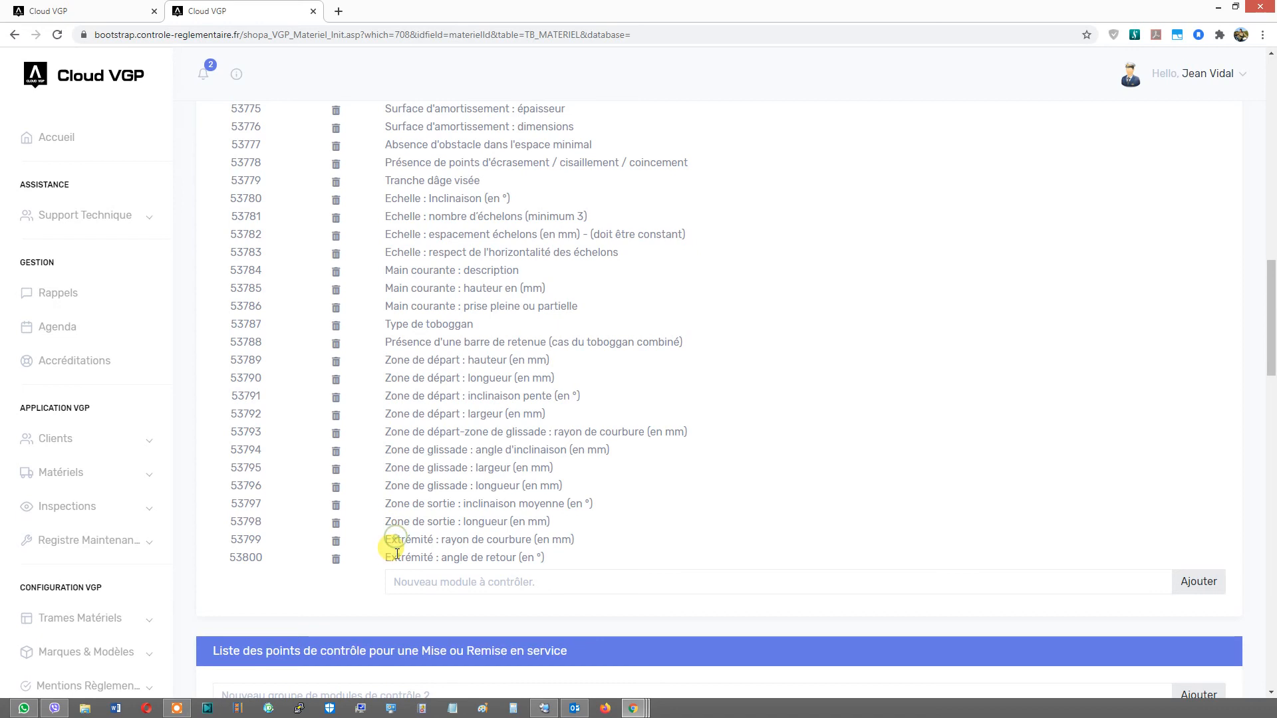
scroll(413, 511, up, 8)
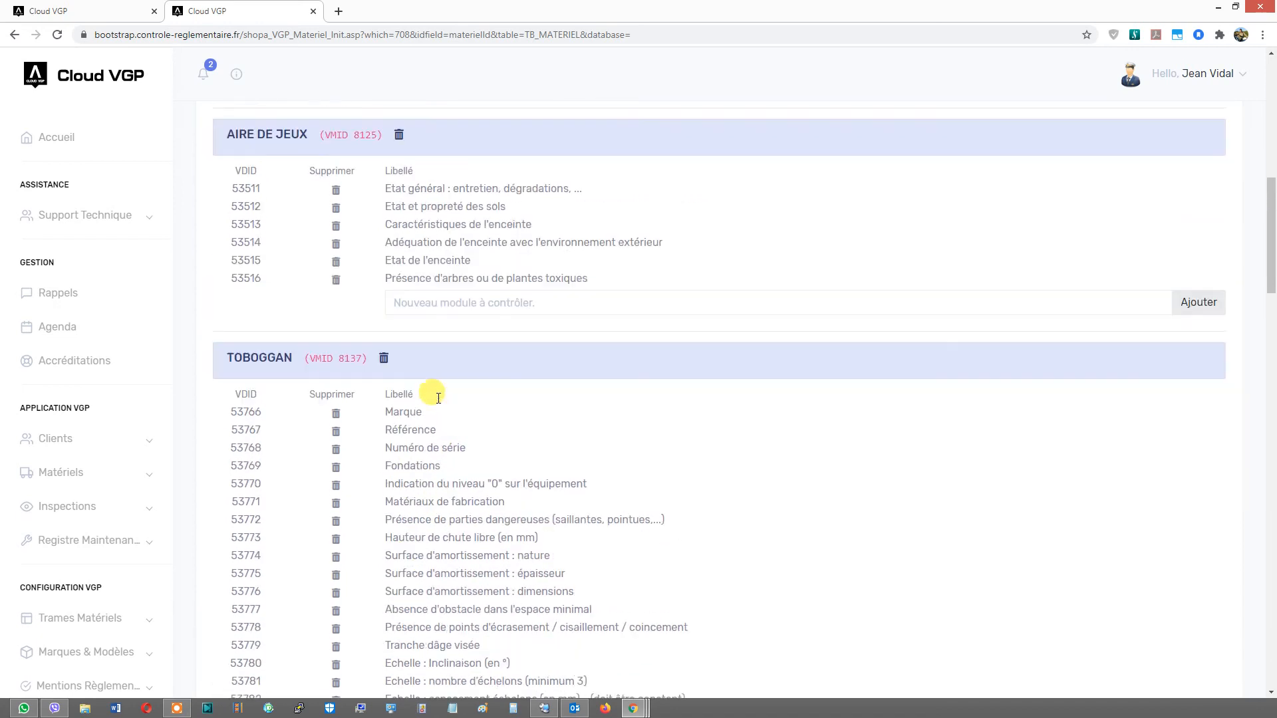
scroll(447, 339, up, 4)
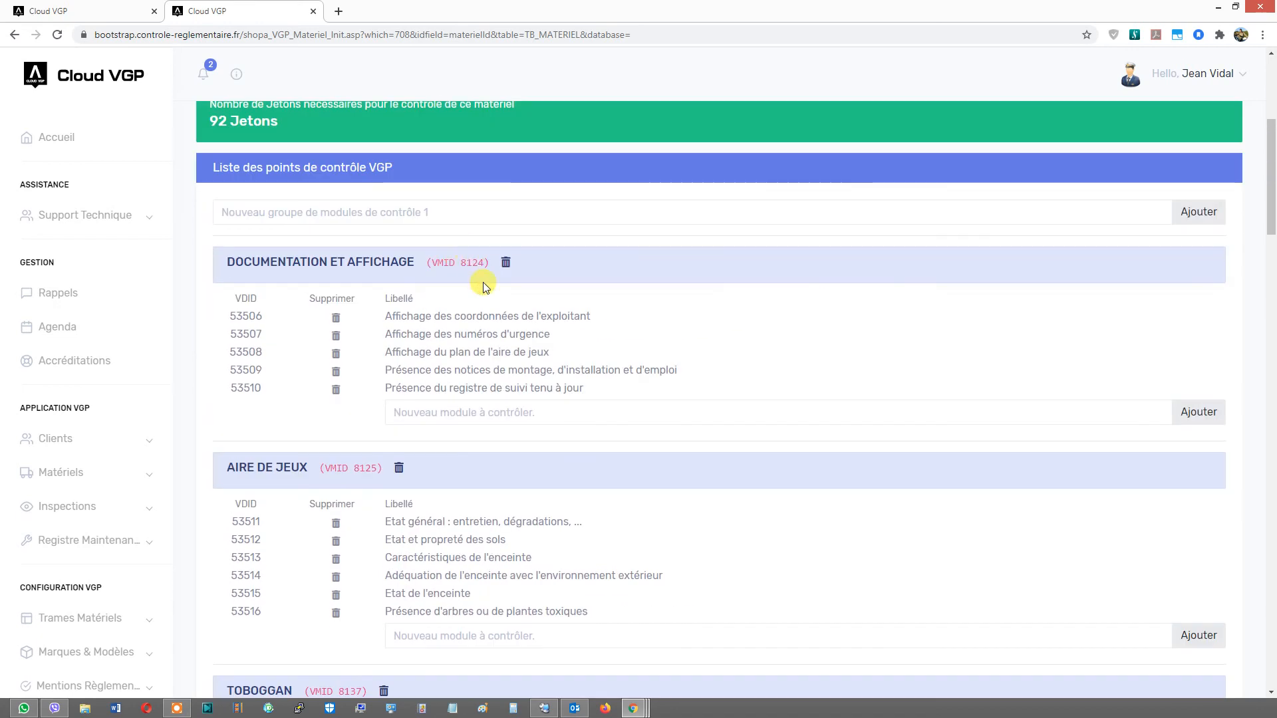
scroll(480, 266, up, 3)
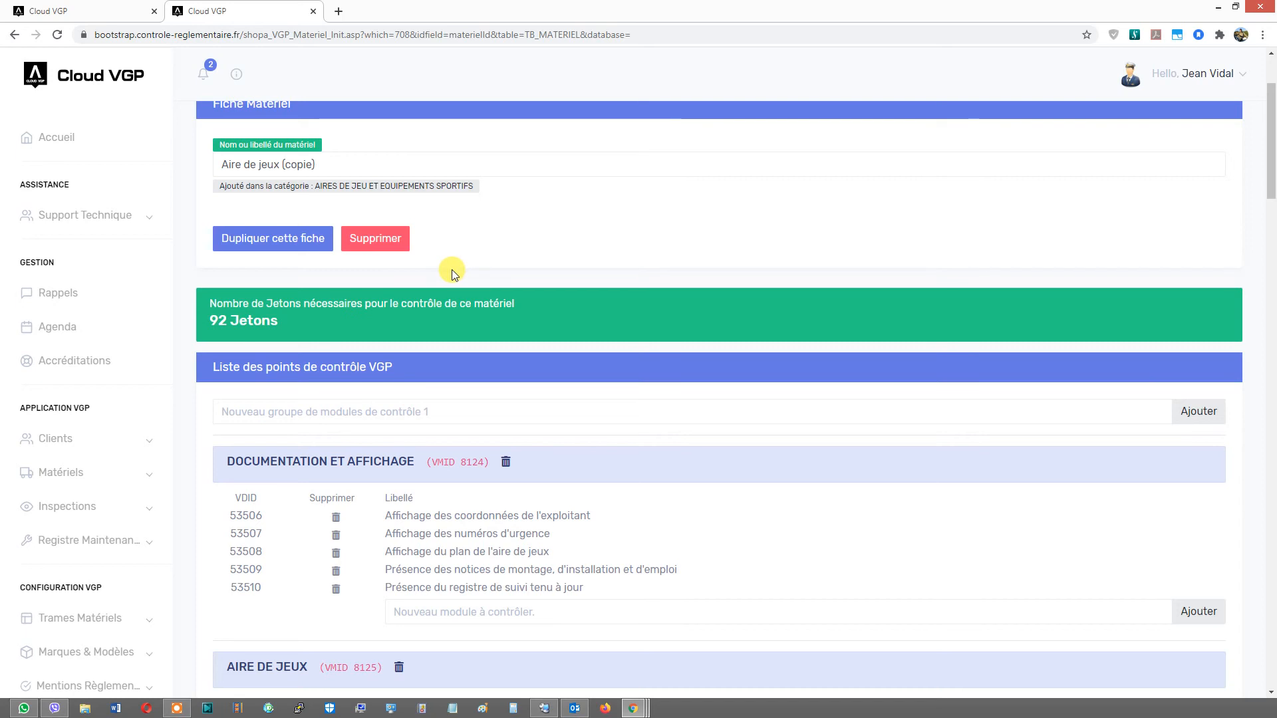
scroll(451, 269, up, 3)
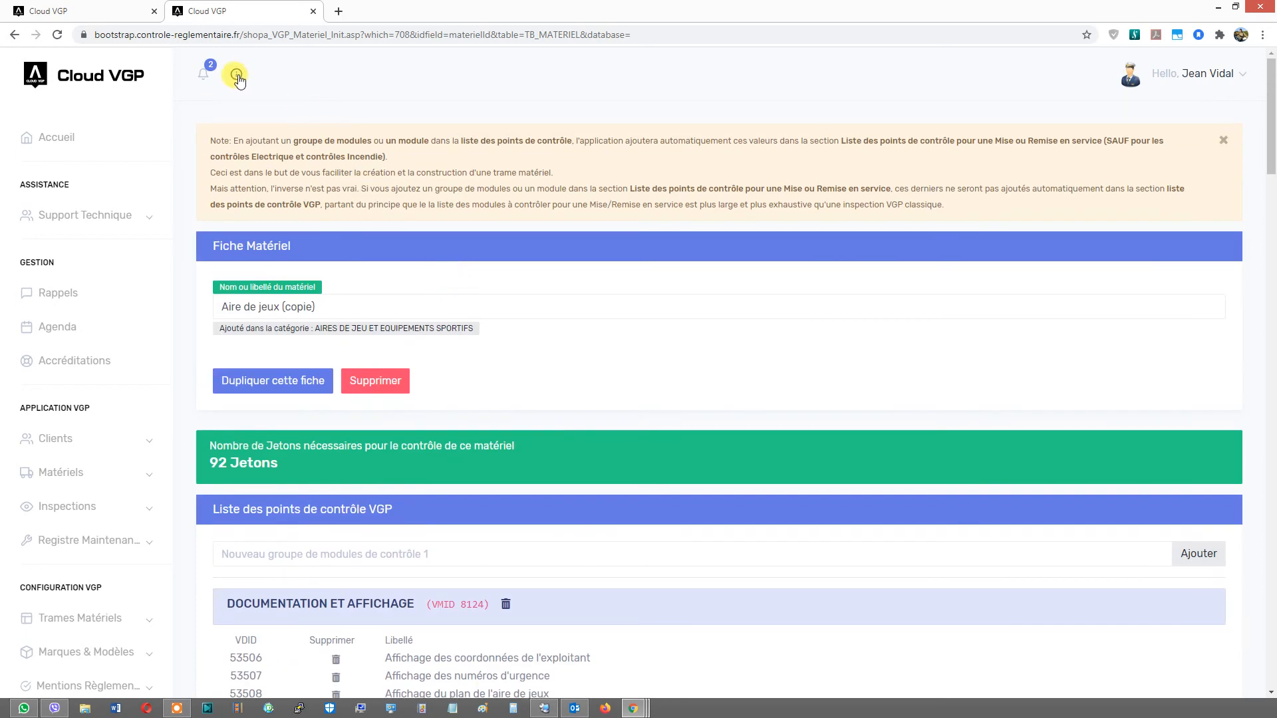
click(237, 77)
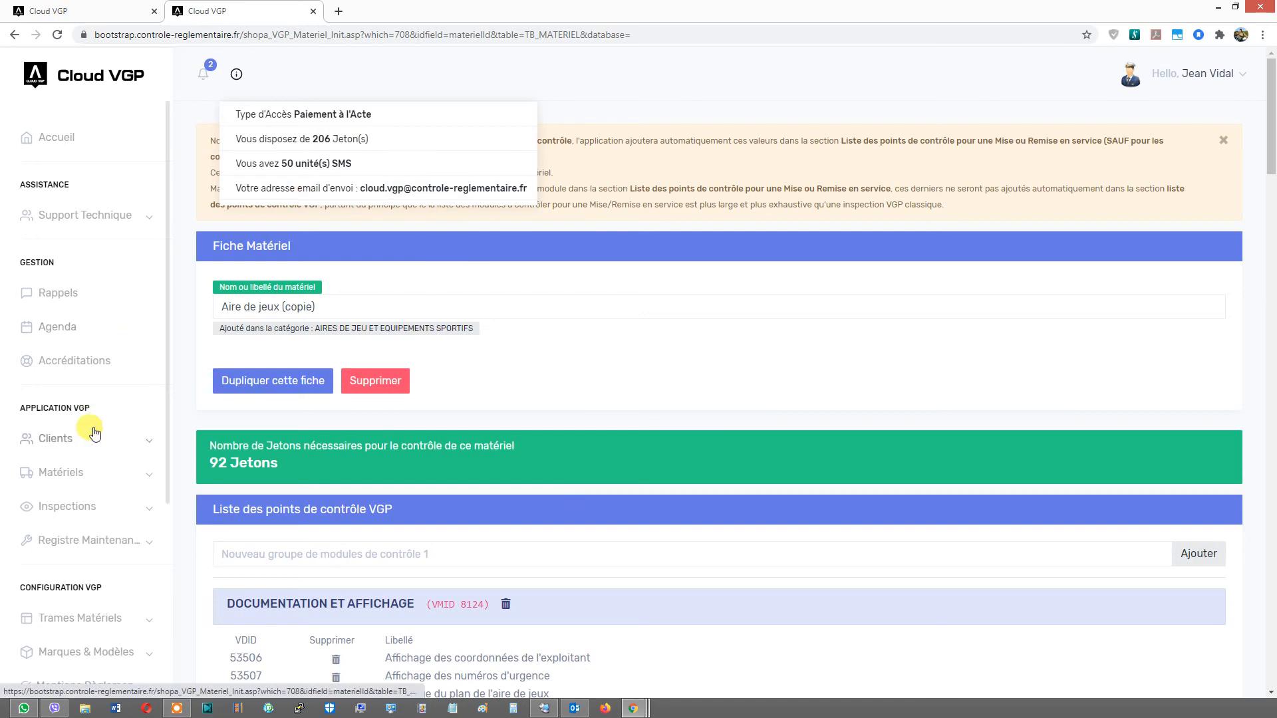
- Open client Société TEST's VGP inspections and expand equipment 14500
click(81, 444)
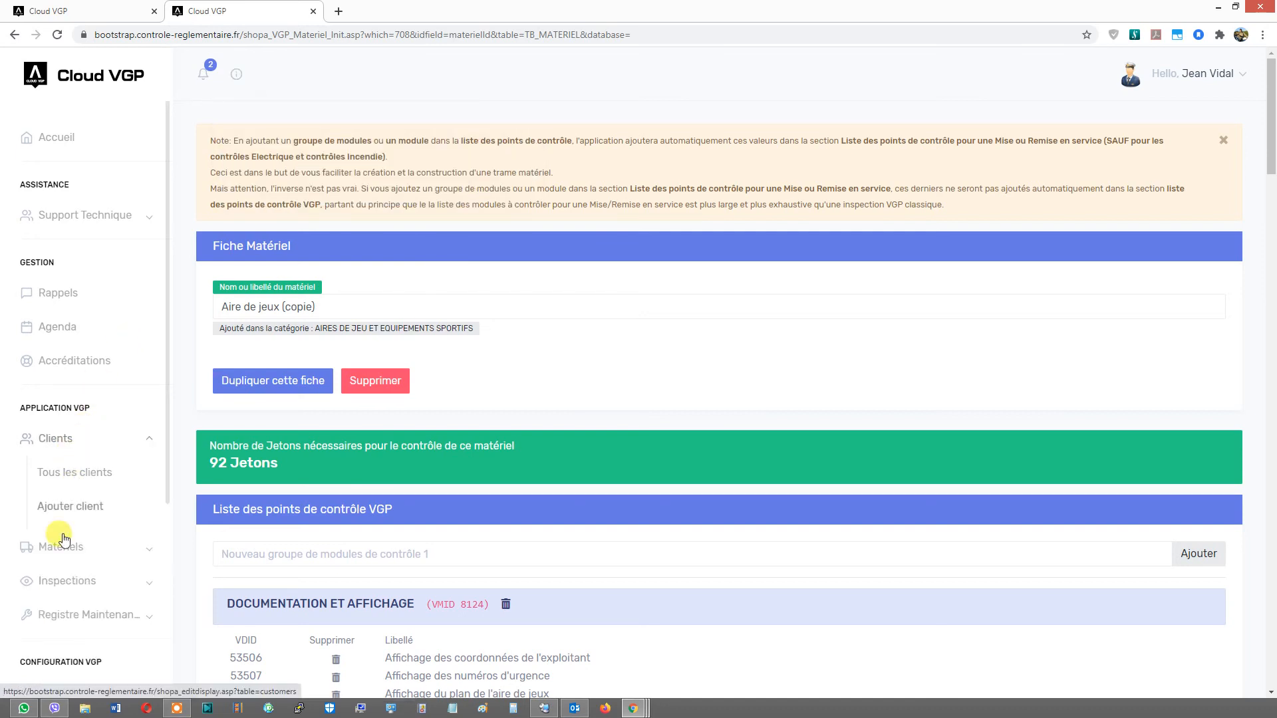
click(76, 471)
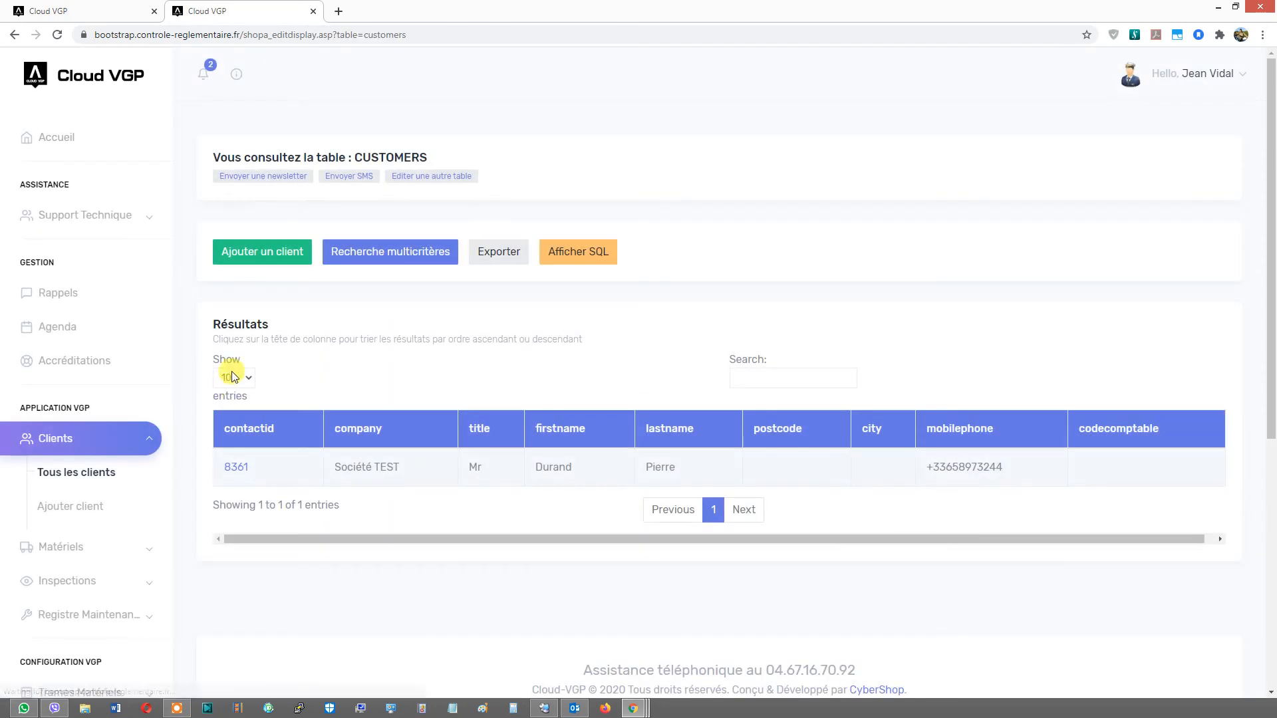
click(235, 466)
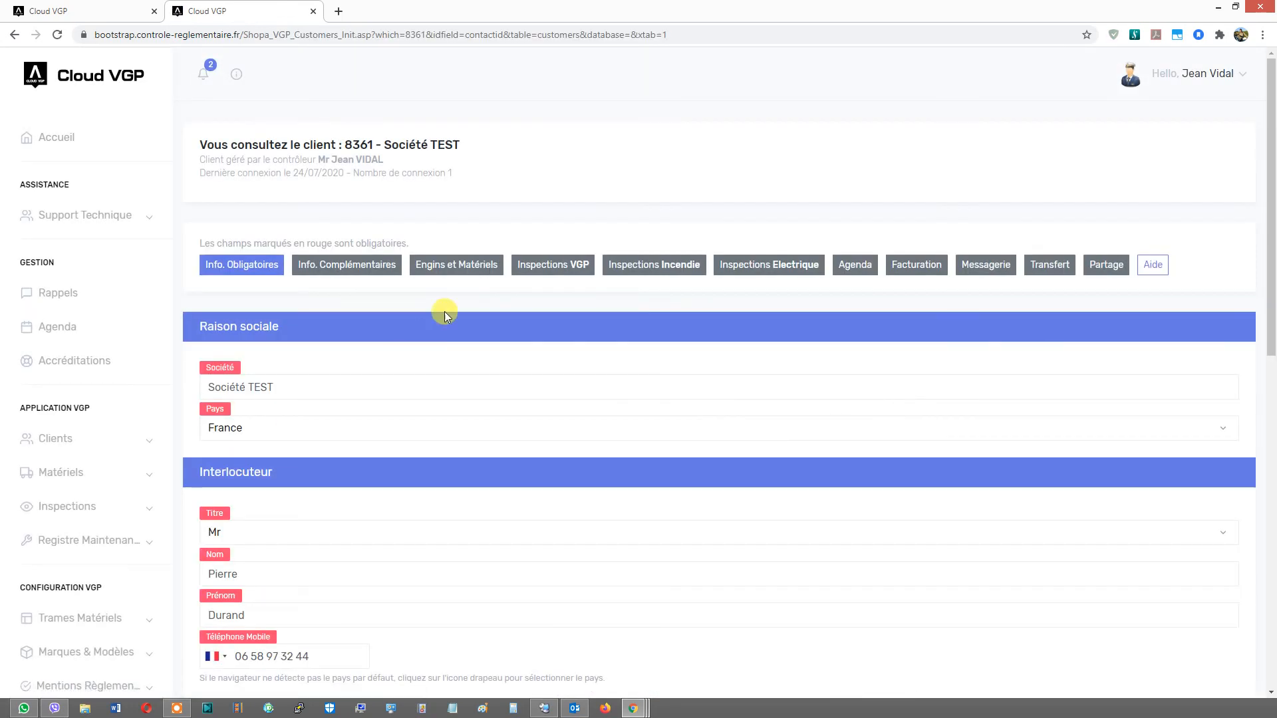
click(535, 264)
scroll(426, 372, down, 5)
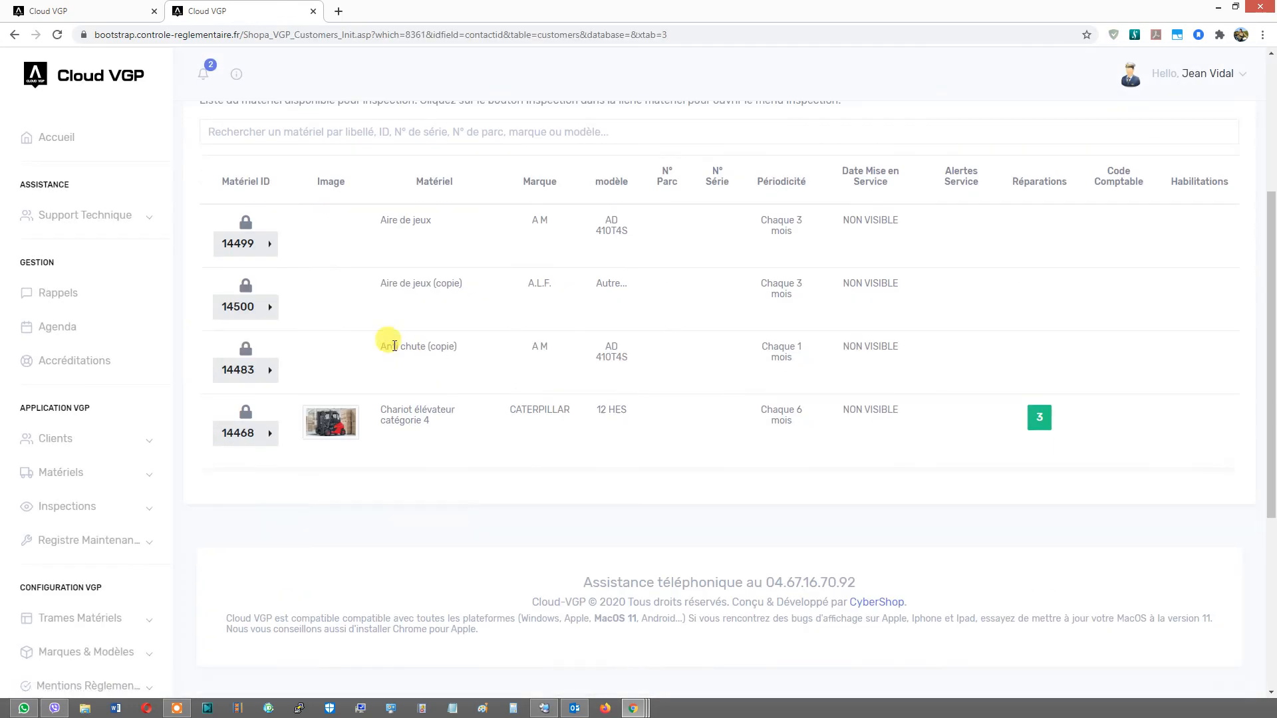
click(270, 307)
- Open inspection 1015 for consultation
click(311, 314)
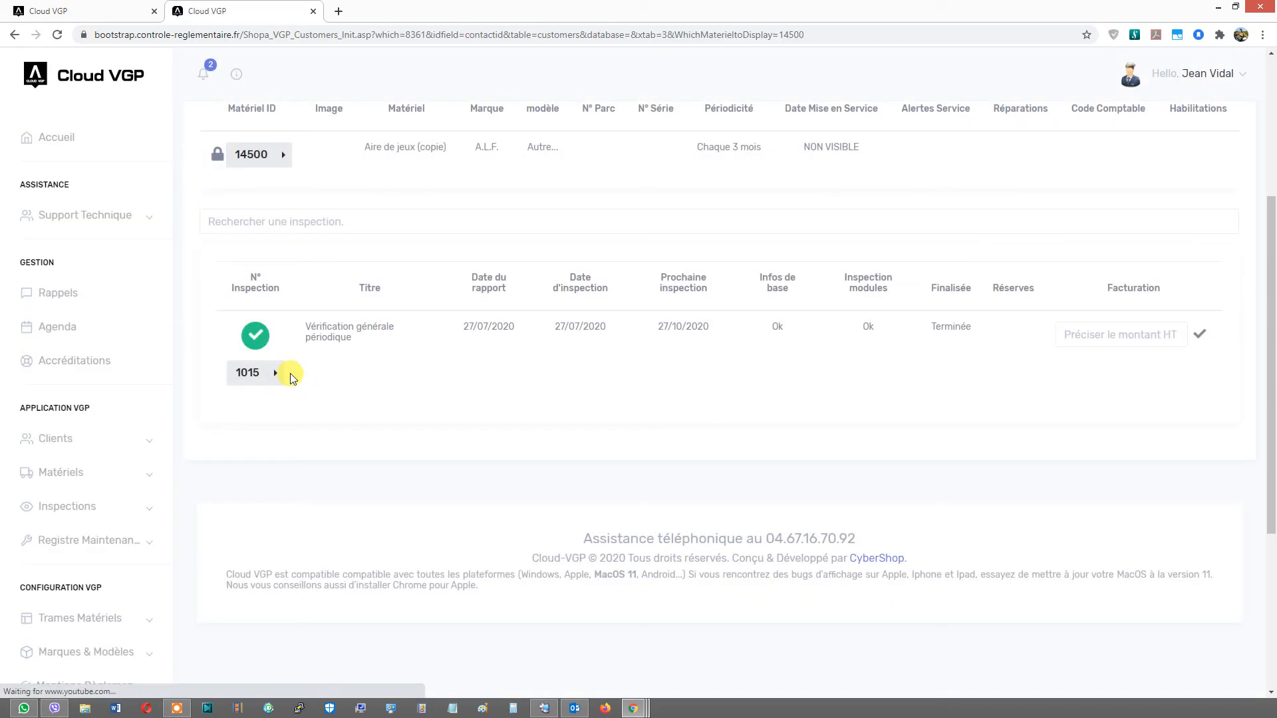
click(275, 373)
click(340, 508)
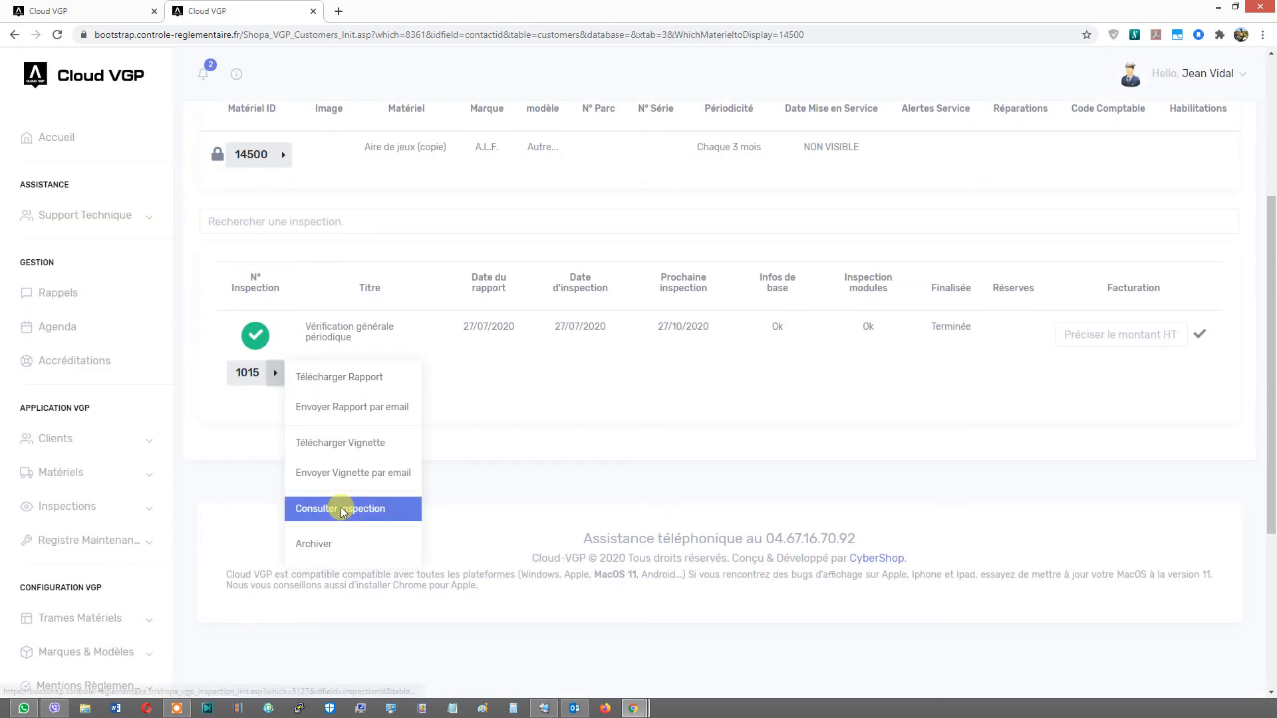
scroll(424, 400, down, 15)
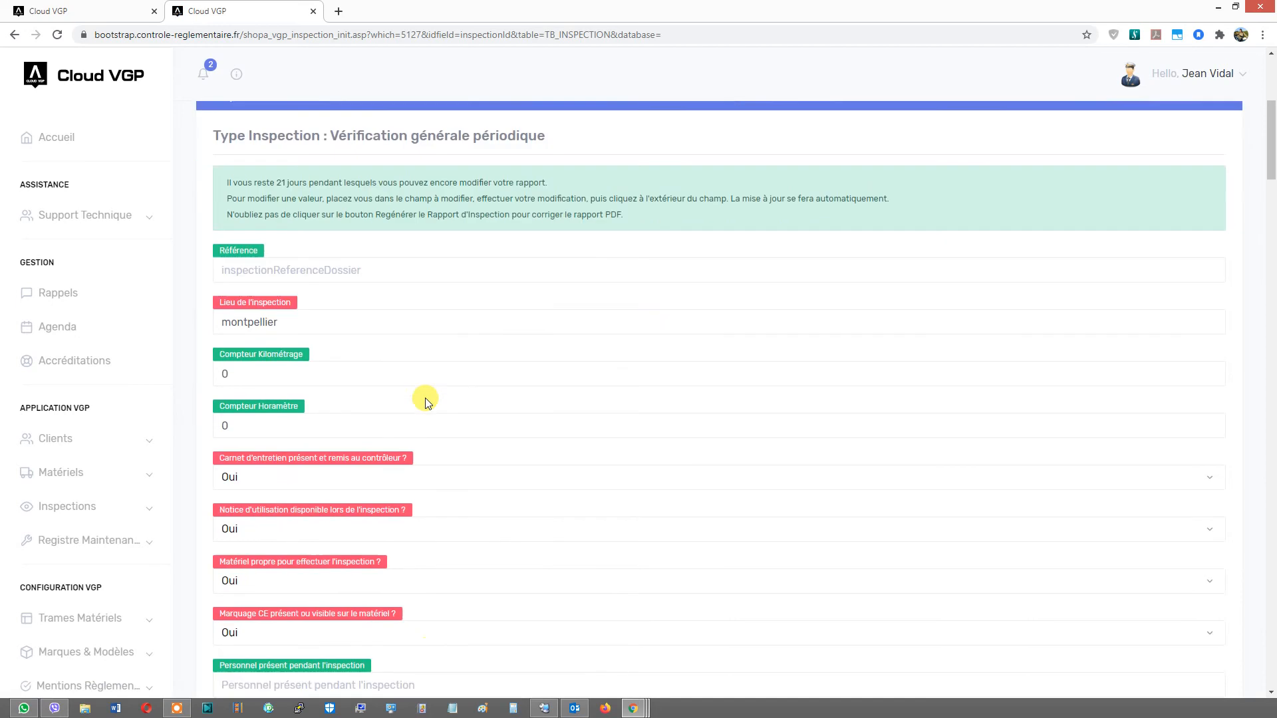
- Review the inspection's general and documentation-and-signage control point rows
scroll(399, 207, up, 1)
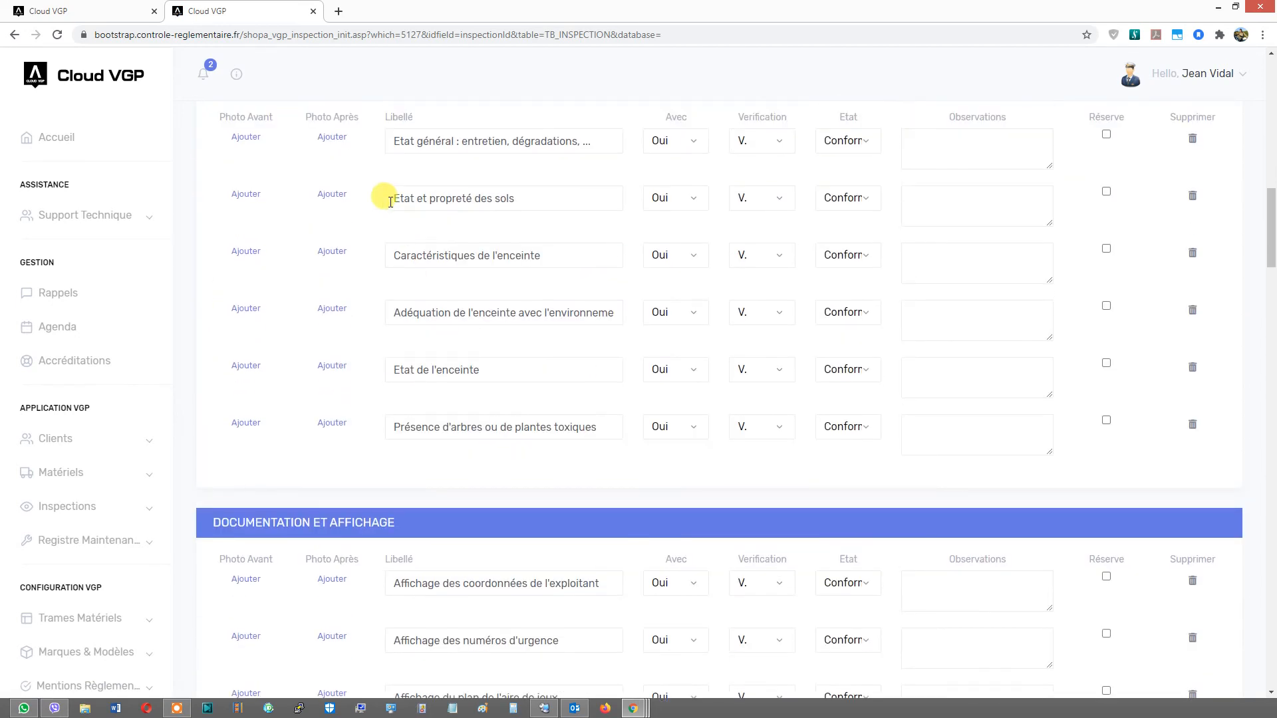
scroll(373, 172, up, 1)
click(403, 208)
click(403, 265)
click(407, 320)
click(406, 375)
click(408, 435)
click(400, 492)
scroll(348, 428, down, 5)
scroll(342, 393, down, 2)
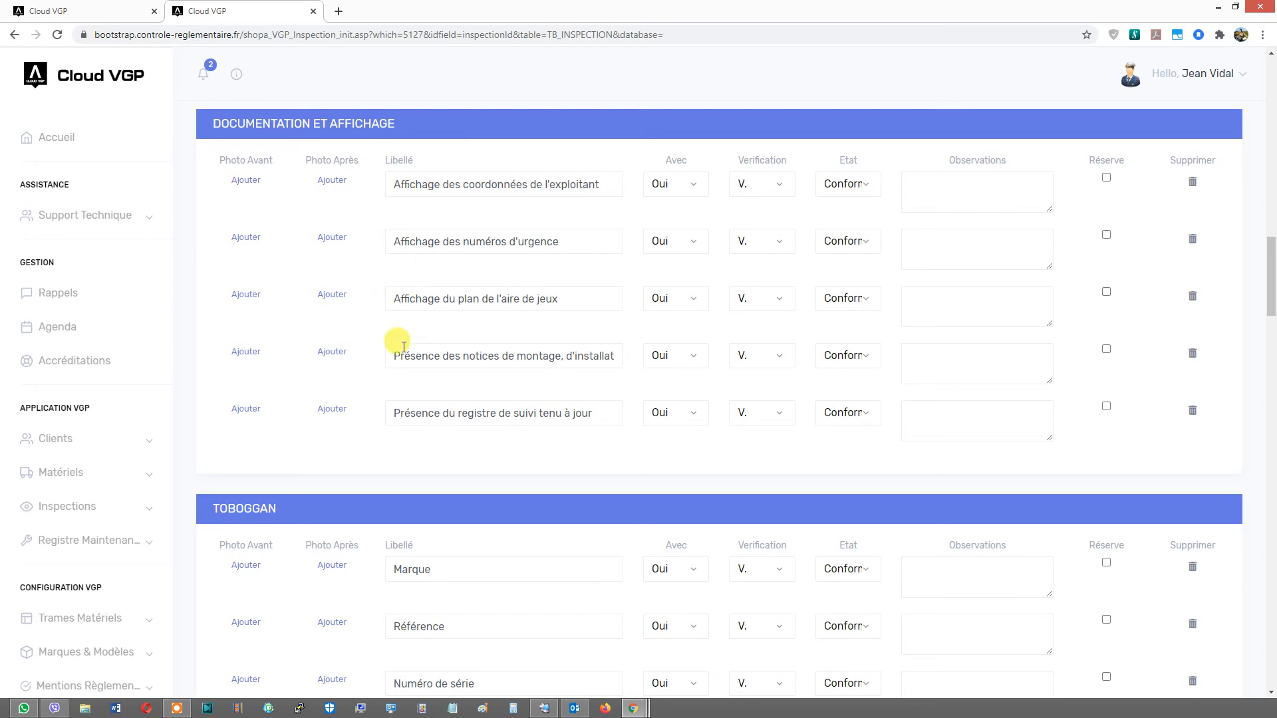
- Scroll through and review the Toboggan control point rows of inspection 1015
scroll(399, 379, down, 5)
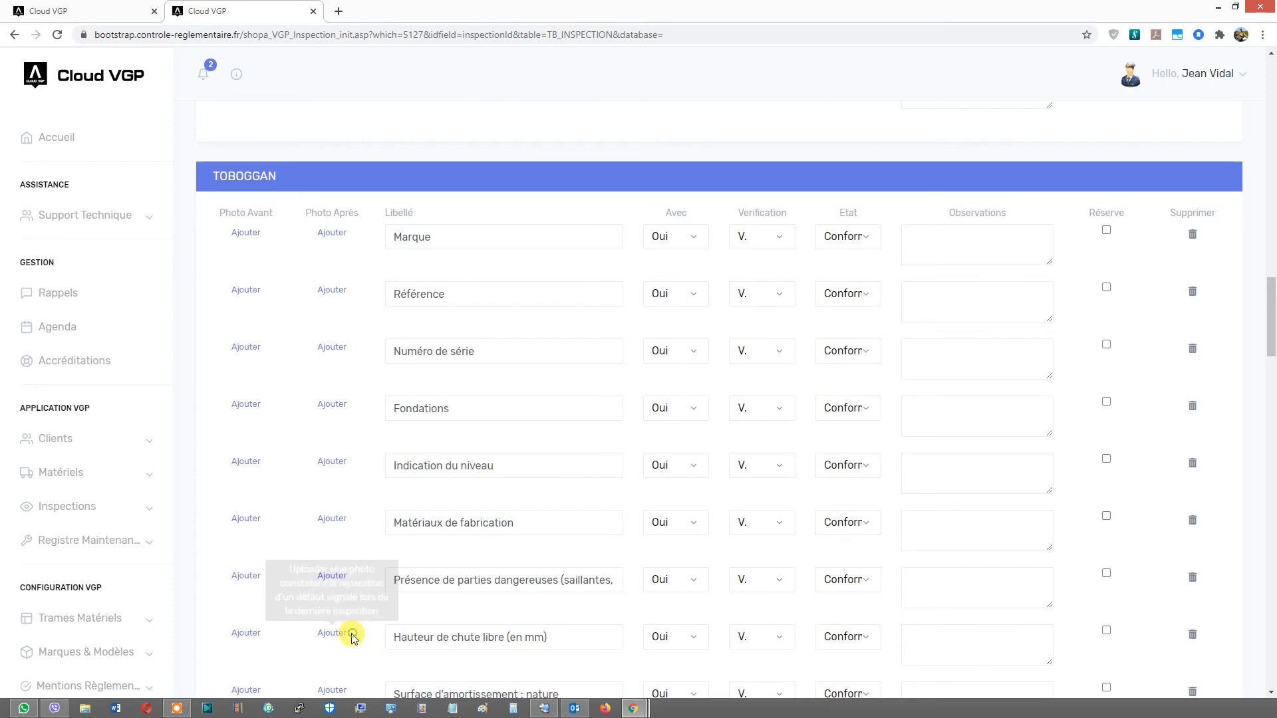
scroll(372, 618, down, 6)
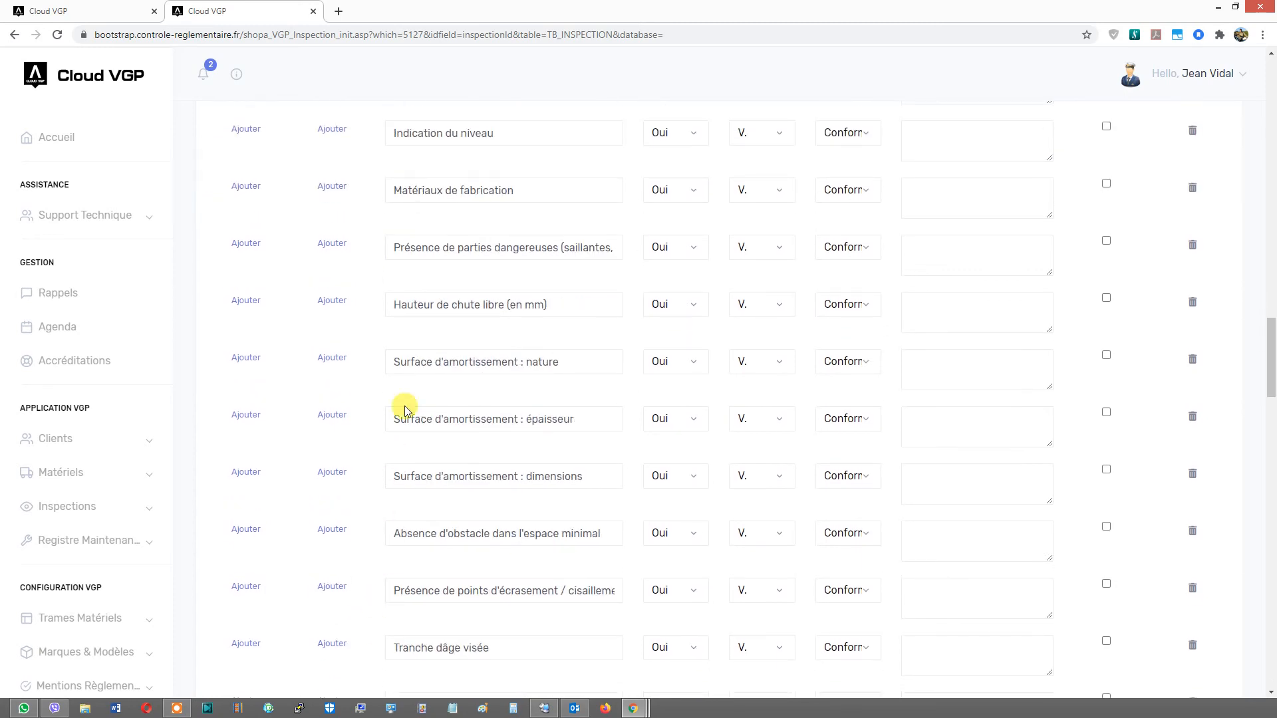
scroll(419, 313, down, 2)
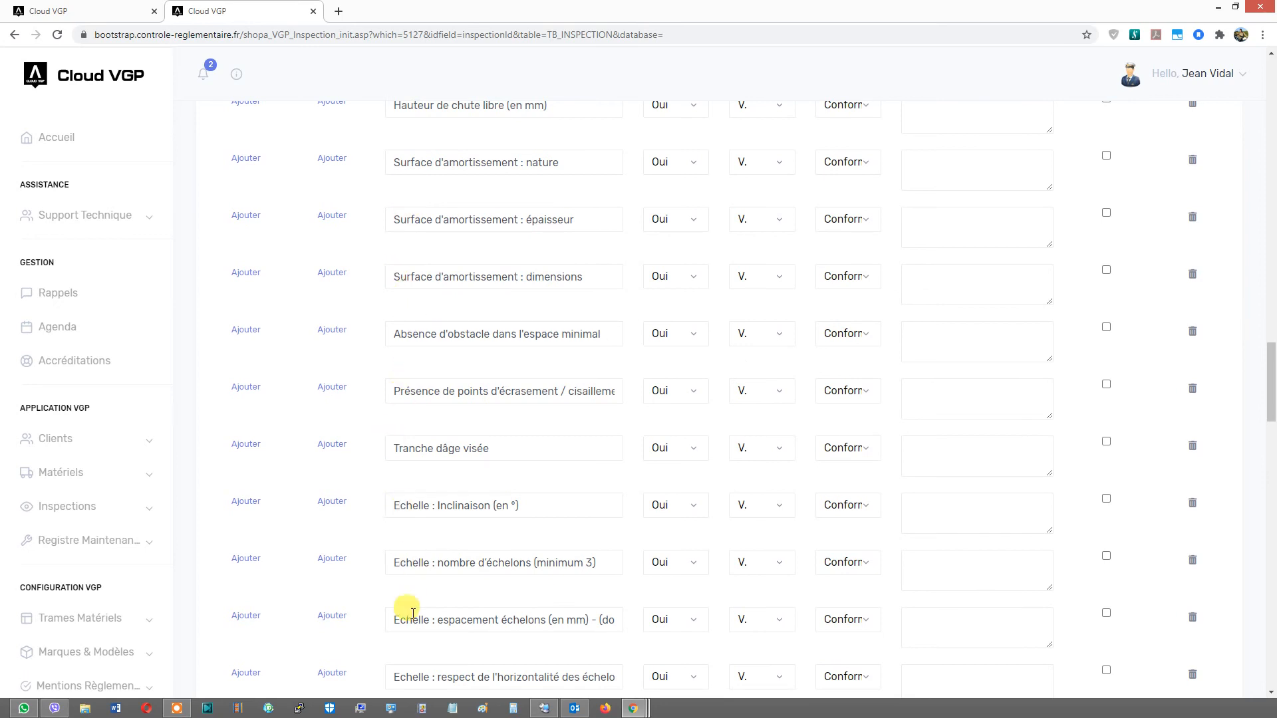
scroll(403, 665, down, 2)
scroll(405, 667, down, 7)
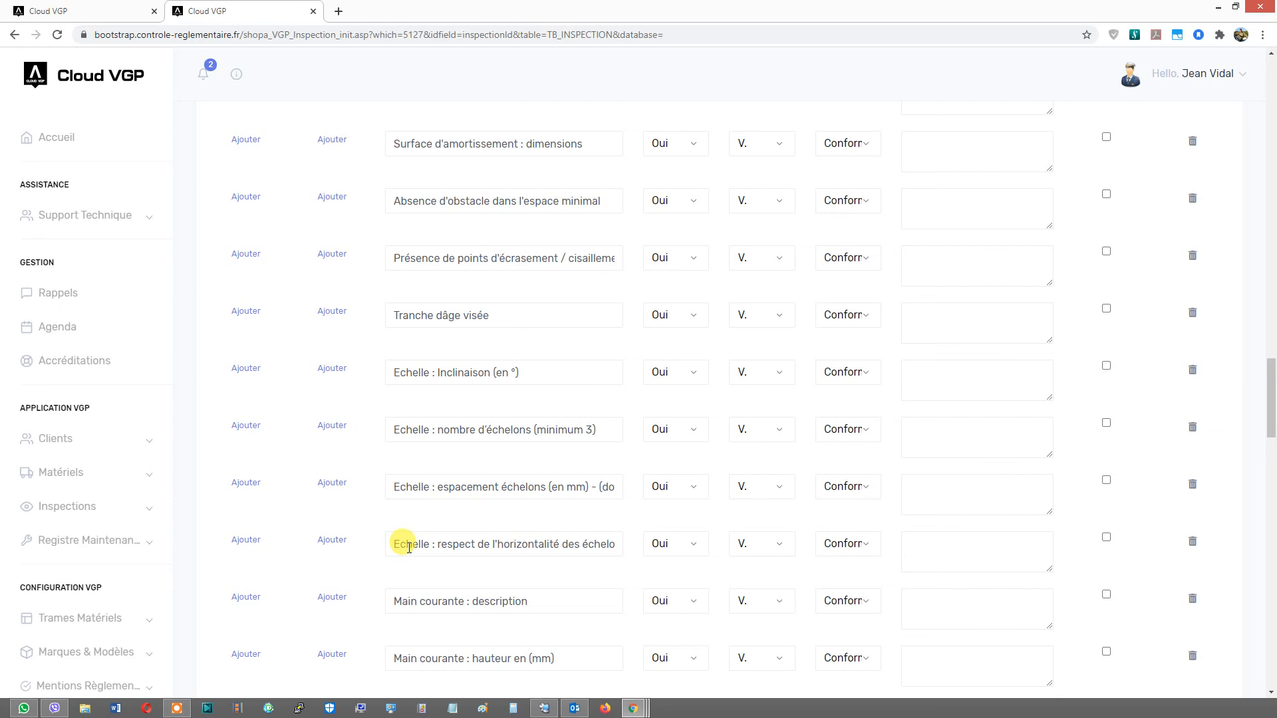
scroll(404, 319, down, 1)
scroll(402, 168, up, 2)
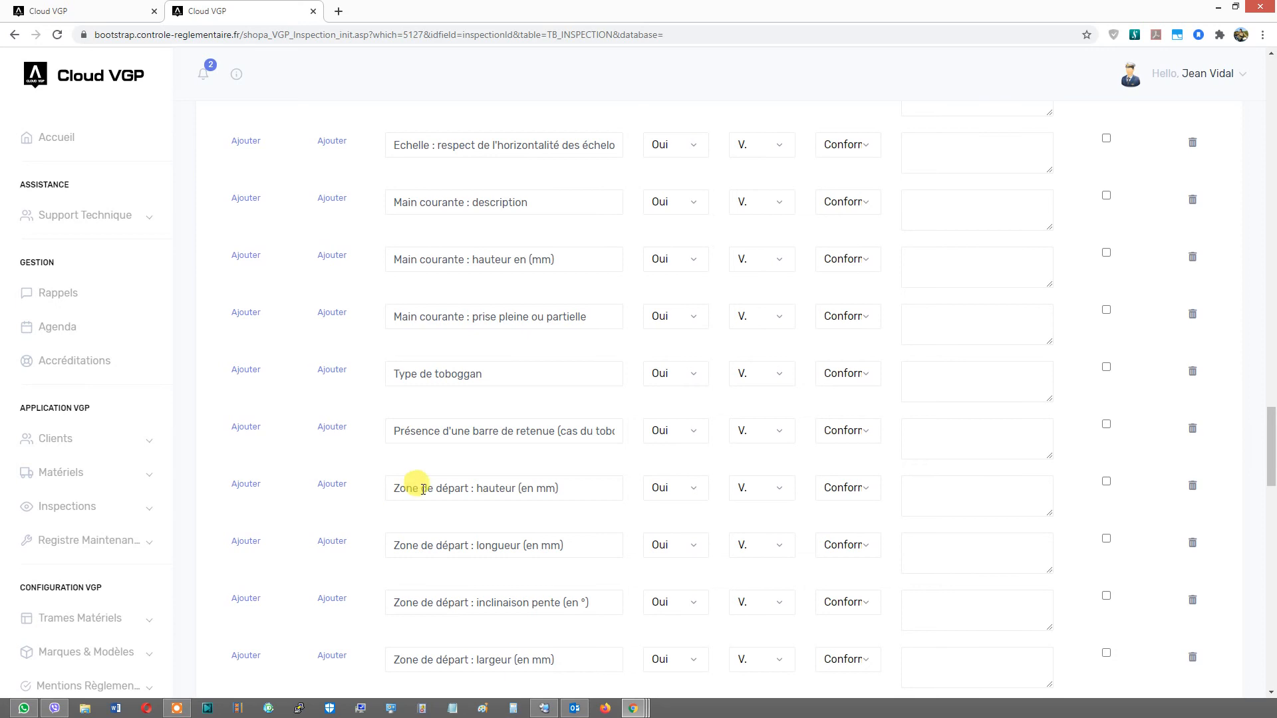
scroll(405, 649, down, 3)
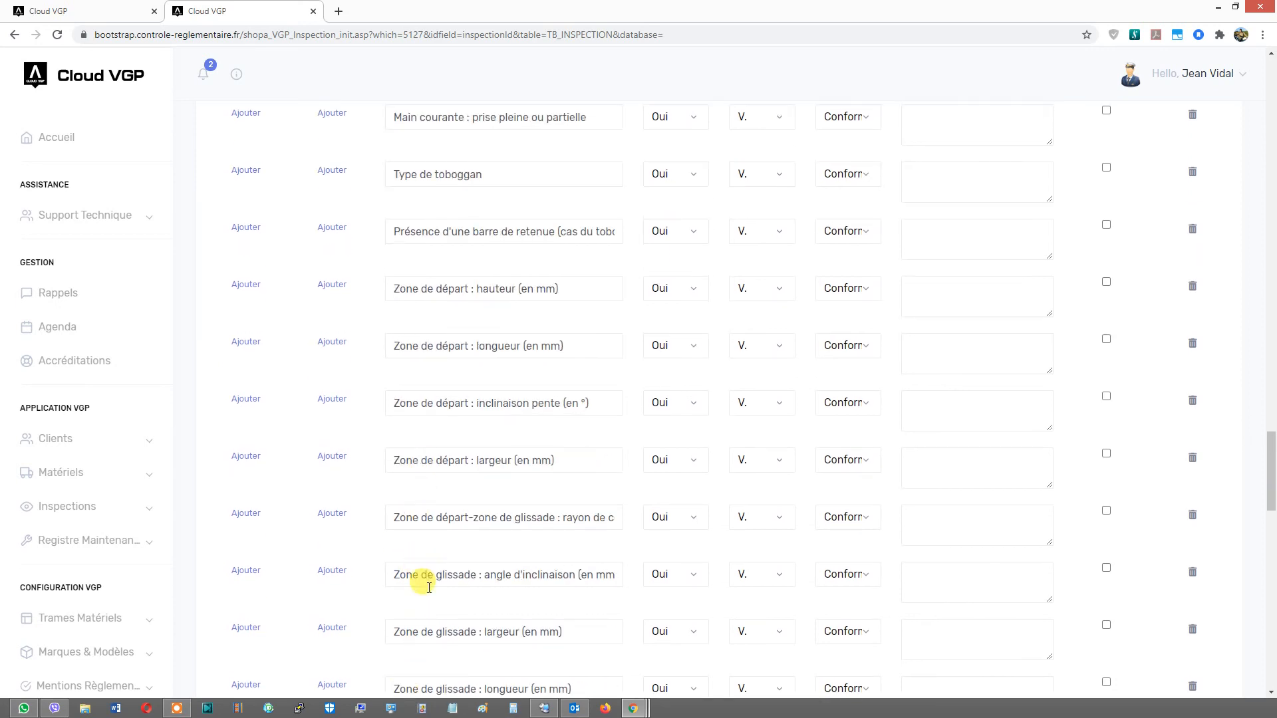
scroll(419, 585, down, 3)
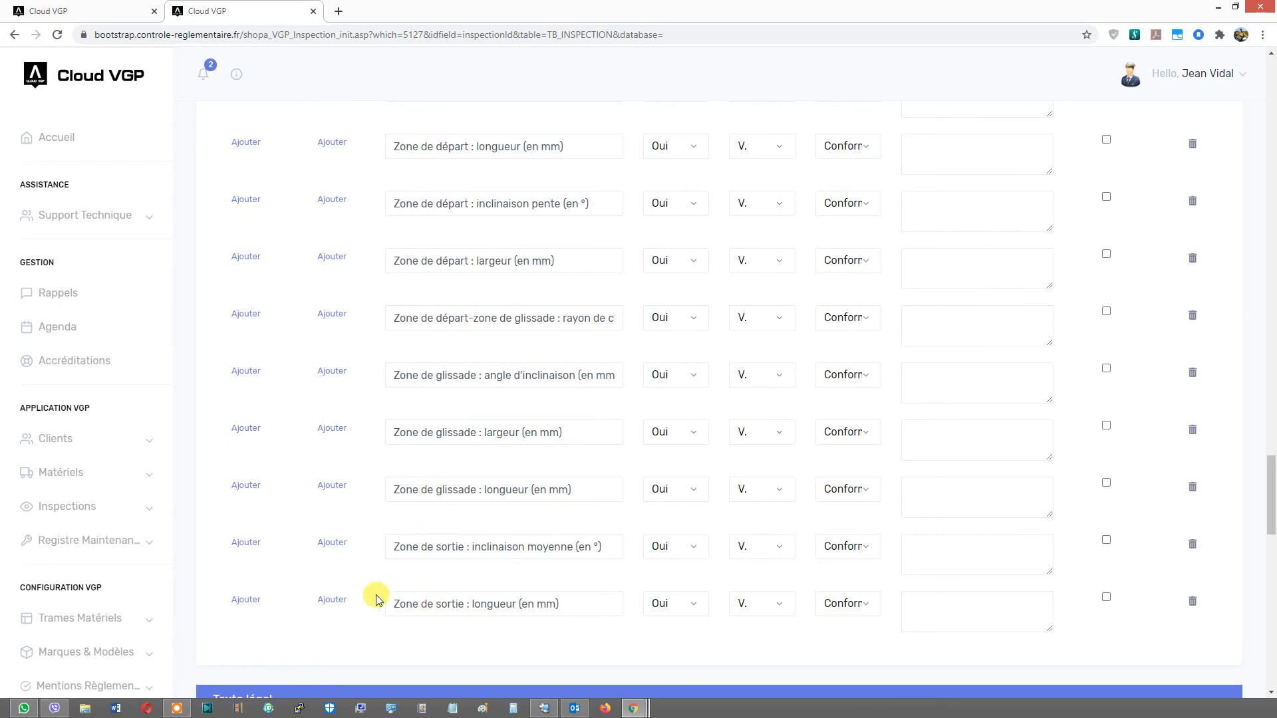
scroll(376, 589, up, 7)
scroll(572, 213, up, 10)
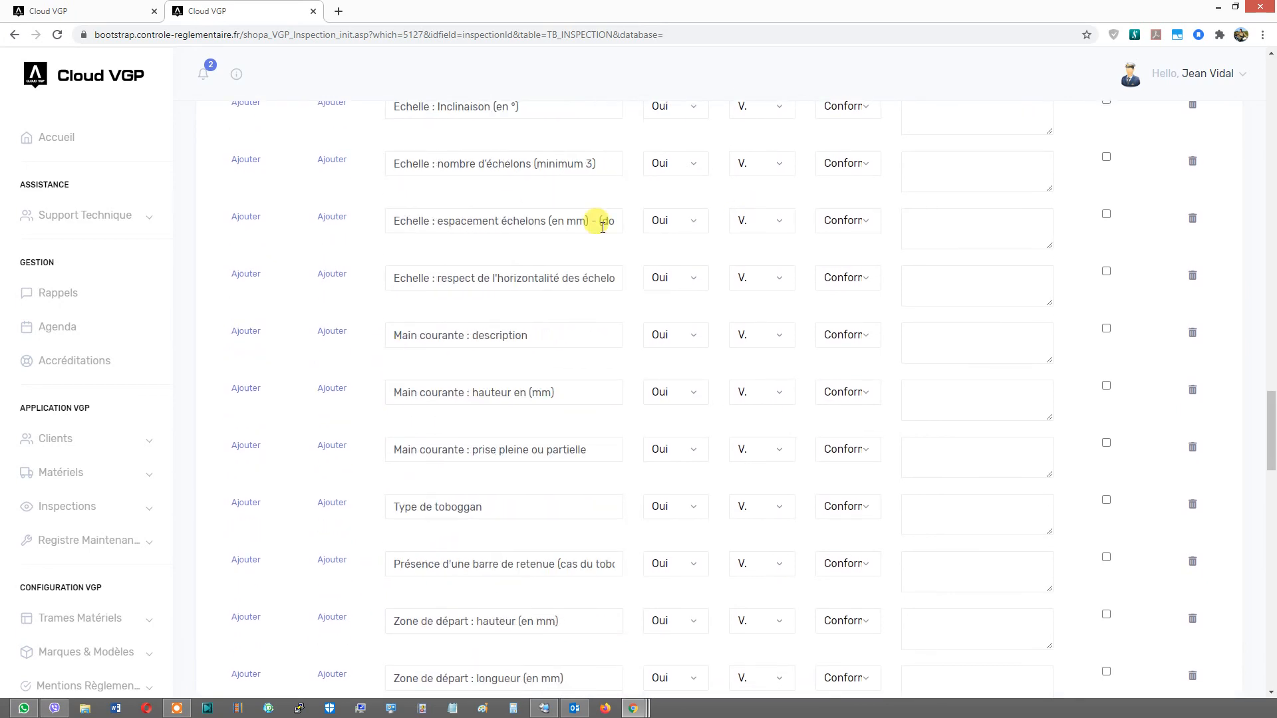
scroll(578, 218, up, 7)
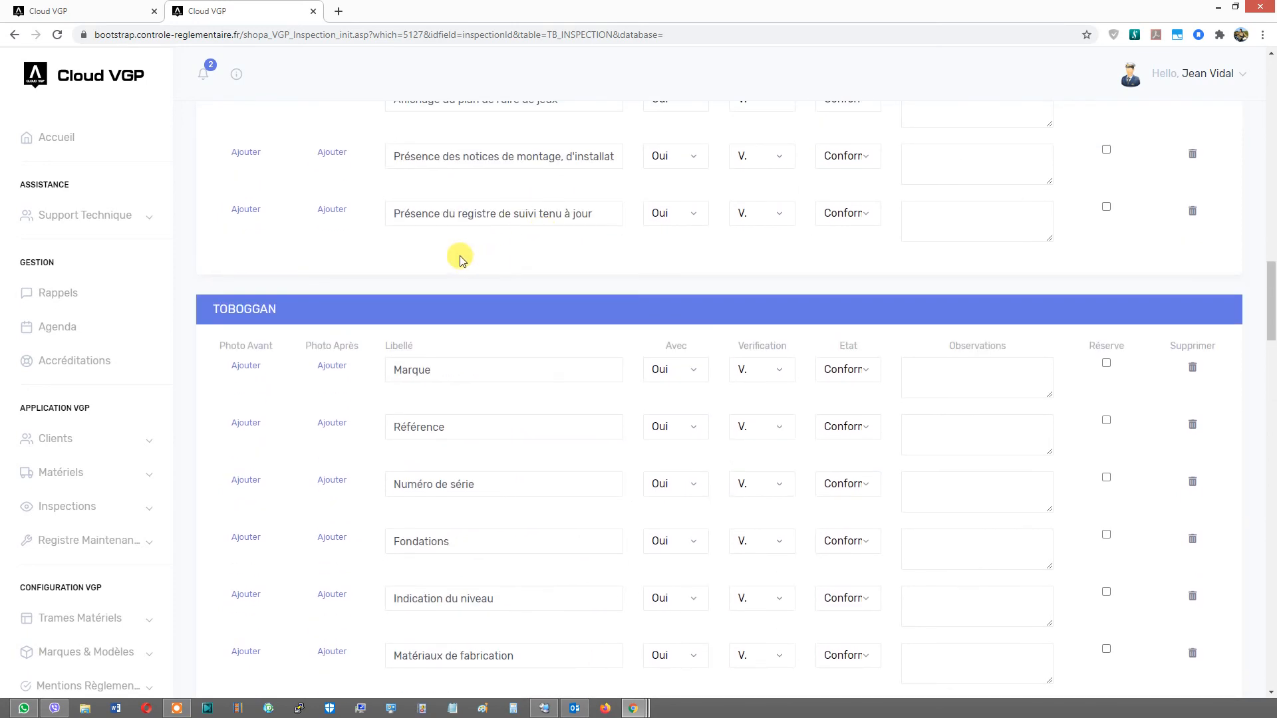
- Check the account's token balance in the information panel above the inspection summary
click(237, 75)
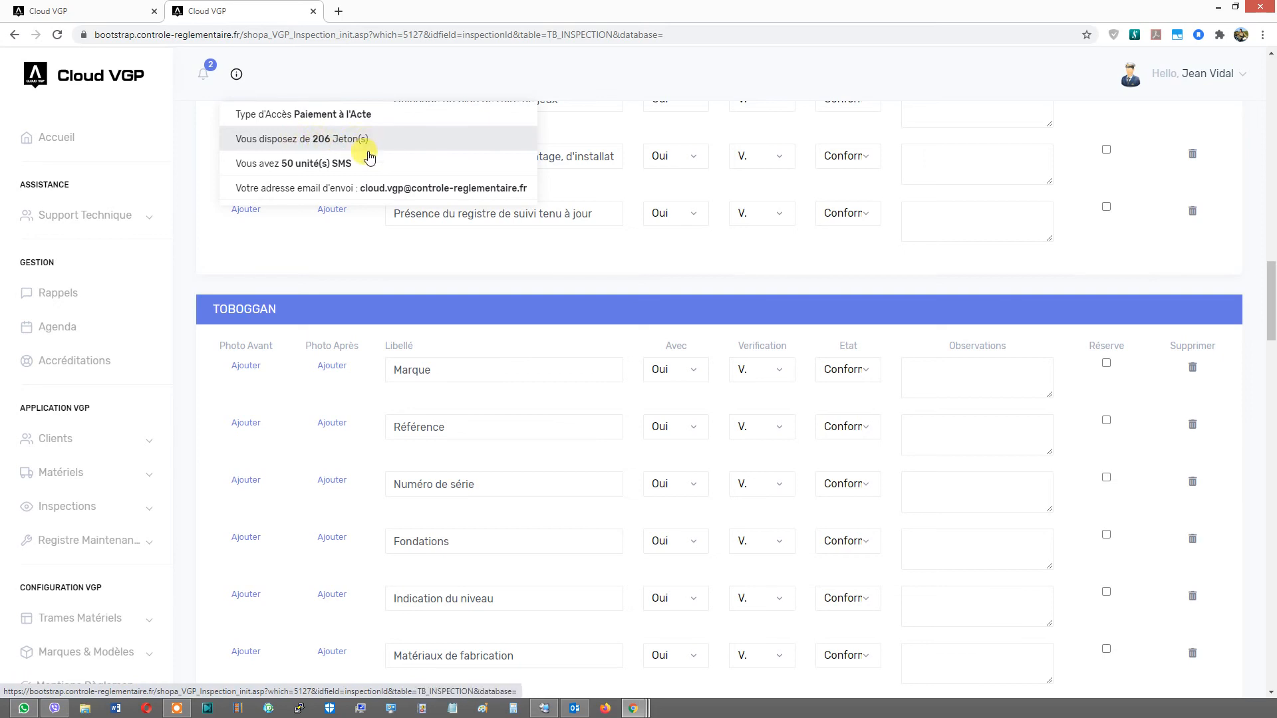
click(326, 230)
scroll(329, 233, up, 4)
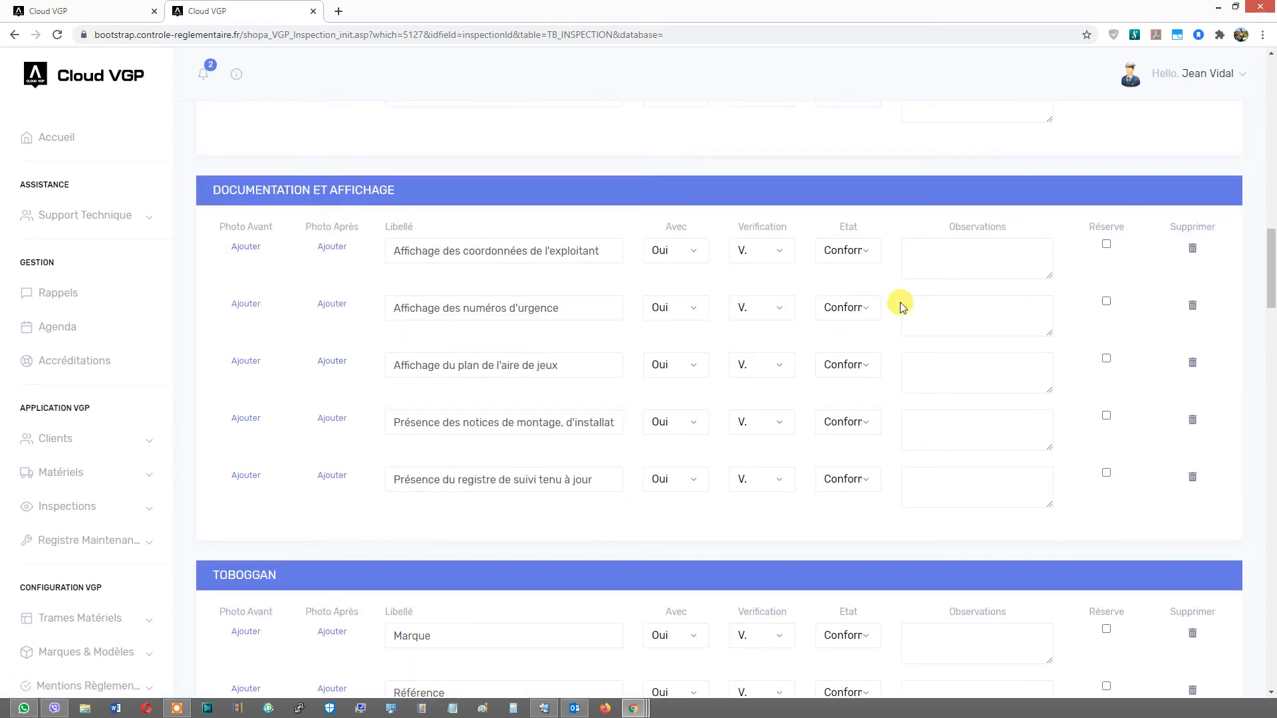
drag(1270, 270, 1271, 123)
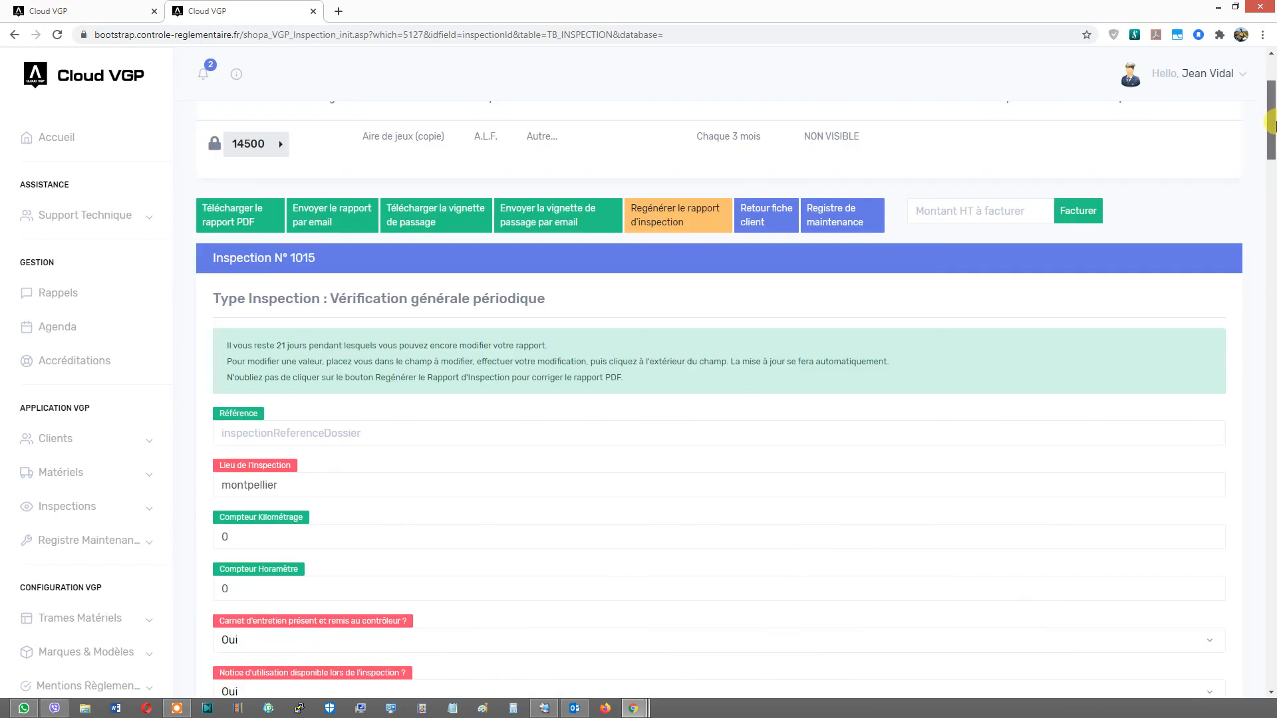
click(236, 75)
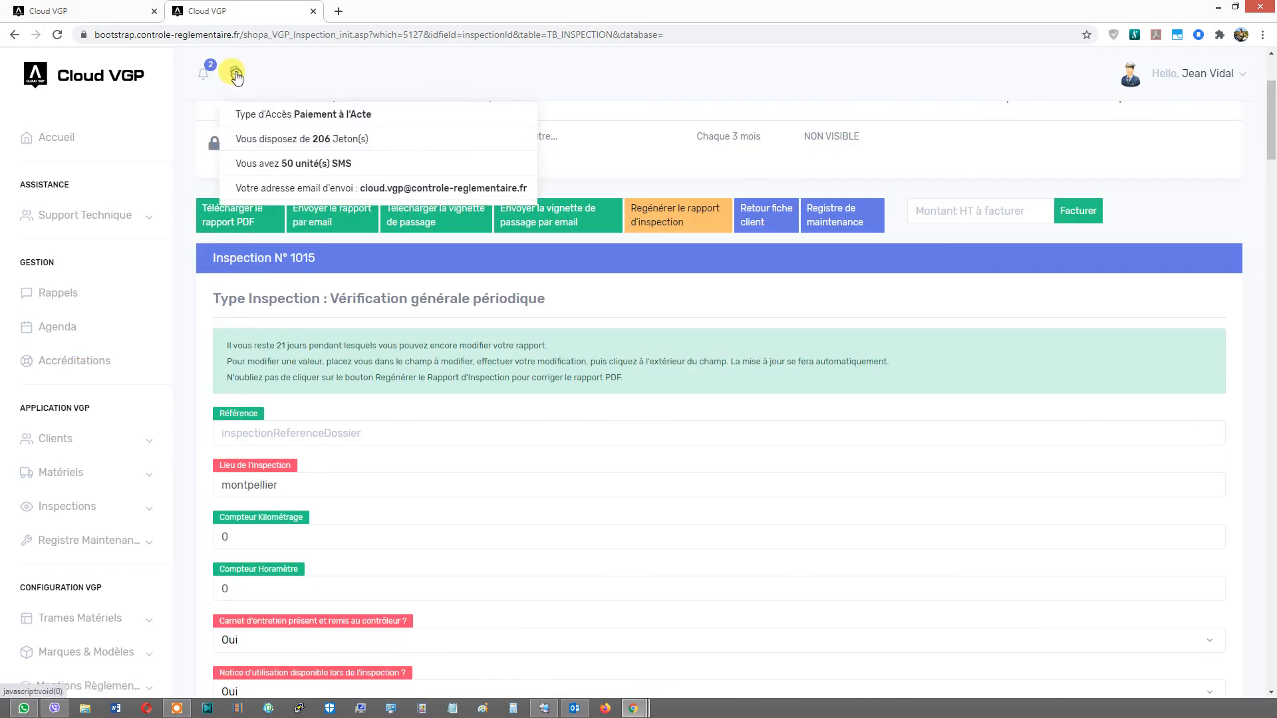
scroll(129, 322, down, 3)
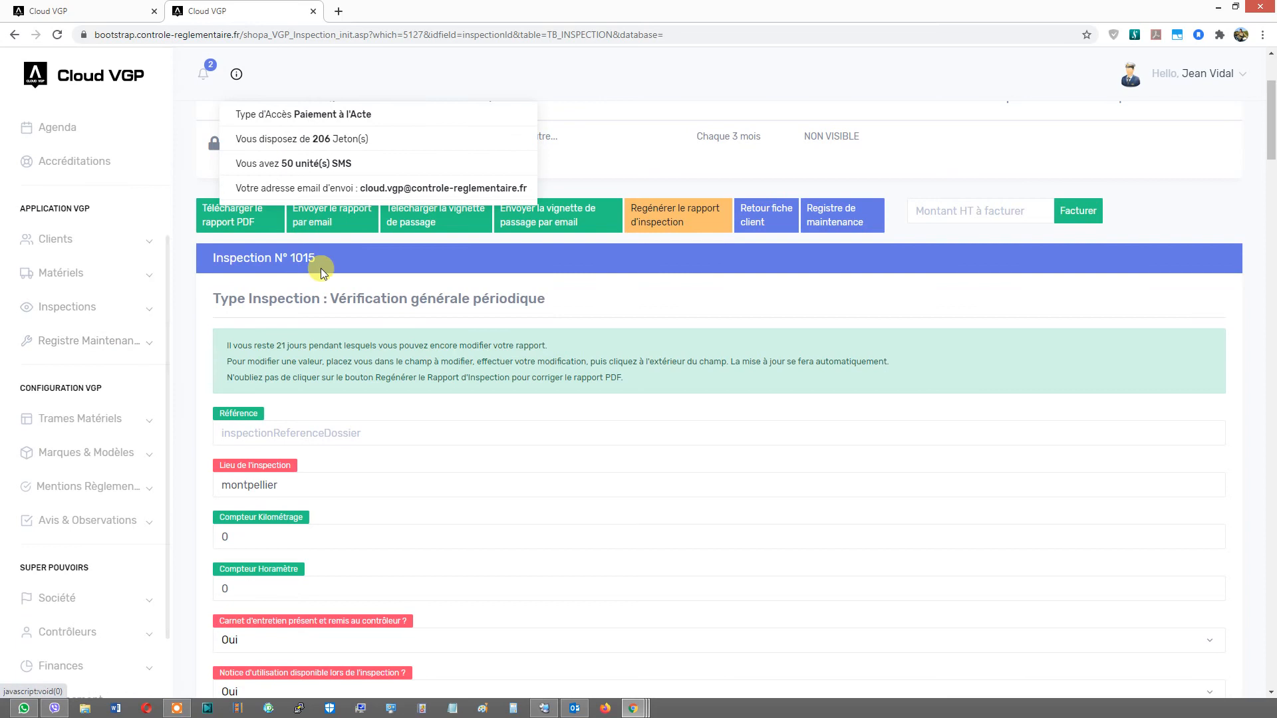
scroll(323, 276, up, 3)
click(308, 351)
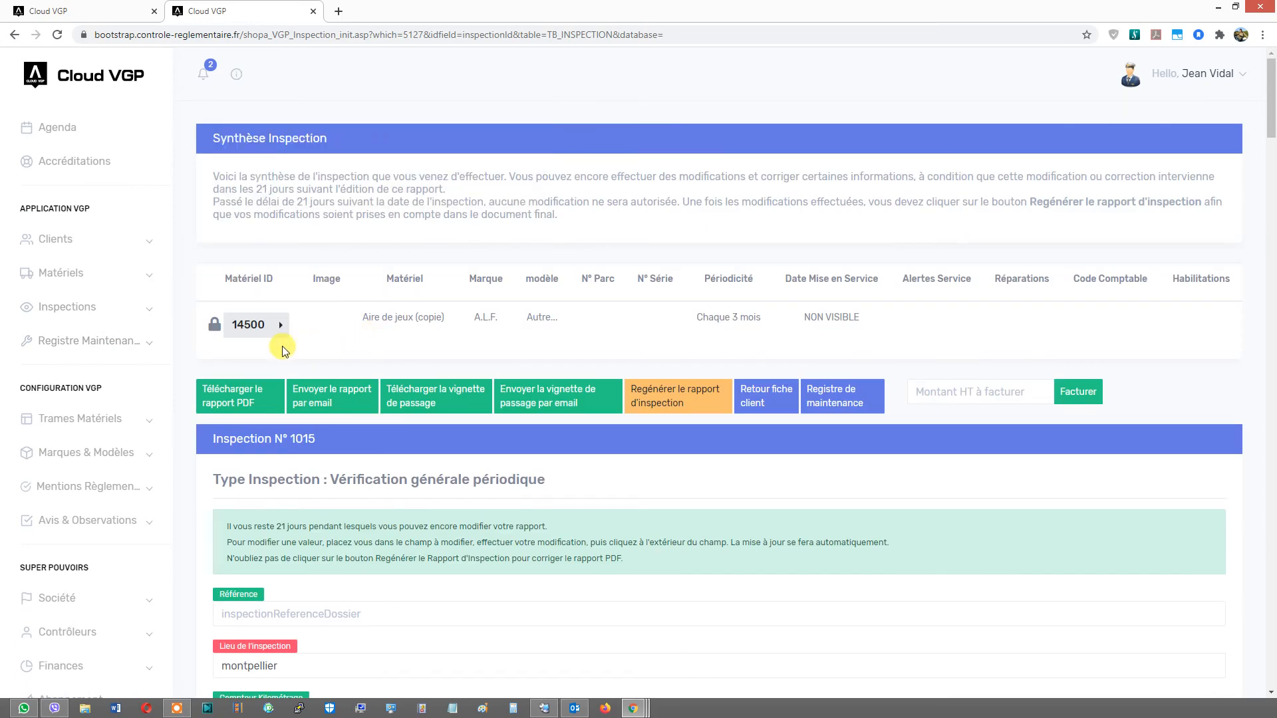
- Open the full equipment frame library, search for "char" and open the Chargeuse frame
scroll(123, 525, down, 1)
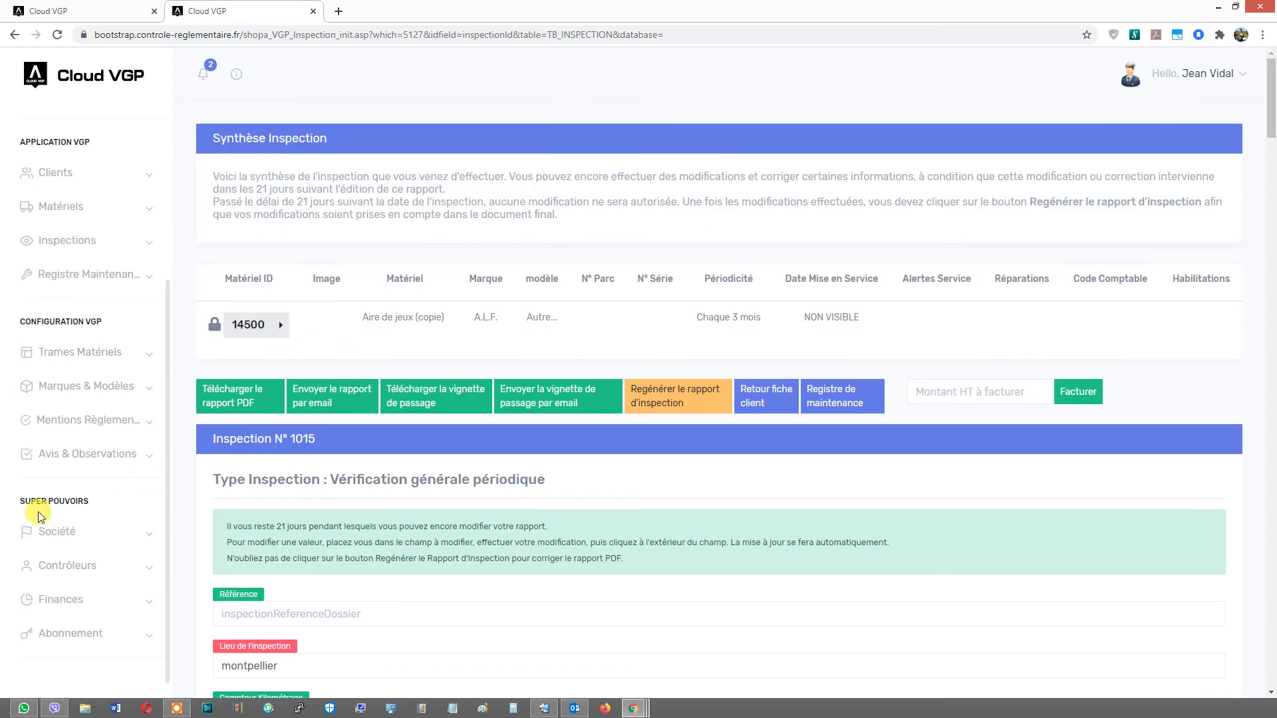
click(50, 540)
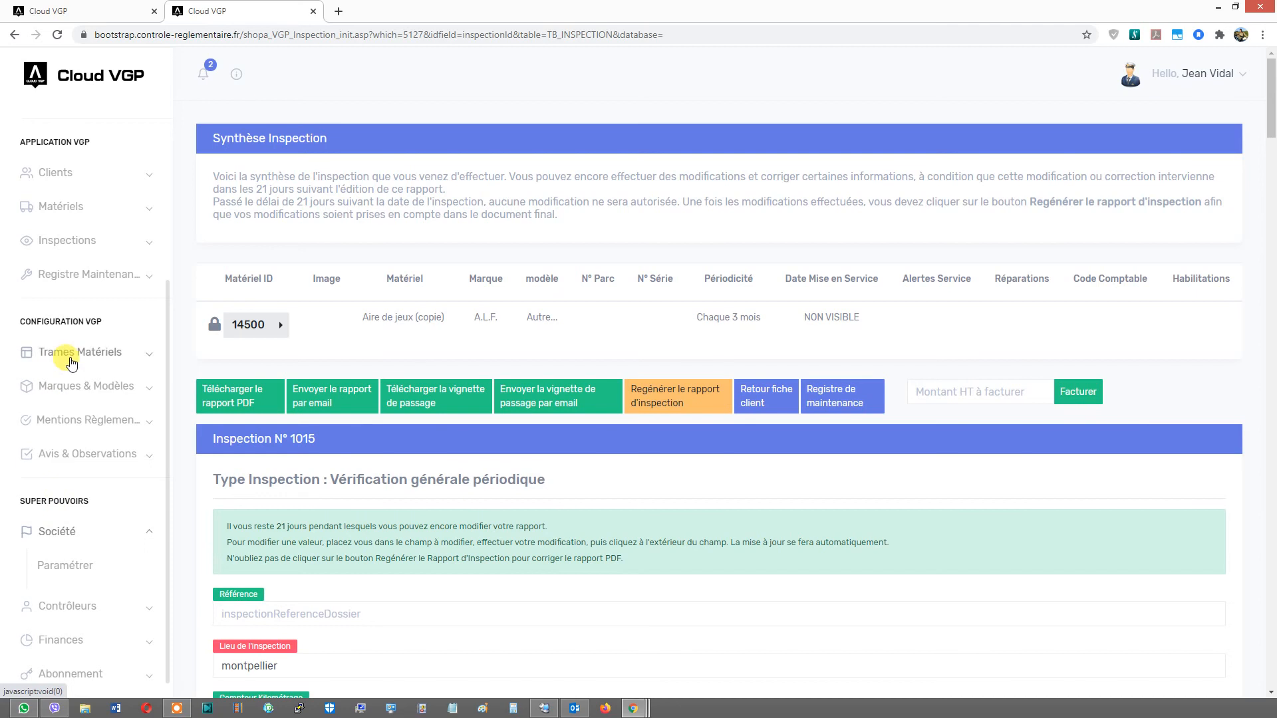
click(70, 354)
click(73, 383)
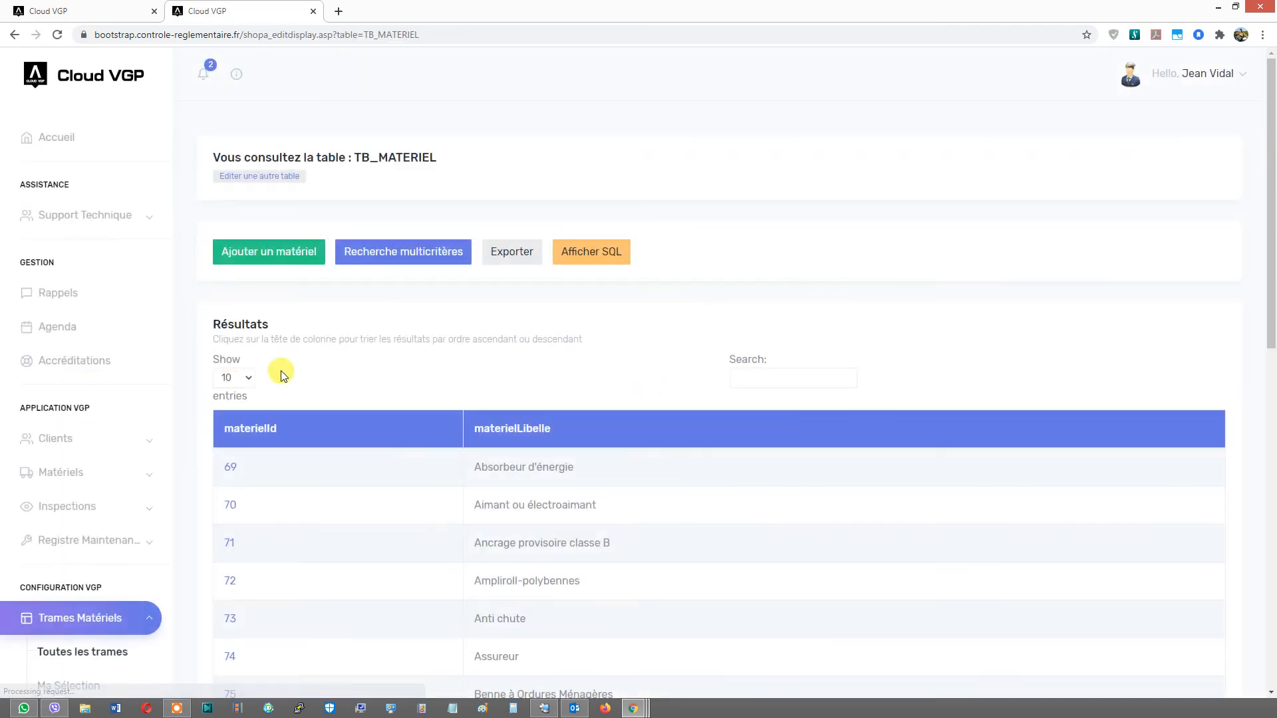
click(749, 372)
text(char)
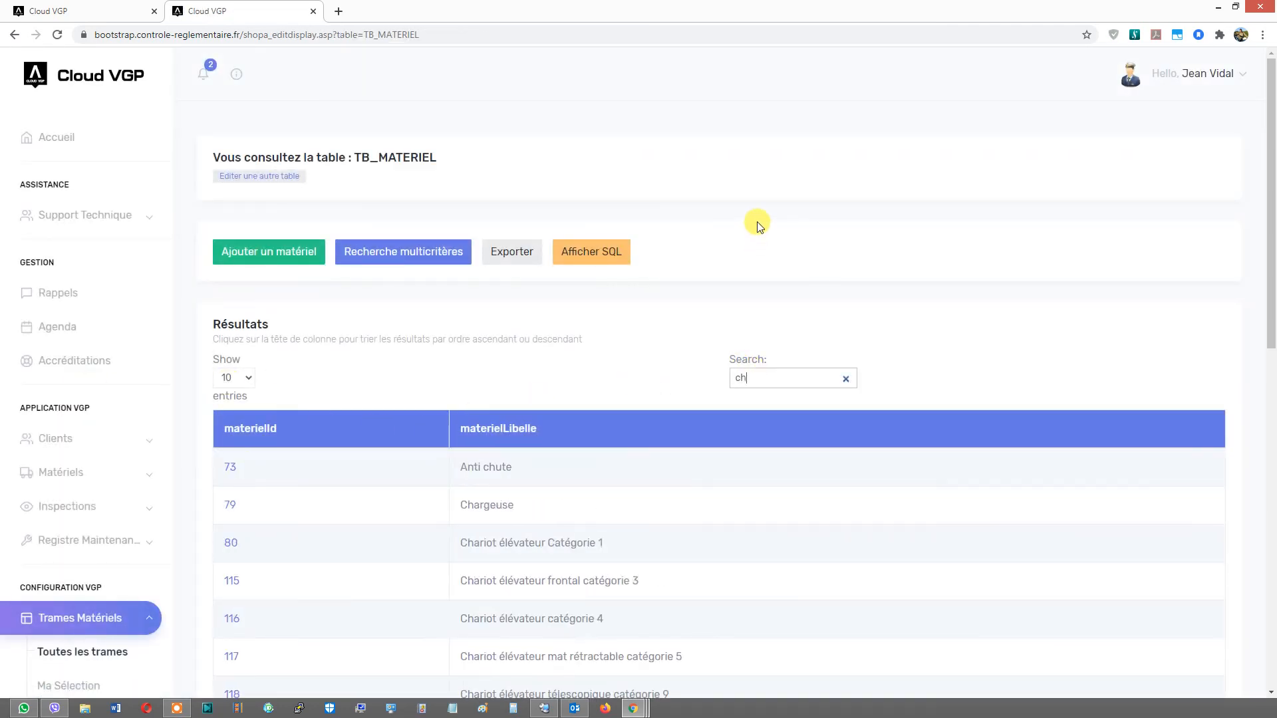
click(499, 461)
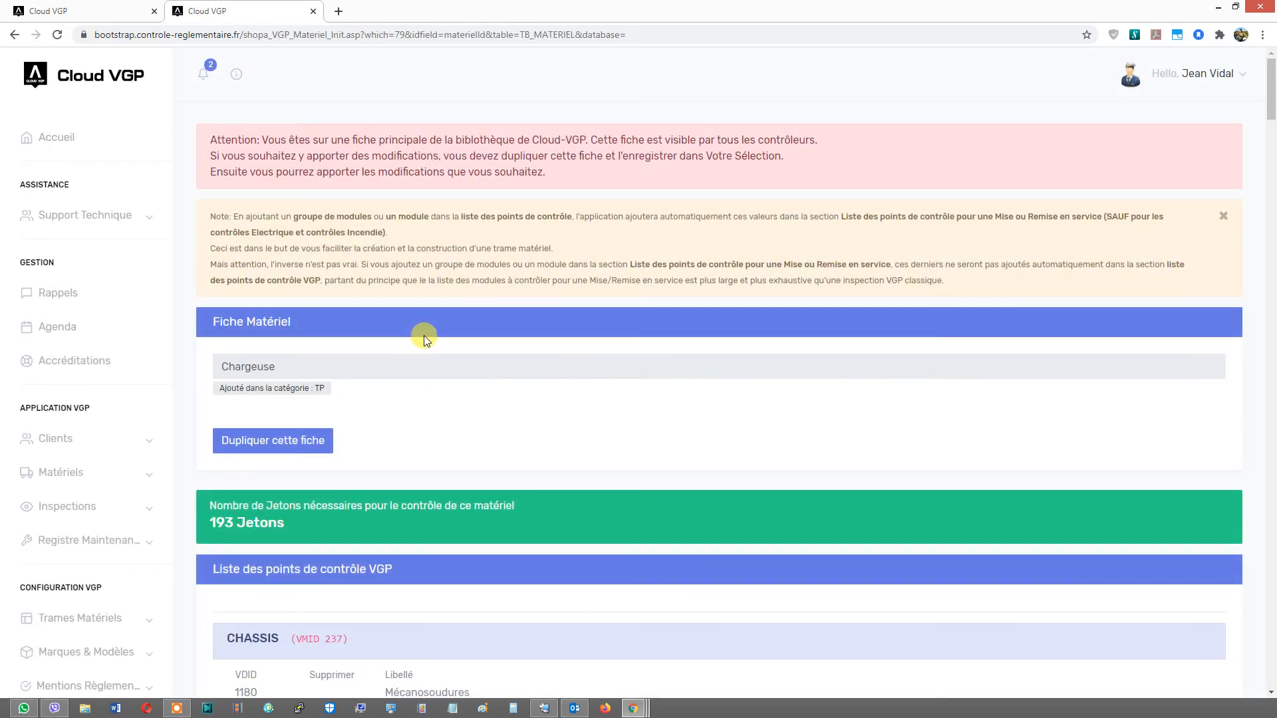
- Return to the frame list and review the Cabine de pulvérisation peinture et vernis frame's token cost and control points
click(14, 35)
scroll(552, 379, down, 3)
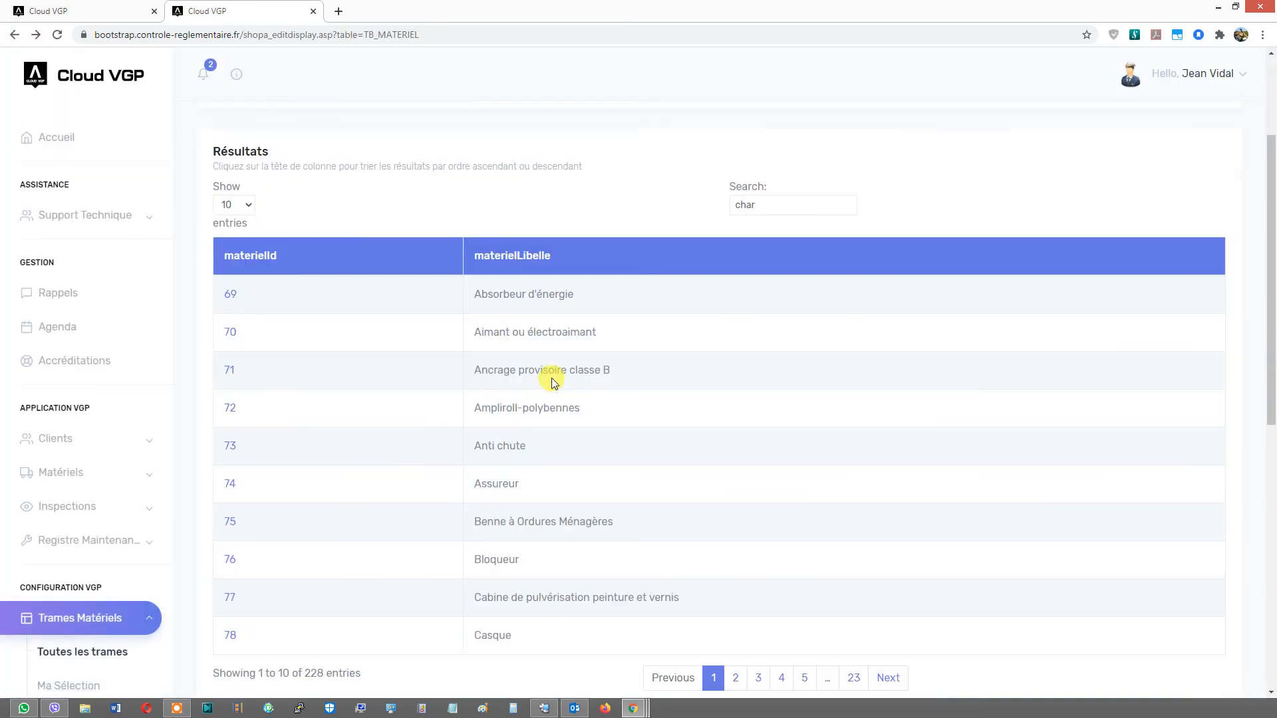
scroll(429, 401, down, 2)
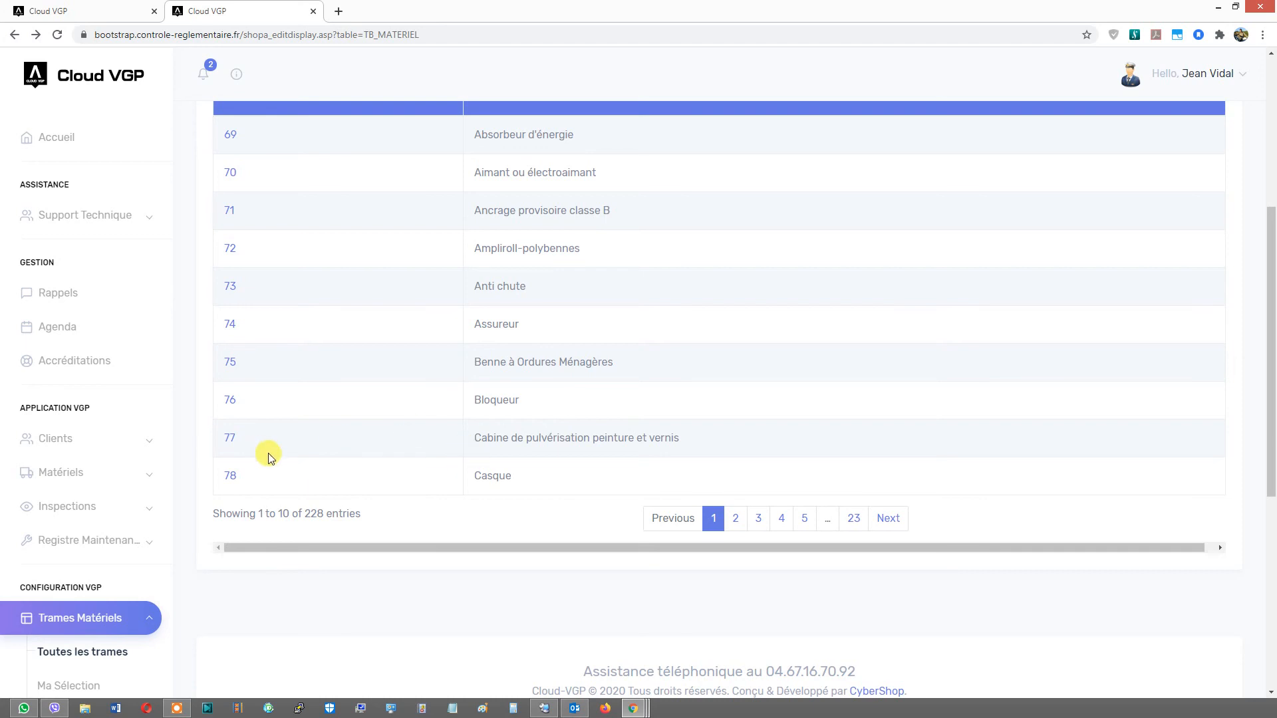
click(226, 439)
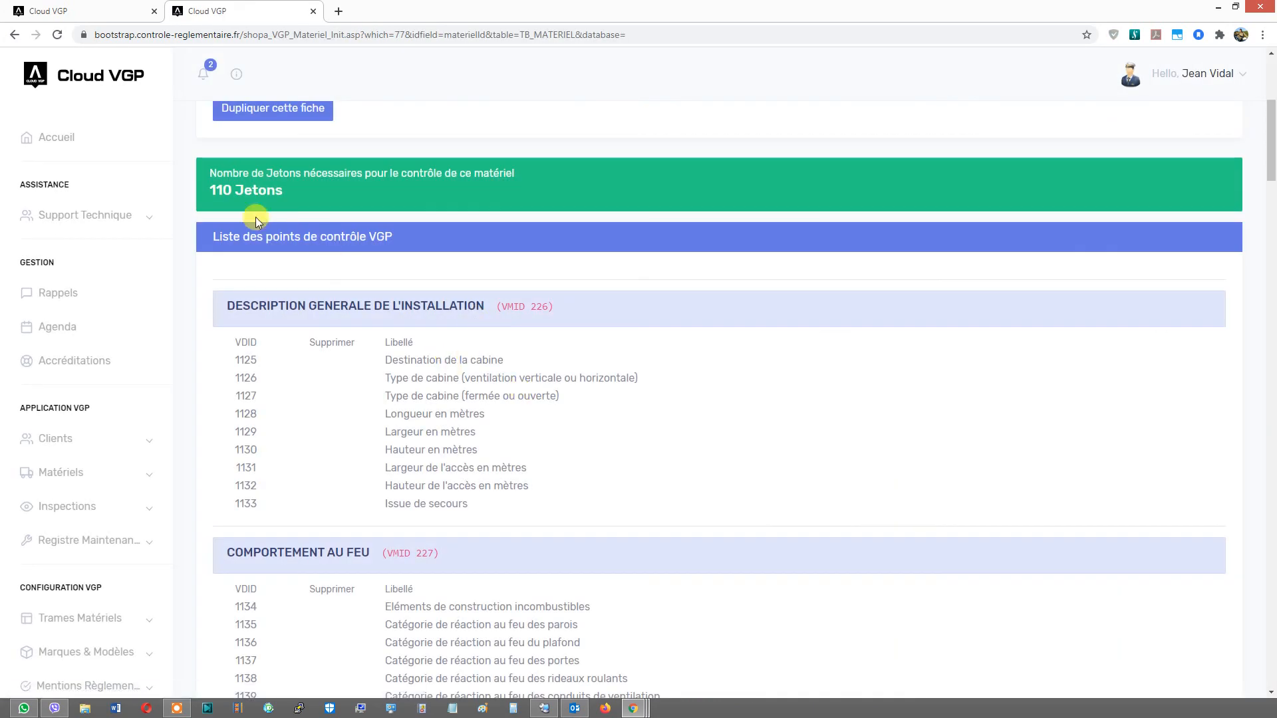
scroll(1187, 148, down, 20)
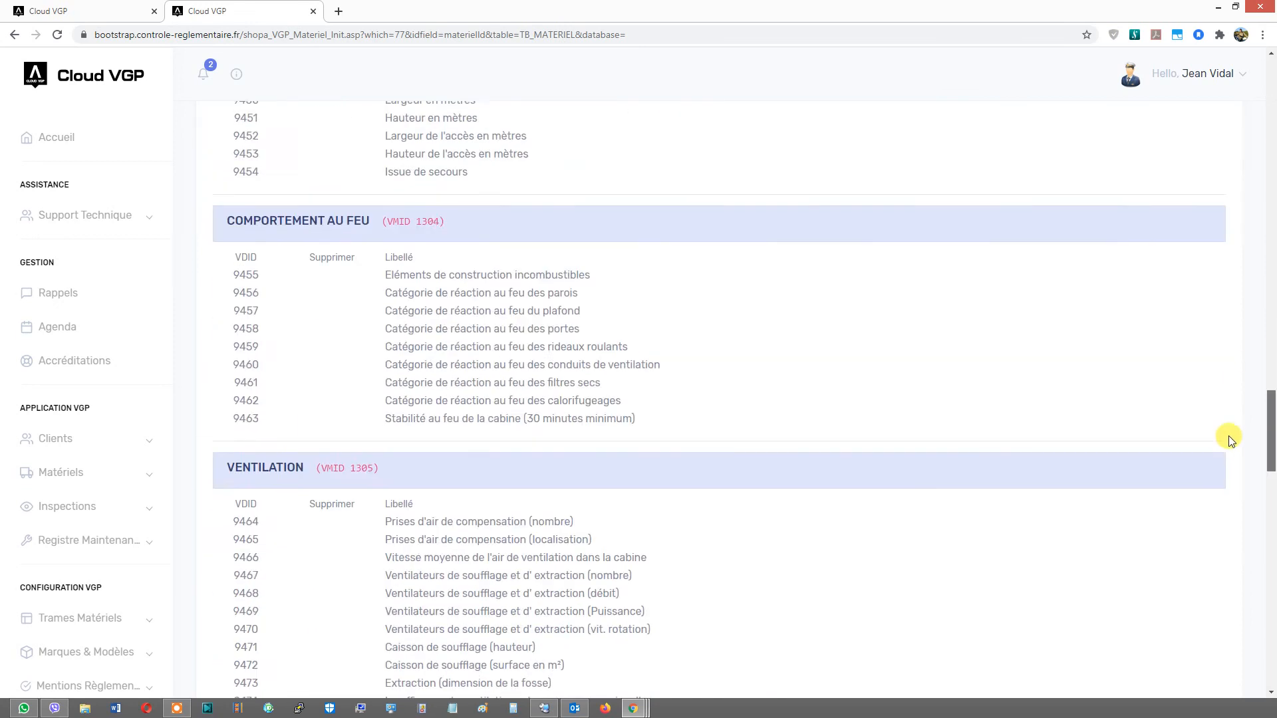
drag(1232, 614, 1237, 322)
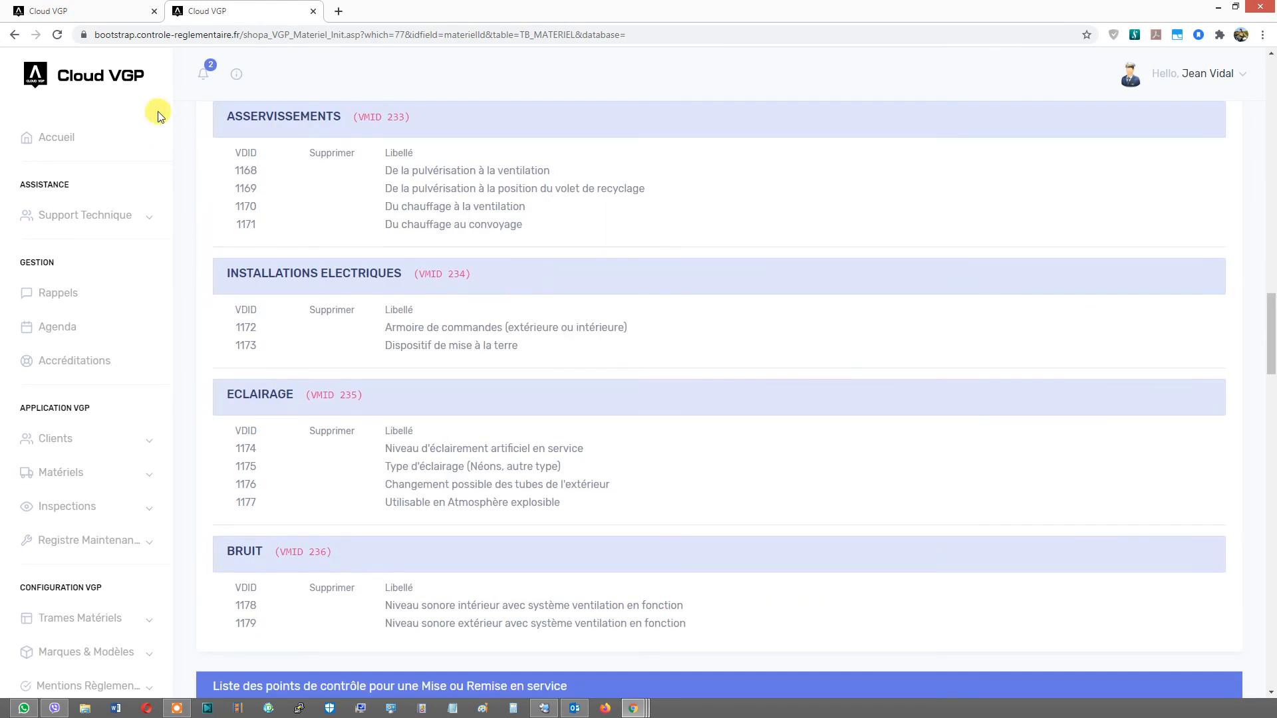
click(20, 35)
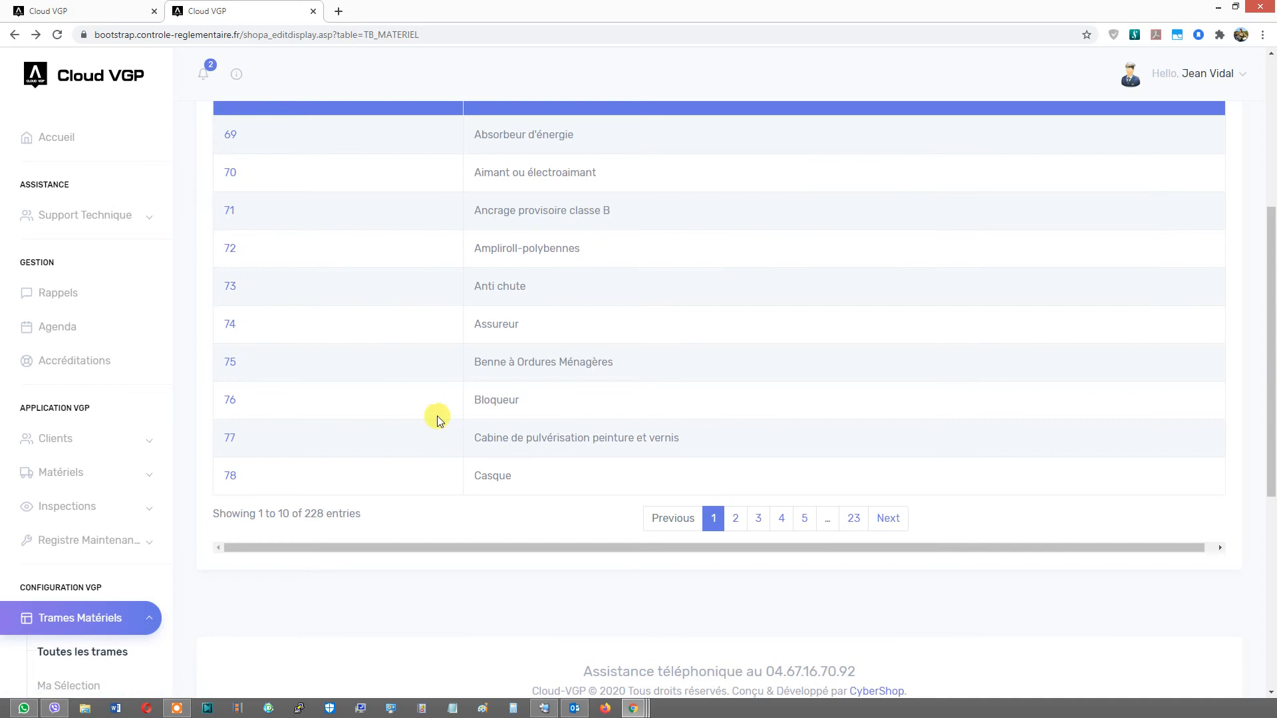
- Search the frame library for "gru" and open the Grue auxiliaire sur porteur frame to check its token cost
scroll(619, 439, up, 4)
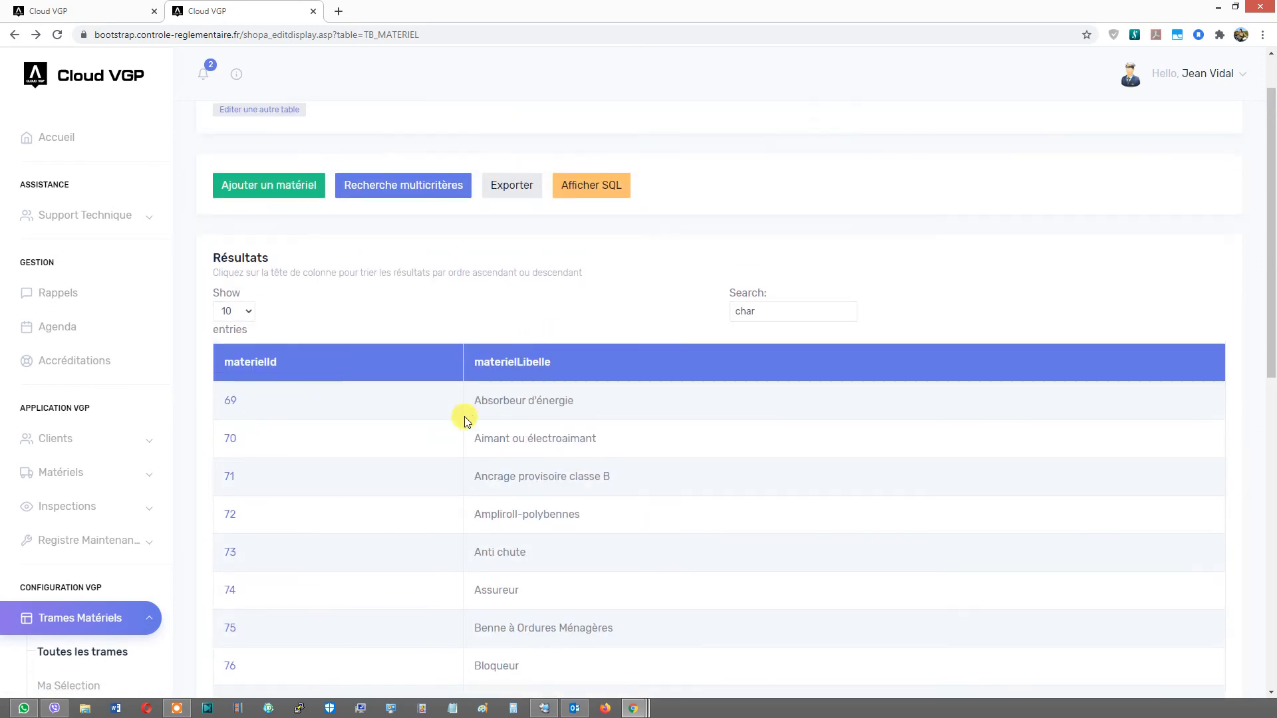
scroll(468, 409, down, 4)
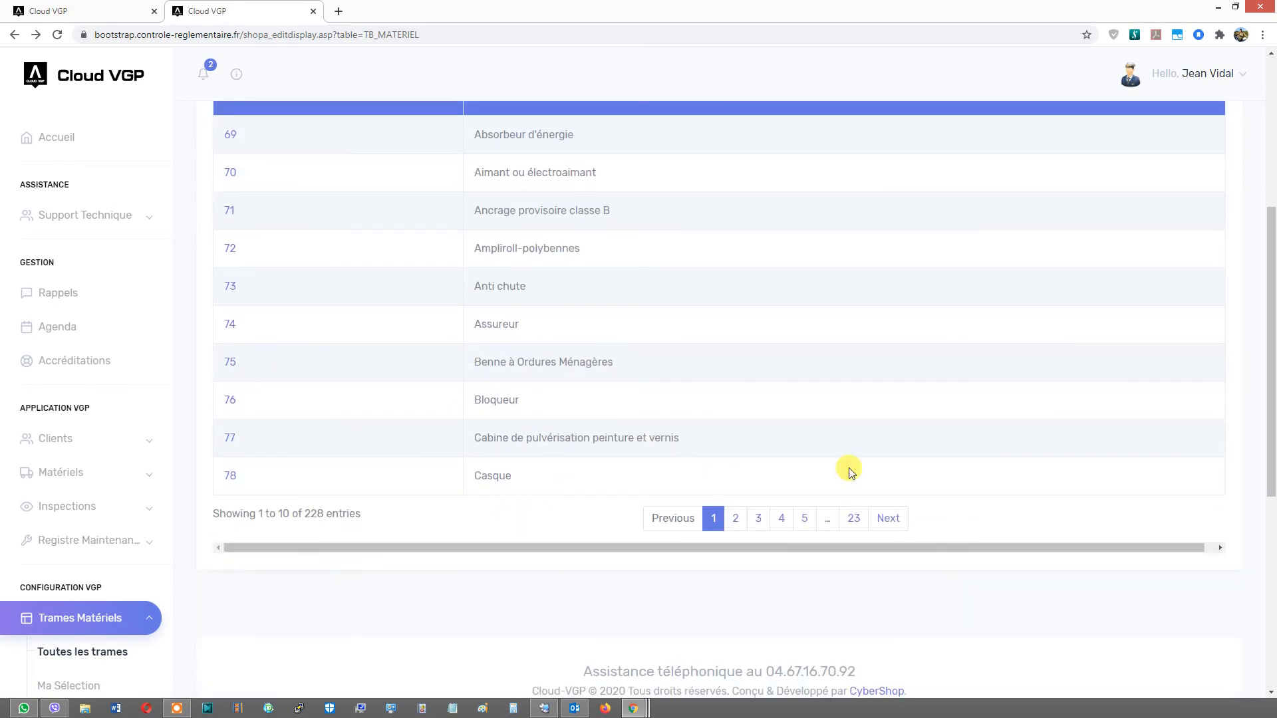
click(735, 519)
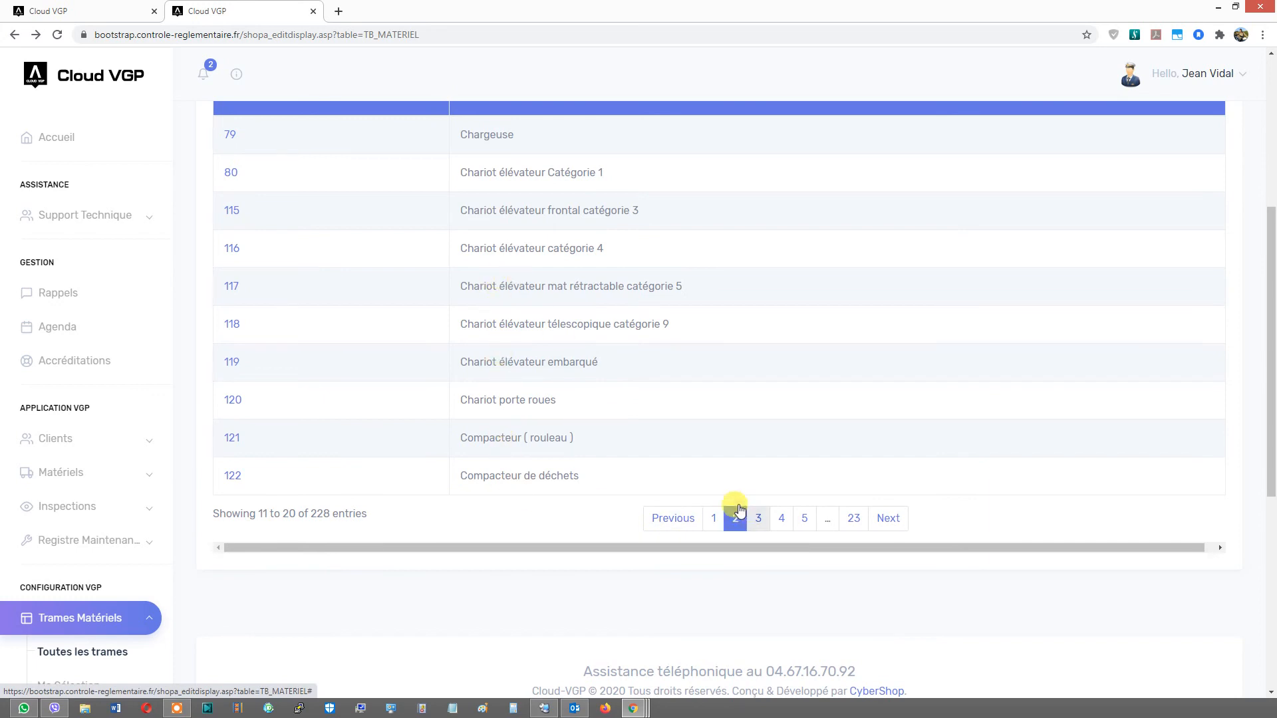
scroll(447, 270, up, 5)
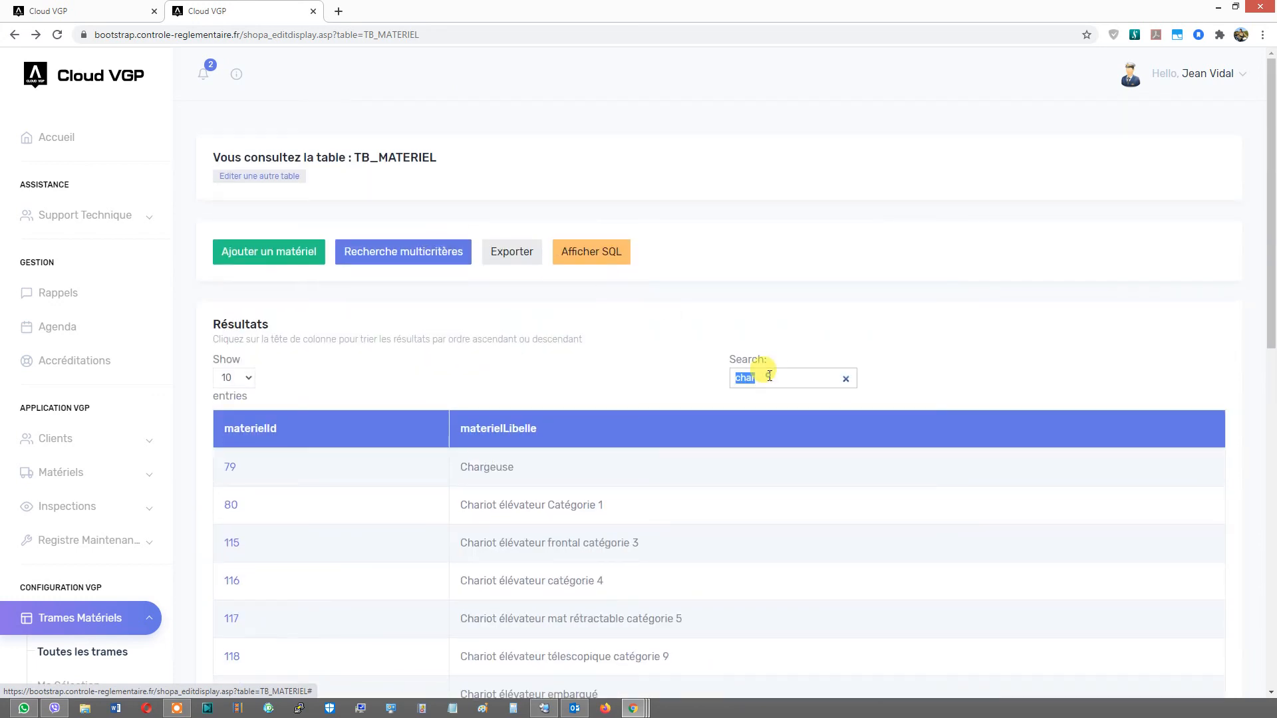
text(gru)
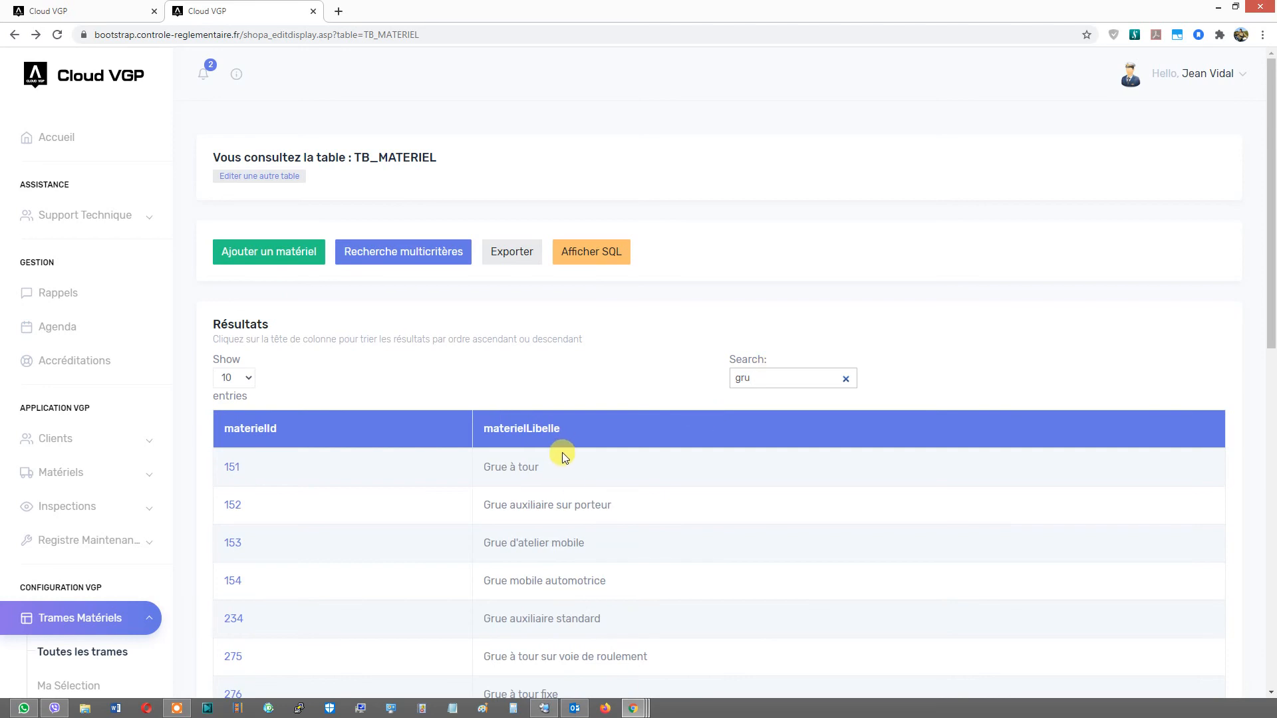
scroll(562, 457, down, 2)
click(235, 374)
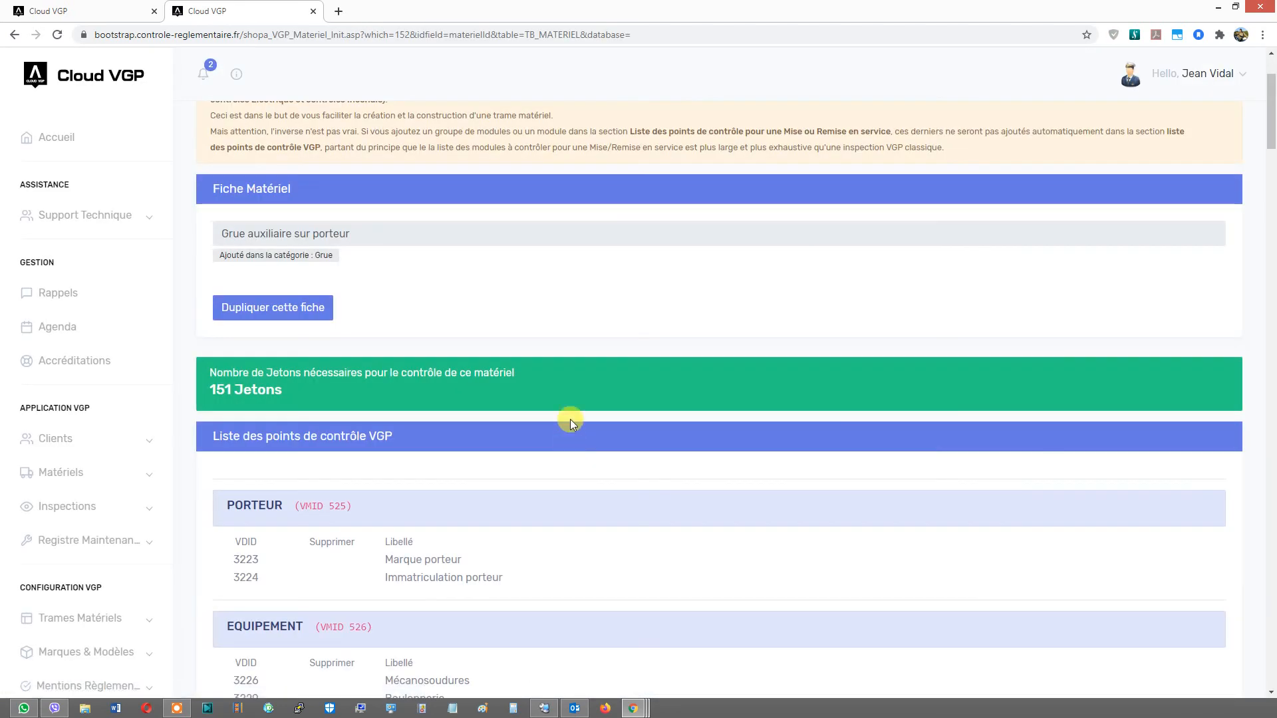
click(13, 39)
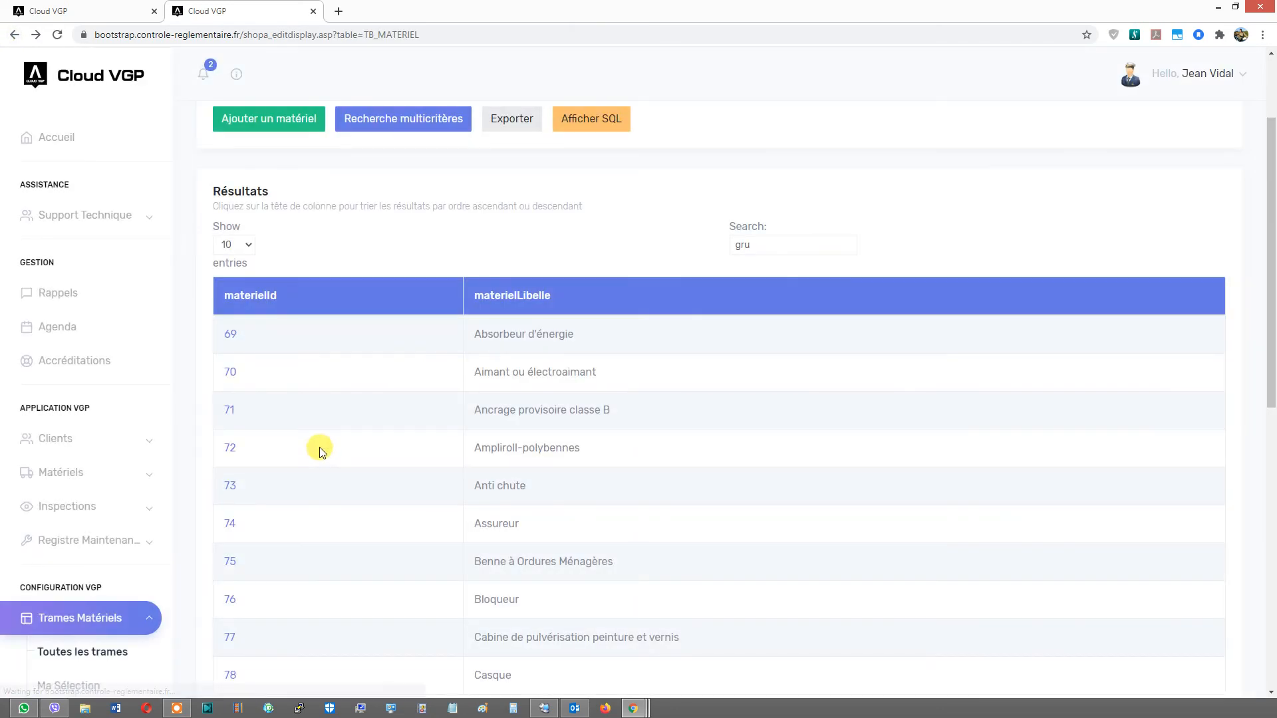
- Search the frame library for "grue" and open the Grue de chargement à flèche équilibrée frame
scroll(399, 399, down, 3)
scroll(482, 365, up, 3)
click(768, 240)
text(grue)
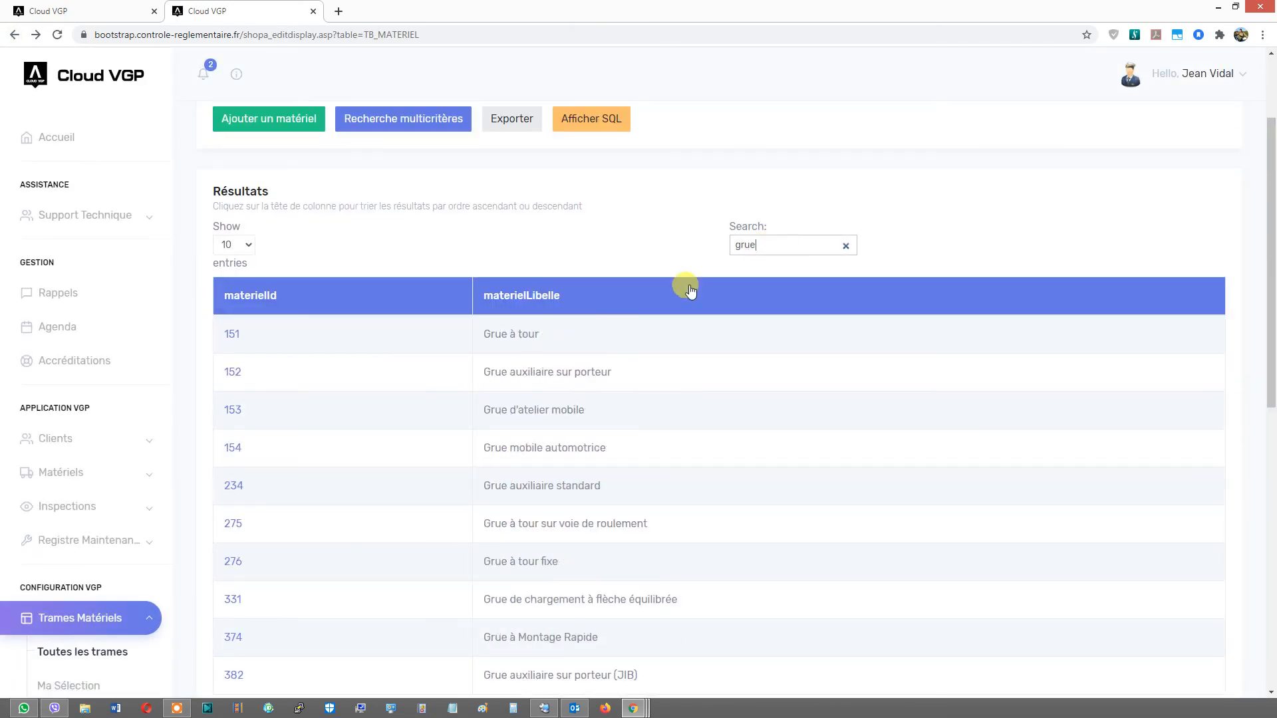
scroll(621, 416, down, 2)
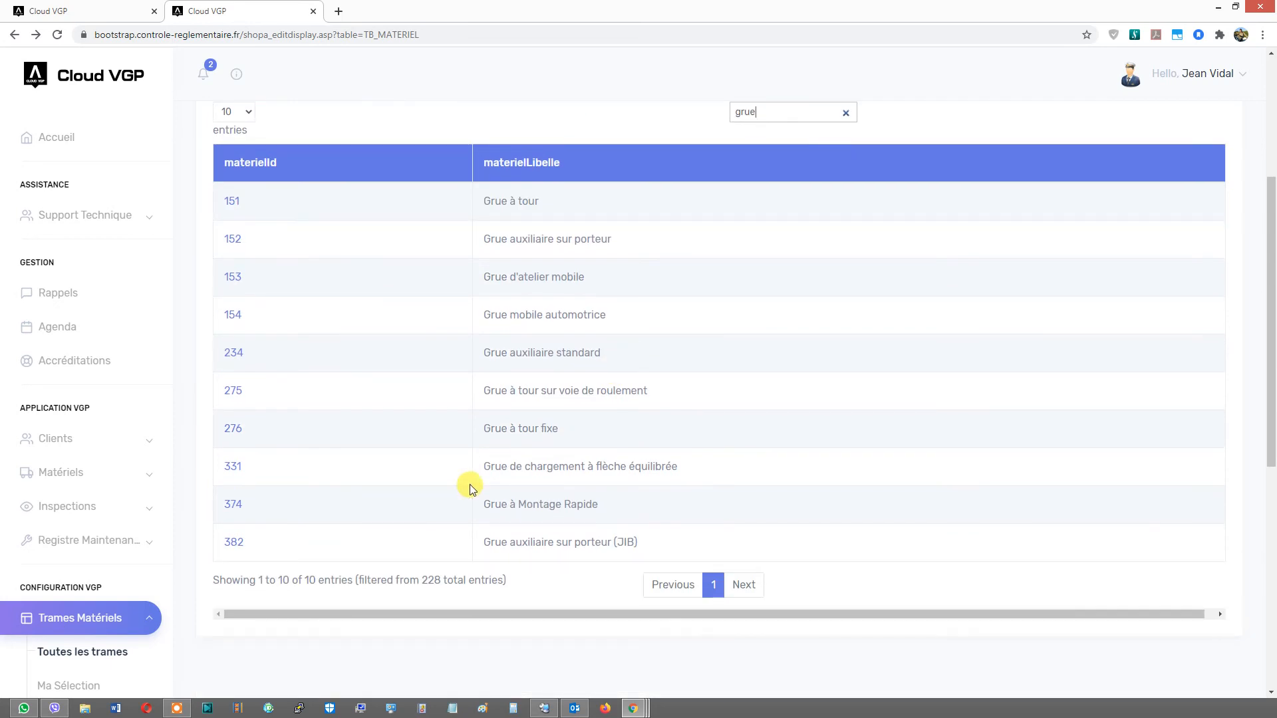
click(234, 466)
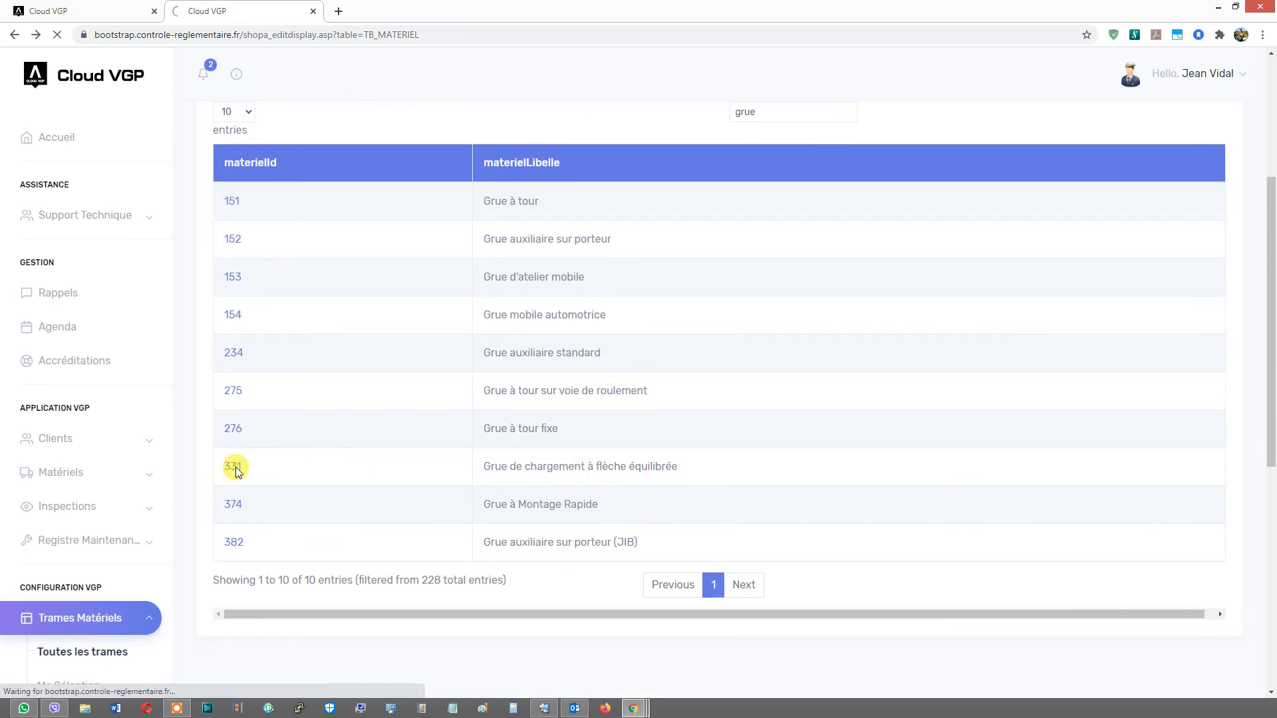
- Review the Grue de chargement à flèche équilibrée frame's token cost and its lists of control points
scroll(492, 468, down, 15)
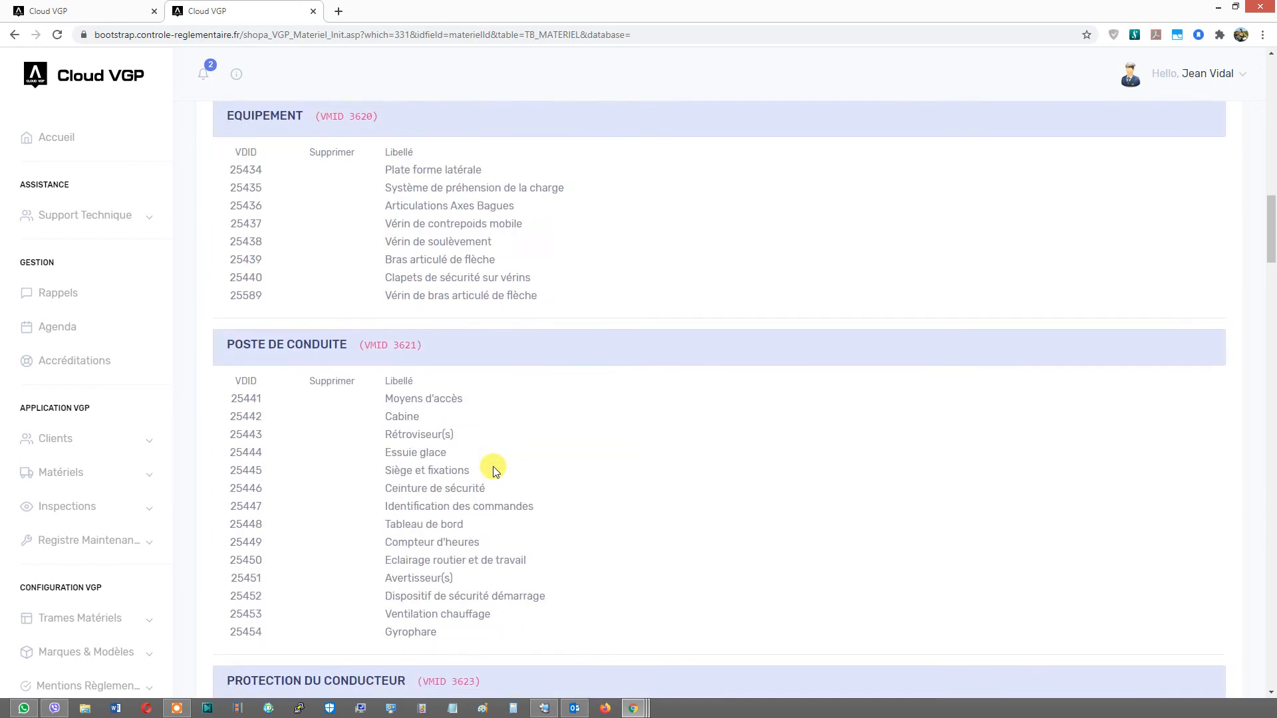
scroll(493, 465, down, 18)
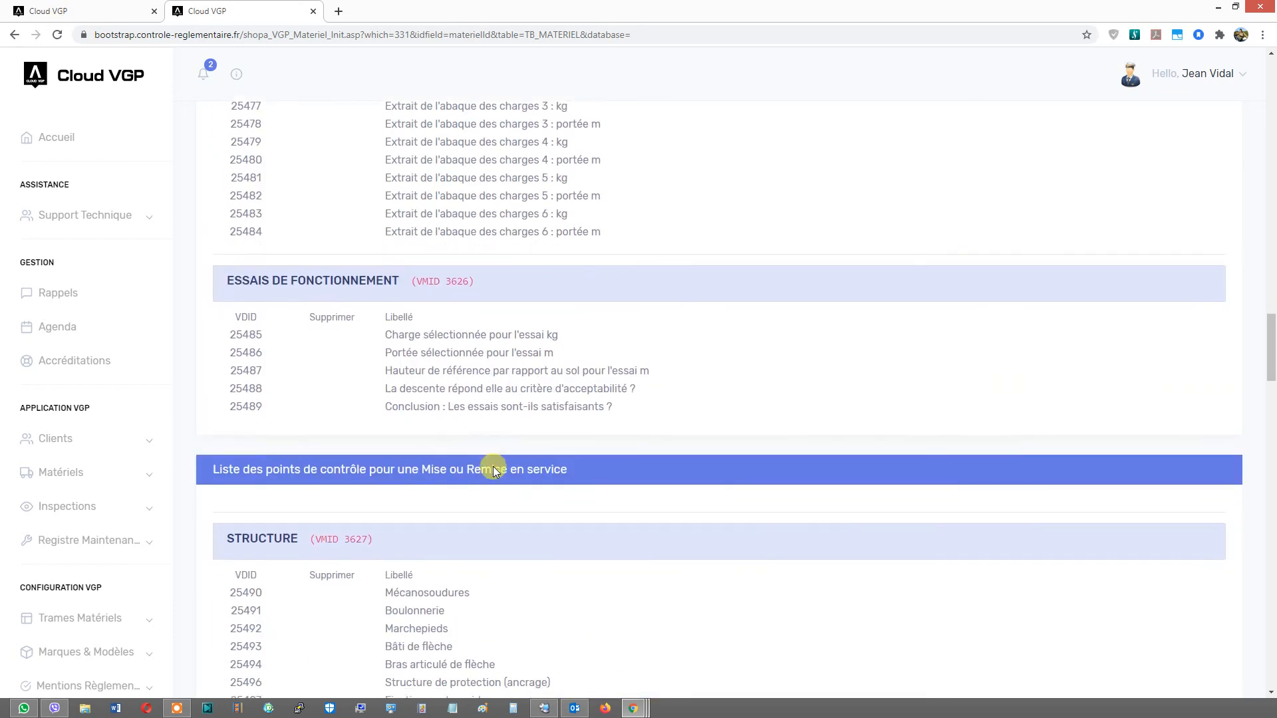
drag(1267, 363, 1271, 93)
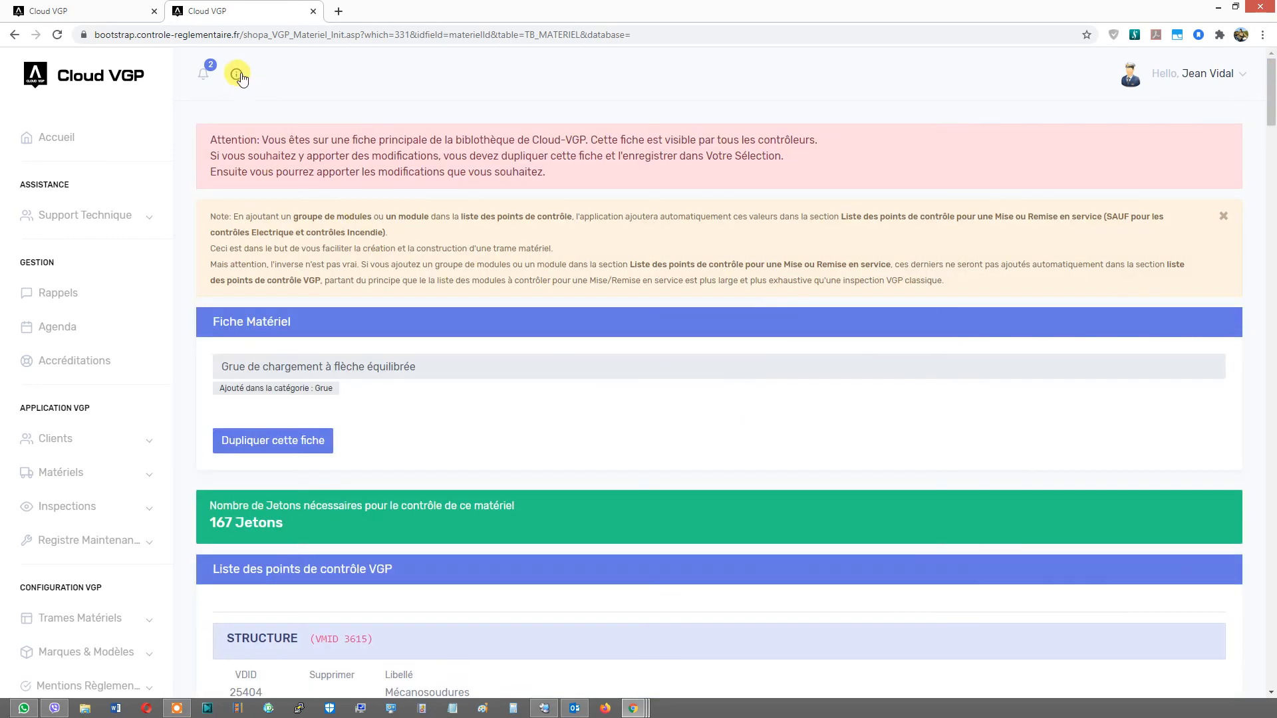
scroll(147, 335, down, 5)
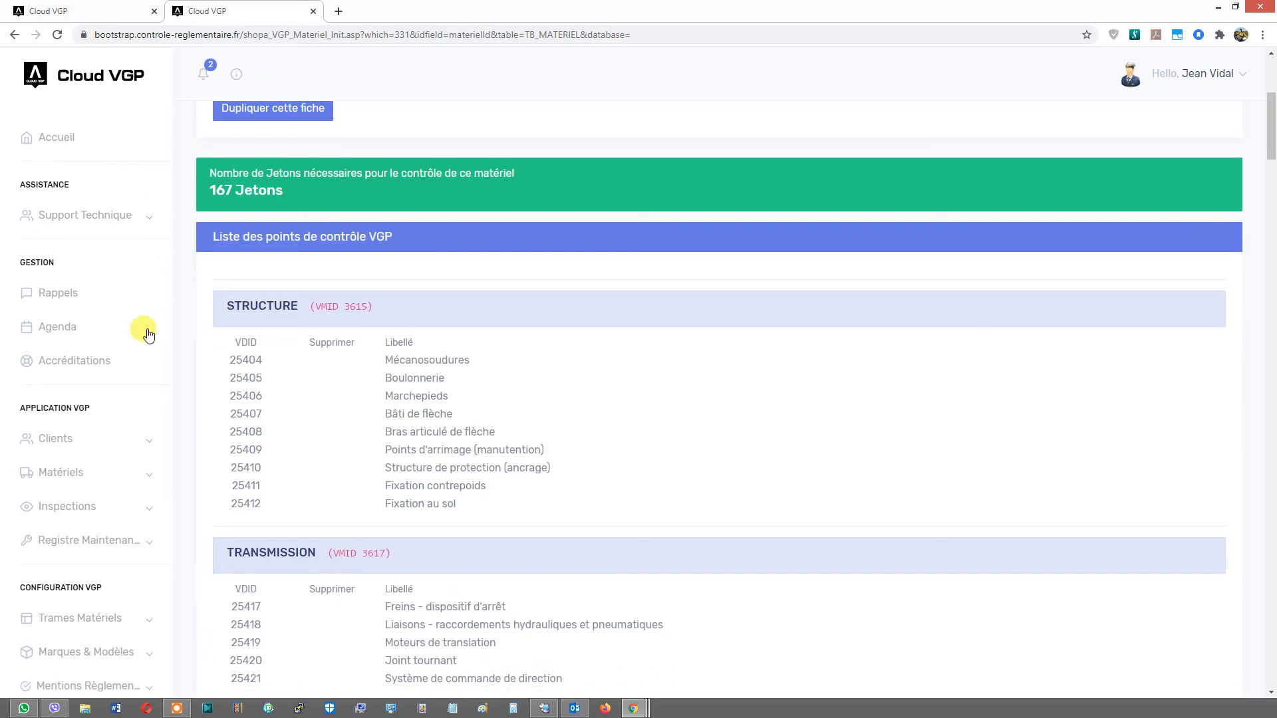
scroll(165, 597, down, 4)
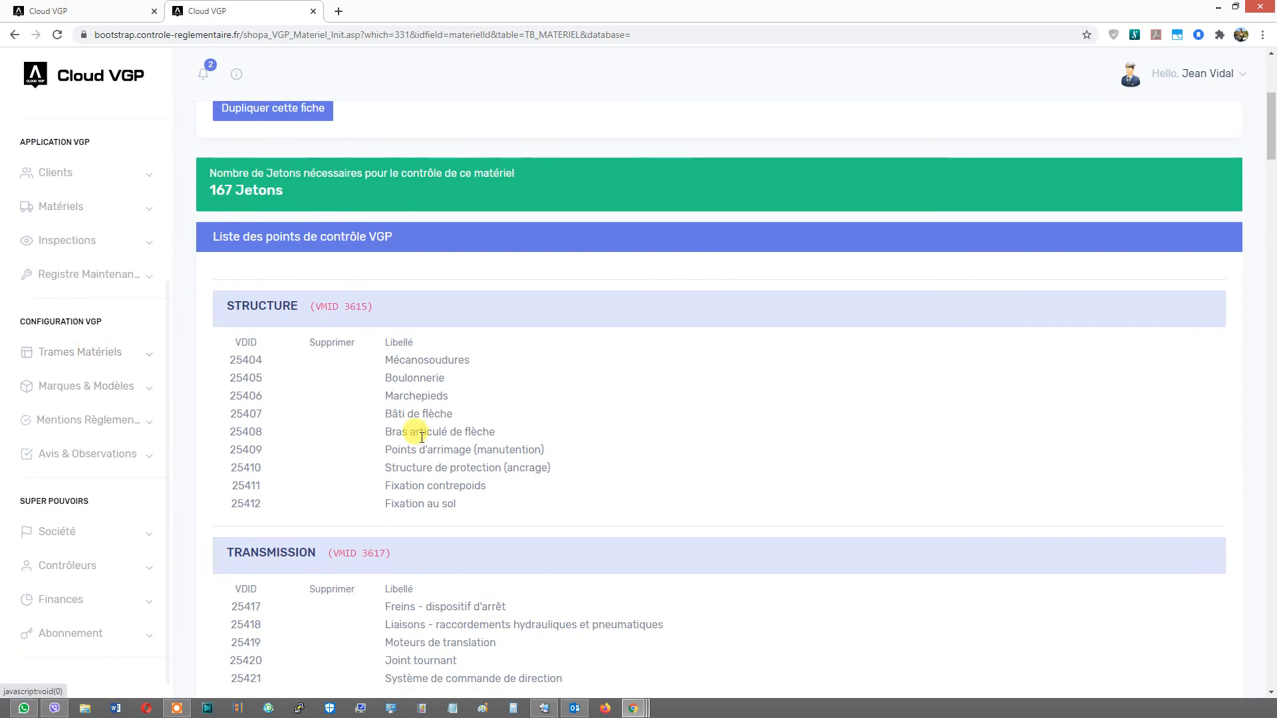
scroll(681, 328, up, 2)
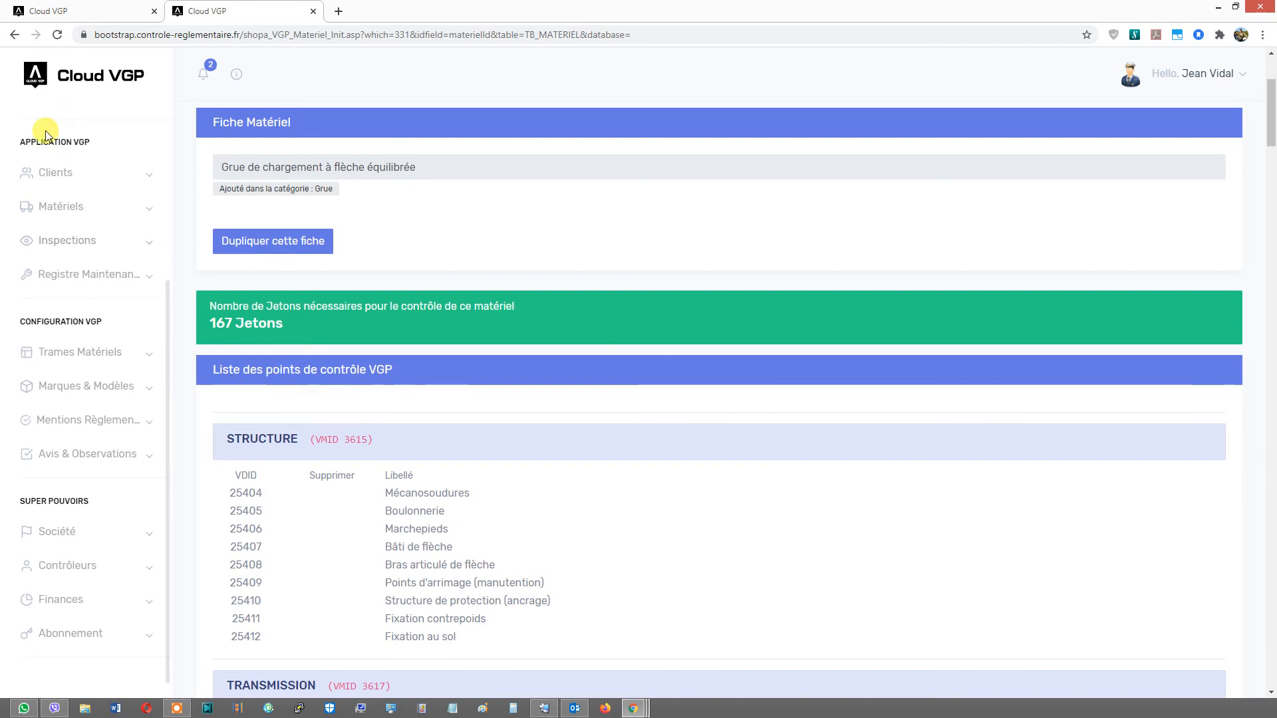
- Return to the home dashboard and check the account's token balance in the information panel
click(65, 91)
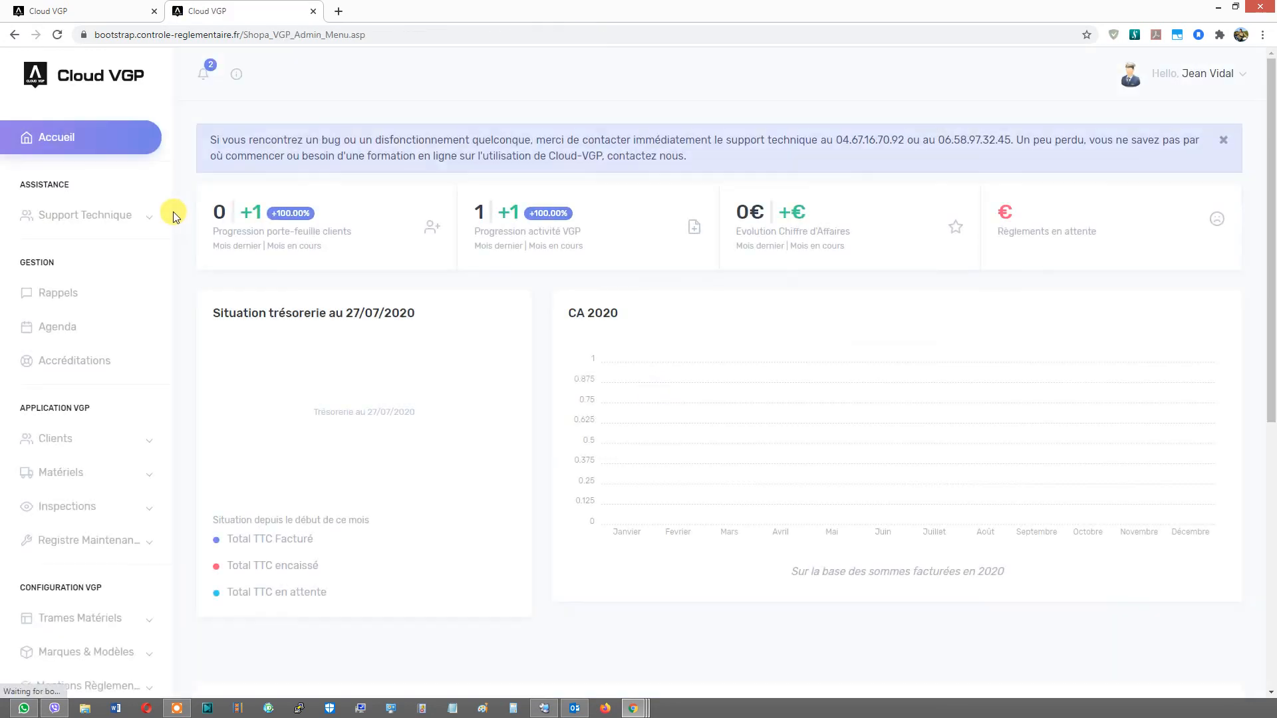
click(56, 456)
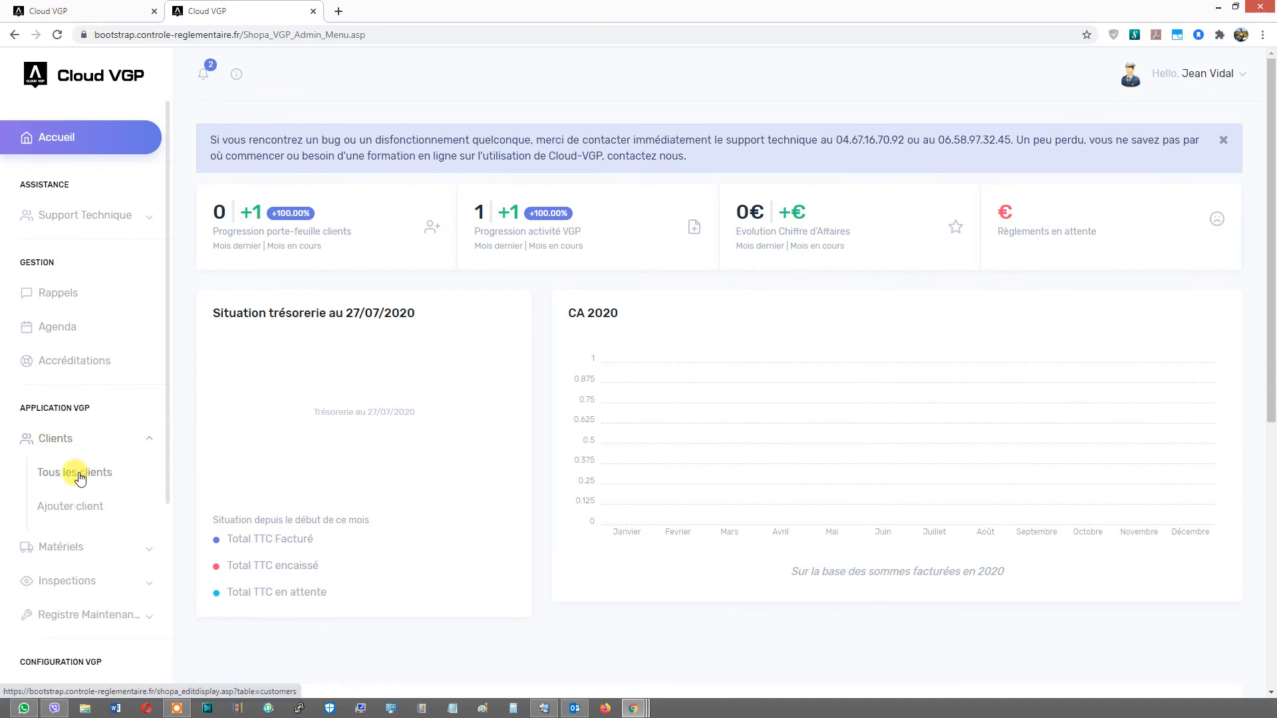
click(76, 472)
click(38, 133)
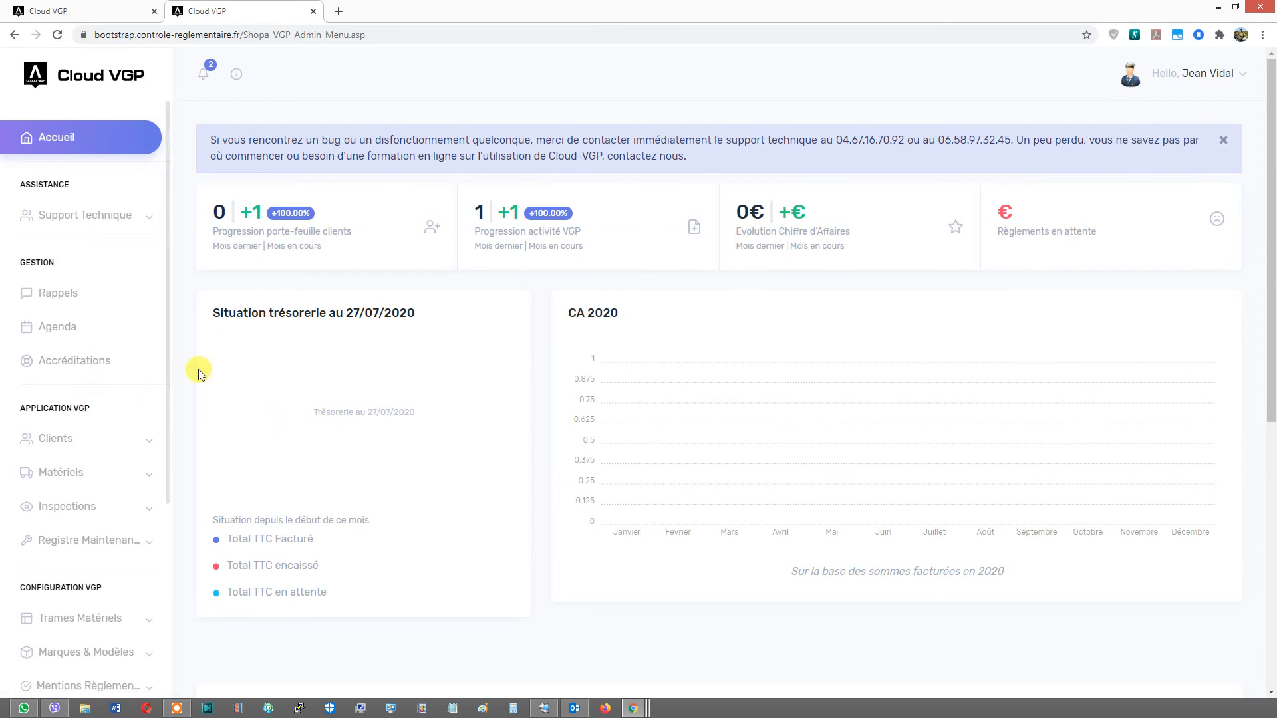
click(239, 80)
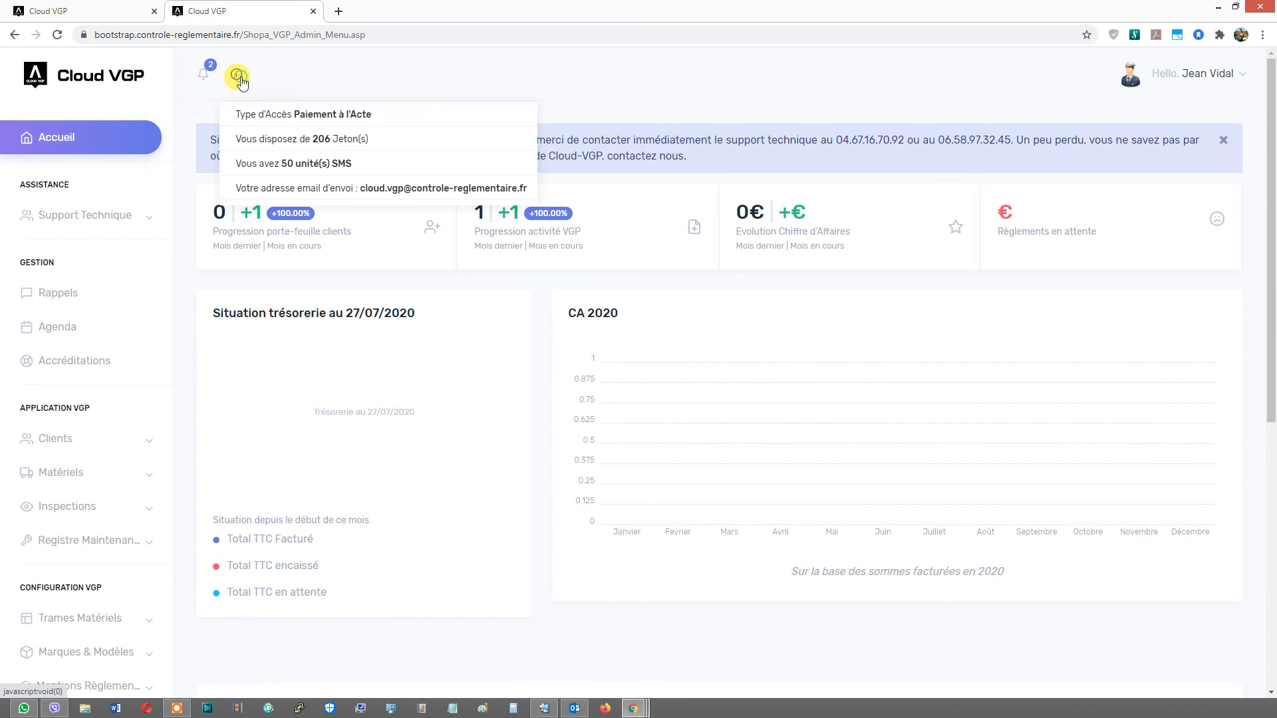
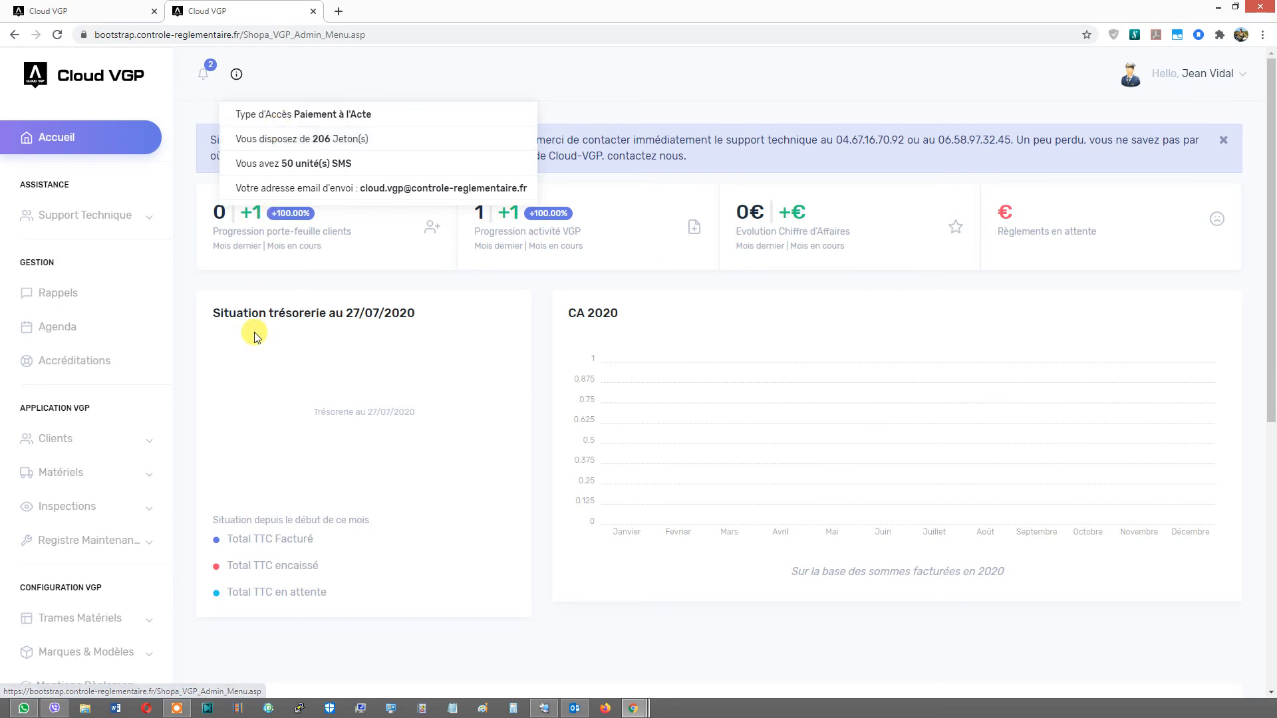
- Open the full equipment frame library, search for "aire" and open the Aire de jeux frame
scroll(254, 334, down, 3)
scroll(246, 452, down, 4)
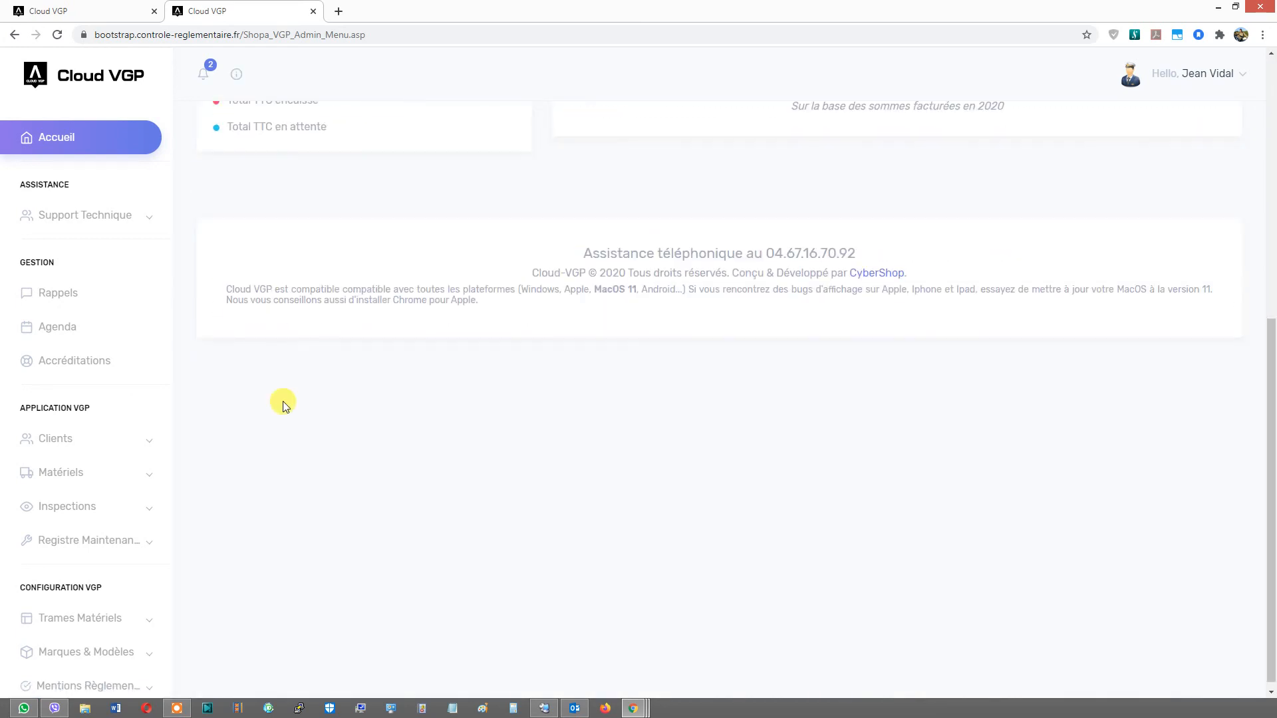
scroll(88, 468, down, 2)
click(64, 493)
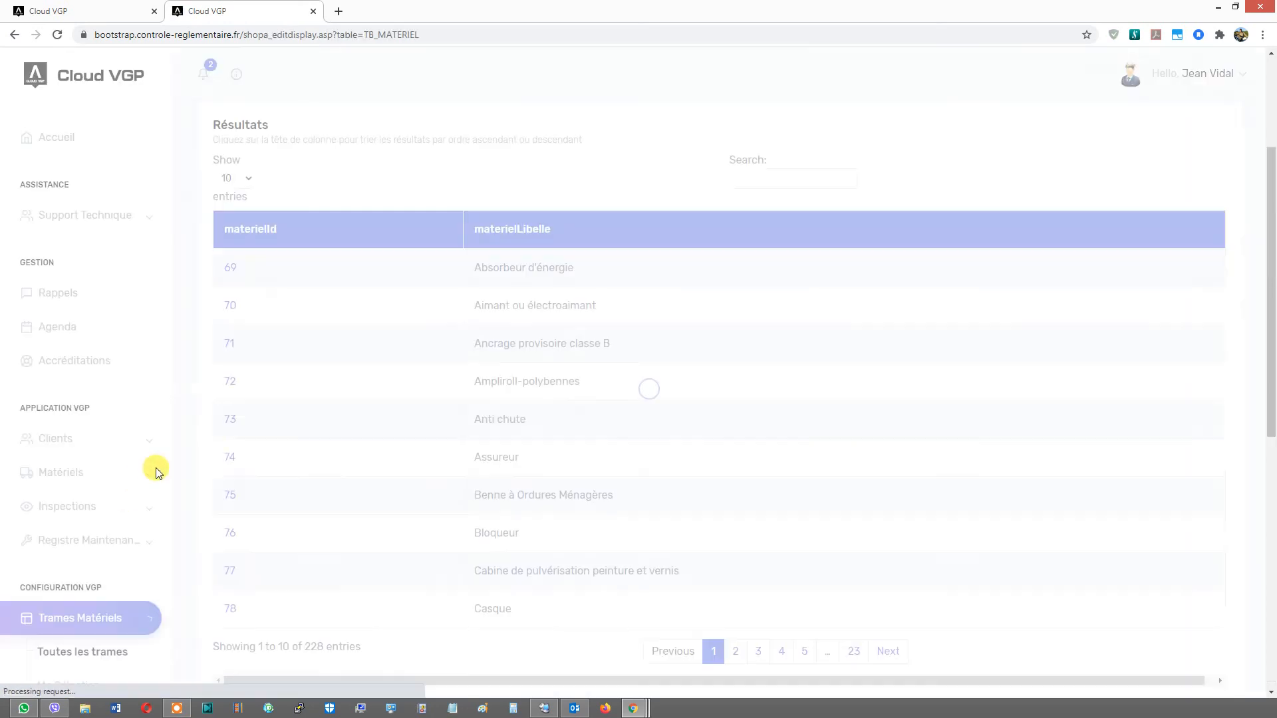
scroll(105, 581, down, 2)
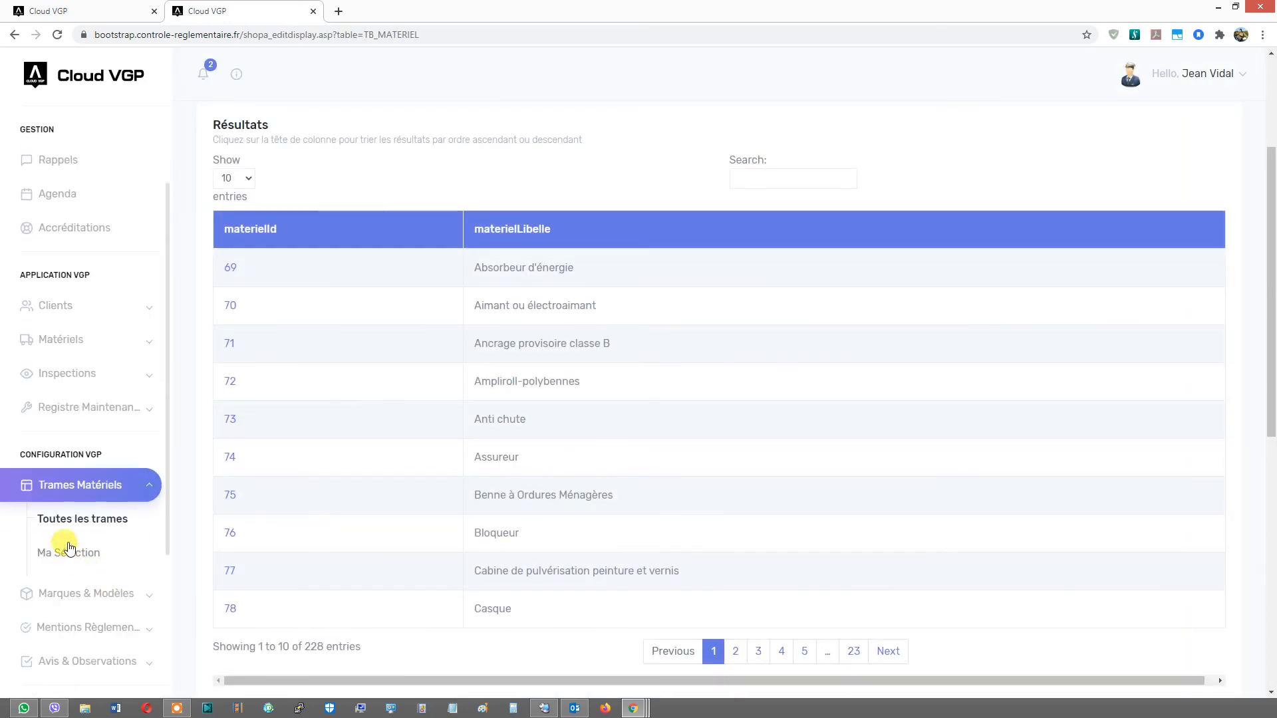
click(756, 179)
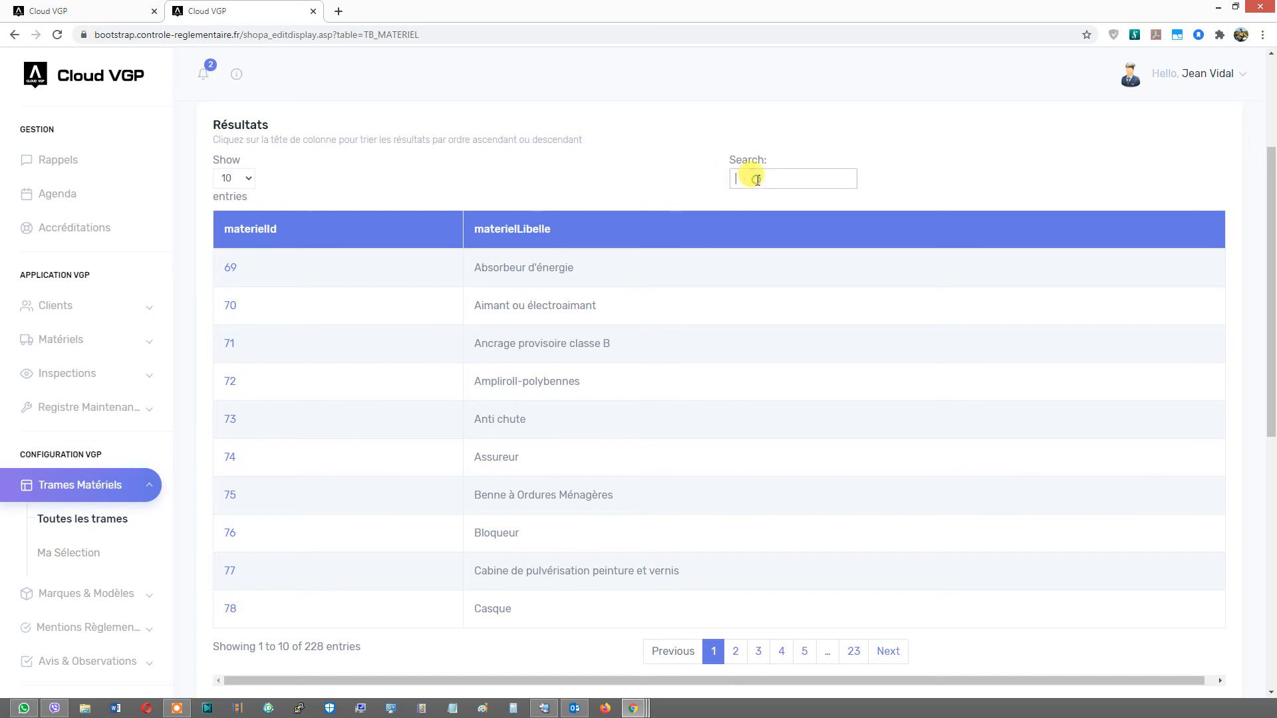
text(aire)
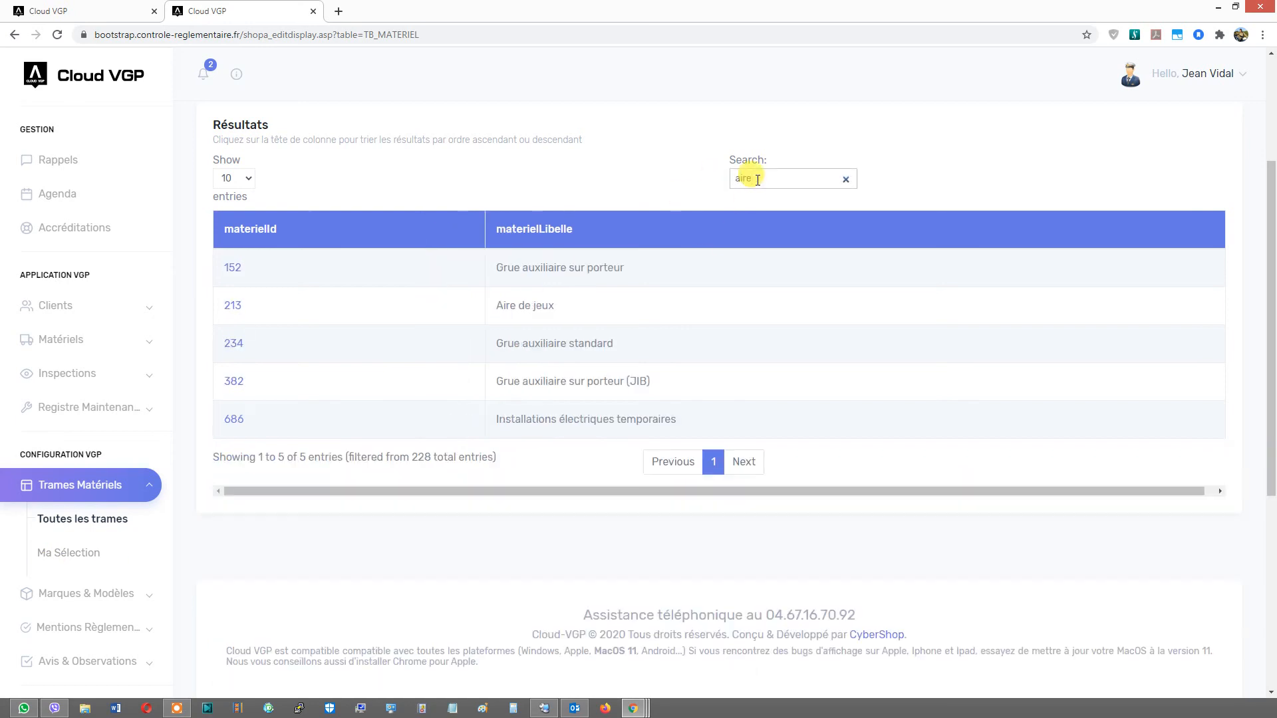
click(233, 306)
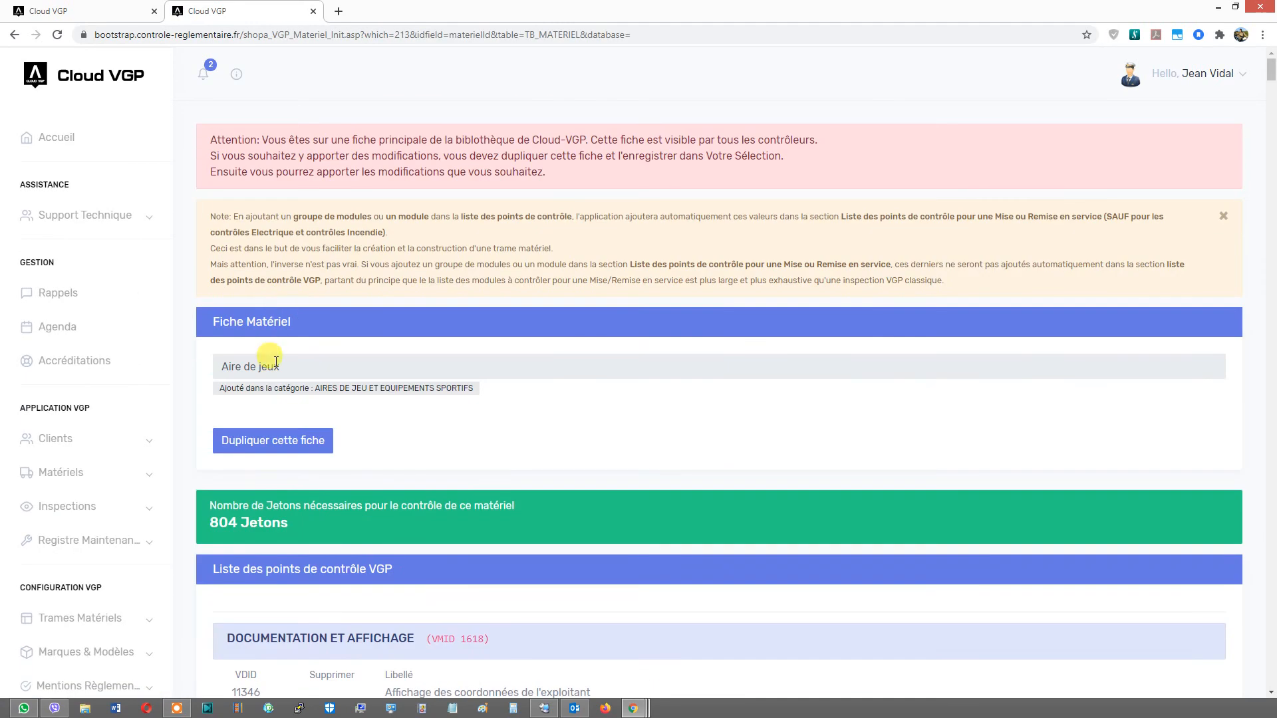
- Duplicate the Aire de jeux library frame and rename the copy to "Aire de jeux (castelnau)"
click(268, 444)
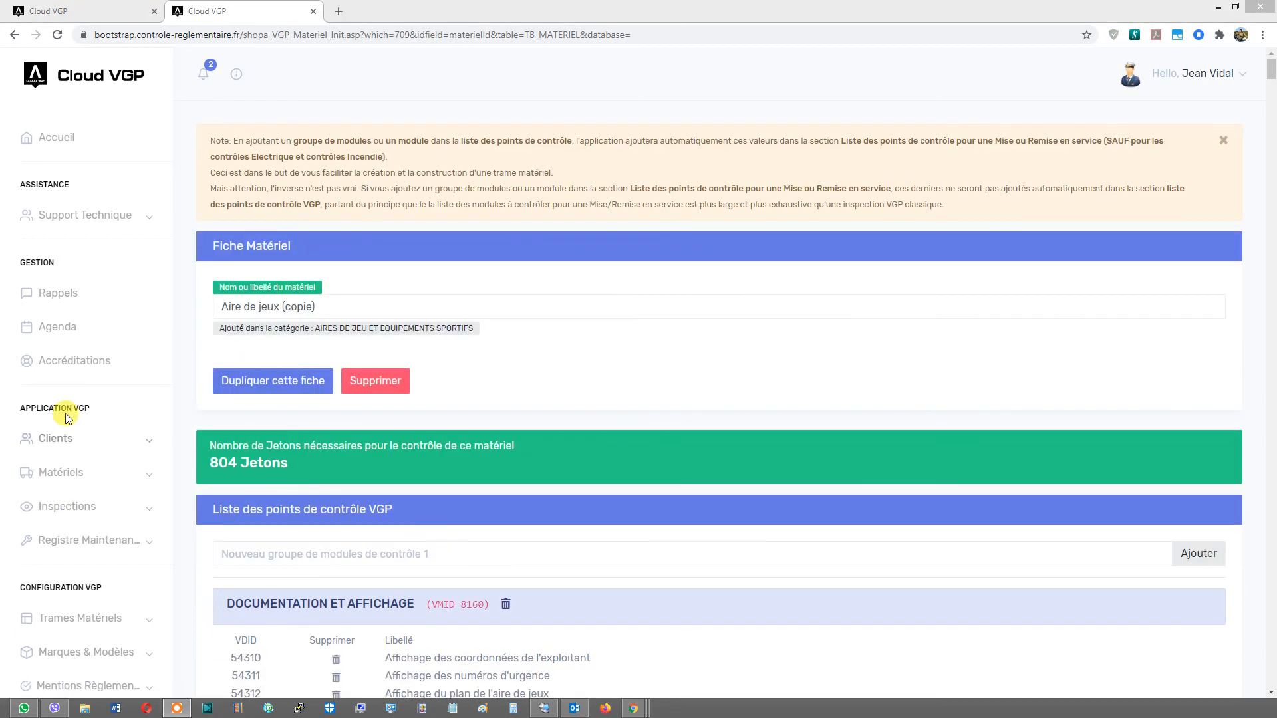
click(309, 307)
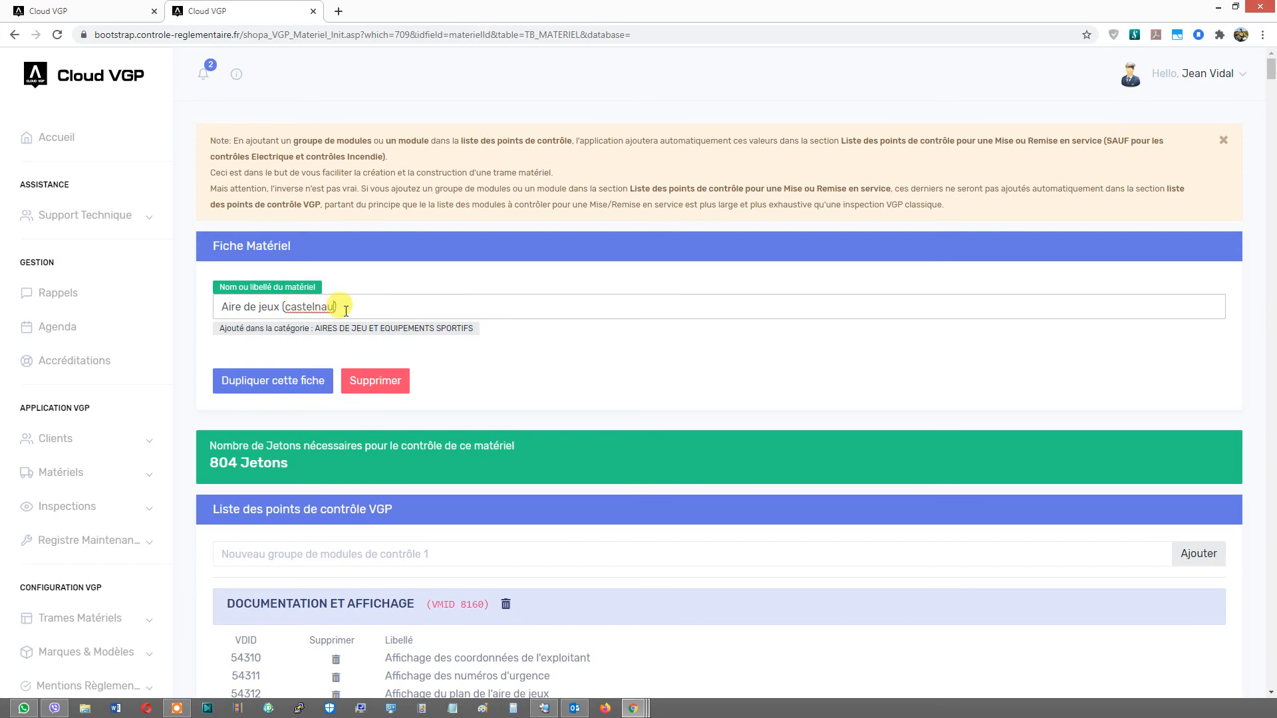
click(489, 371)
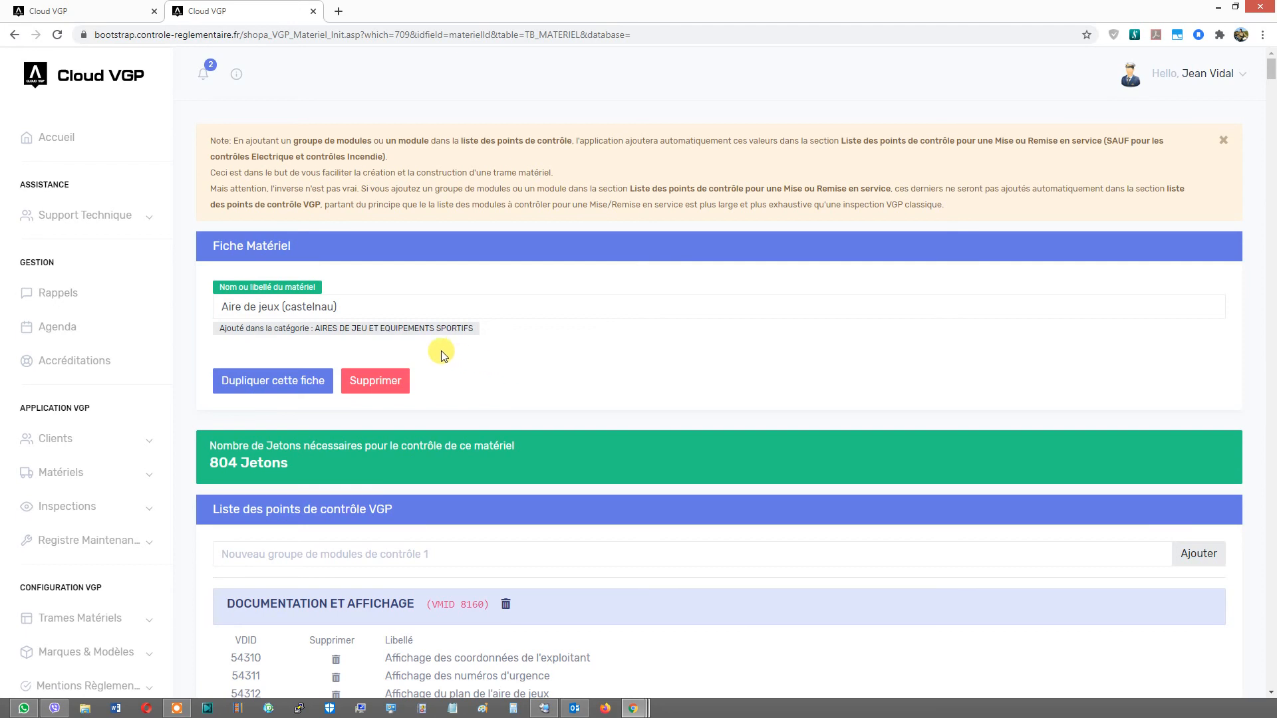
- Delete the Balançoire à plusieurs axes, Balançoire à point de suspension unique, Equipement à bascule, Balançoire à fléau and Bascule longitudinale module groups
scroll(431, 343, down, 4)
scroll(430, 343, down, 4)
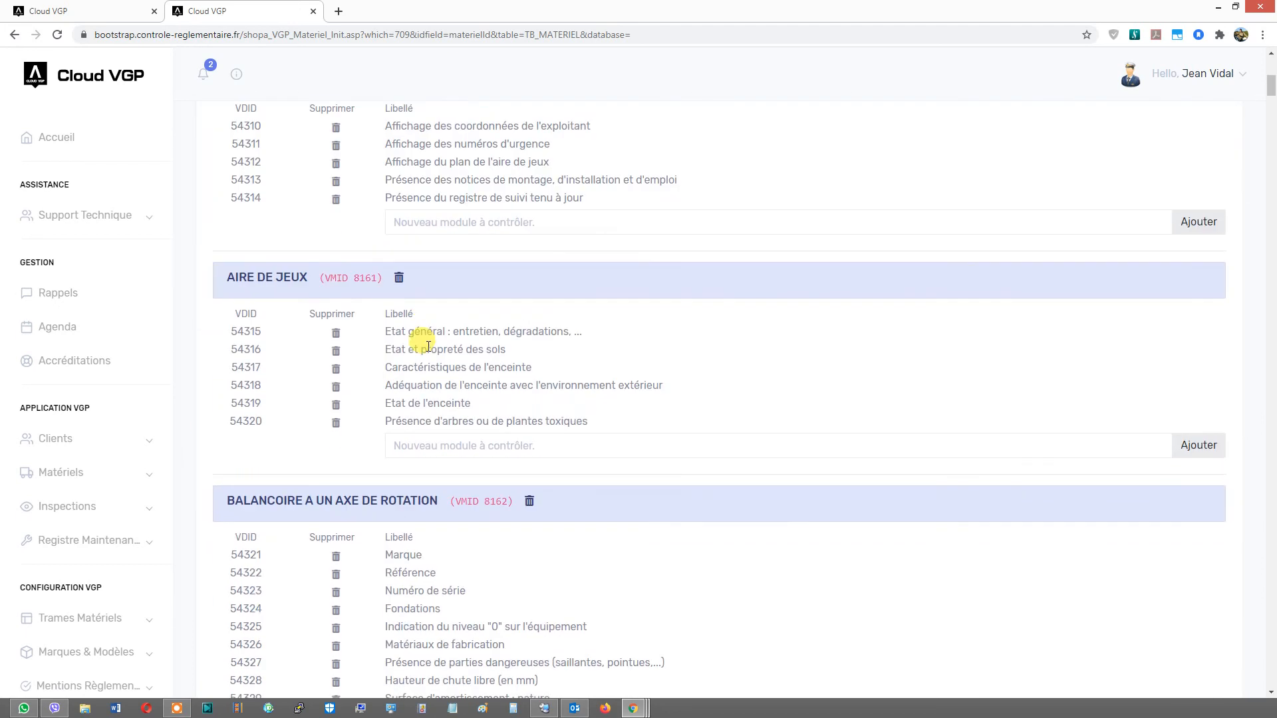
scroll(401, 384, down, 2)
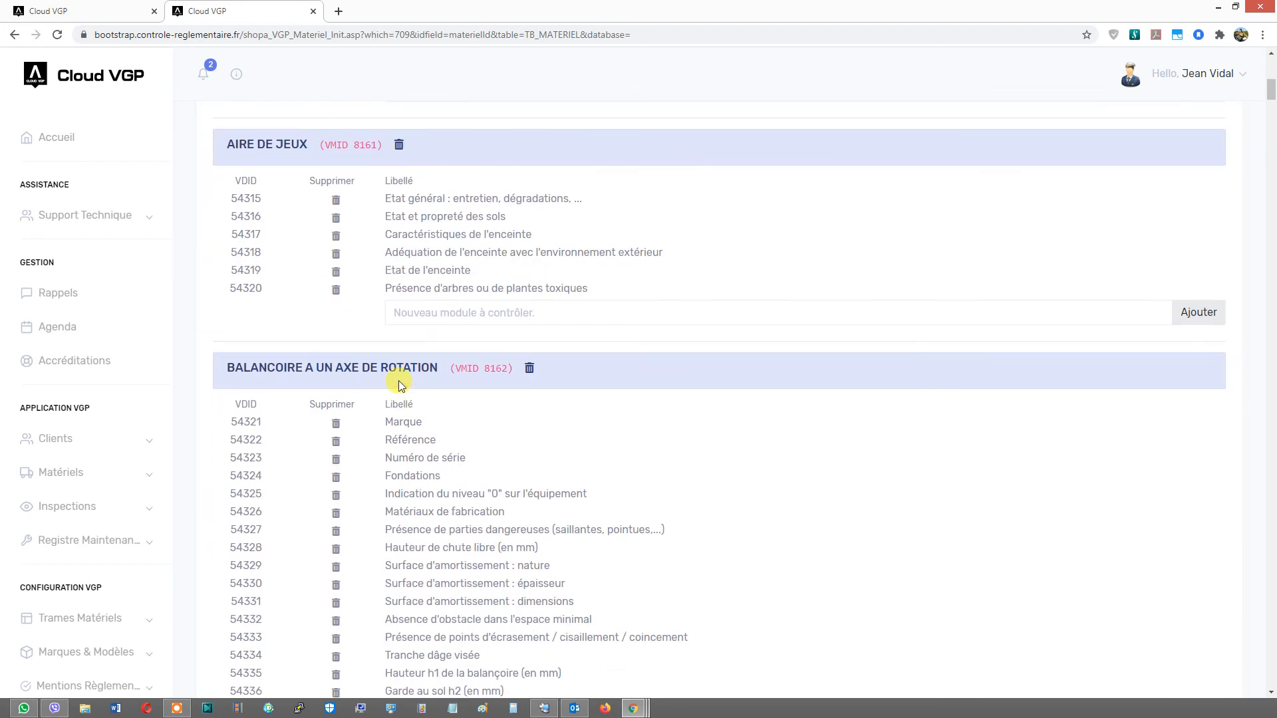
scroll(330, 364, up, 3)
scroll(402, 462, down, 6)
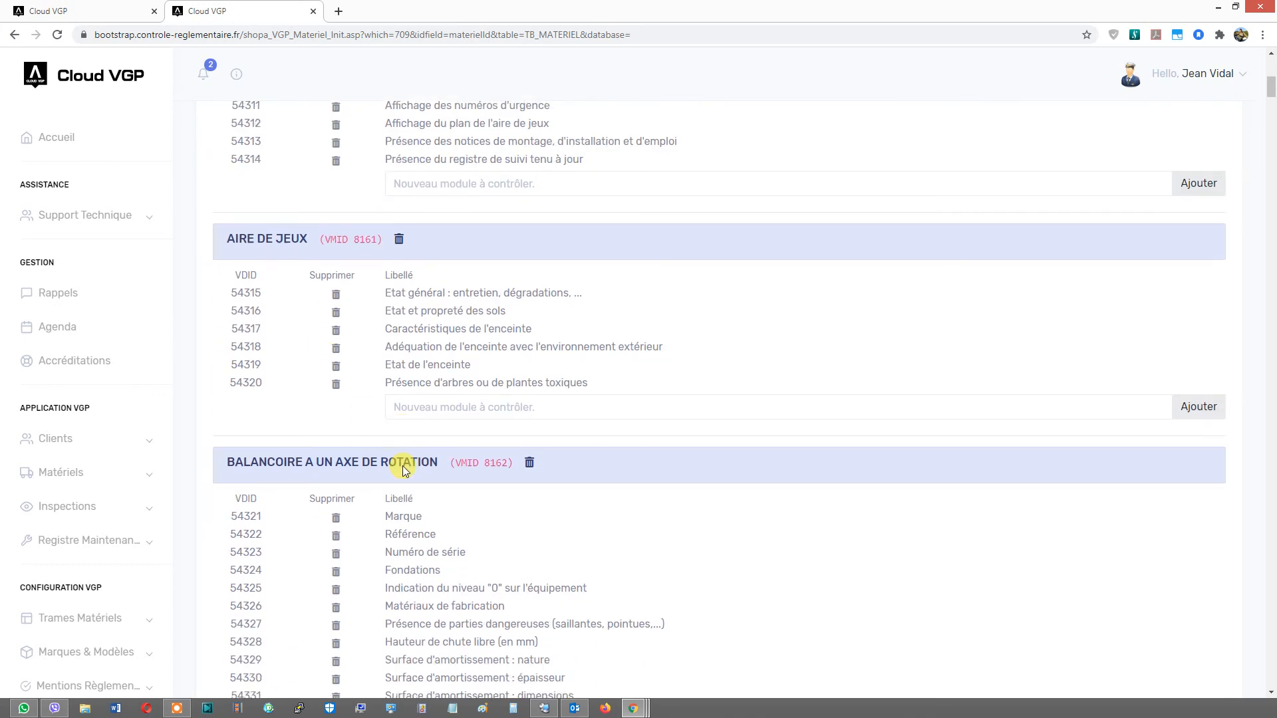
scroll(406, 459, down, 4)
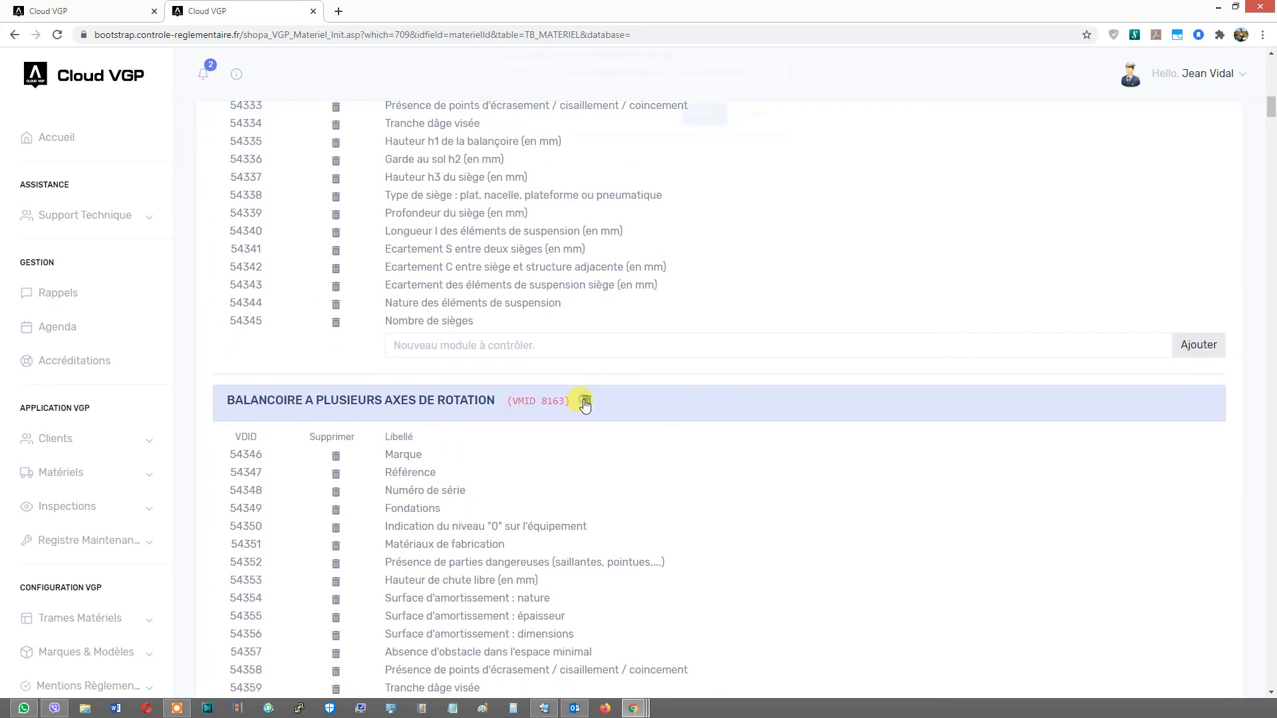
click(586, 400)
key(Return)
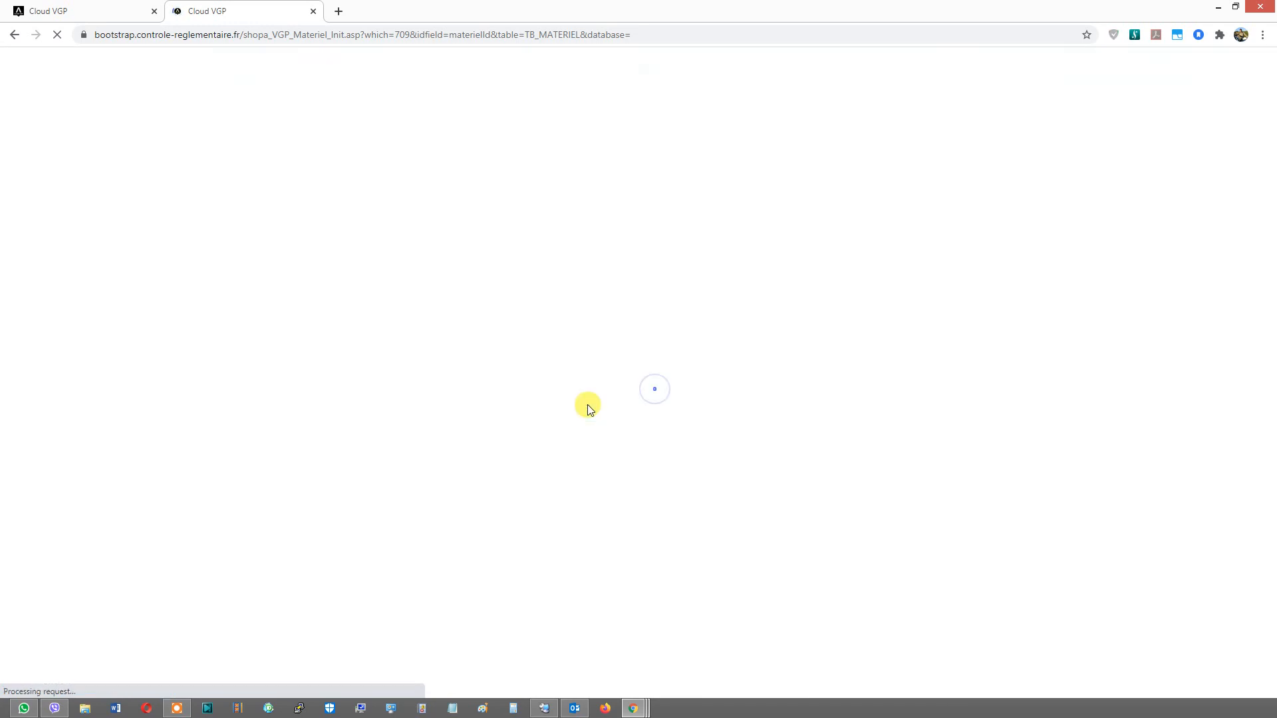
click(587, 402)
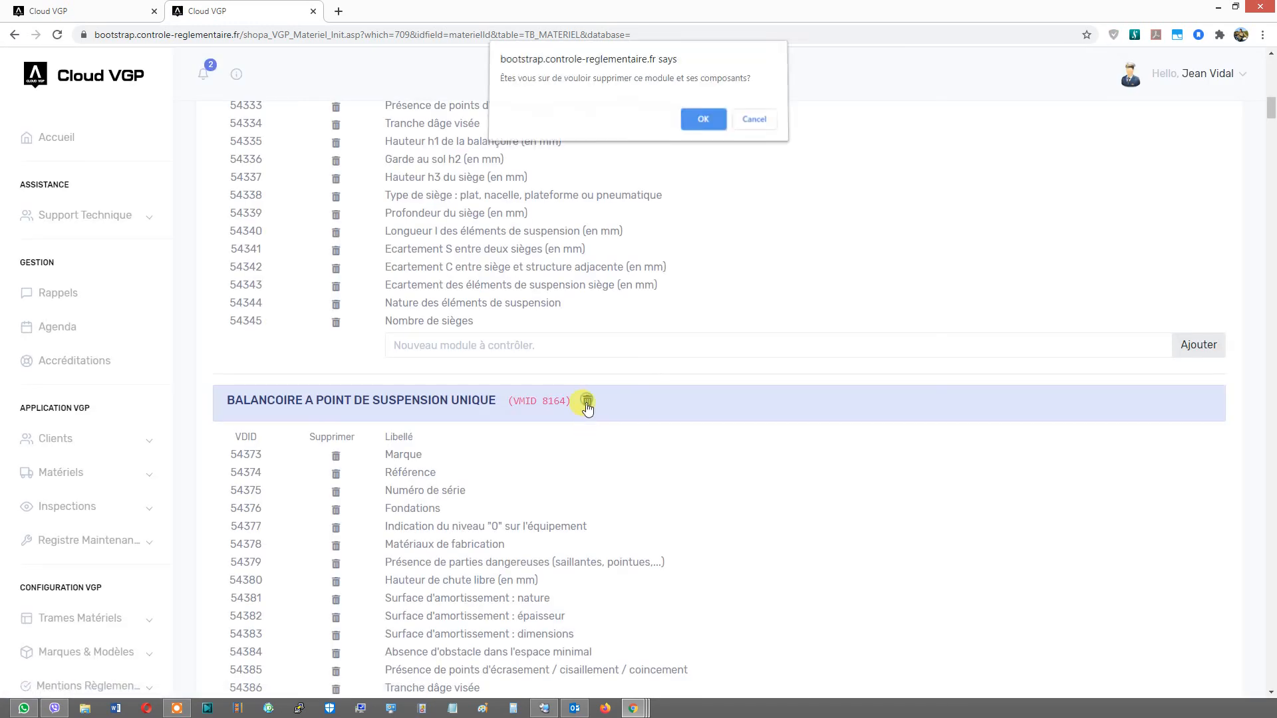
click(696, 121)
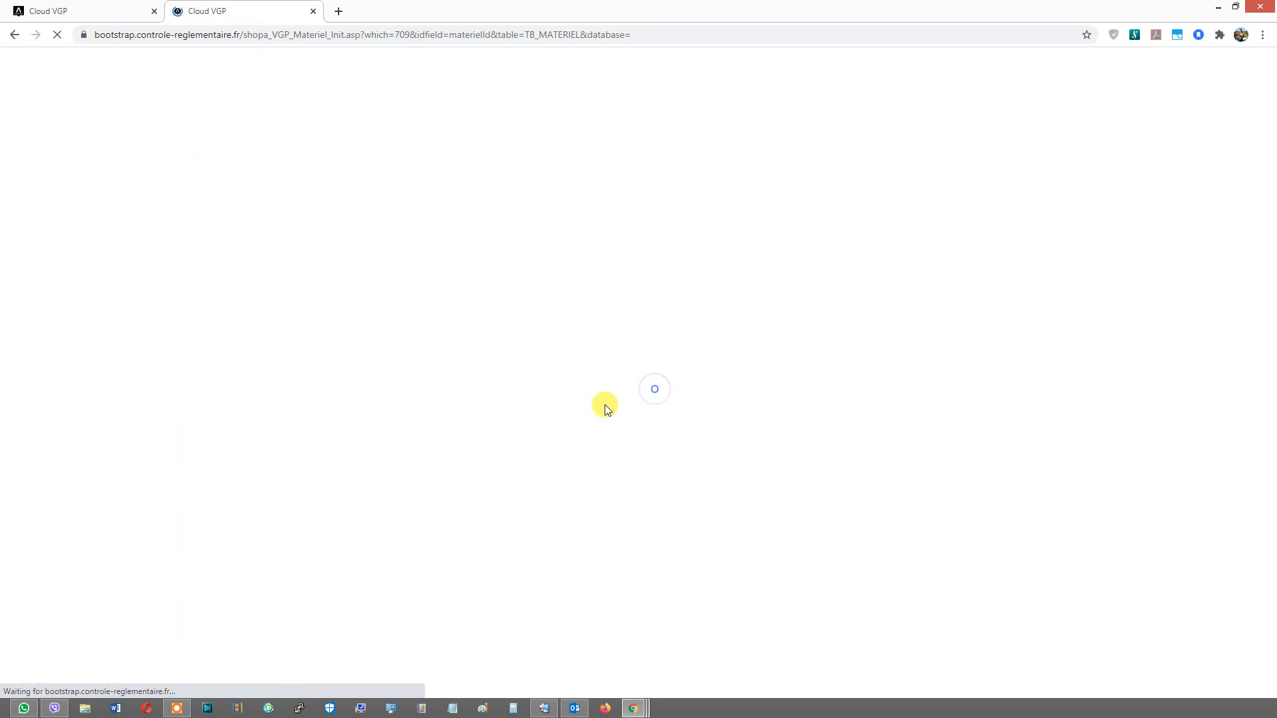
click(539, 403)
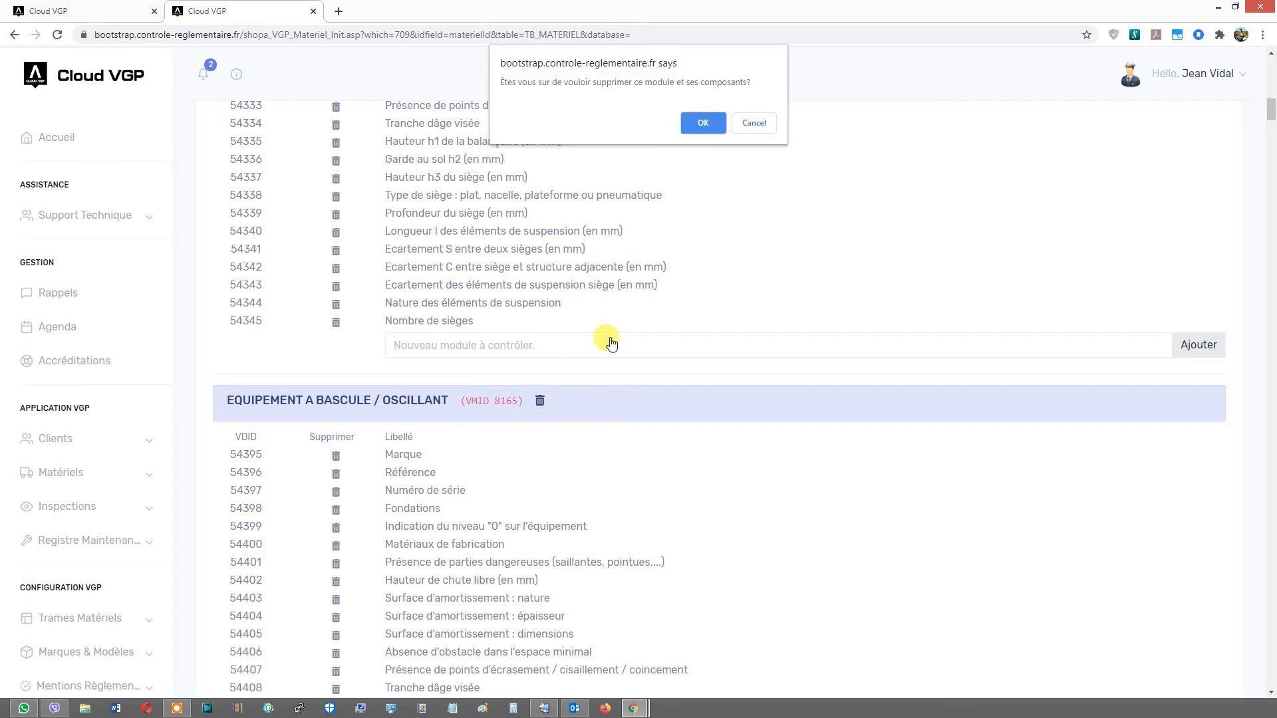
click(701, 124)
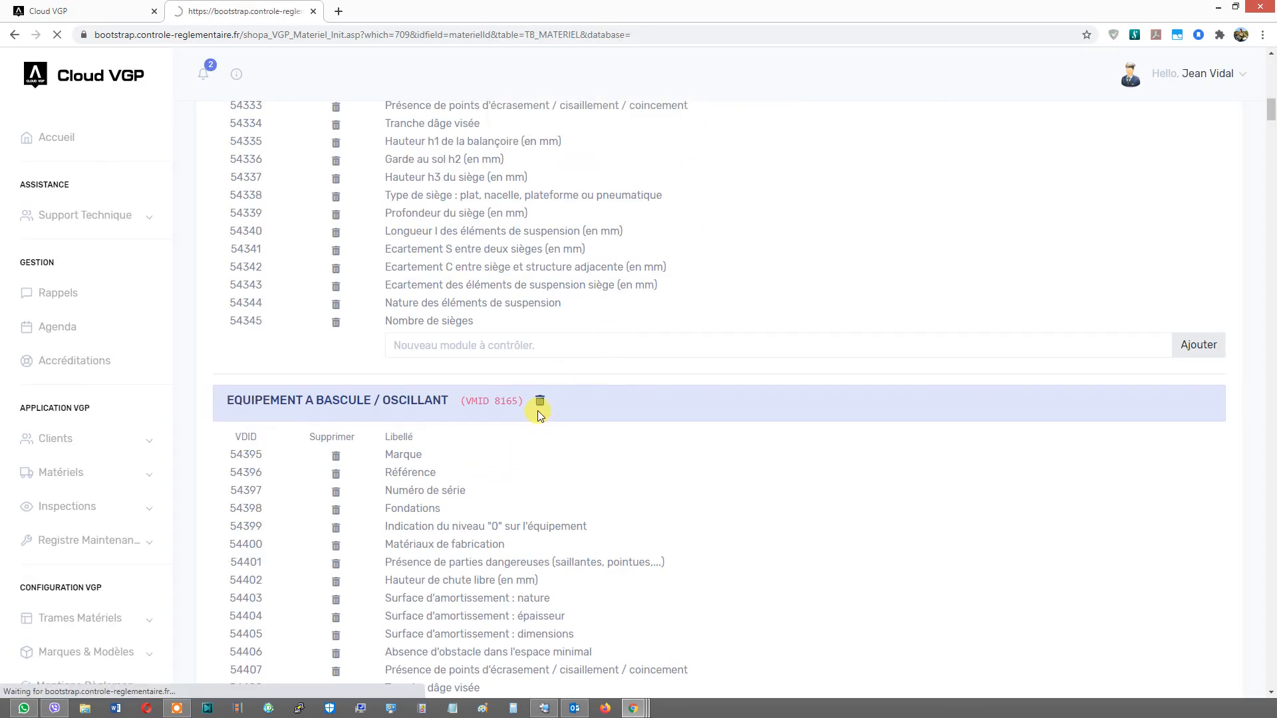
click(446, 401)
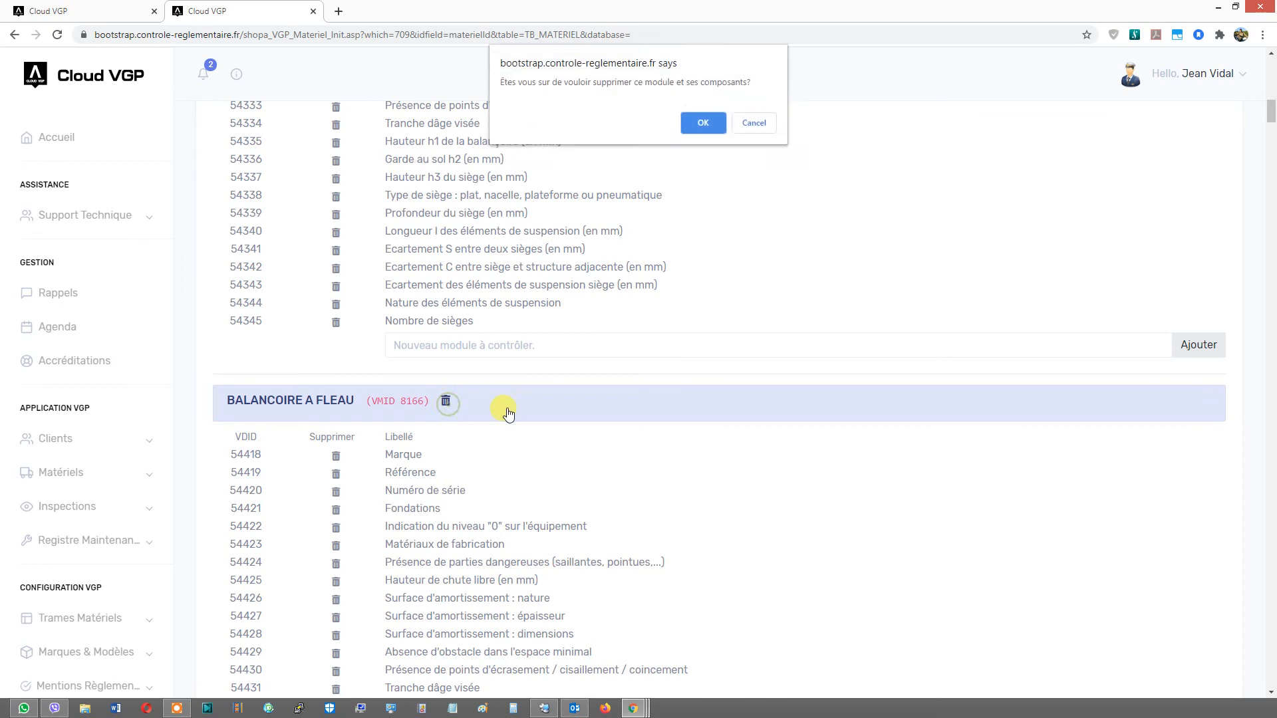
click(706, 126)
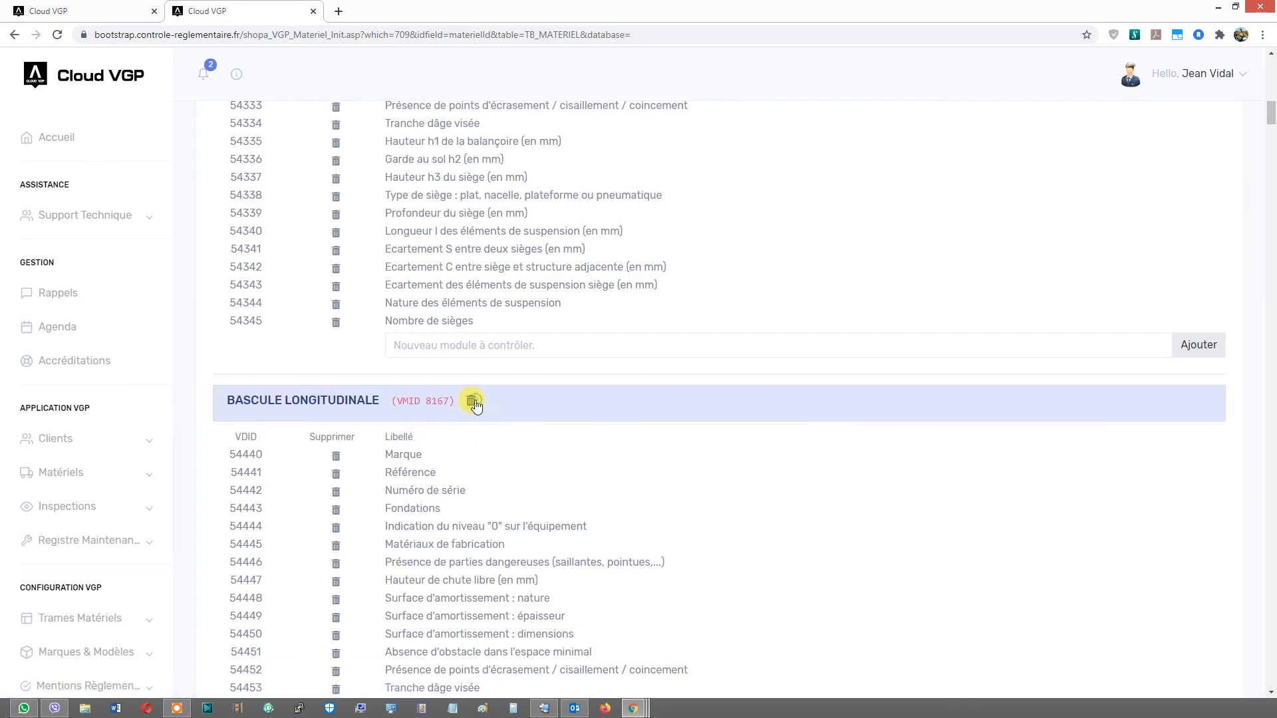
click(473, 402)
click(697, 124)
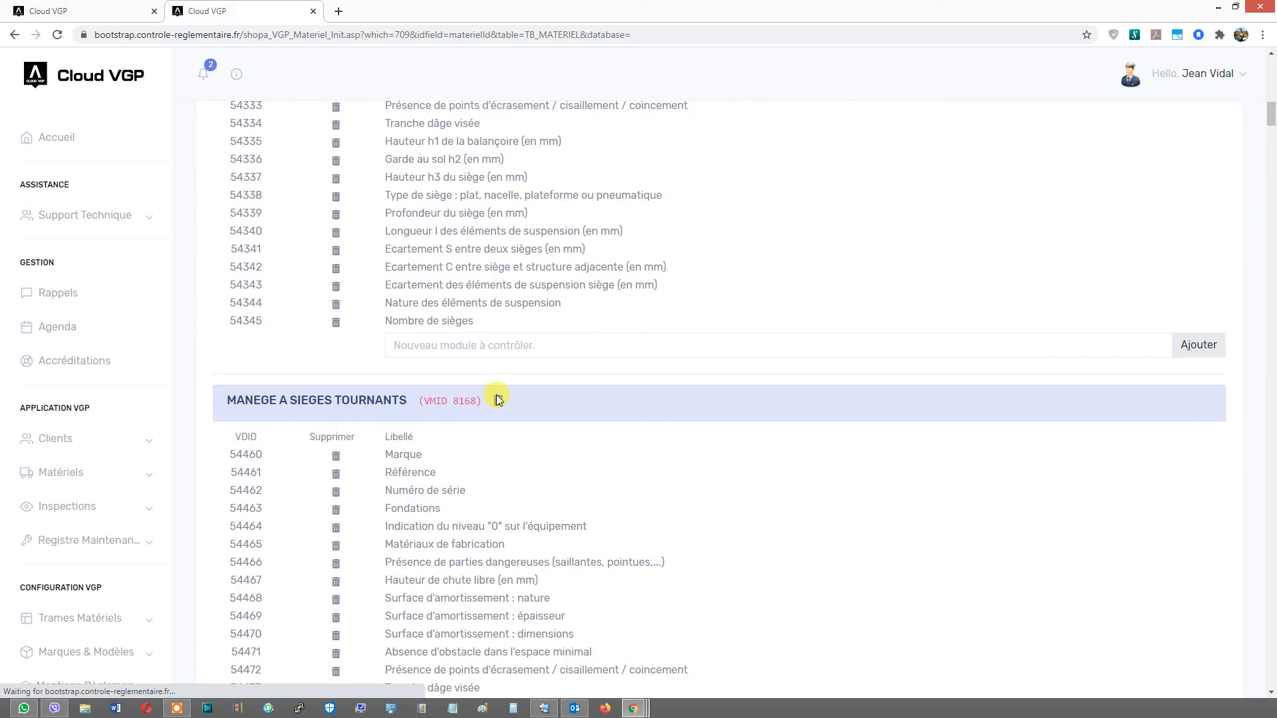
- Delete the Manège à sièges tournants, Manège classique, Manège champignon rotatif, Manège sur piste, Manège soucoupe and Toboggan module groups
click(498, 398)
click(702, 121)
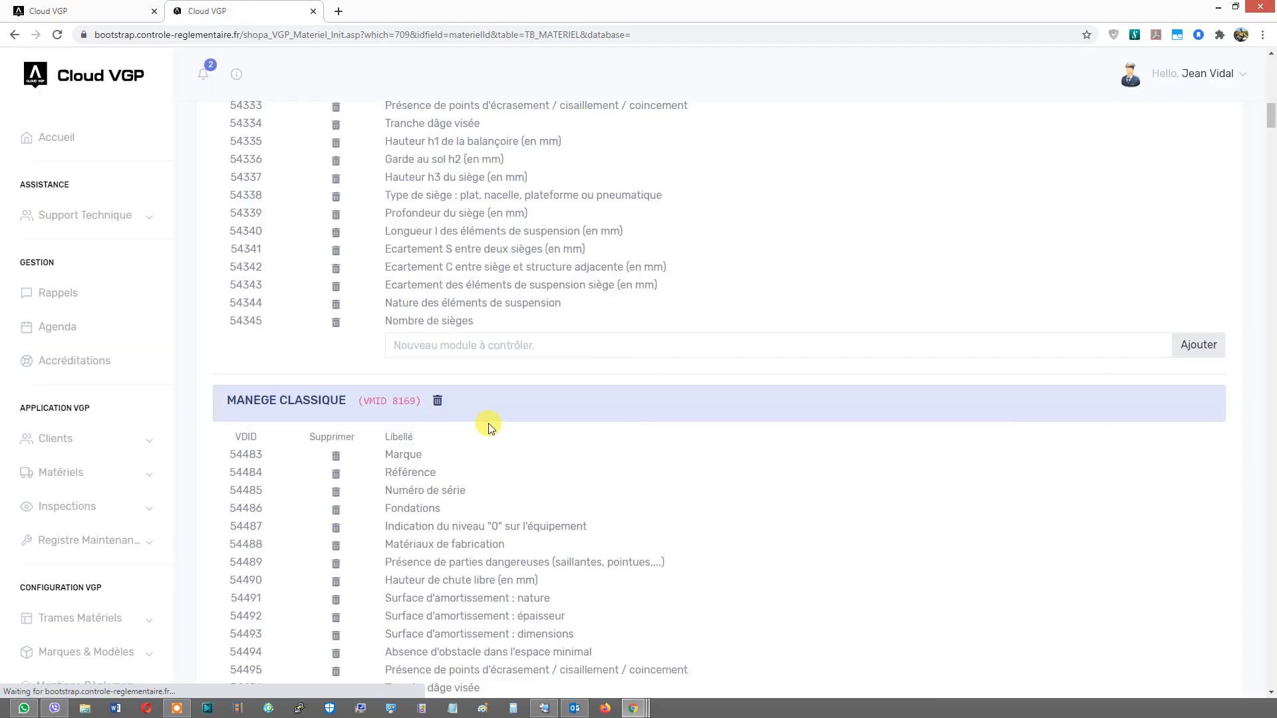
click(438, 400)
click(684, 127)
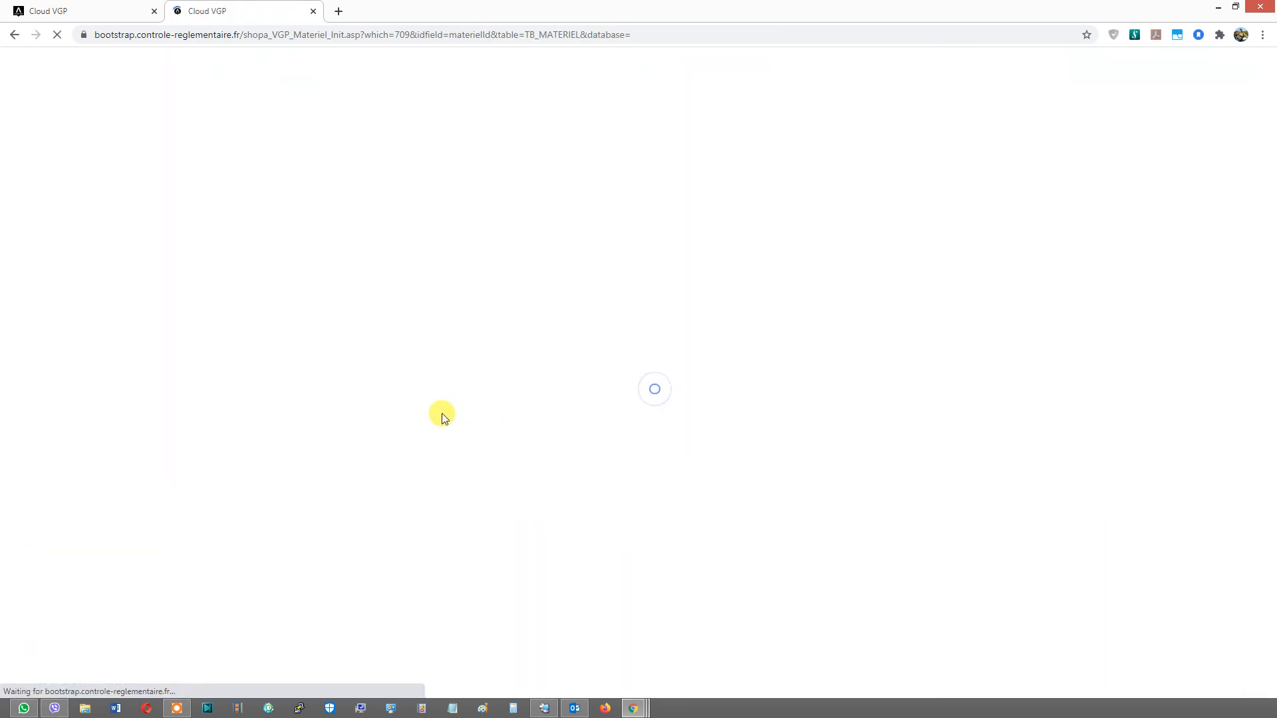
click(503, 403)
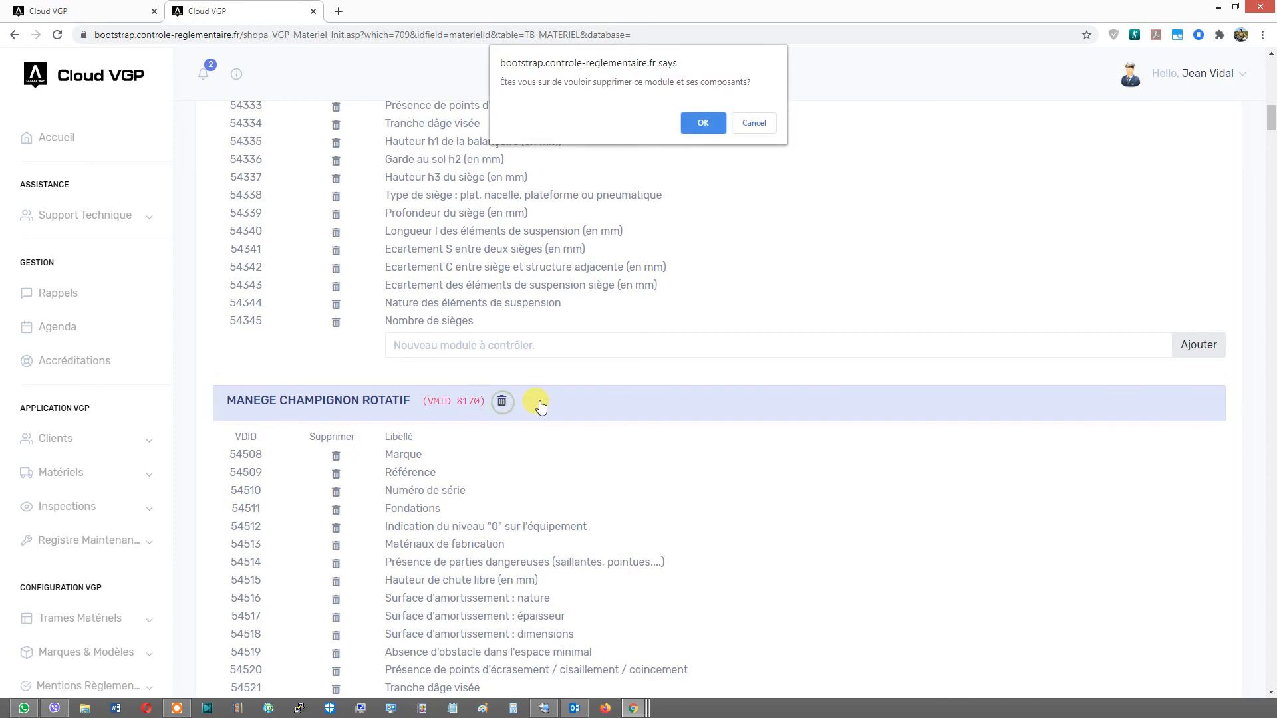
click(693, 125)
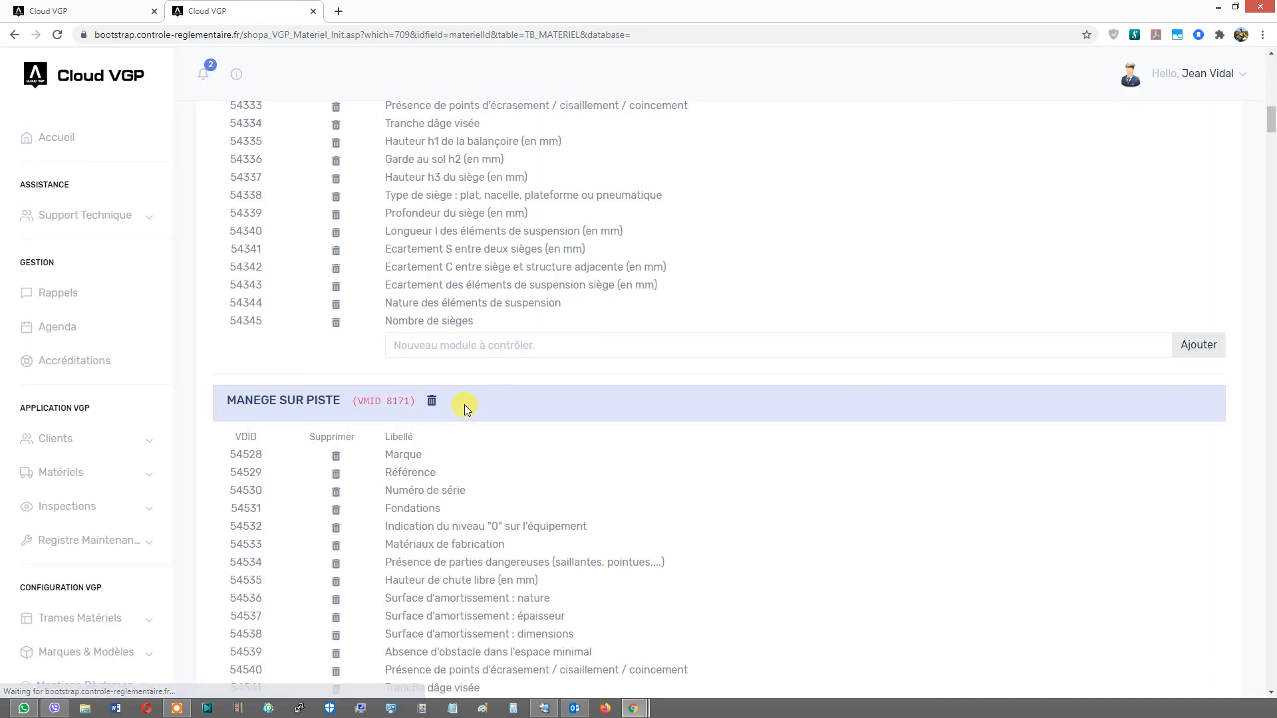
click(431, 401)
click(702, 123)
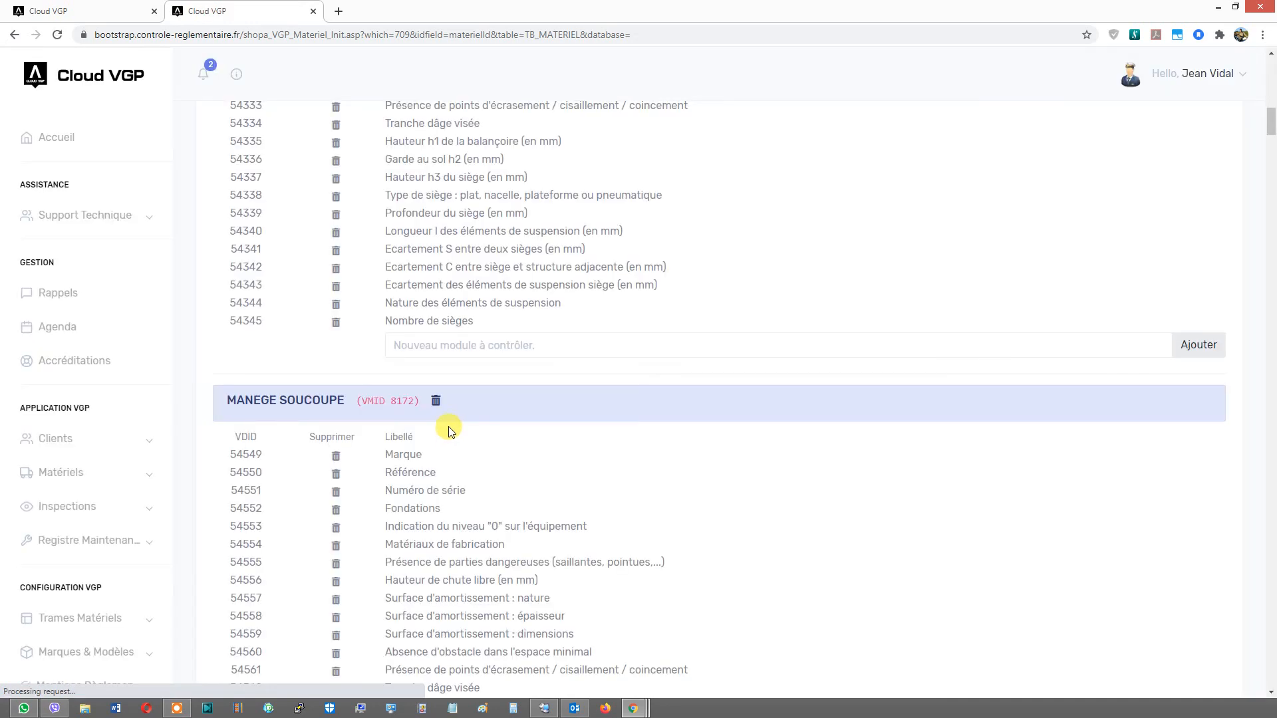
click(434, 400)
click(690, 124)
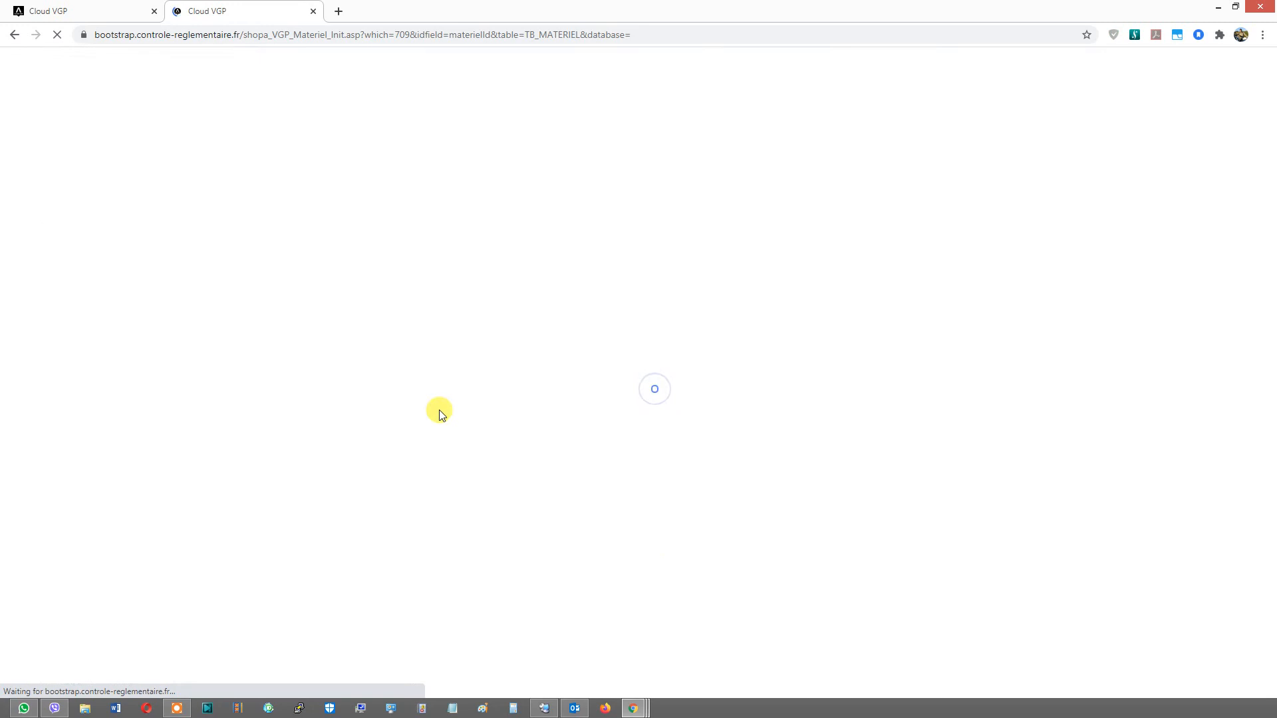
click(385, 401)
click(695, 123)
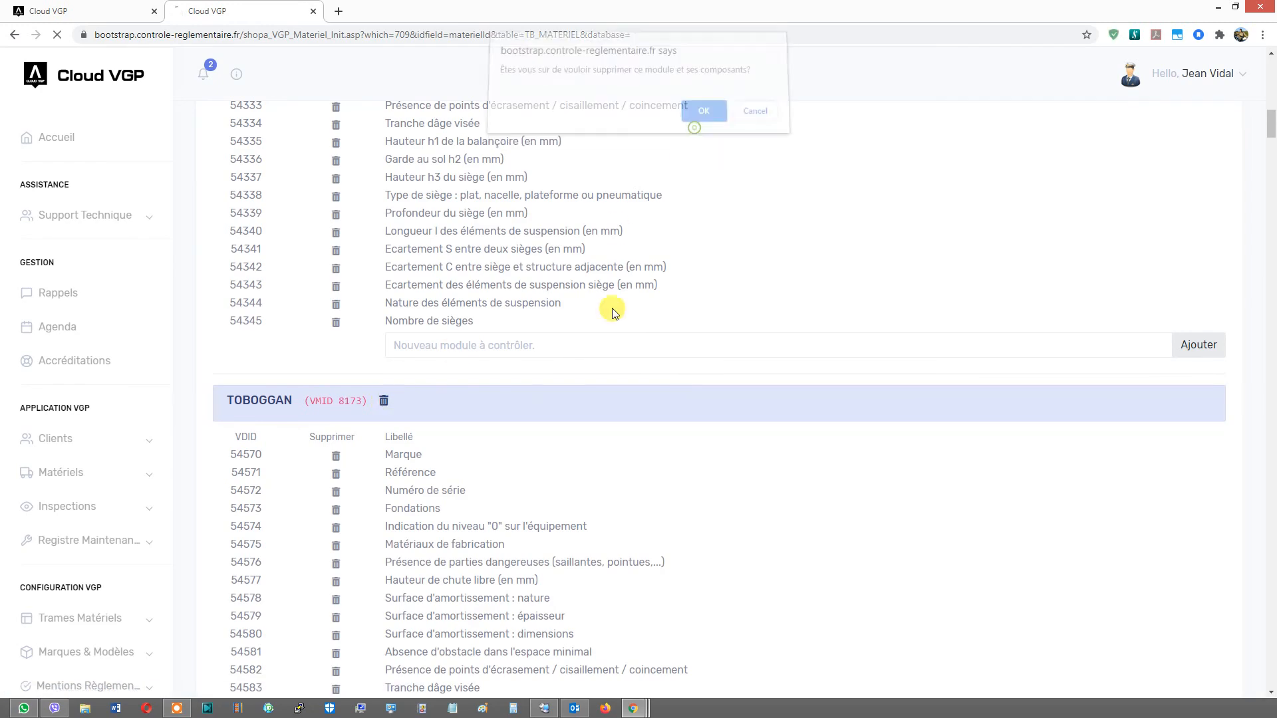
- Delete the remaining play-equipment groups through Maison à jouer, Filet à grimper and Bac à sable, then check the frame's token cost
click(396, 401)
click(697, 126)
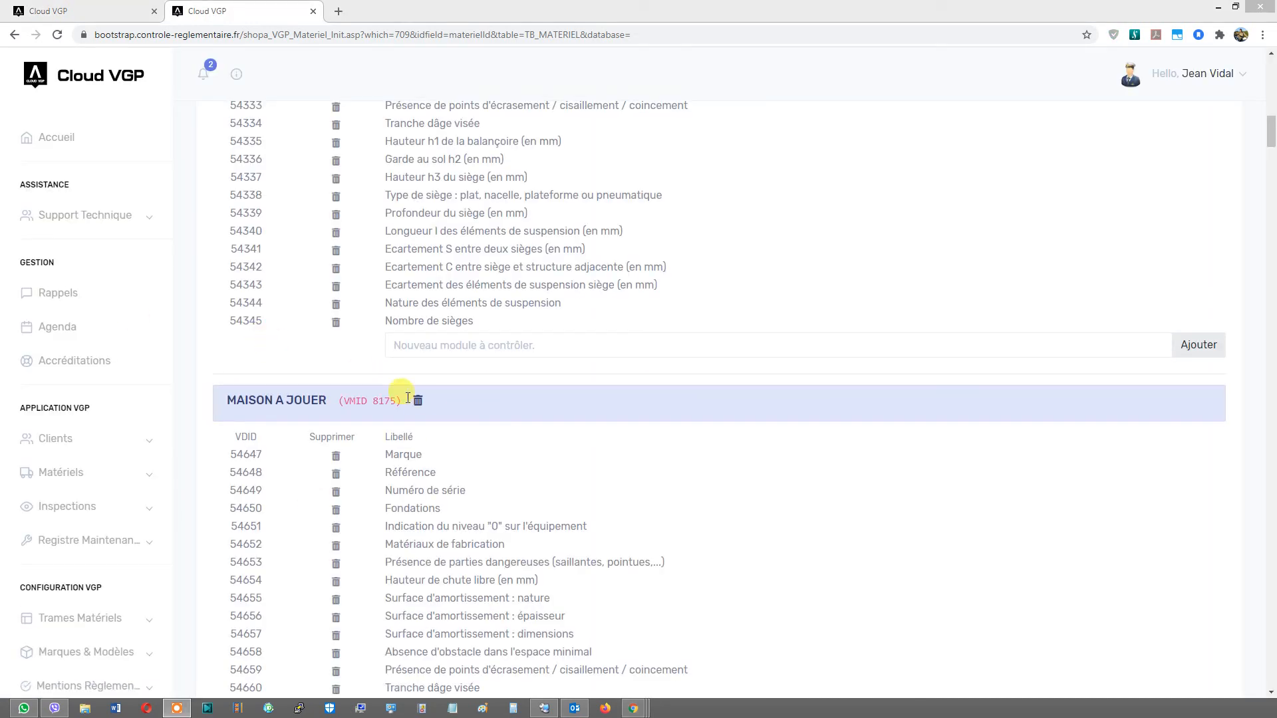
click(419, 402)
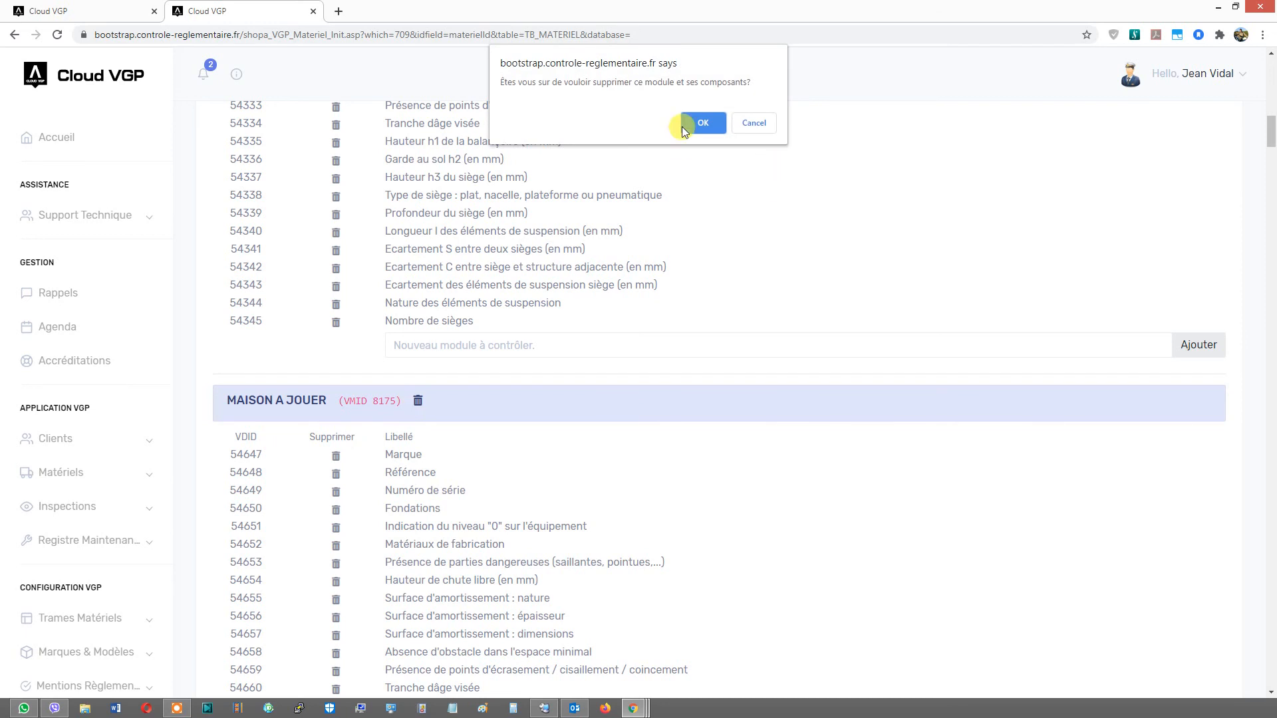
click(702, 123)
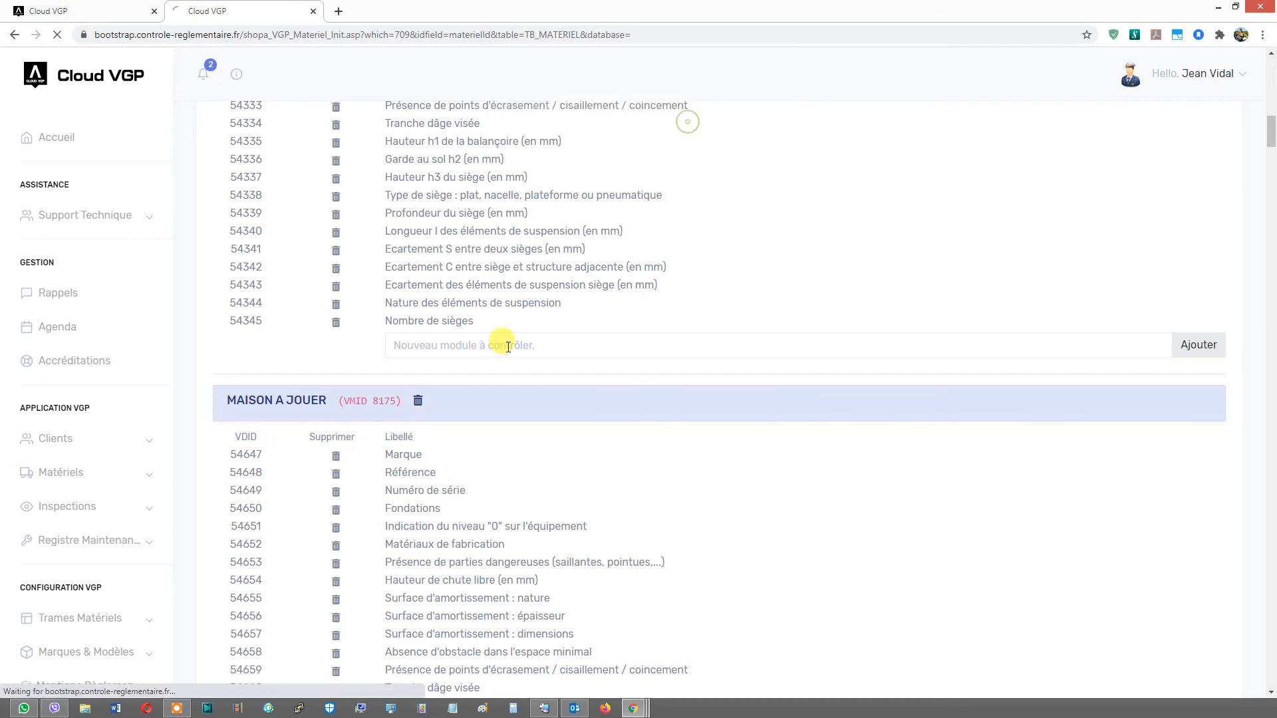
click(417, 403)
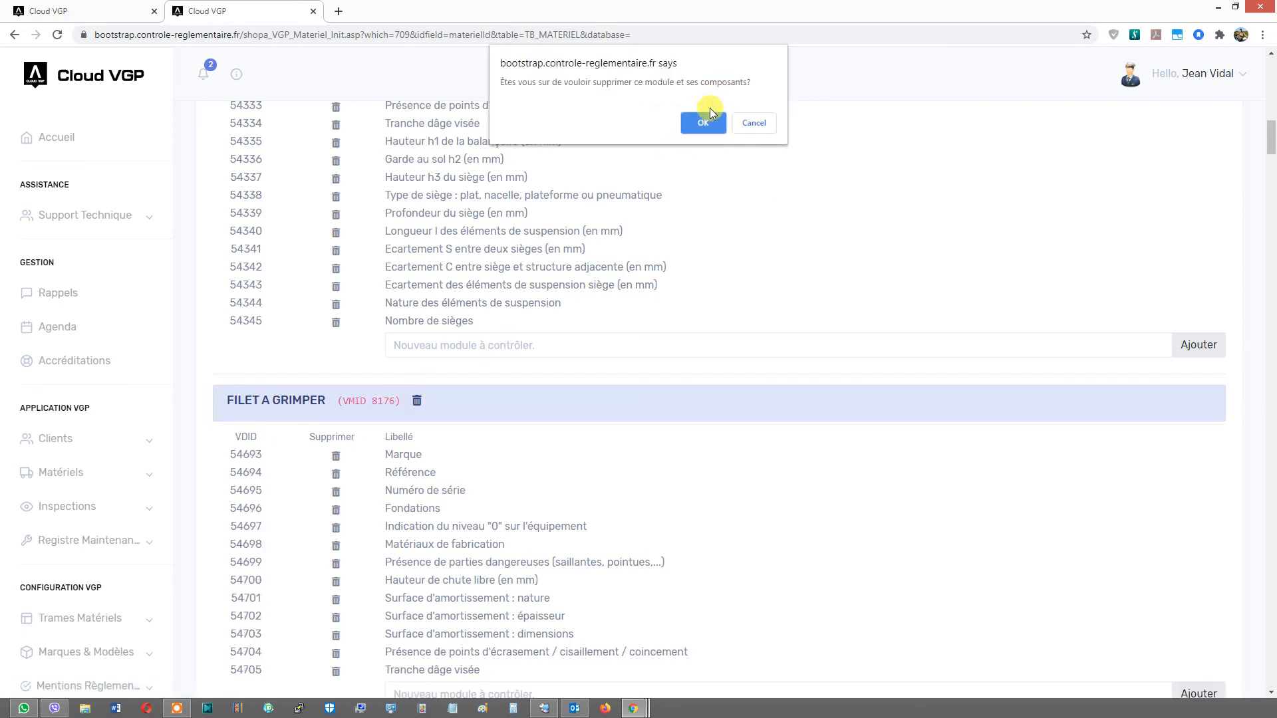
click(703, 123)
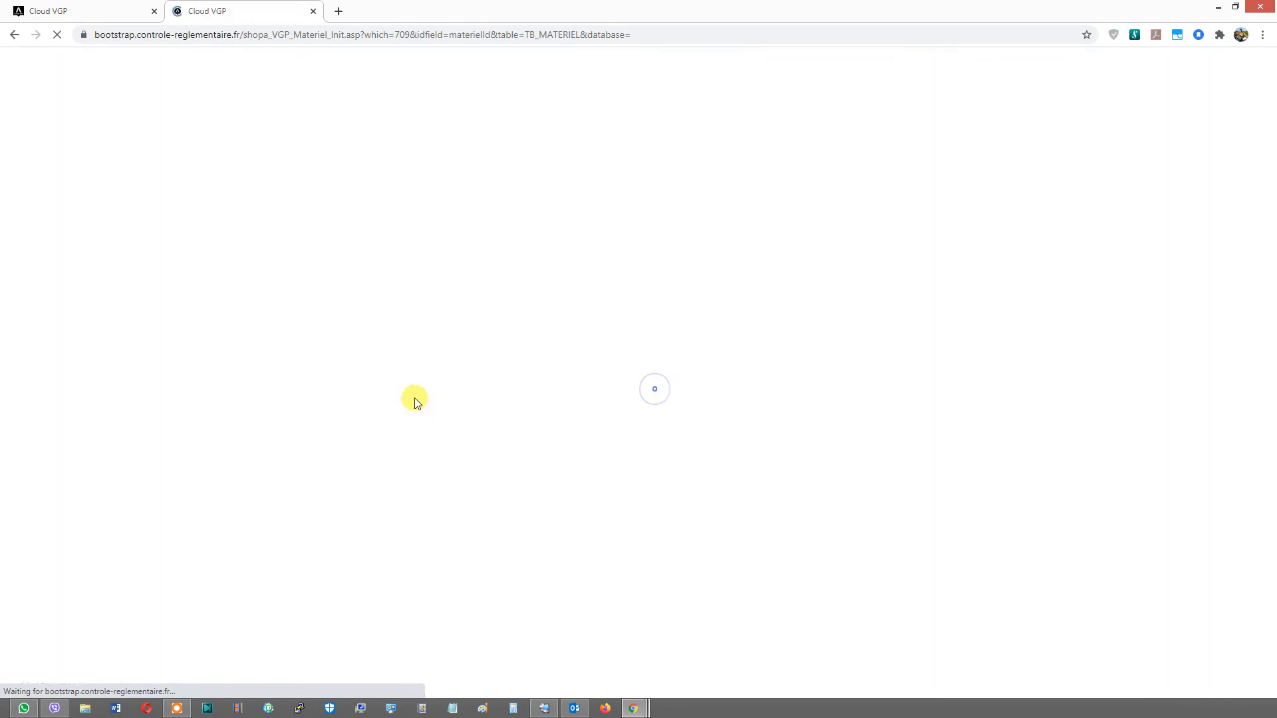
click(395, 400)
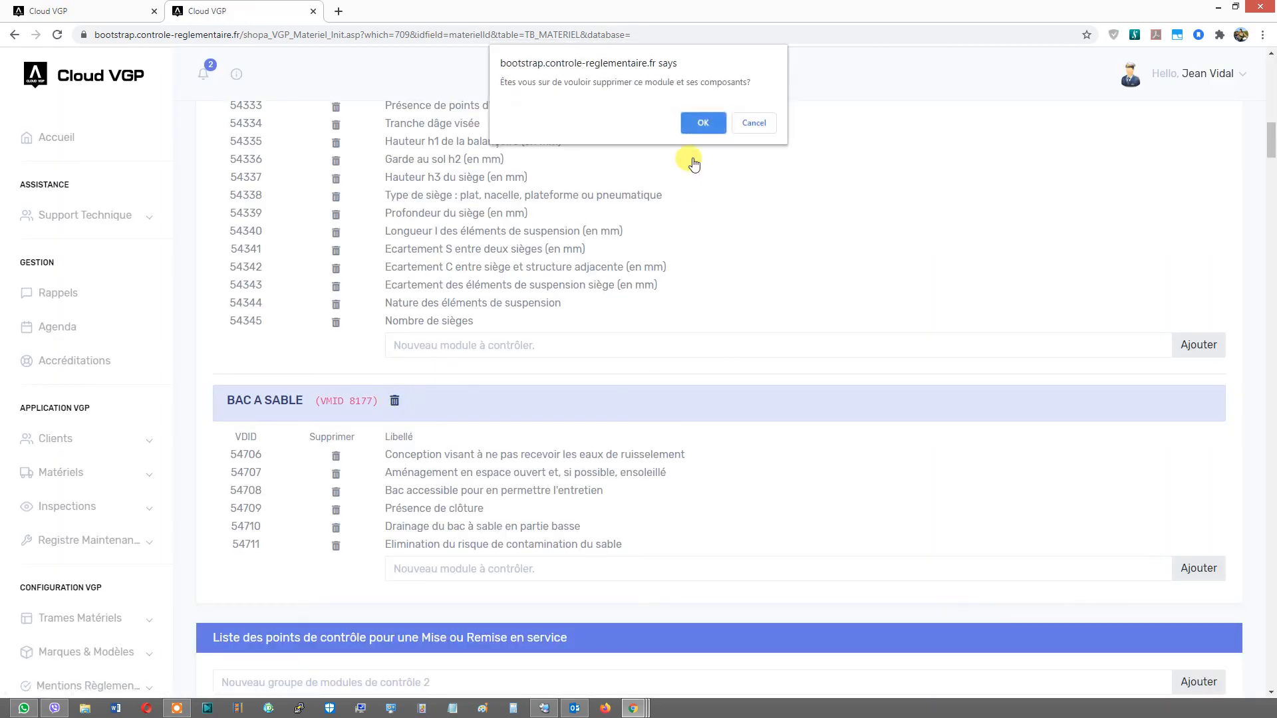
click(699, 119)
scroll(611, 382, up, 12)
scroll(612, 381, up, 4)
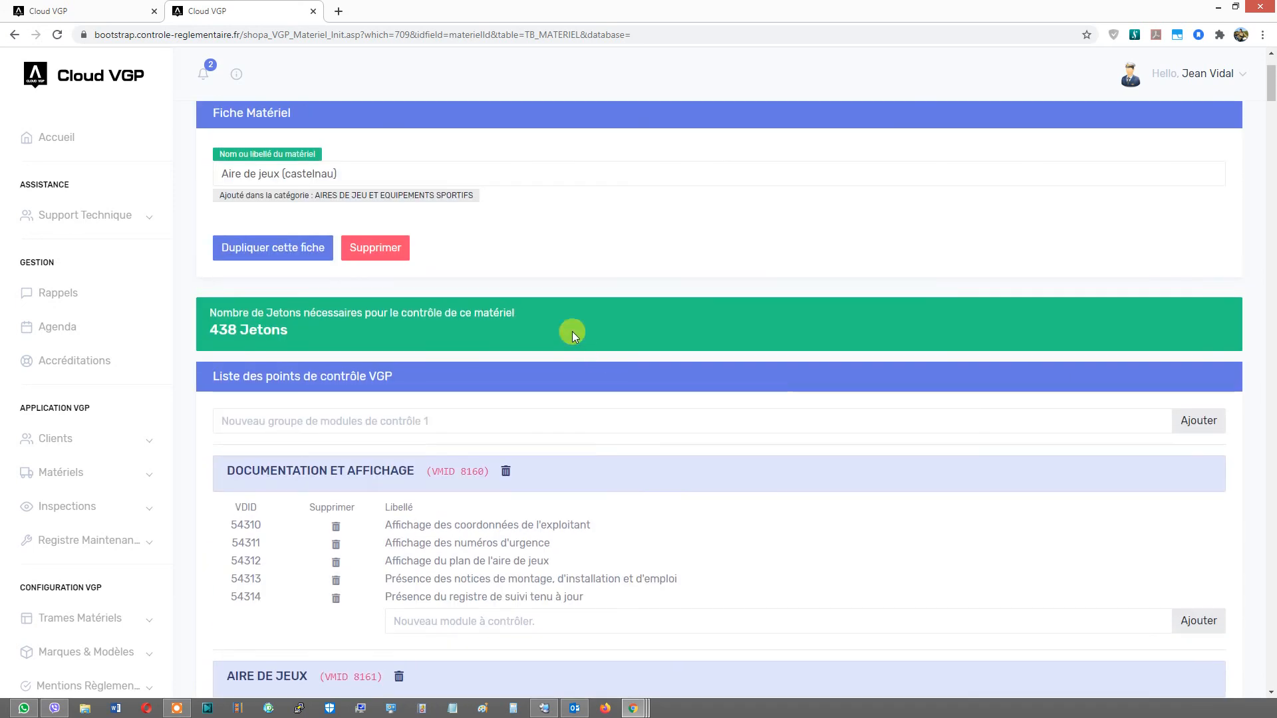
- Delete the Documentation et affichage group from the Mise ou Remise en service control-point list
scroll(572, 332, down, 2)
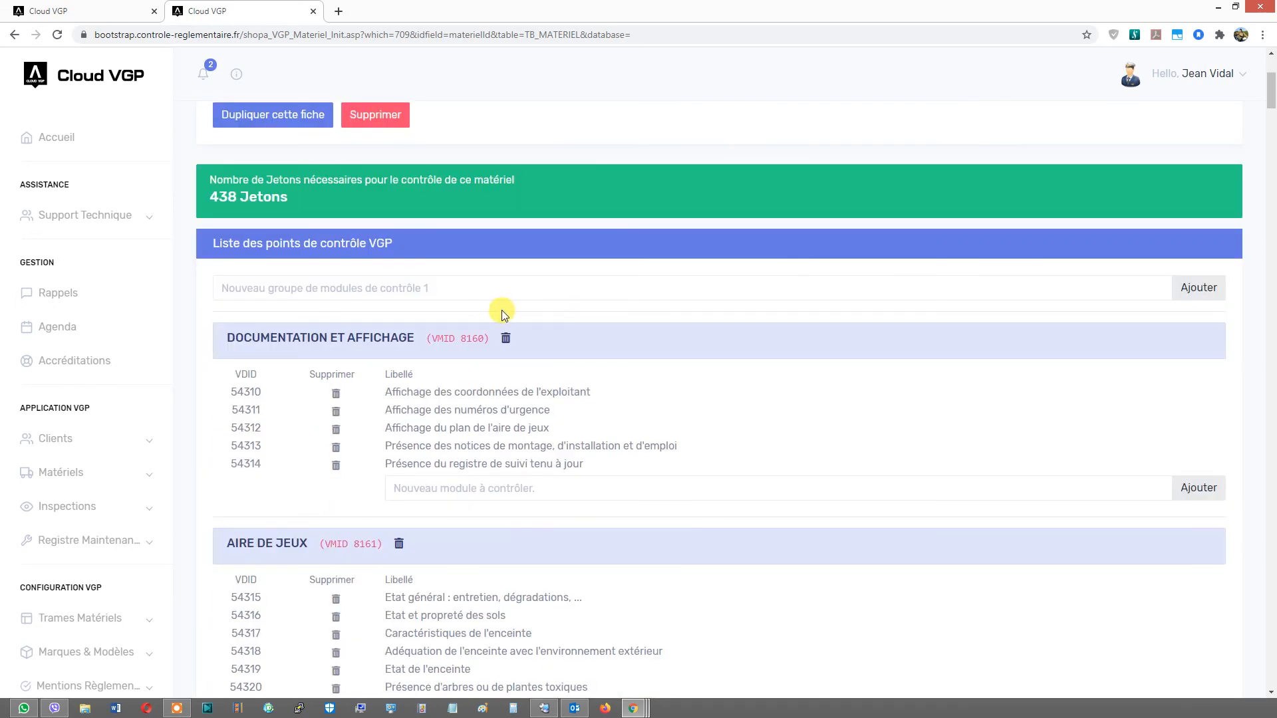
scroll(356, 354, up, 1)
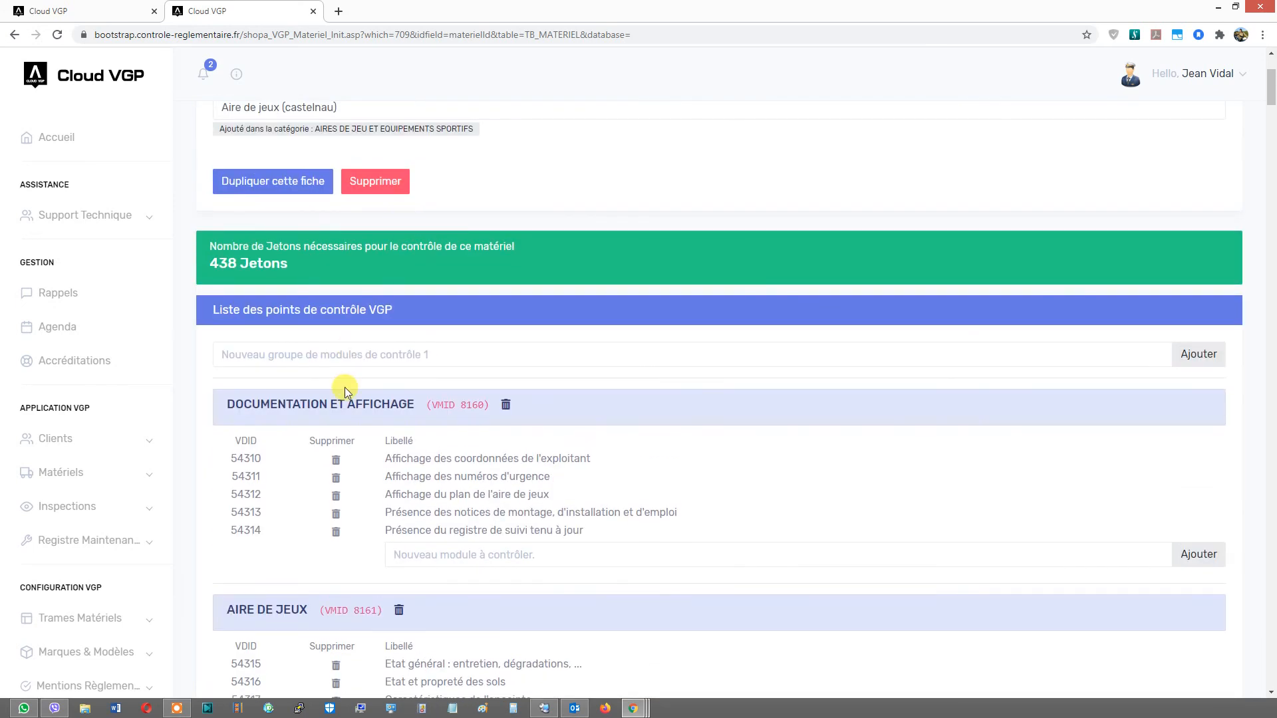
scroll(345, 387, down, 1)
scroll(290, 503, down, 5)
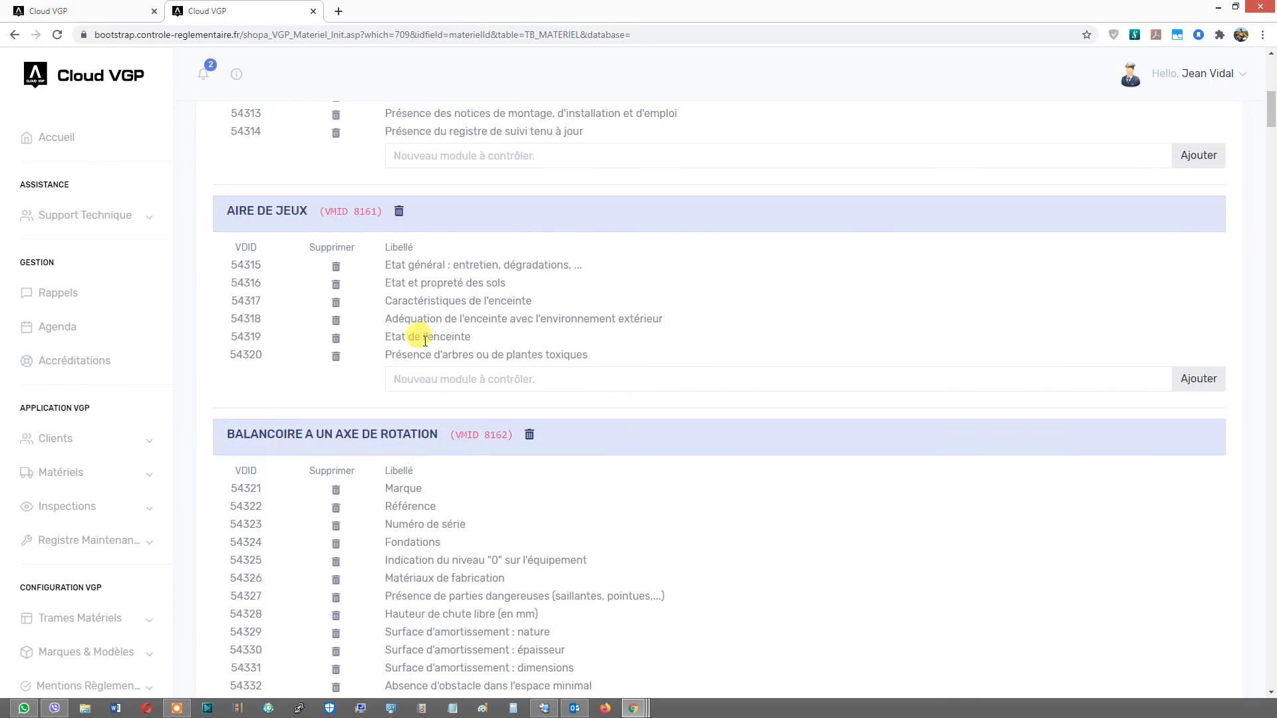
scroll(360, 220, up, 2)
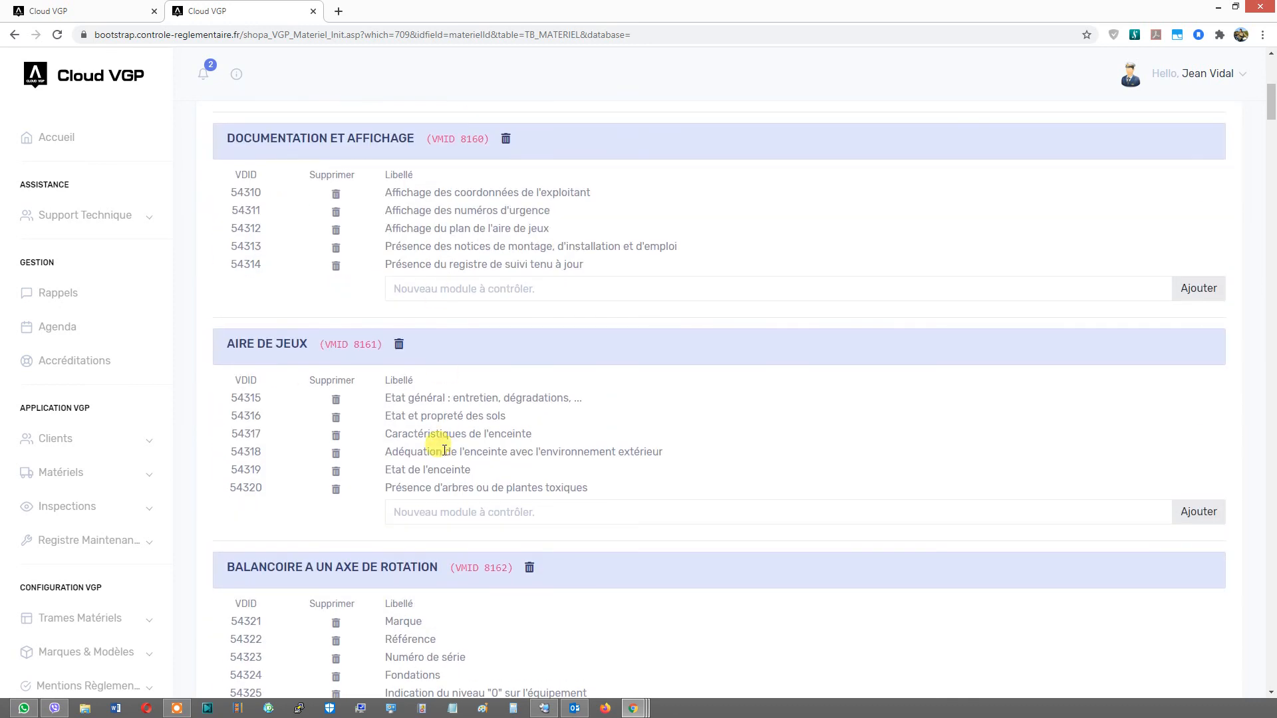
scroll(470, 408, down, 5)
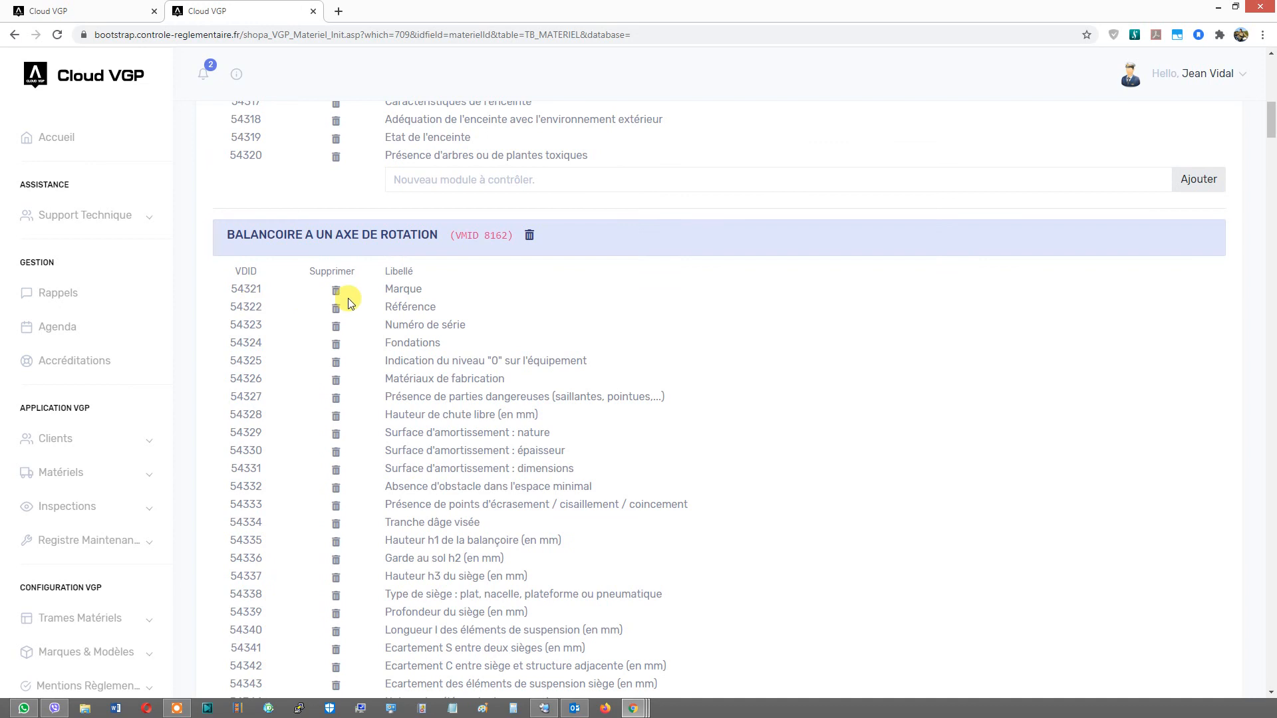
scroll(349, 303, down, 8)
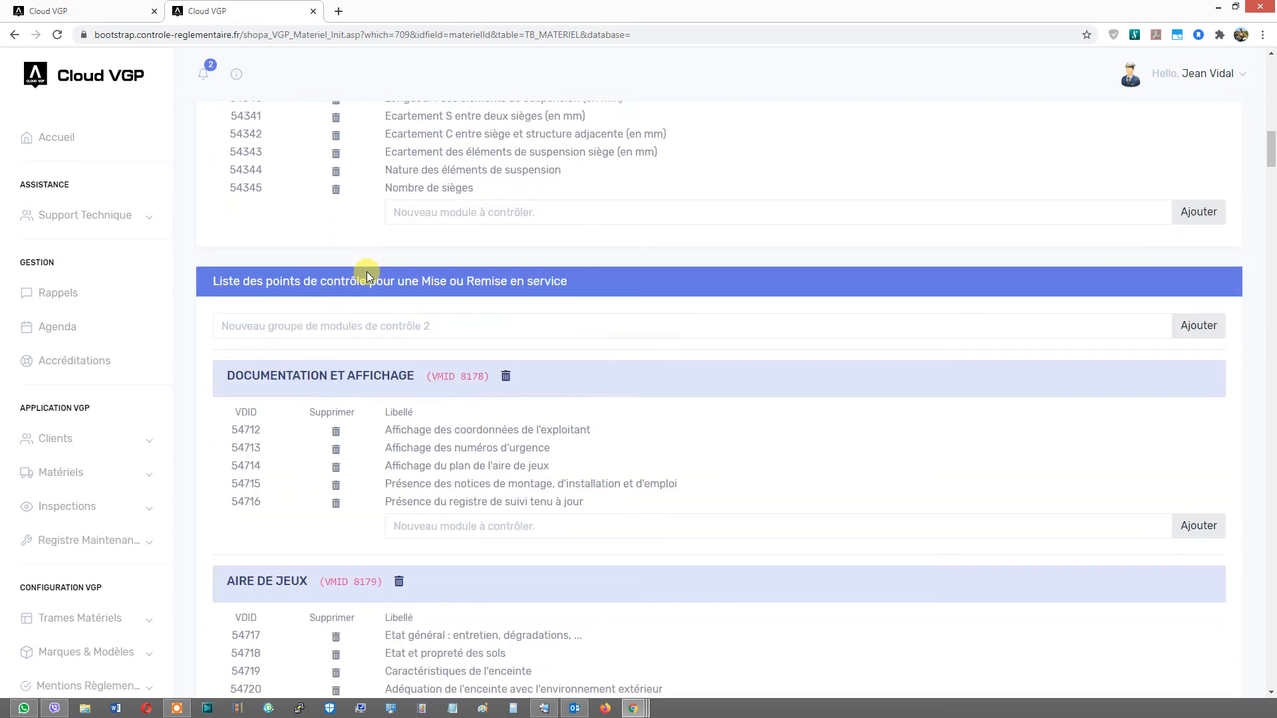
click(506, 379)
click(692, 127)
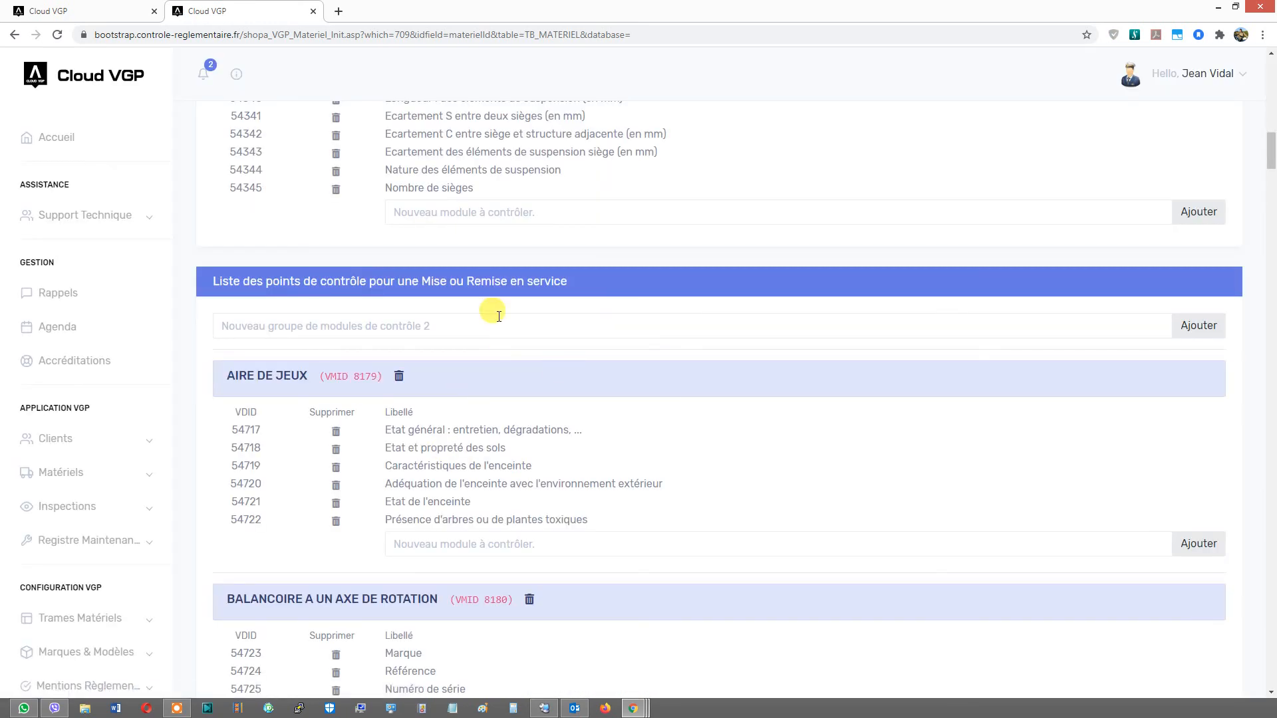
- Delete the Aire de jeux and Balançoire à un axe de rotation groups from the Mise ou Remise en service list
scroll(504, 499, up, 2)
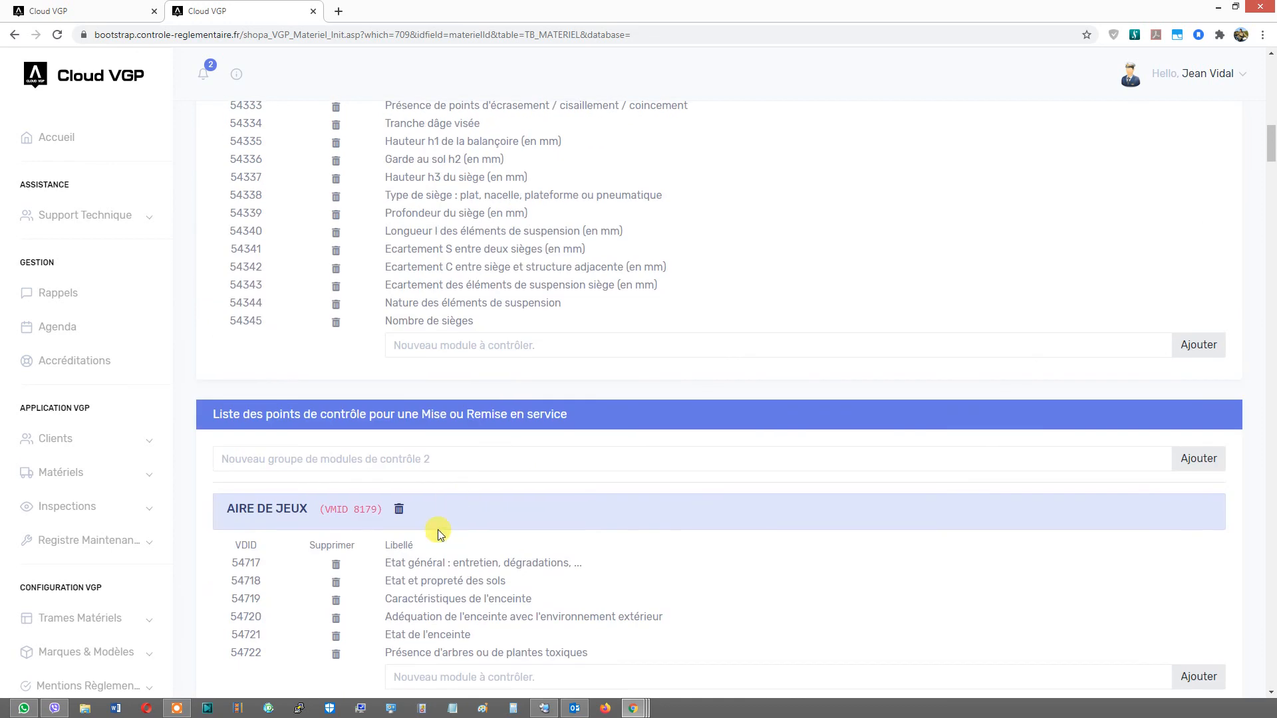
scroll(439, 530, up, 2)
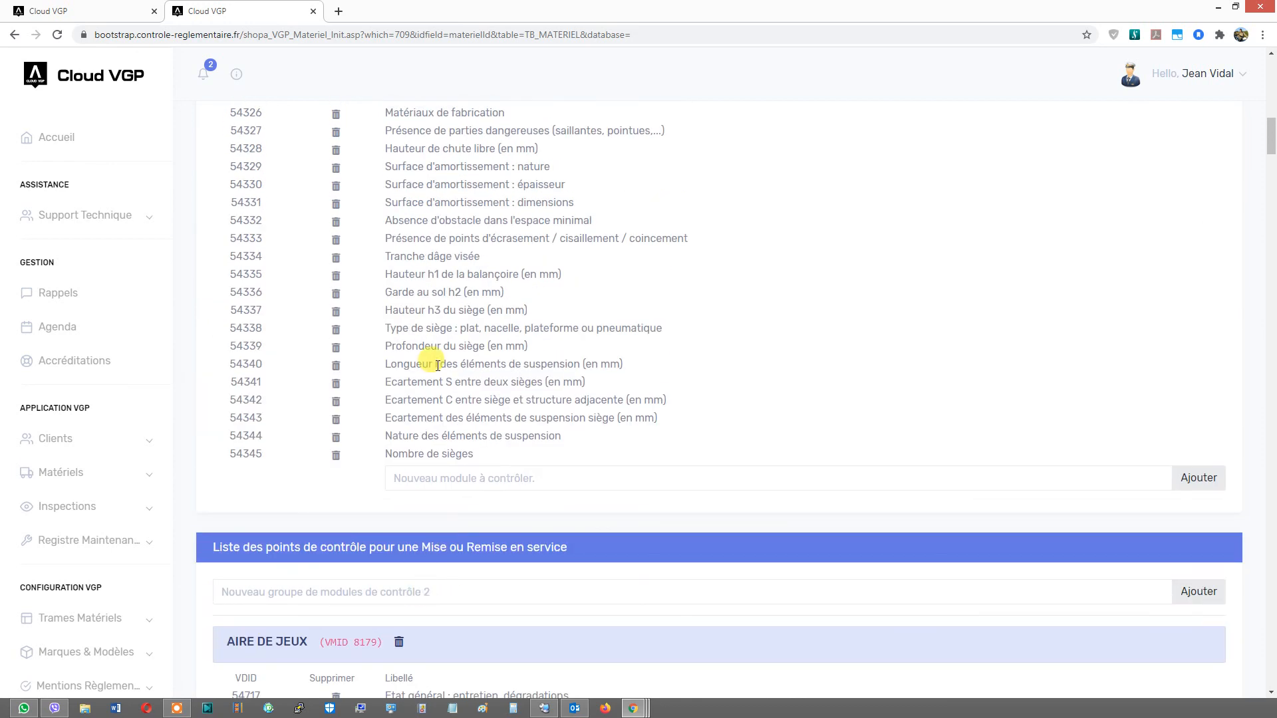
scroll(457, 277, up, 4)
scroll(435, 412, down, 5)
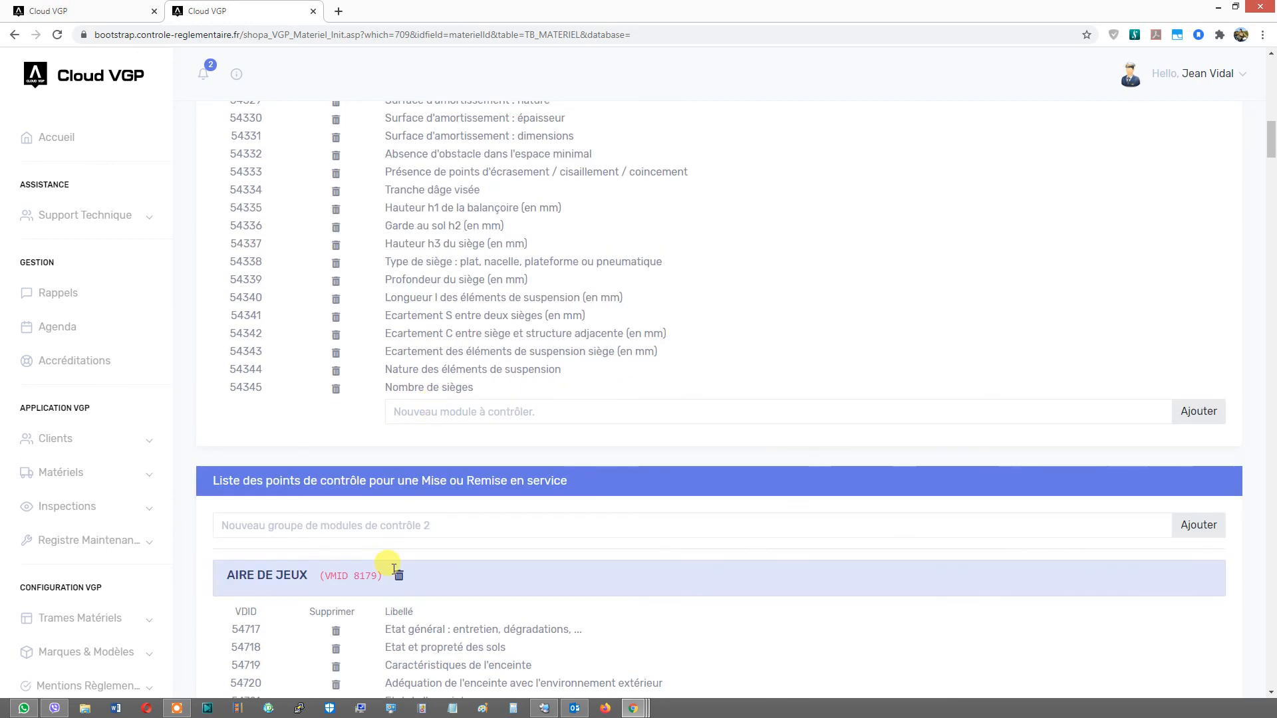
scroll(394, 566, down, 4)
click(399, 311)
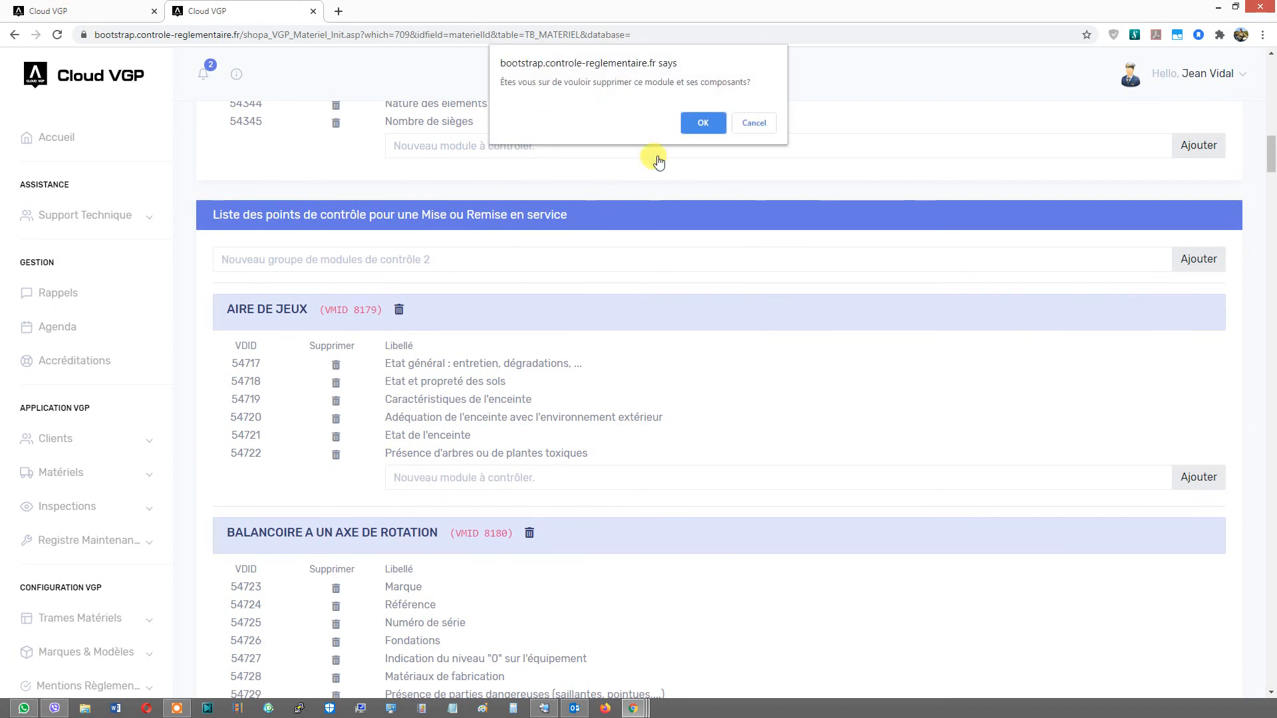
click(698, 123)
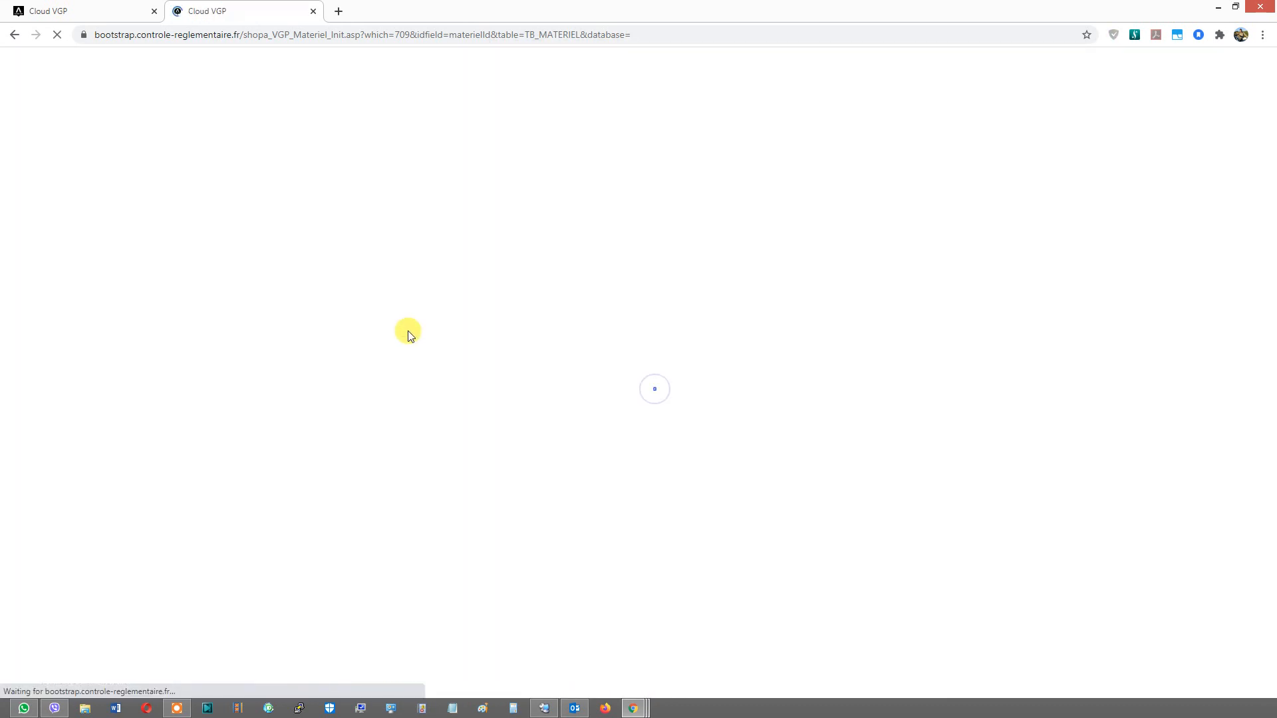
click(528, 311)
click(700, 122)
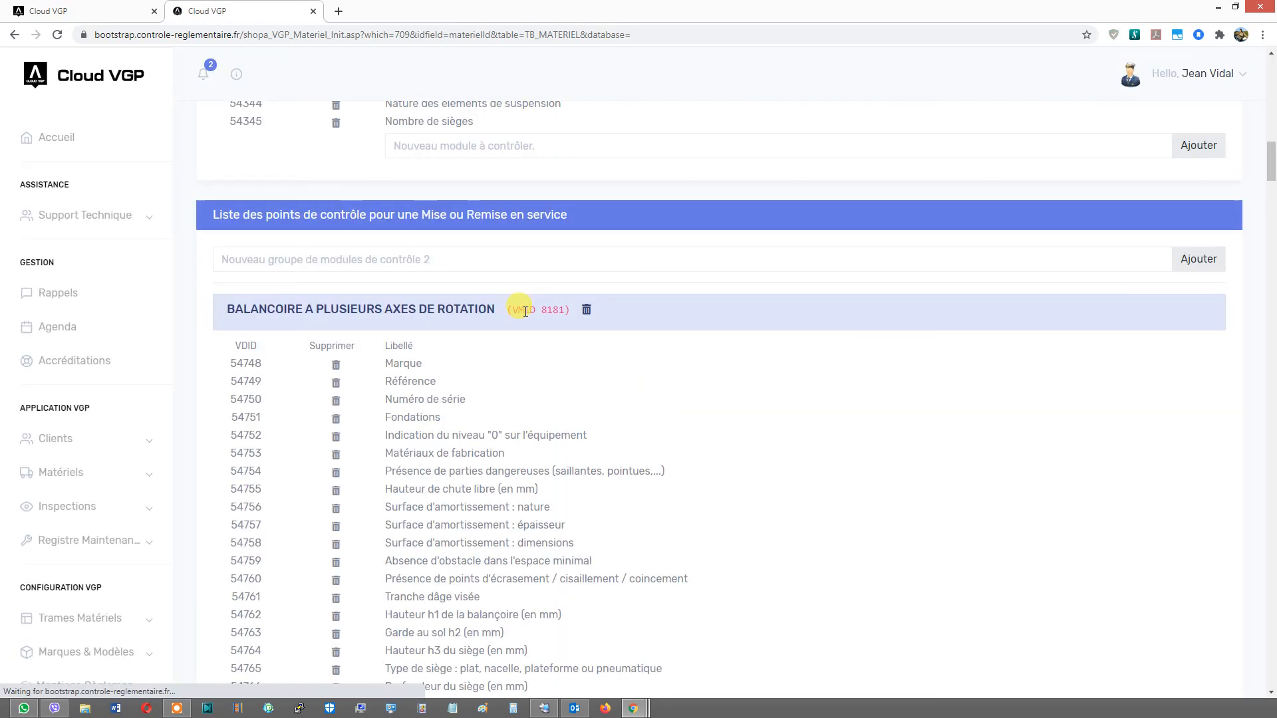
- Delete the Balançoire à plusieurs axes, point de suspension unique, Equipement à bascule, Balançoire à fléau and Bascule longitudinale service groups
click(586, 309)
click(703, 127)
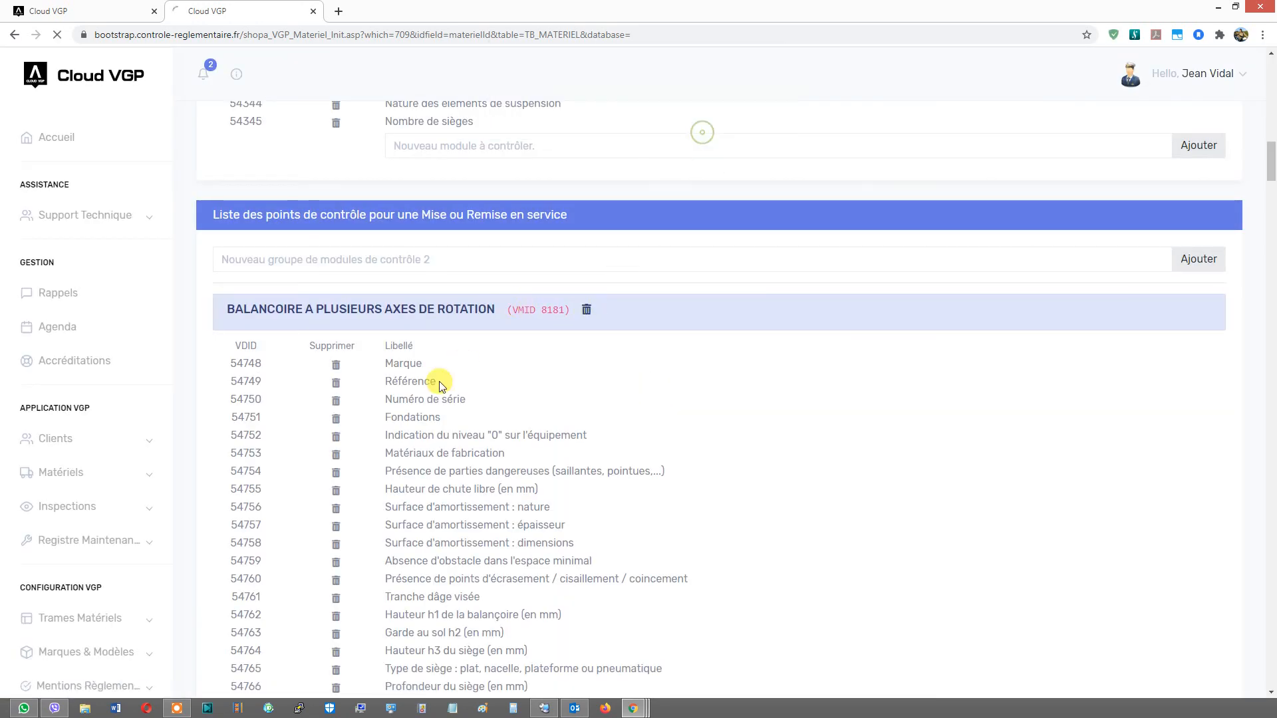
click(587, 310)
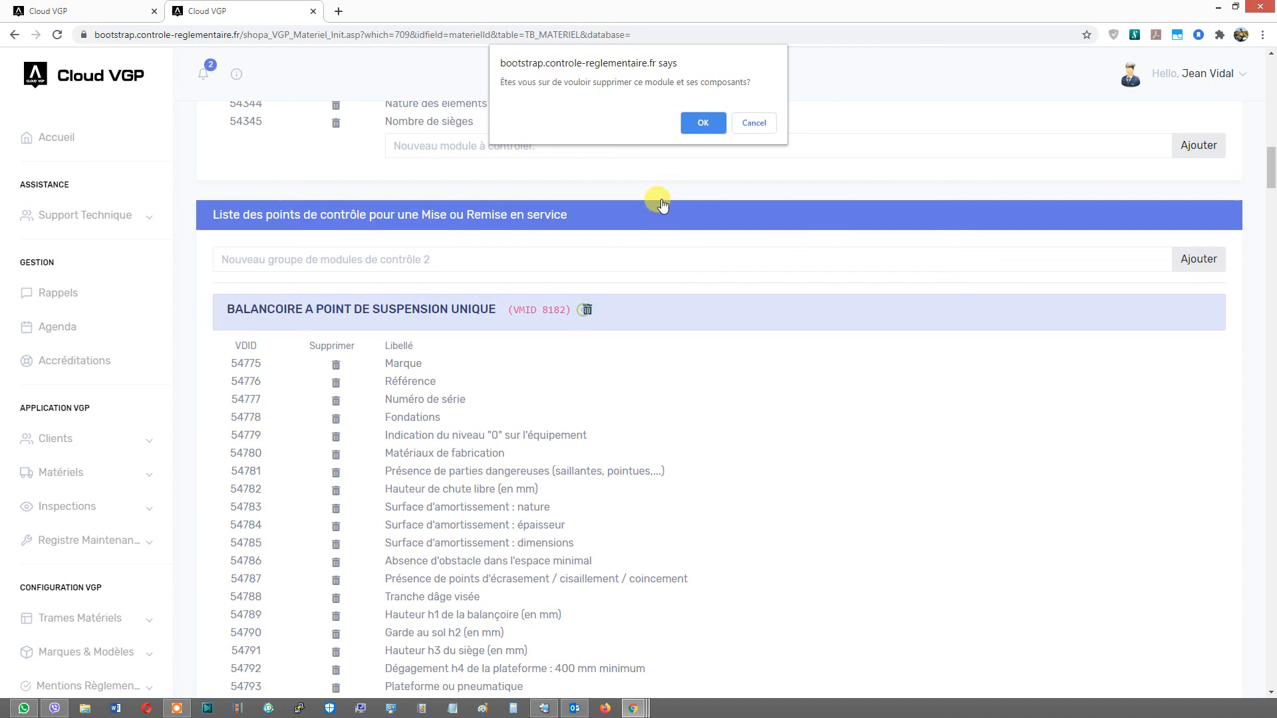
click(695, 126)
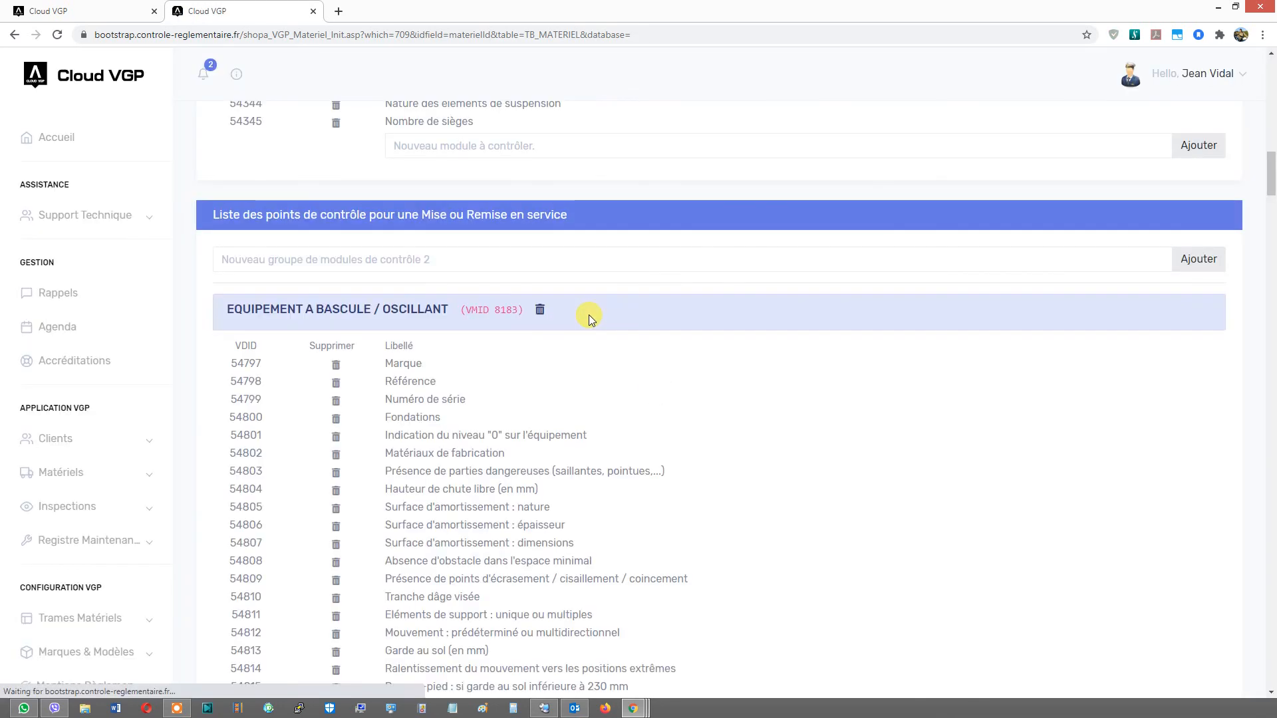
click(547, 312)
click(715, 127)
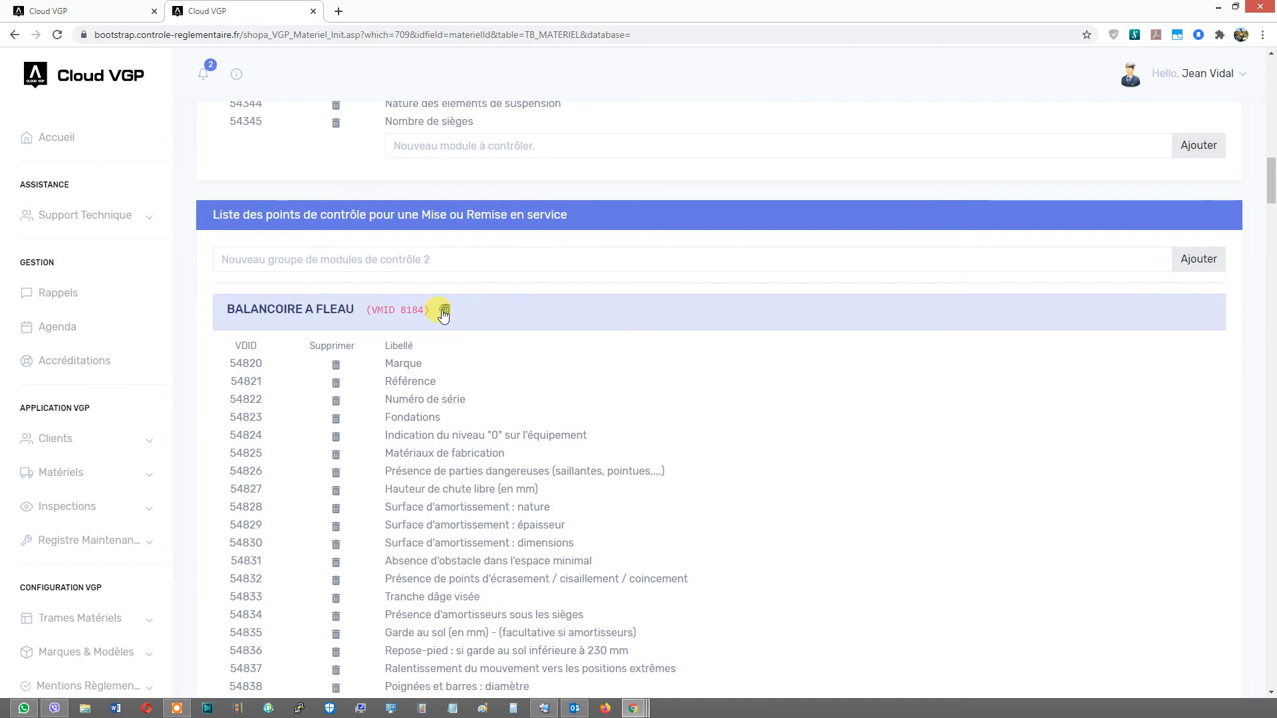
click(444, 313)
click(703, 123)
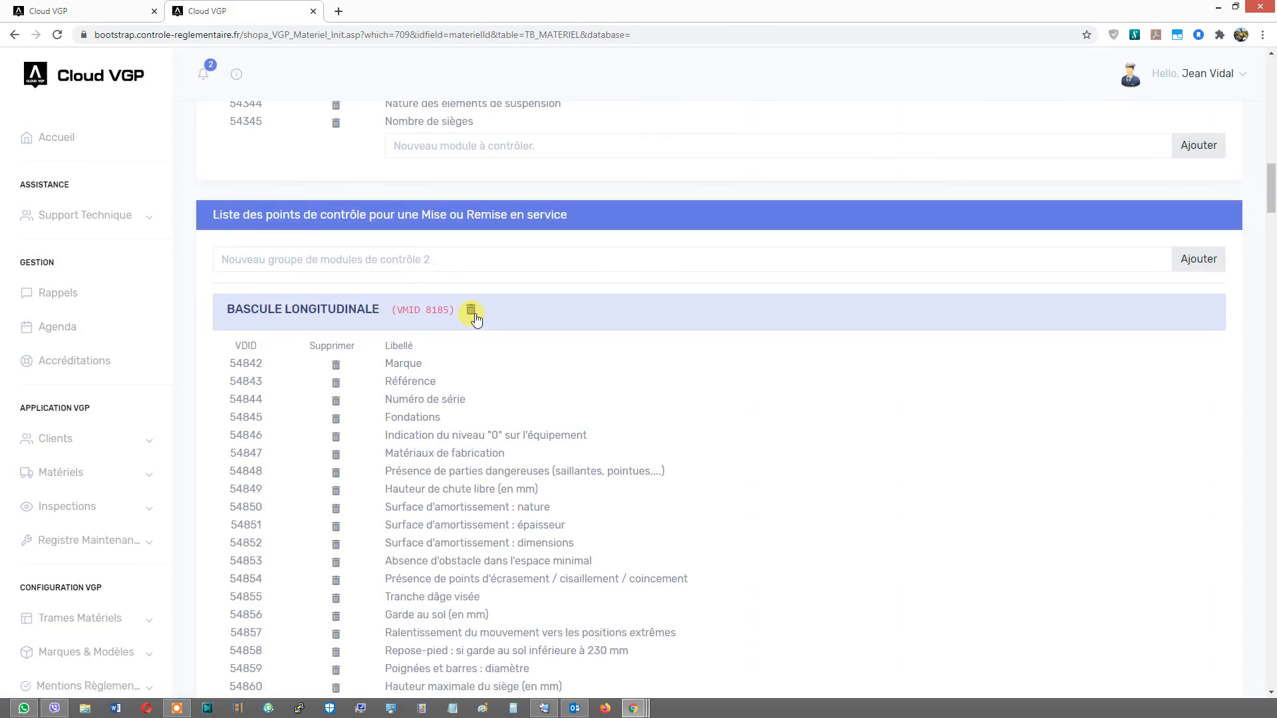
click(473, 313)
click(691, 129)
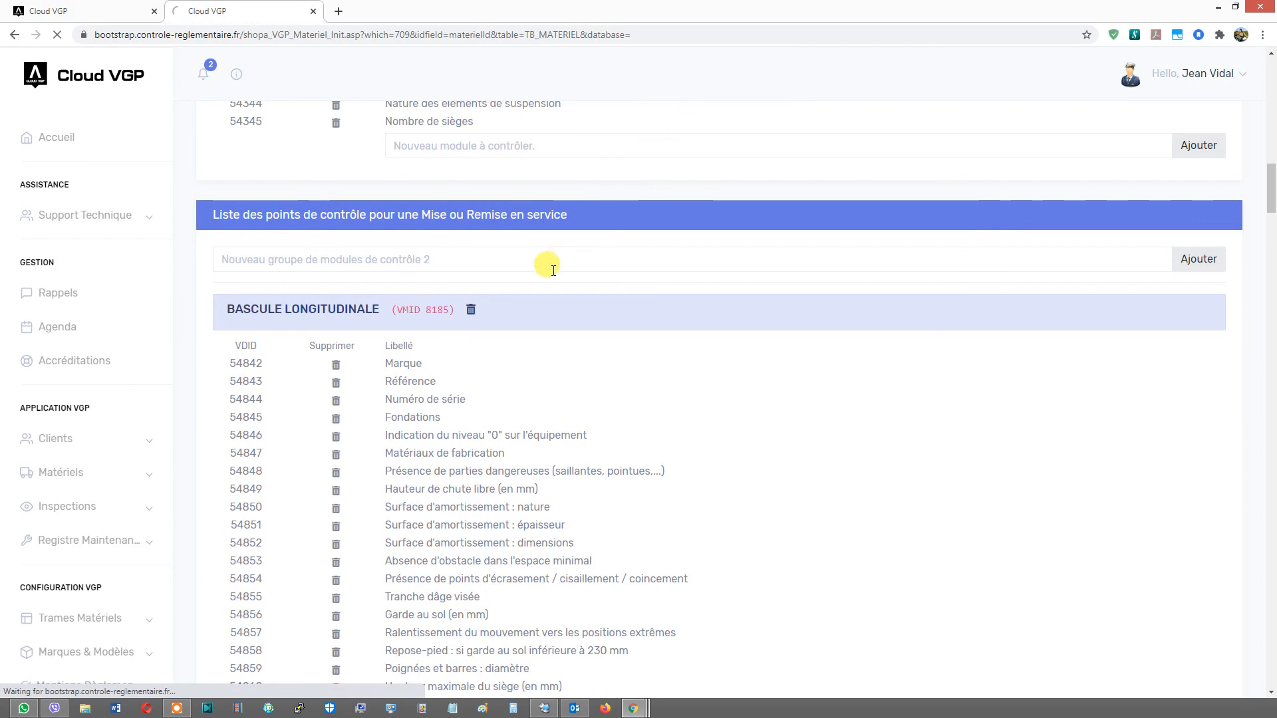
- Delete the Manège à sièges tournants, Manège classique, Manège champignon rotatif, Manège sur piste and Manège soucoupe service groups
click(498, 310)
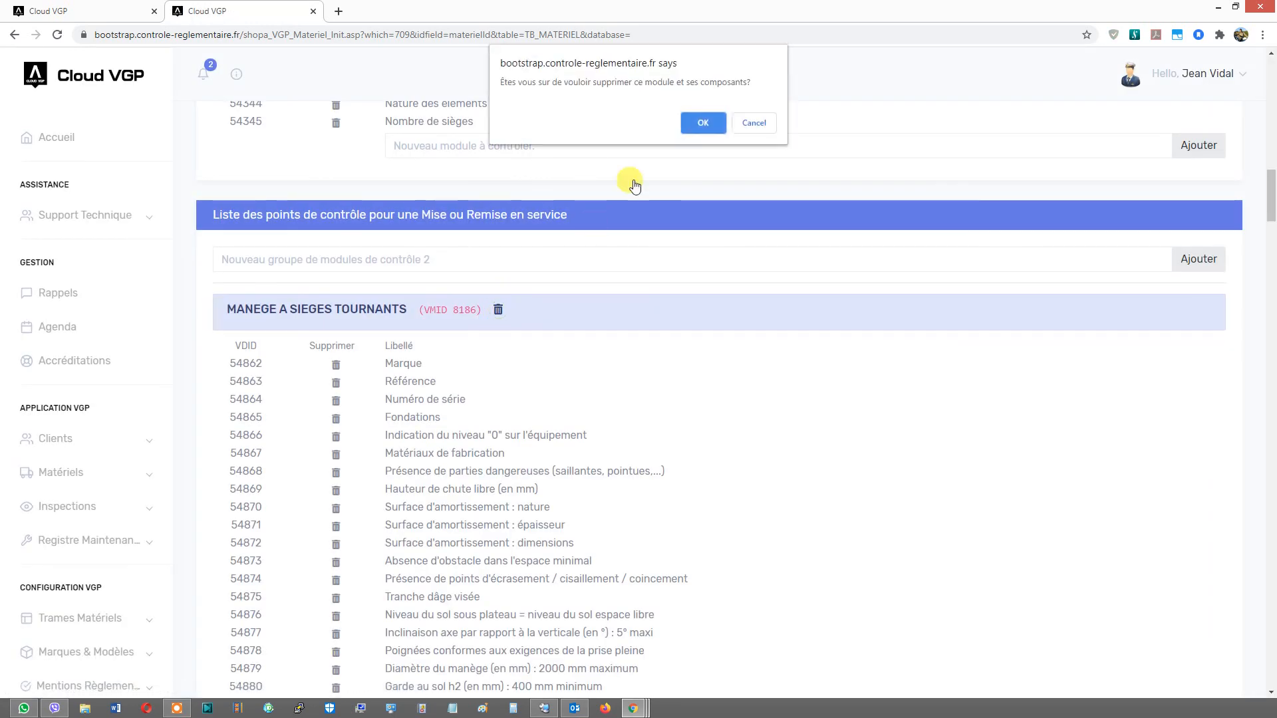
click(695, 119)
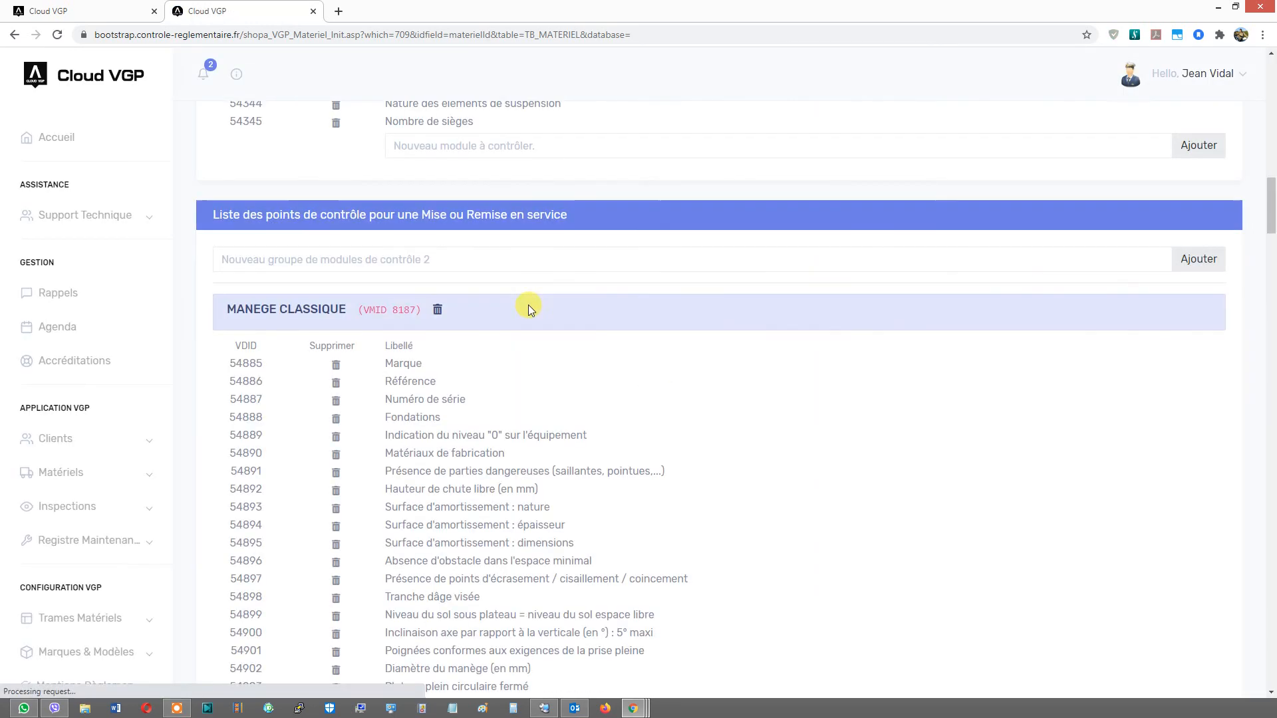
click(437, 310)
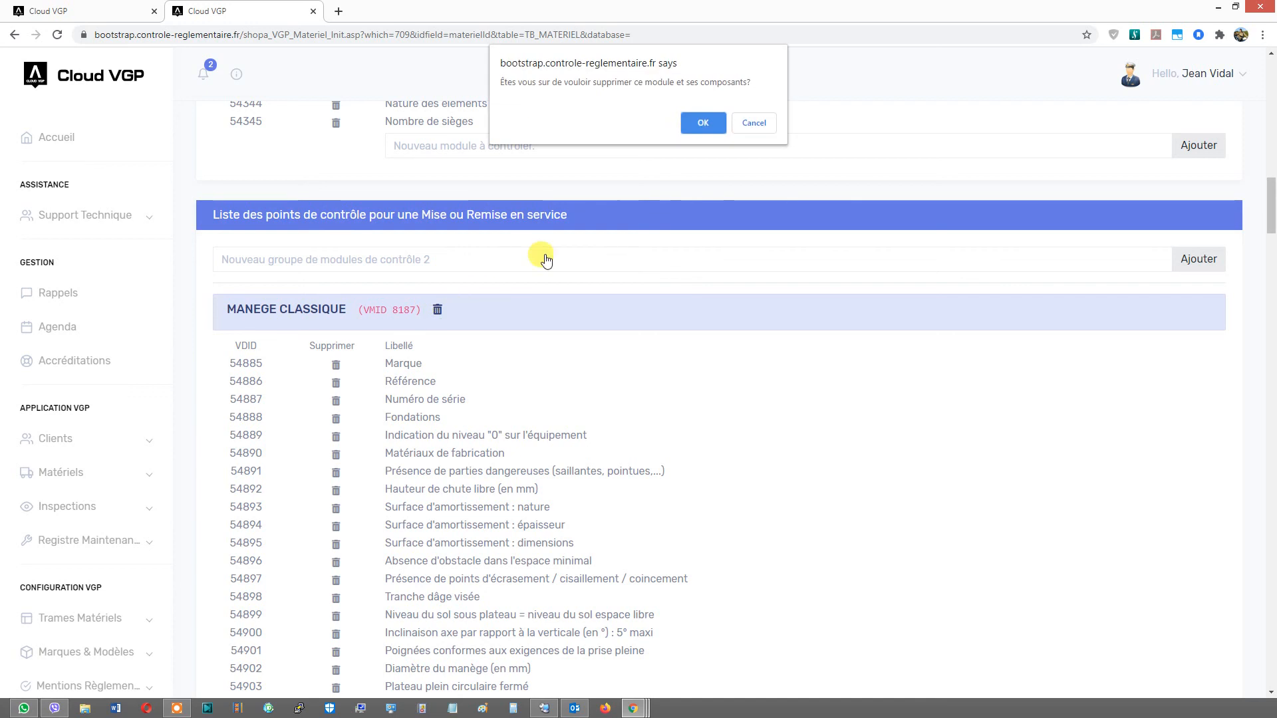
click(692, 129)
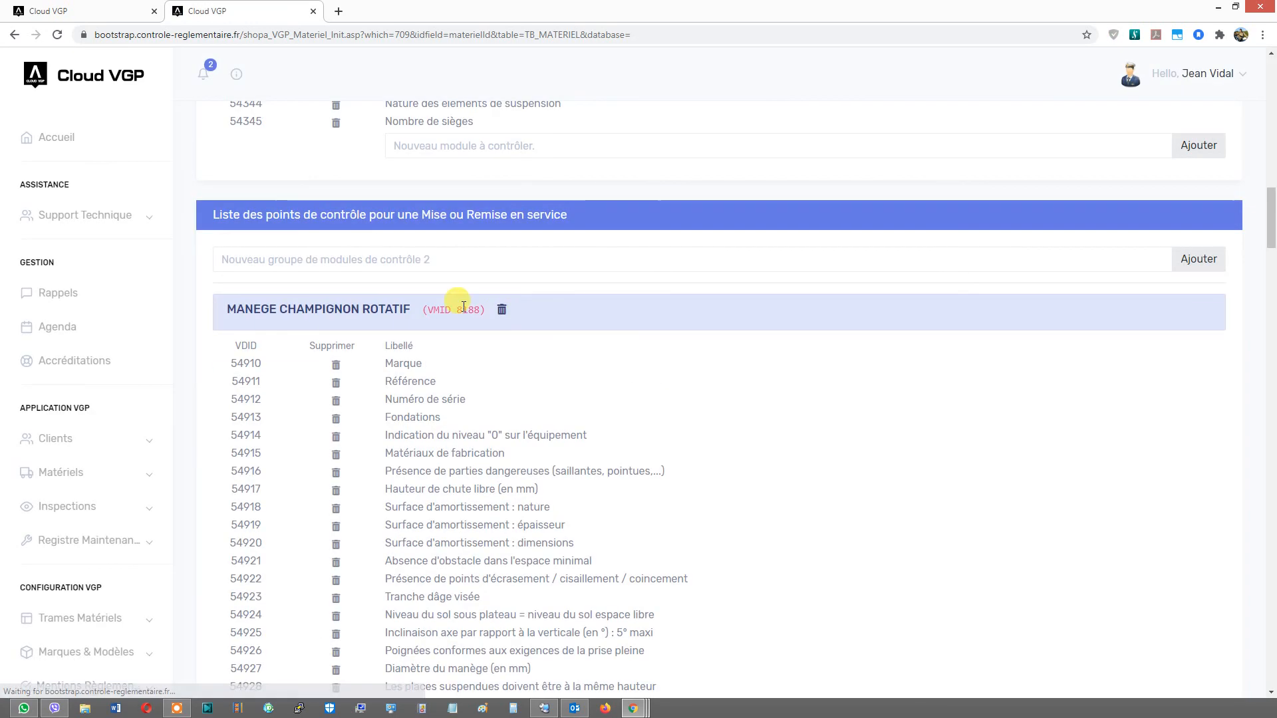
click(503, 311)
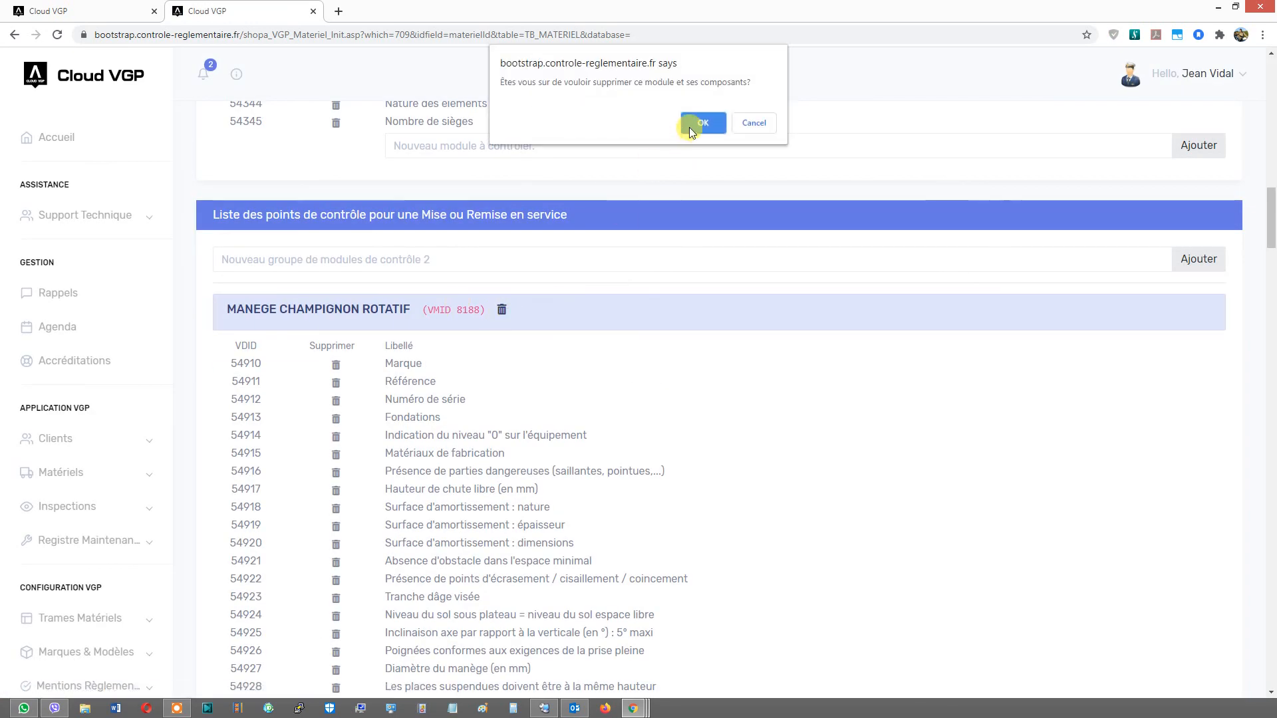
click(692, 126)
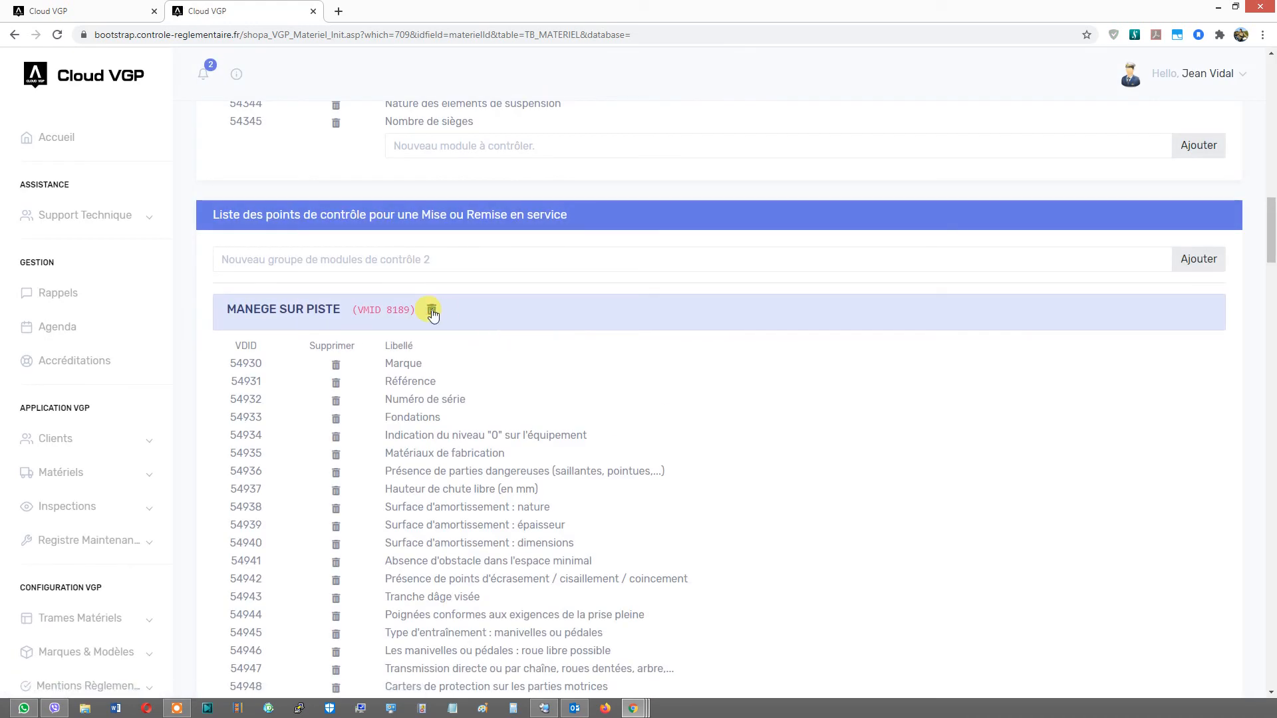
click(431, 311)
click(686, 124)
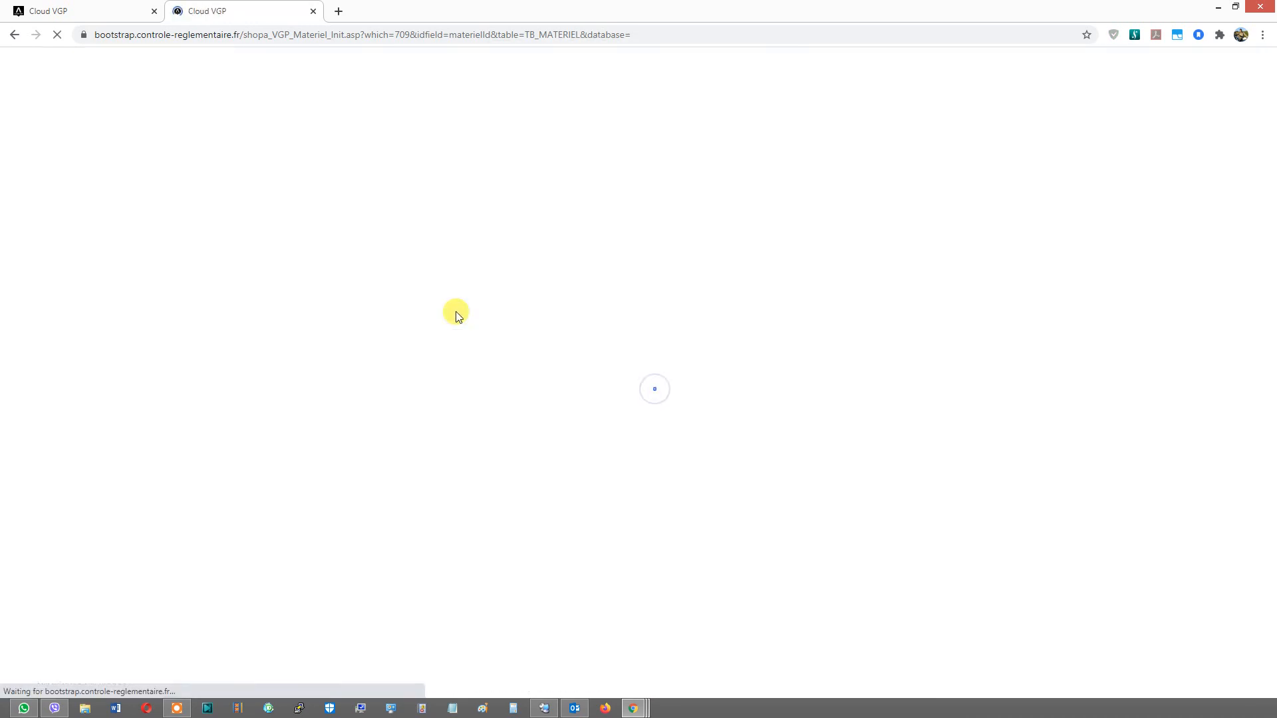
click(436, 310)
click(695, 120)
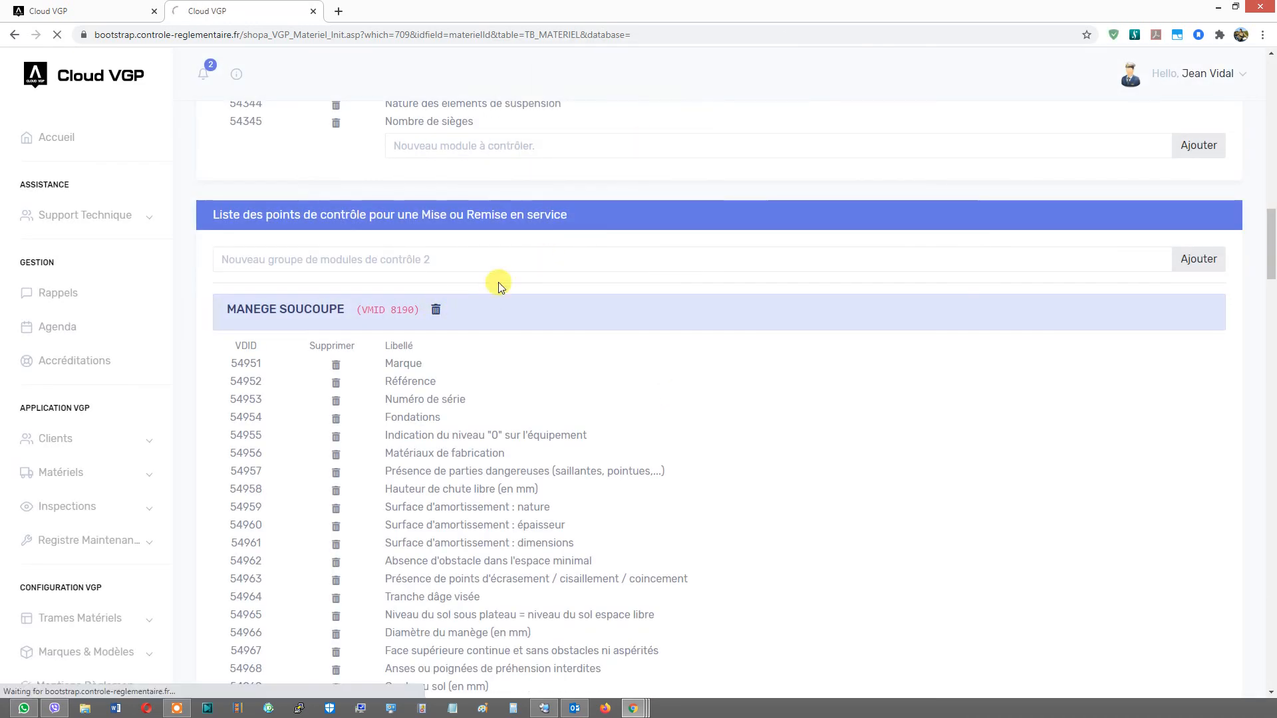
click(384, 310)
click(695, 122)
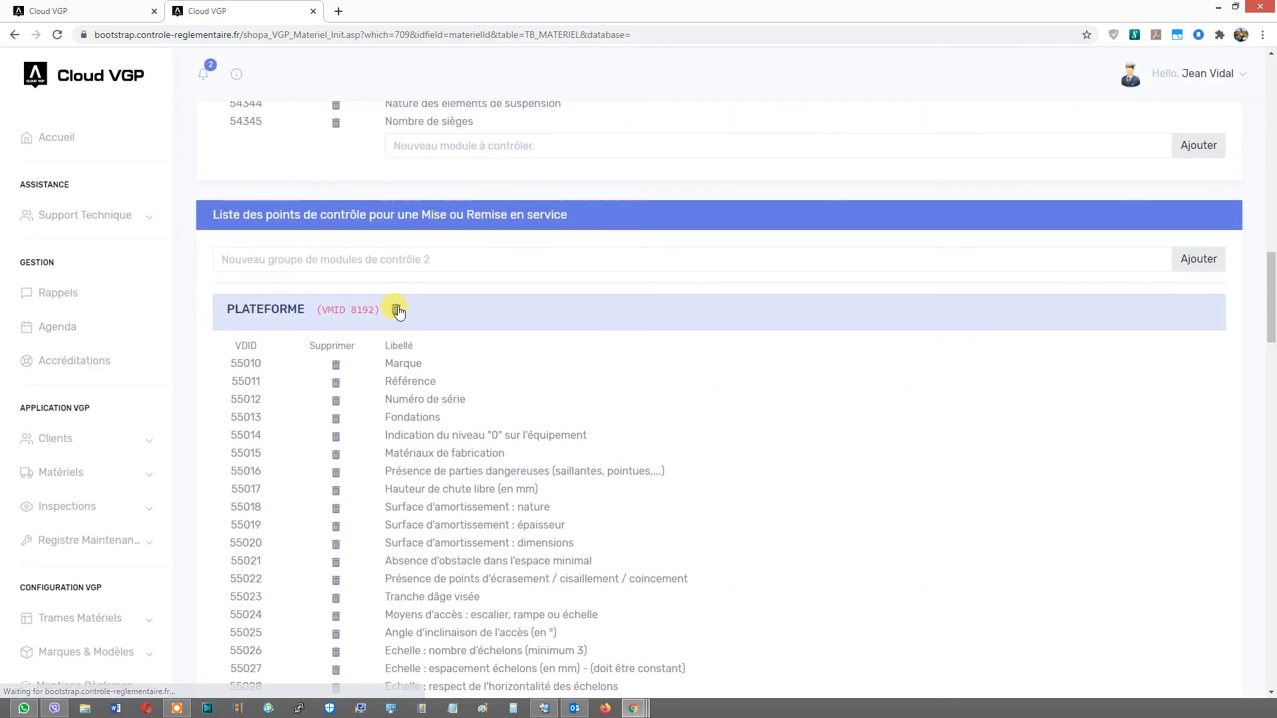
- Delete the Plateforme, Maison à jouer, Filet à grimper and Copie de bac à sable groups from the service list
click(397, 311)
click(695, 121)
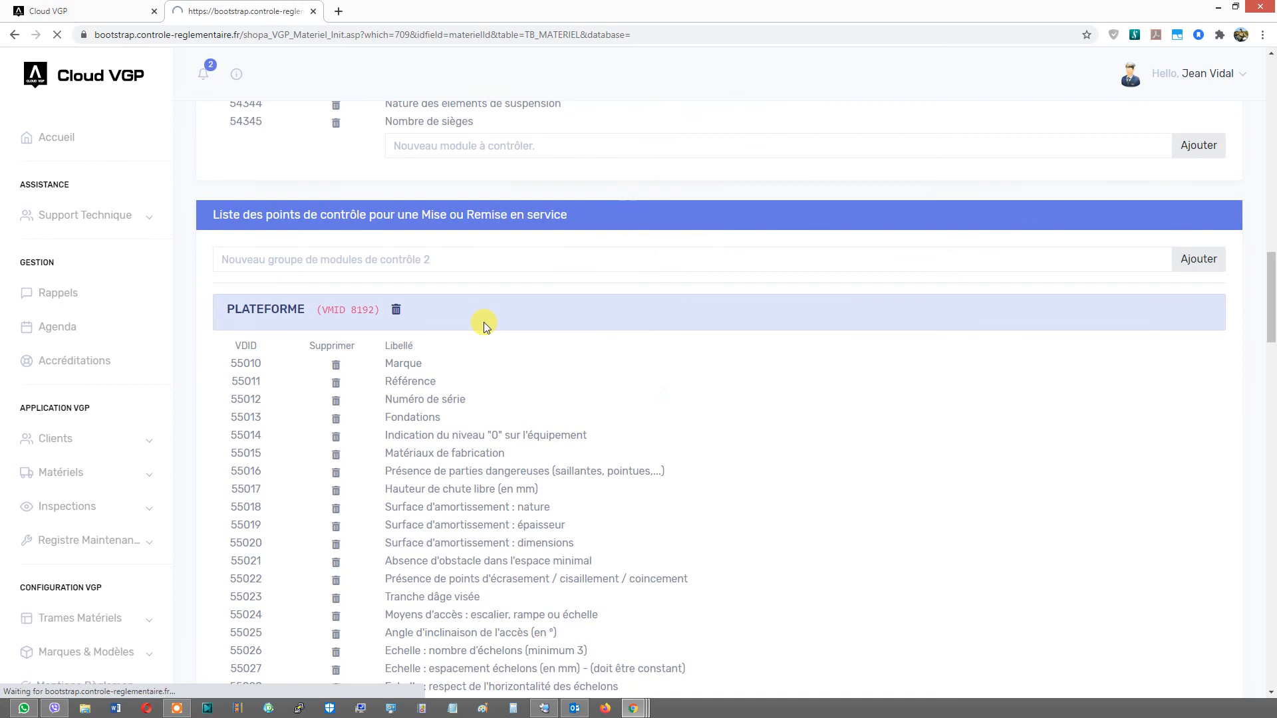
click(416, 309)
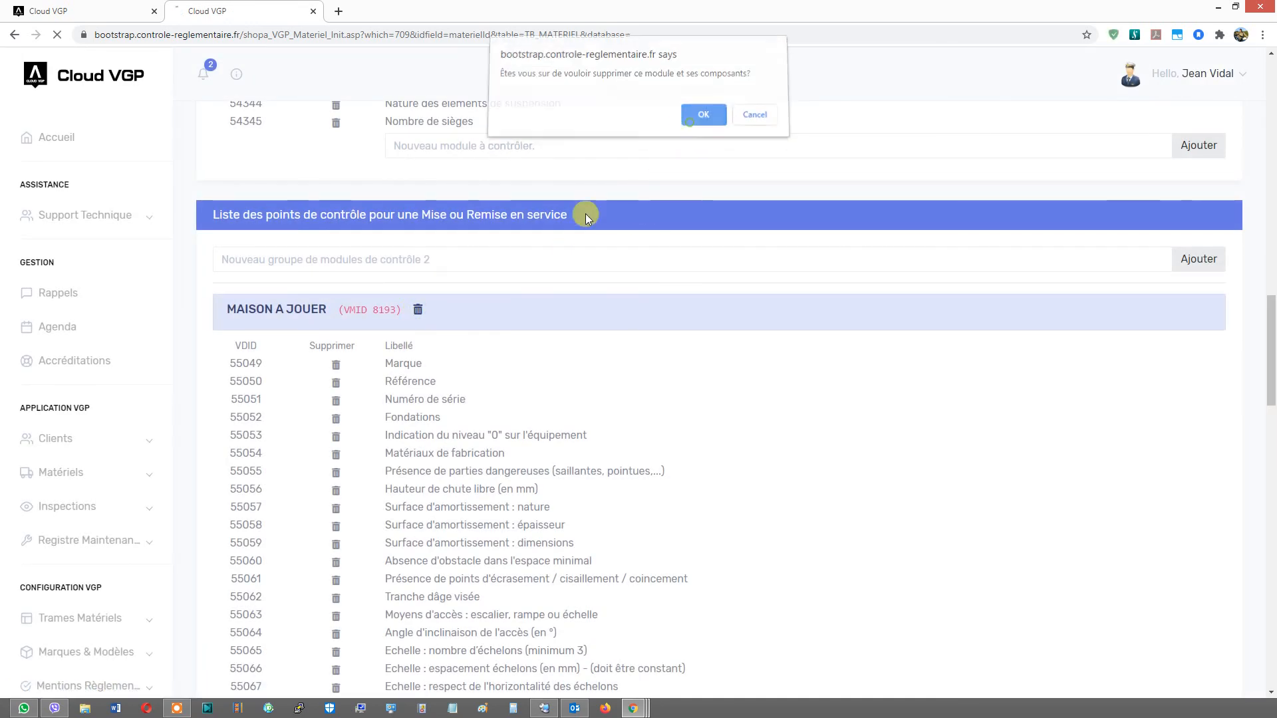
click(416, 309)
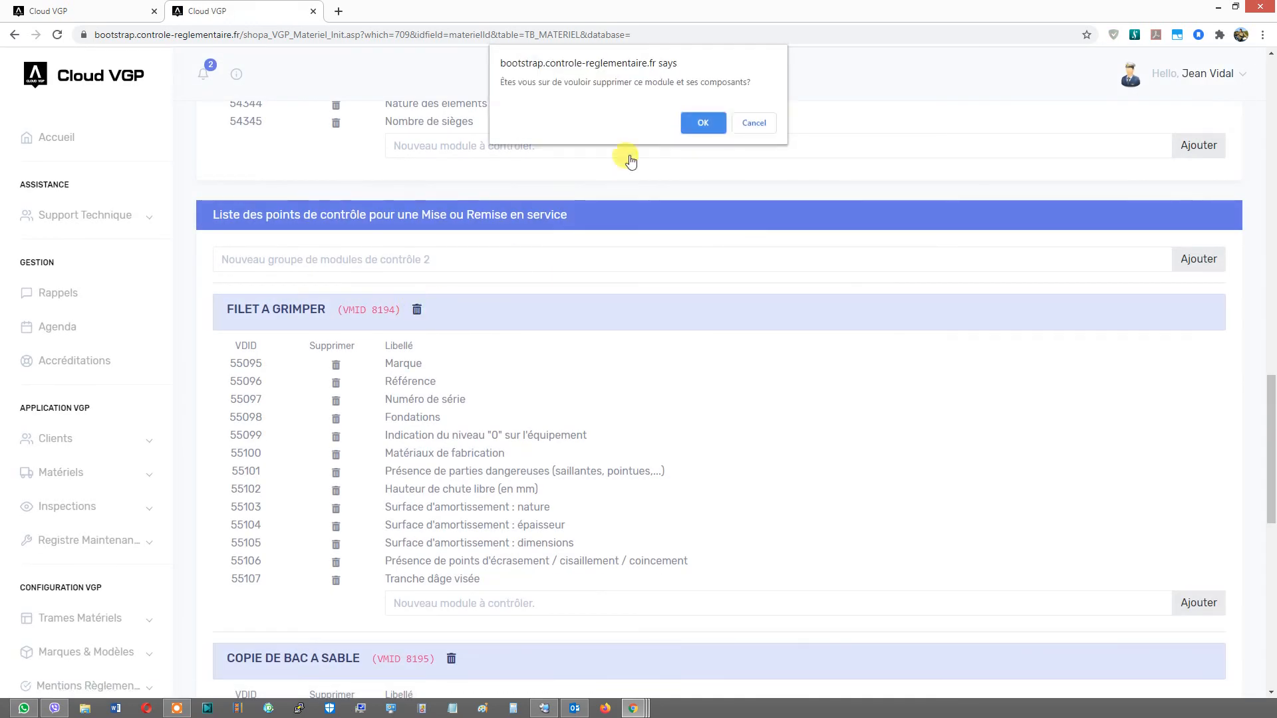
click(699, 123)
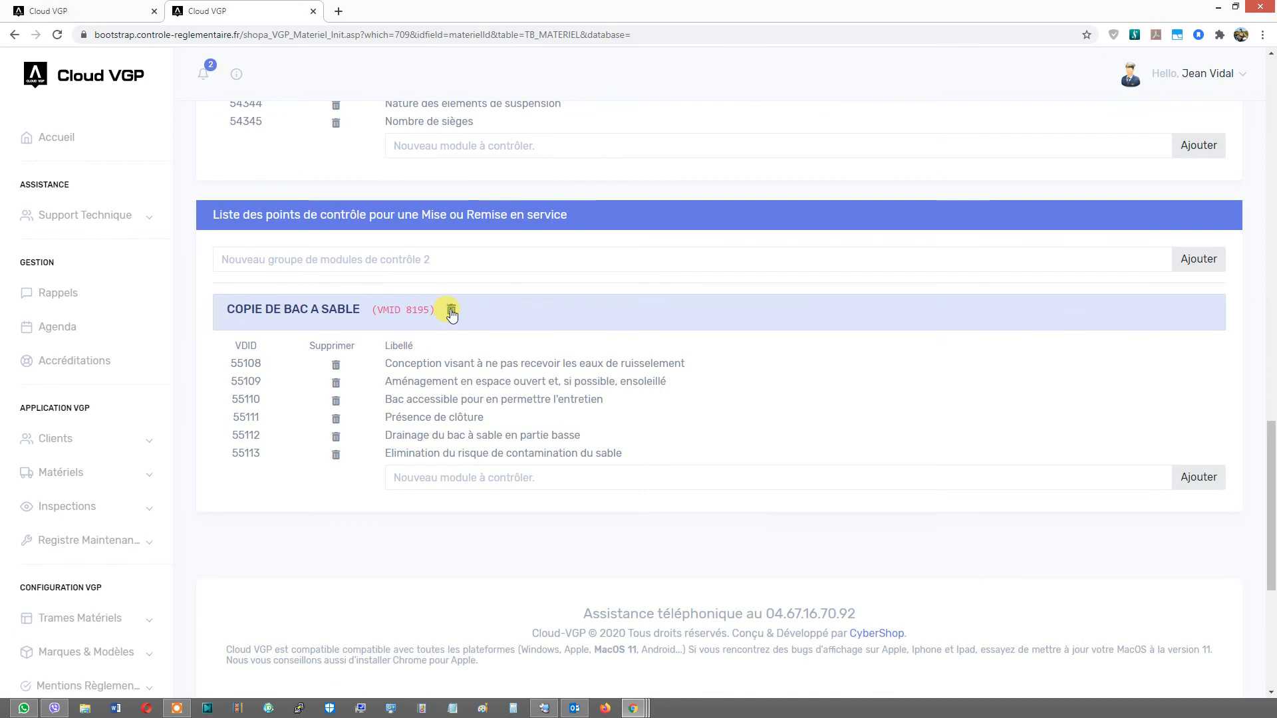
click(451, 311)
click(700, 122)
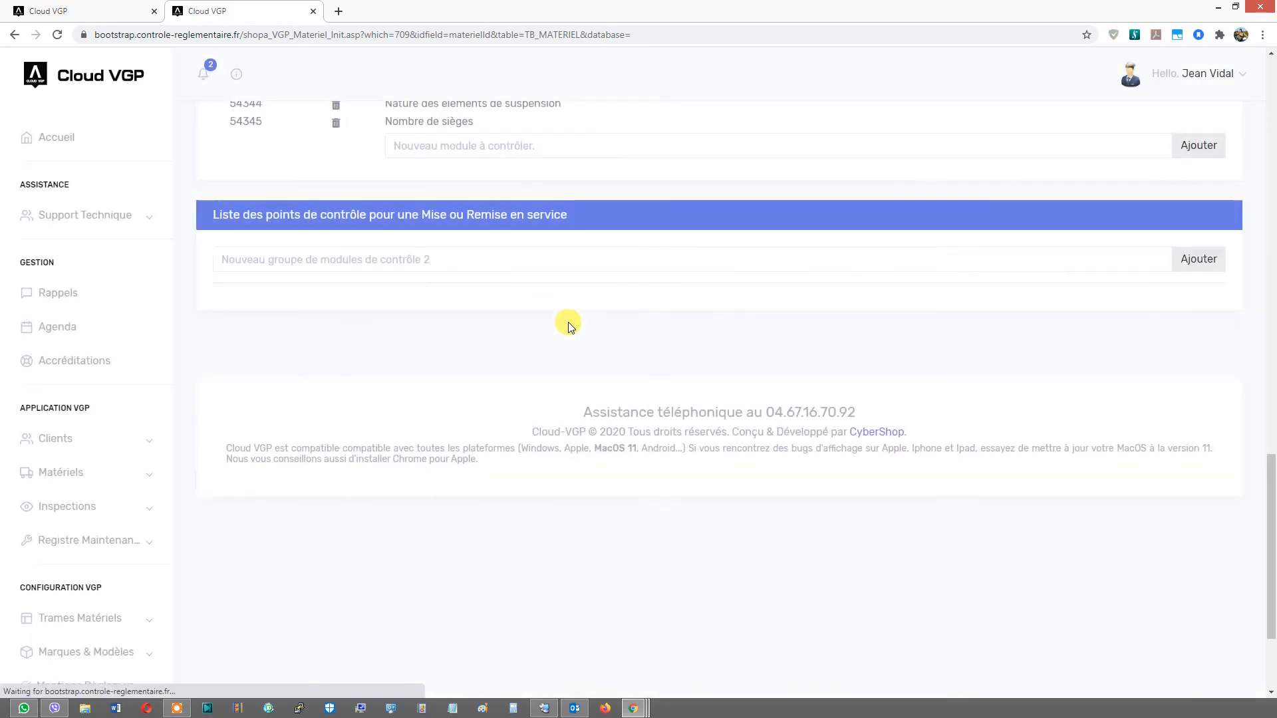
- Return to the top of the frame to check its token cost
scroll(572, 324, up, 7)
scroll(570, 324, up, 12)
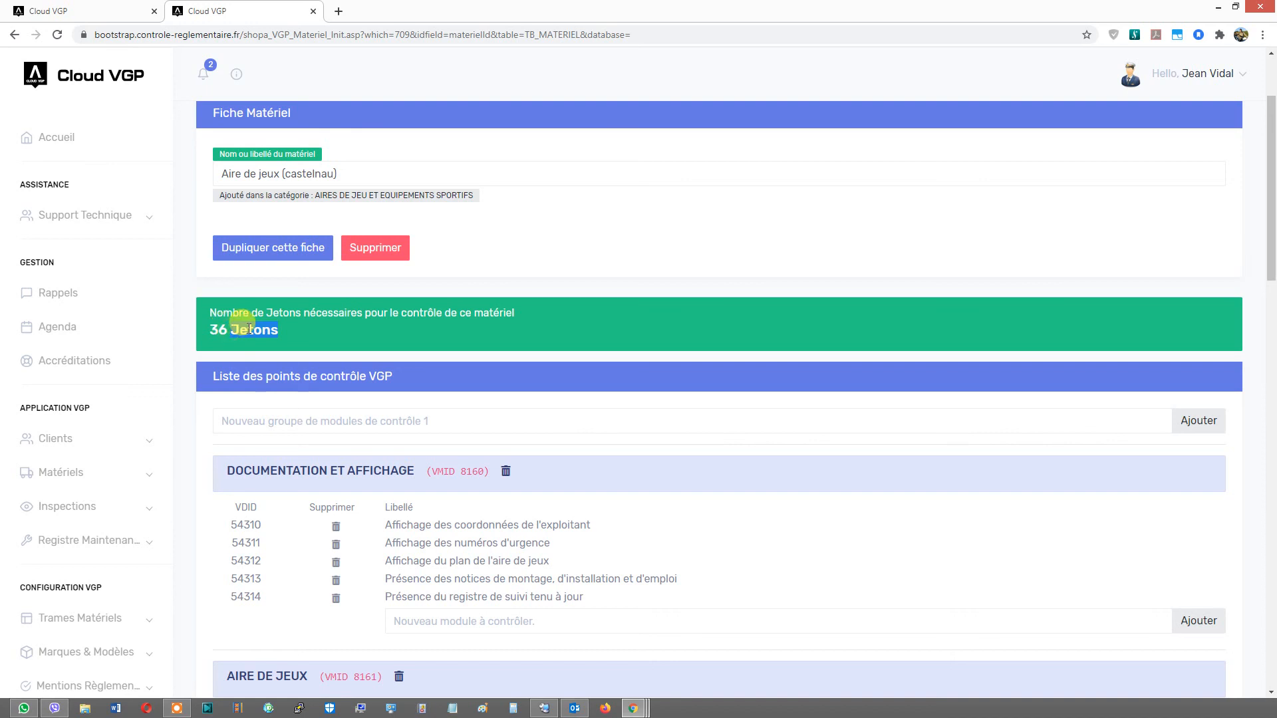
scroll(248, 327, down, 4)
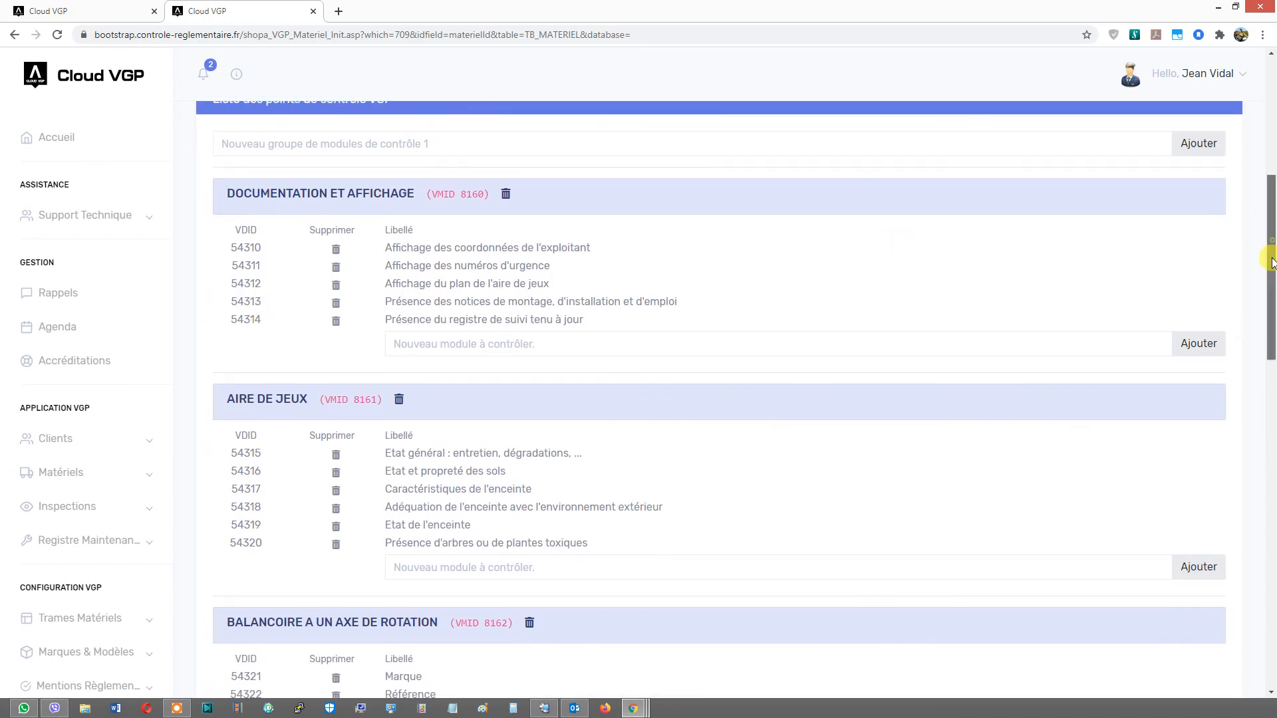
- Open client Société TEST and add the Aire de jeux (castelnau) frame from Ma Sélection to its equipment
scroll(412, 219, up, 6)
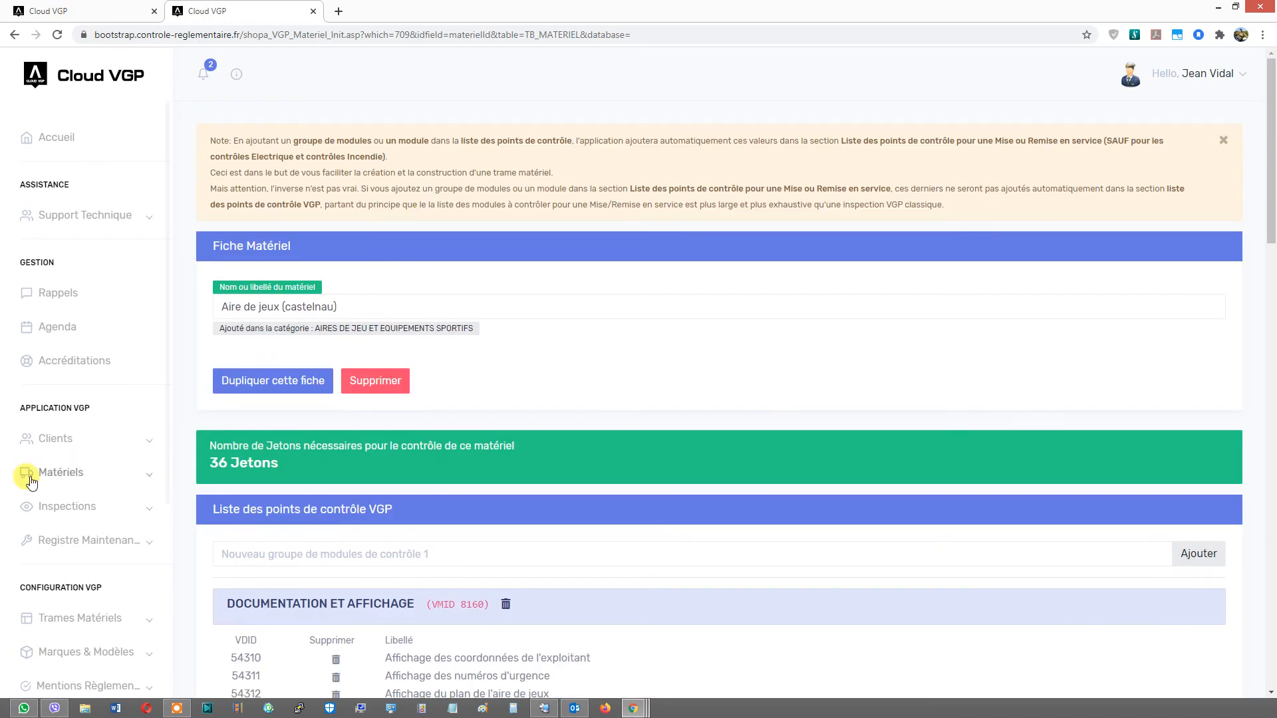
click(55, 440)
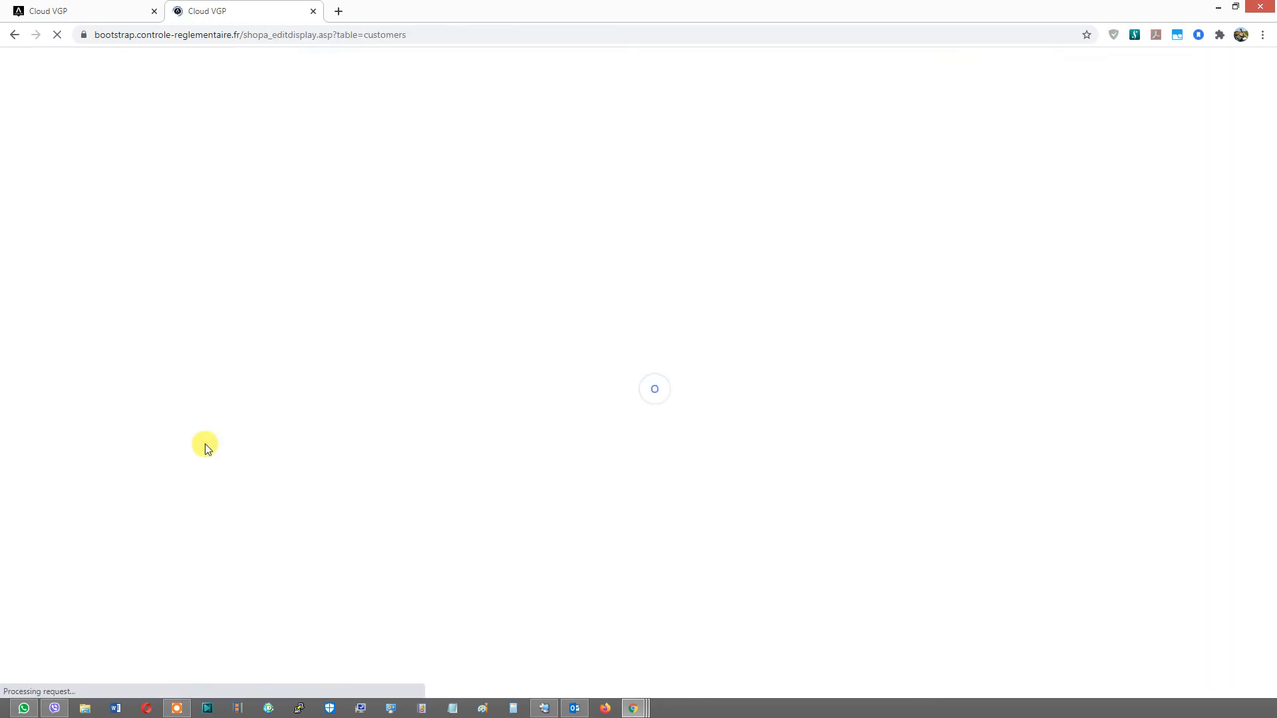
click(235, 469)
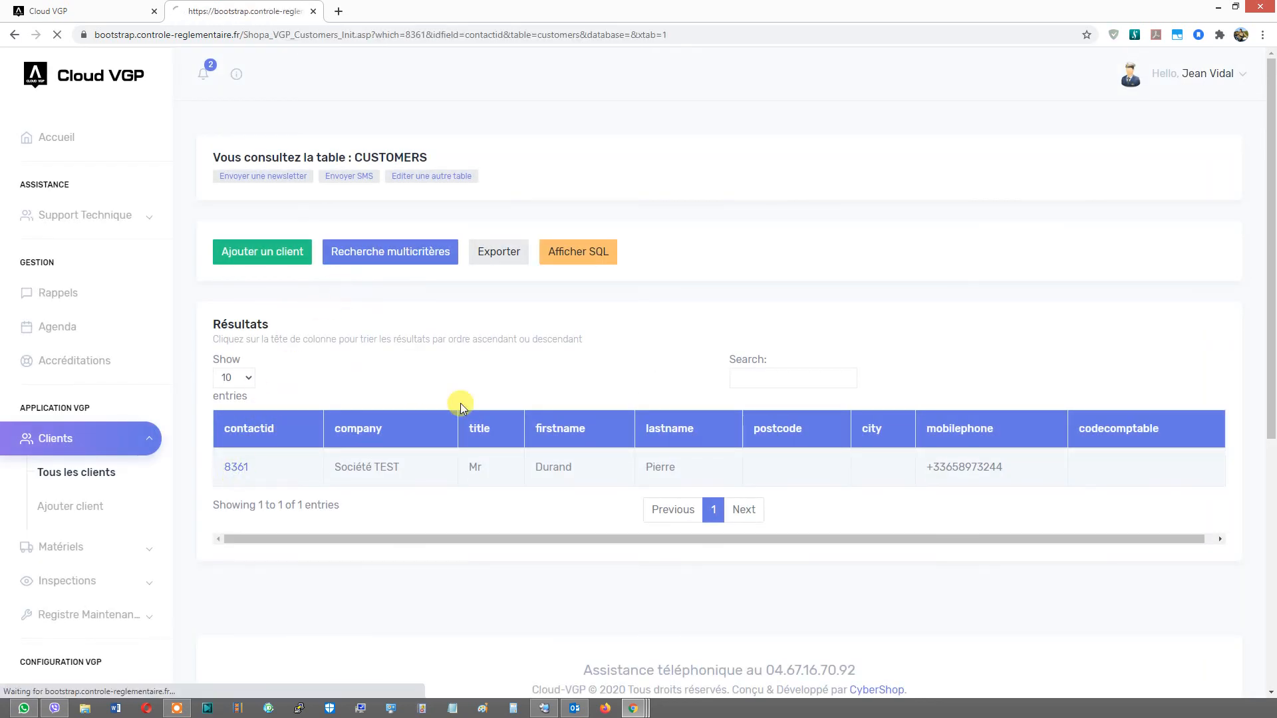
click(436, 272)
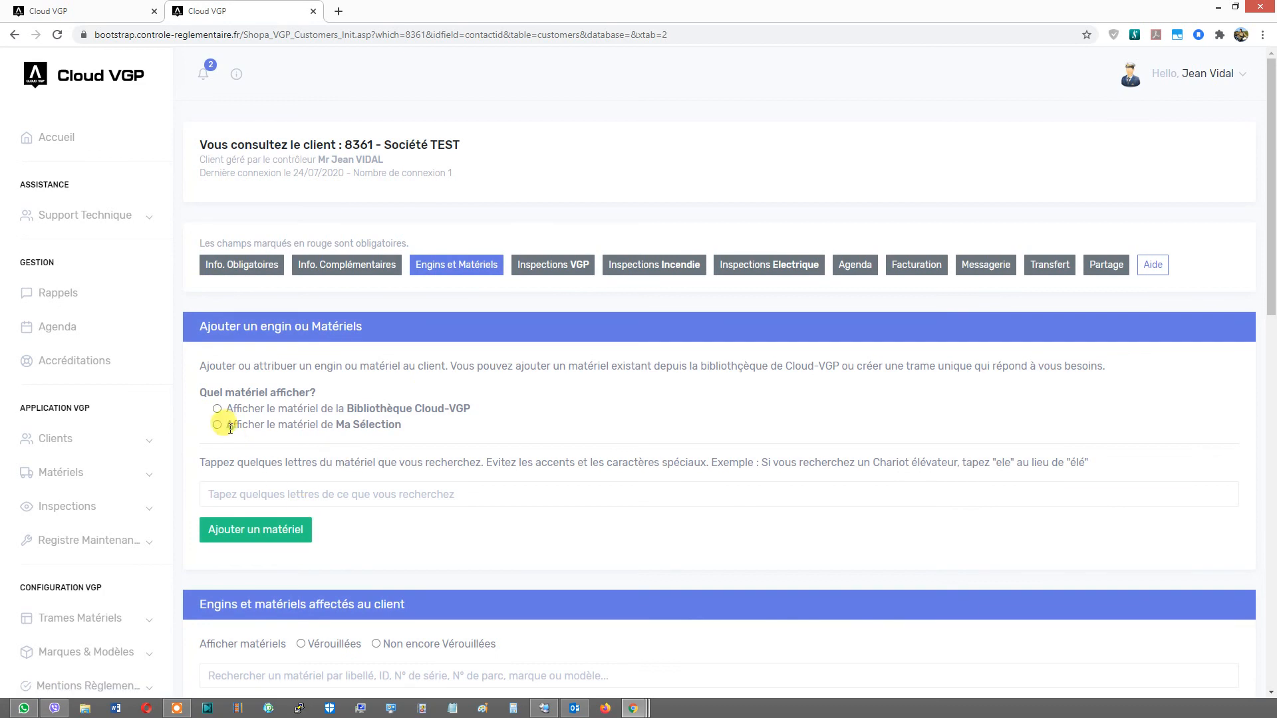
click(231, 496)
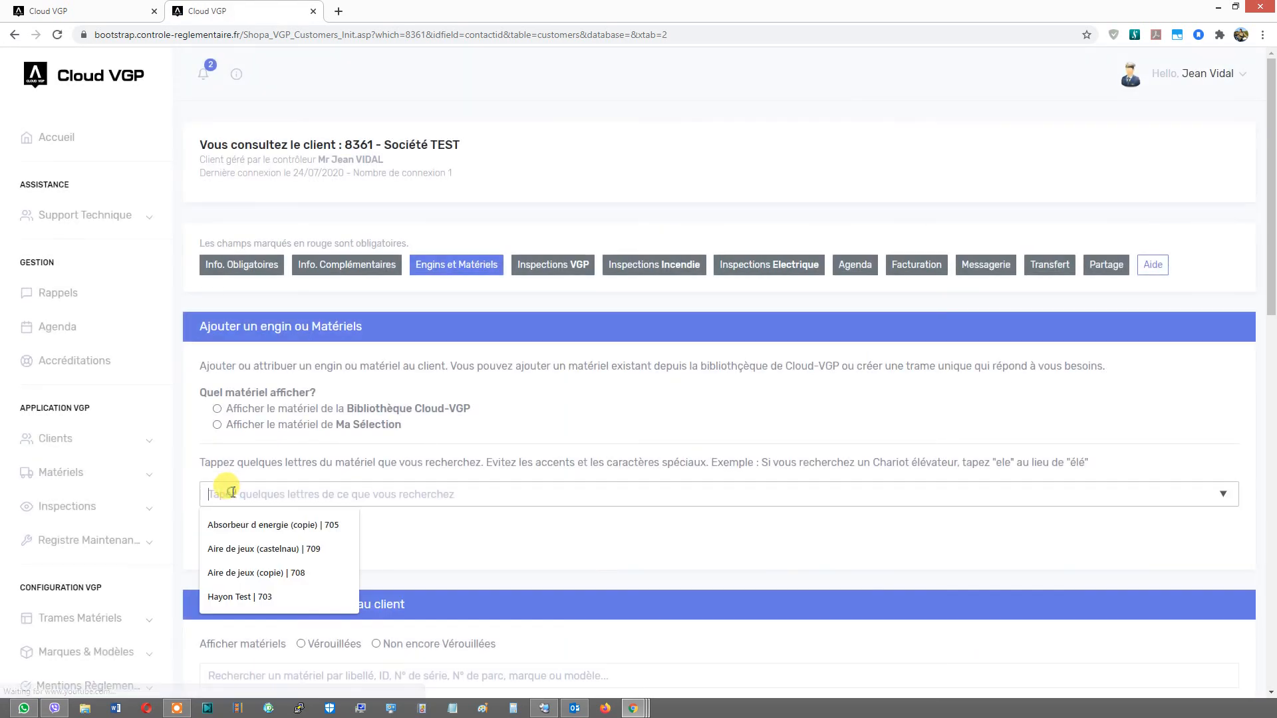
click(259, 549)
click(256, 530)
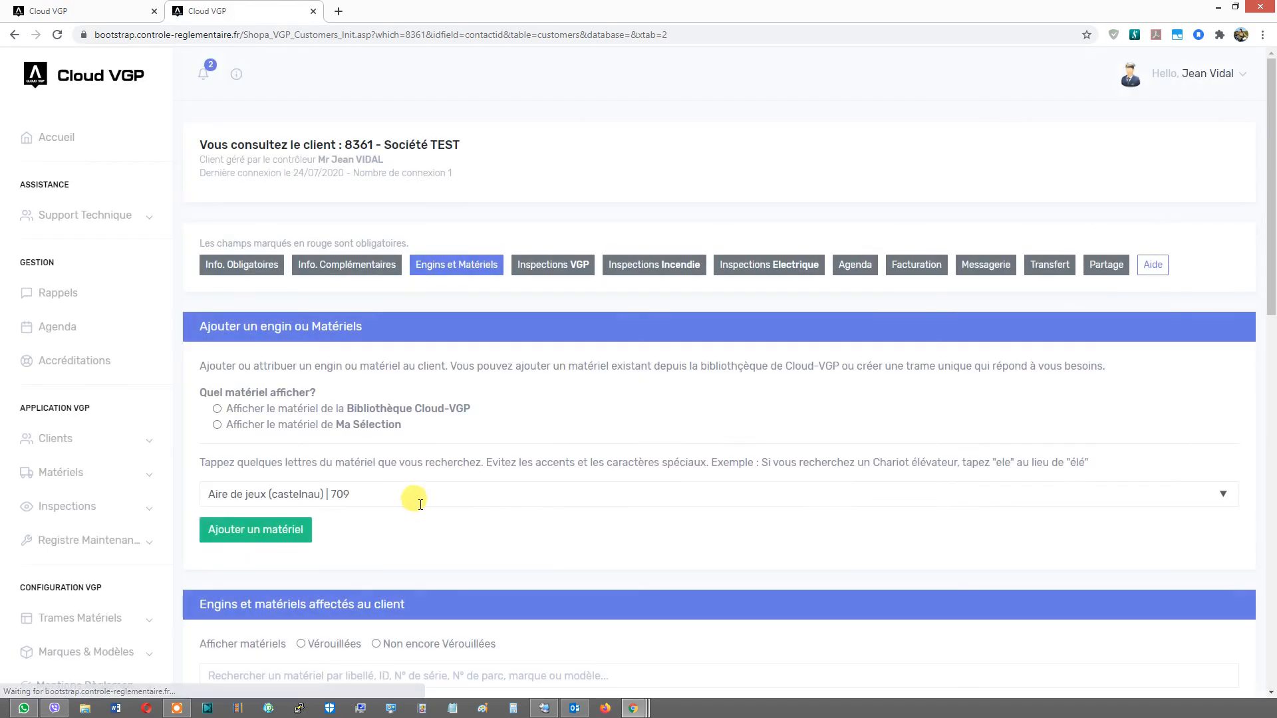
scroll(417, 502, down, 5)
scroll(409, 497, down, 1)
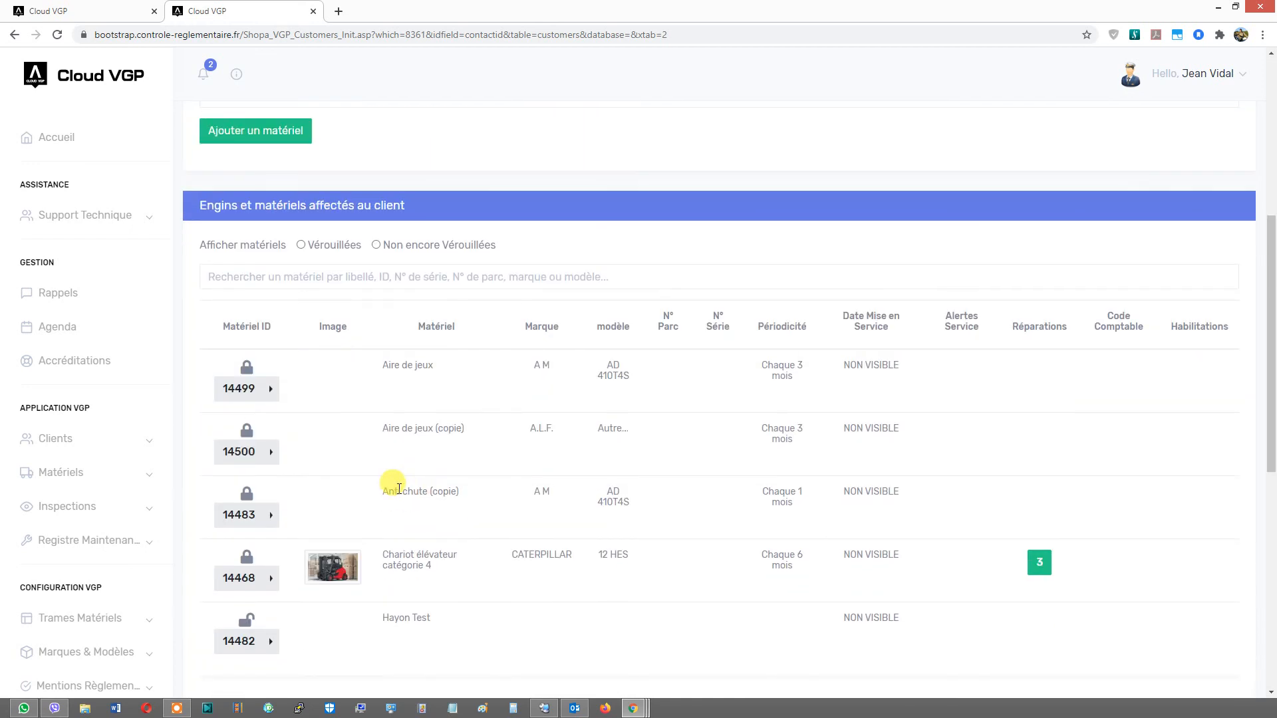
click(264, 153)
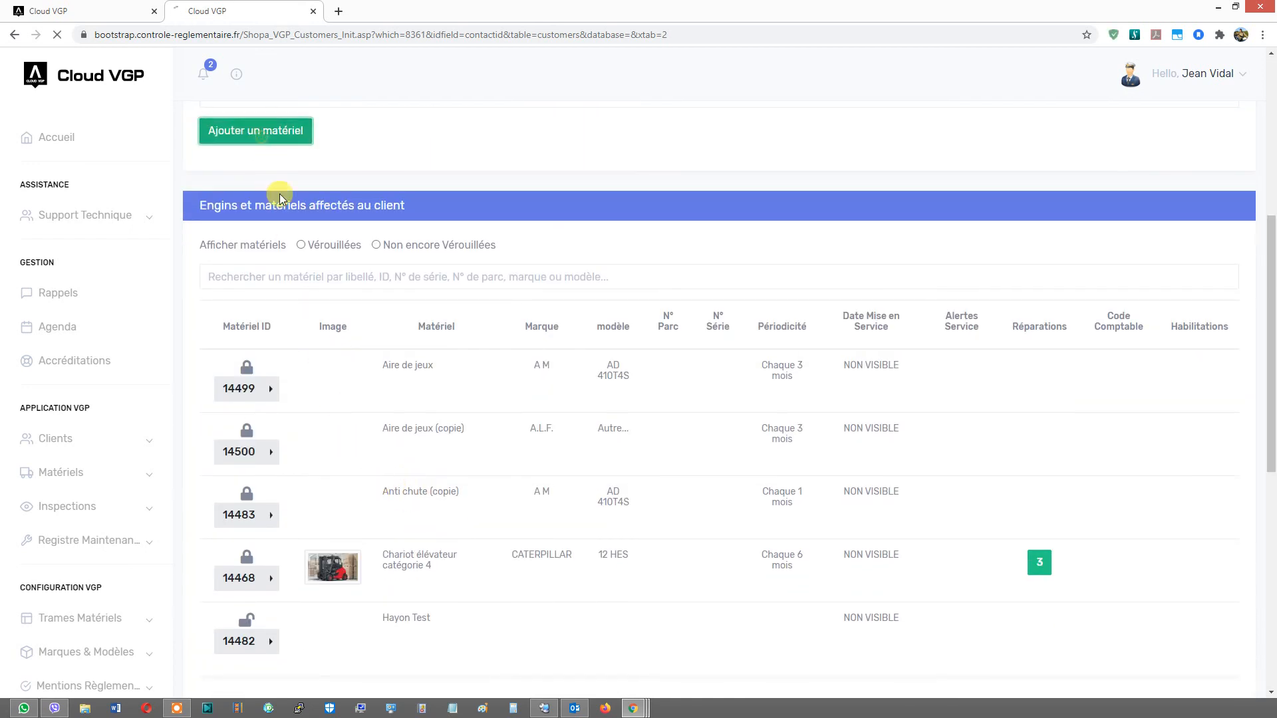
scroll(338, 307, down, 2)
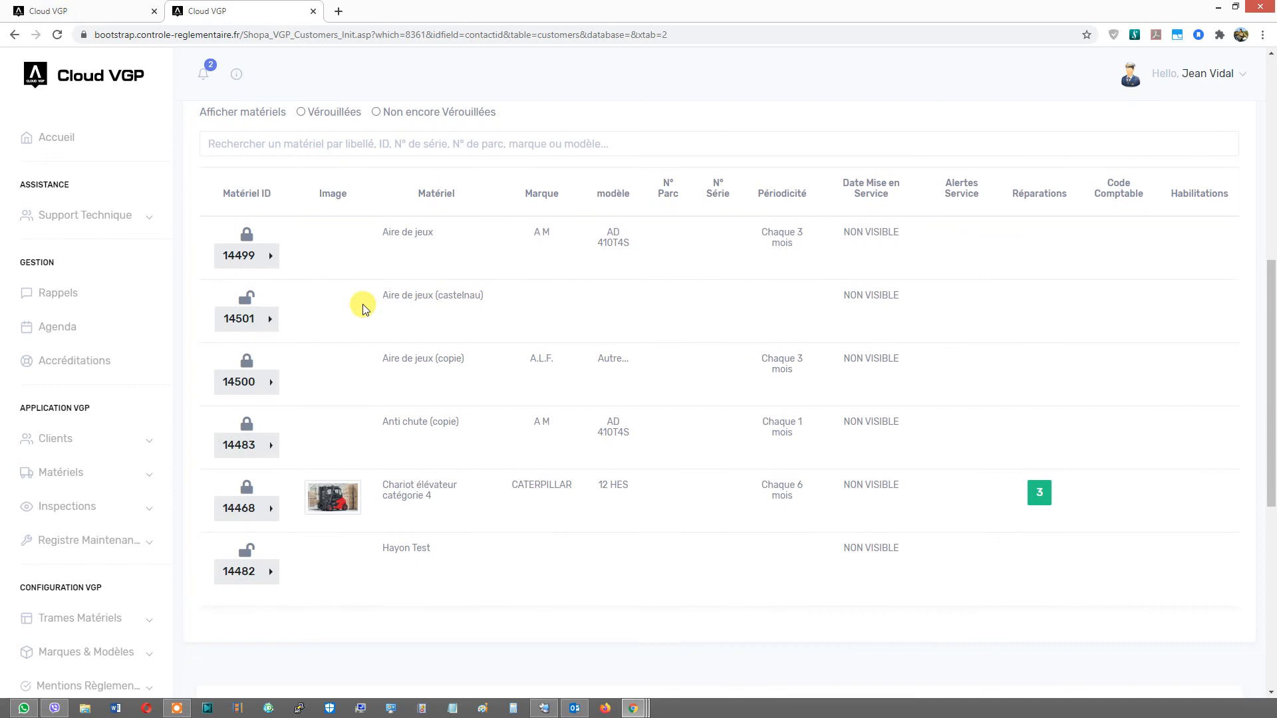
- Open the Aire de jeux (castelnau) equipment sheet and set its brand to ABM and model to 1300 RT
click(269, 322)
click(293, 323)
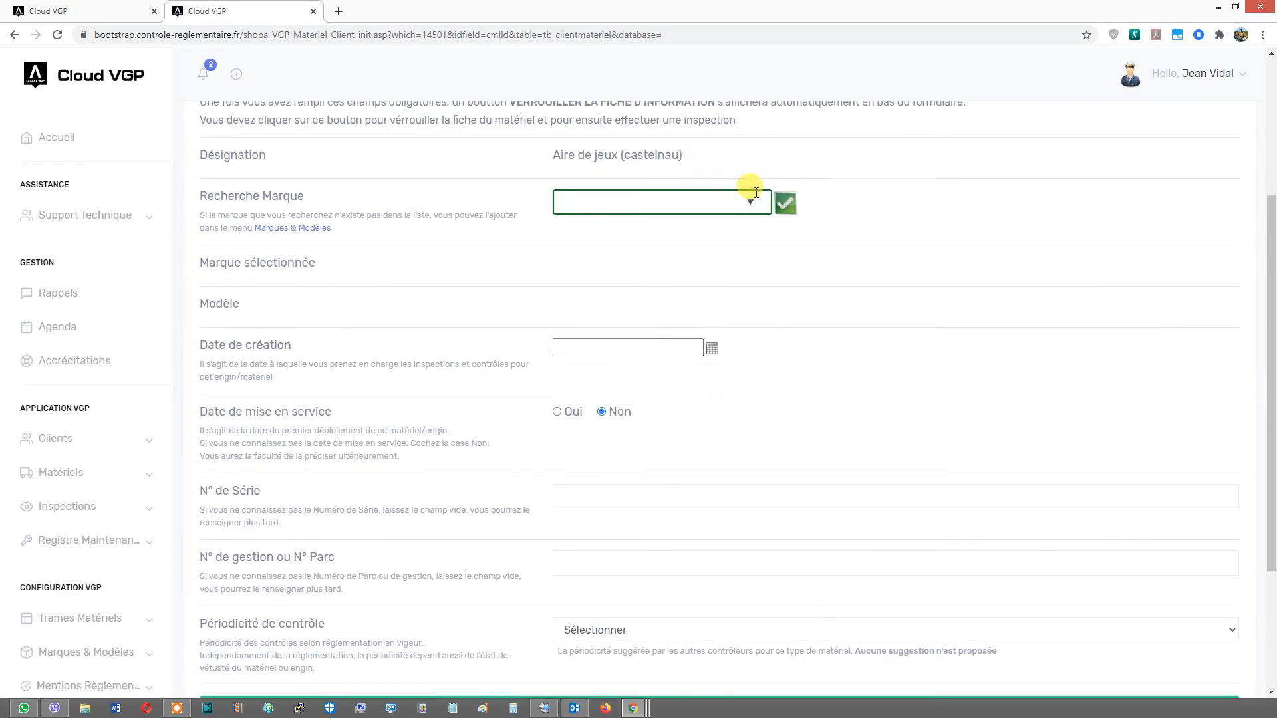
click(723, 199)
click(657, 397)
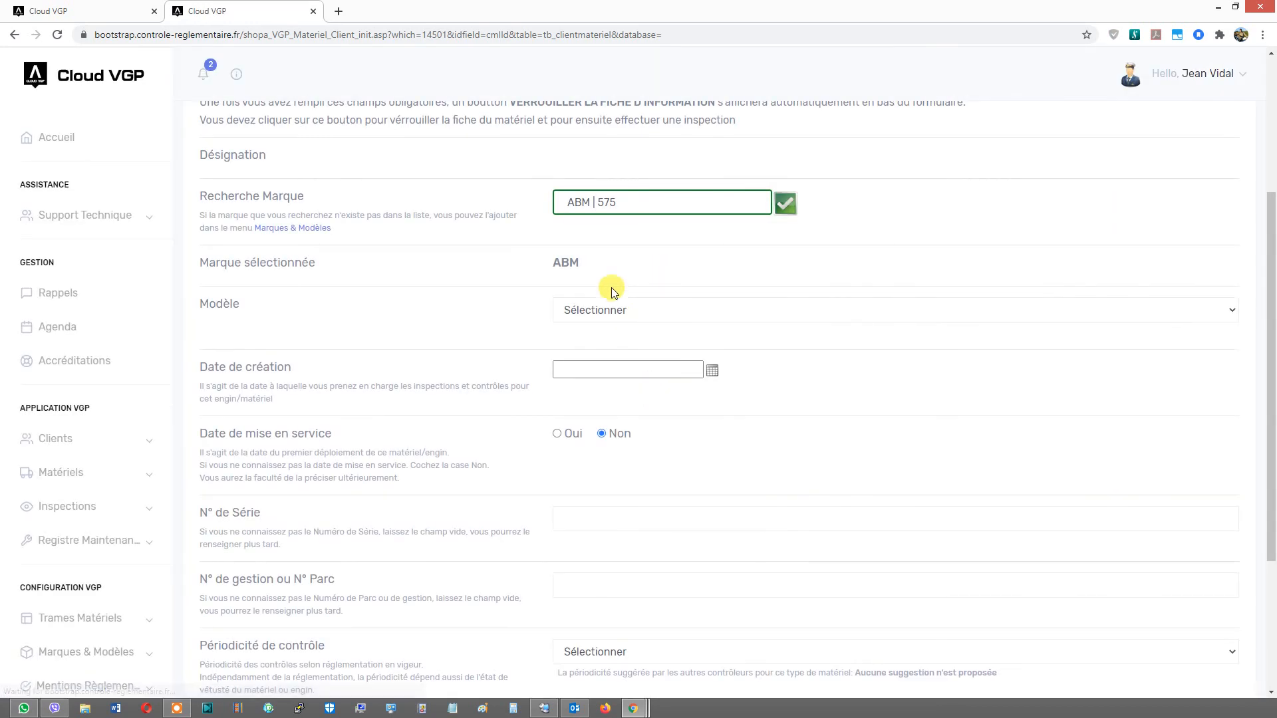
click(607, 316)
click(610, 343)
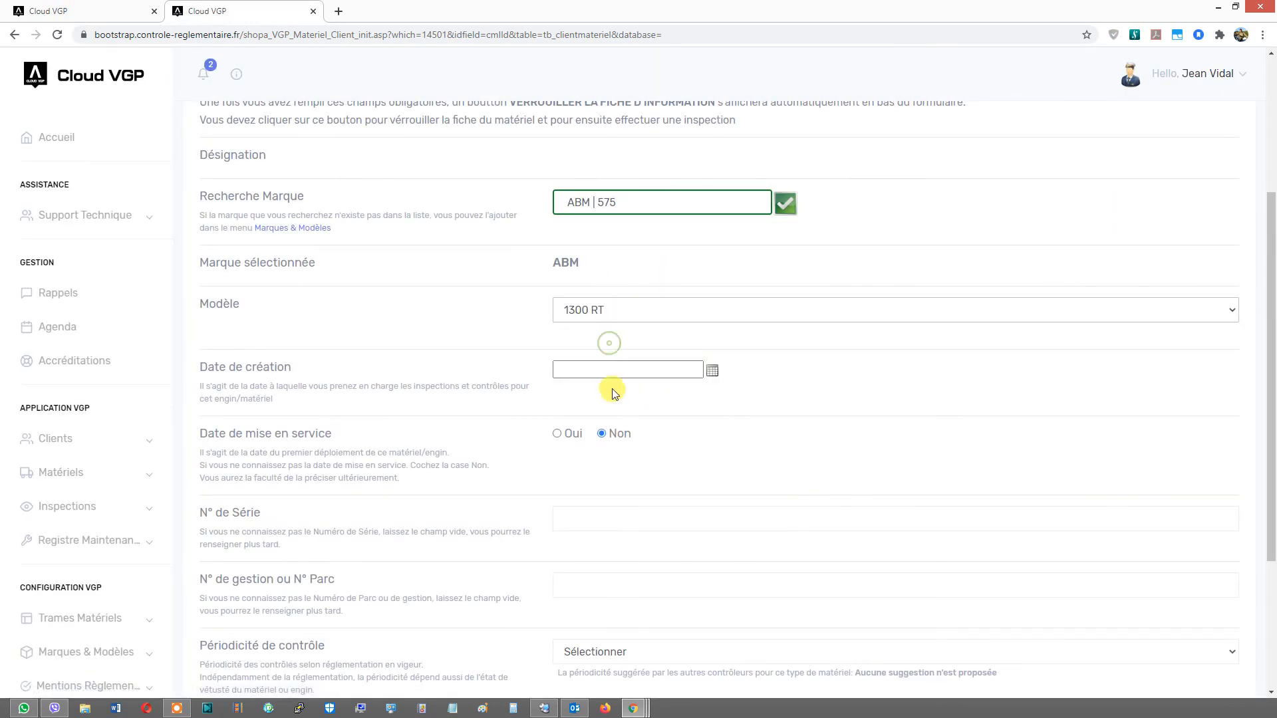
- Set the equipment's creation date to 27/07/2020 and its control periodicity to 3 mois
click(710, 371)
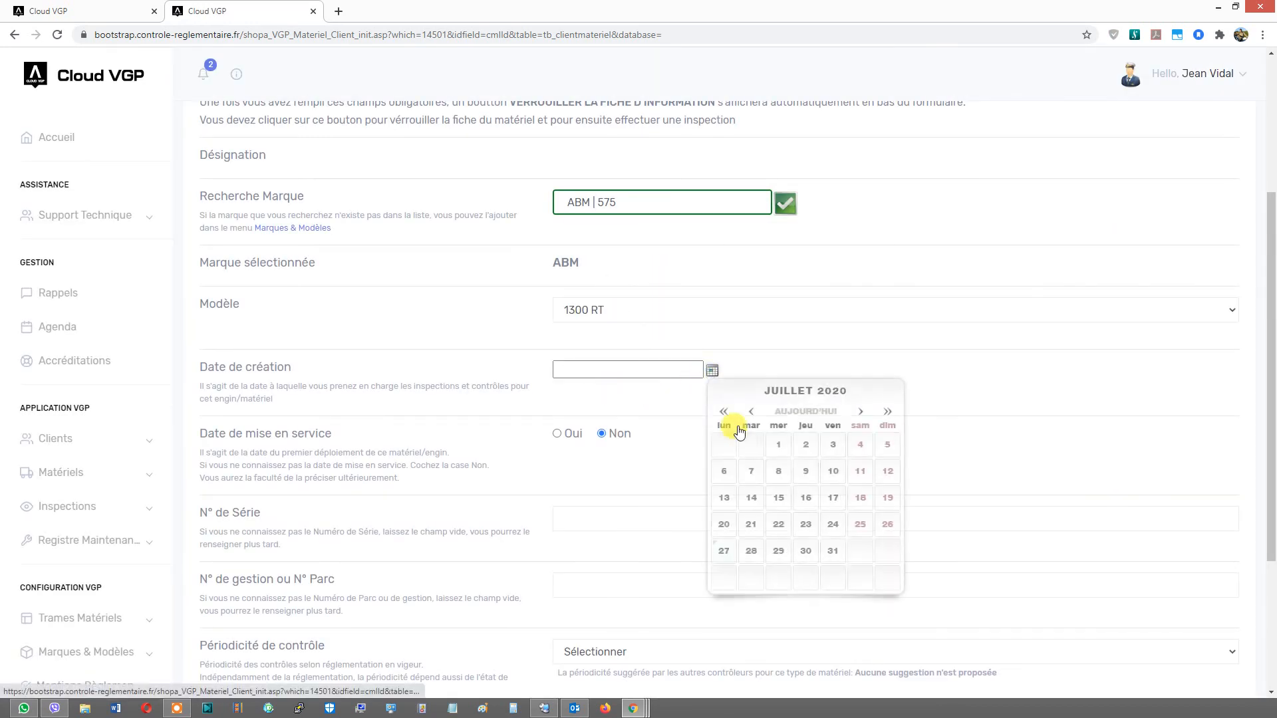
click(723, 551)
scroll(719, 450, down, 2)
click(617, 520)
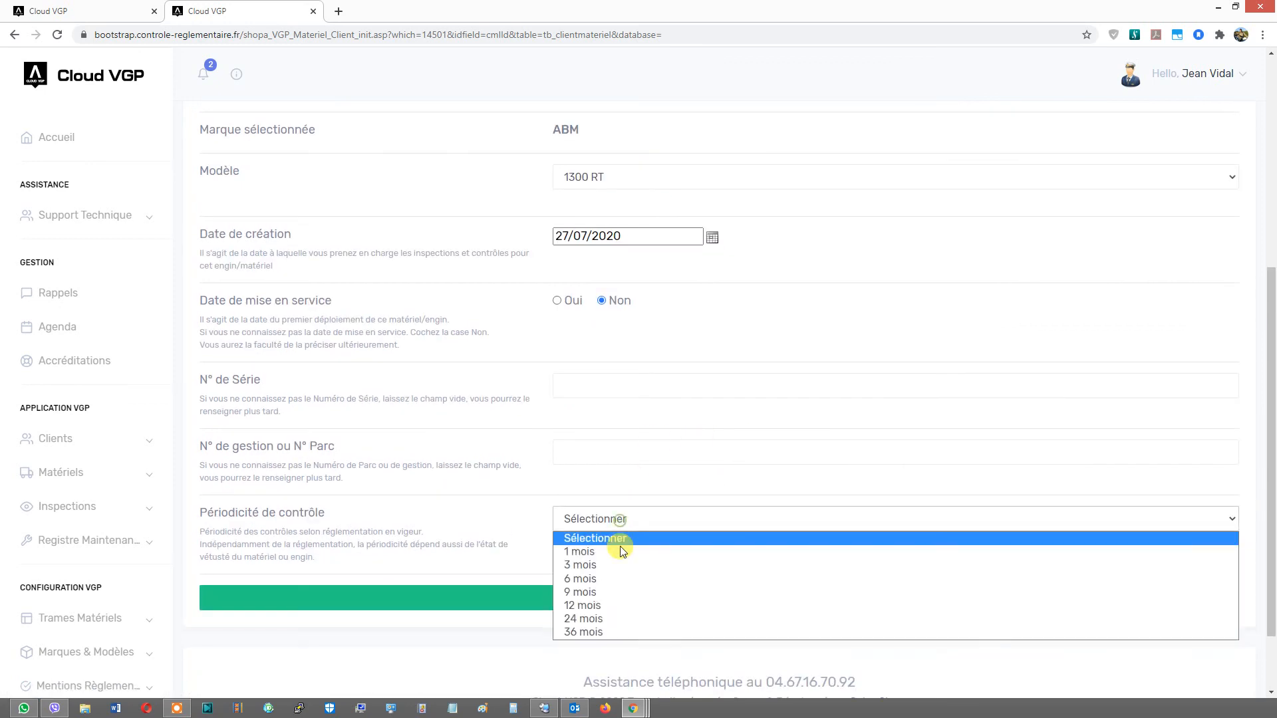
click(616, 567)
- Save and lock the Aire de jeux (castelnau) equipment sheet
click(652, 594)
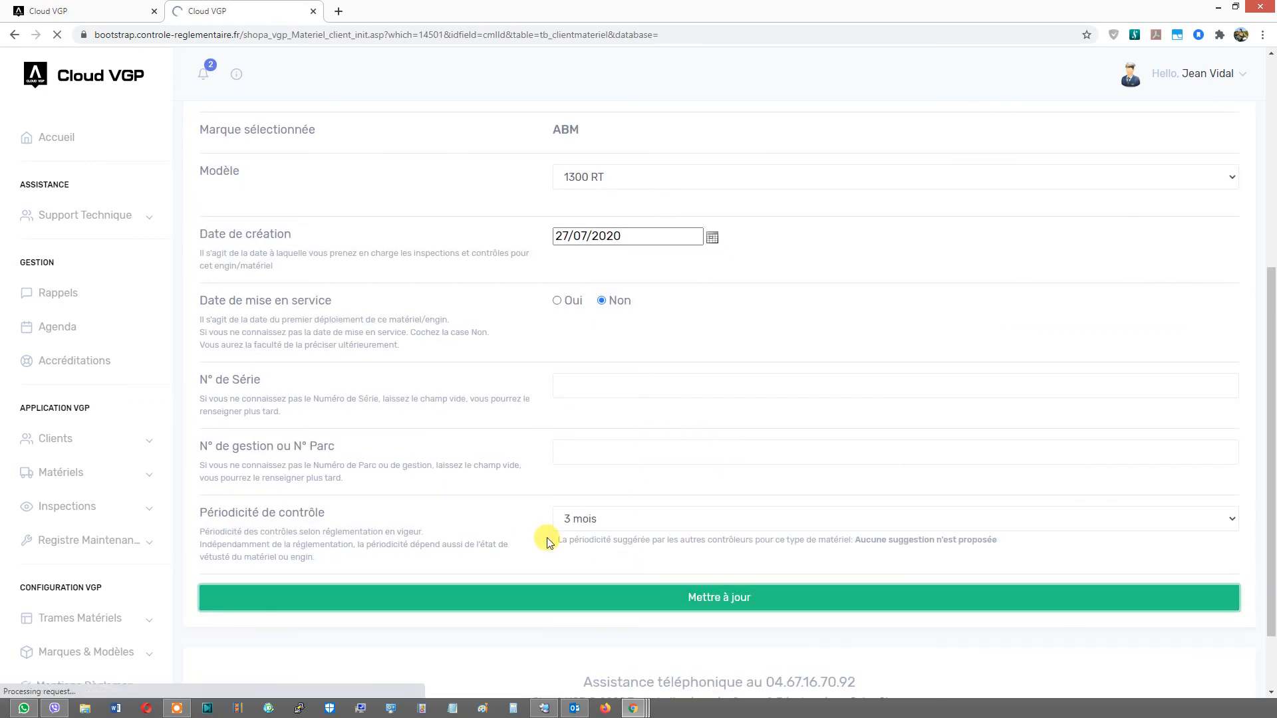
scroll(565, 492, down, 4)
click(602, 506)
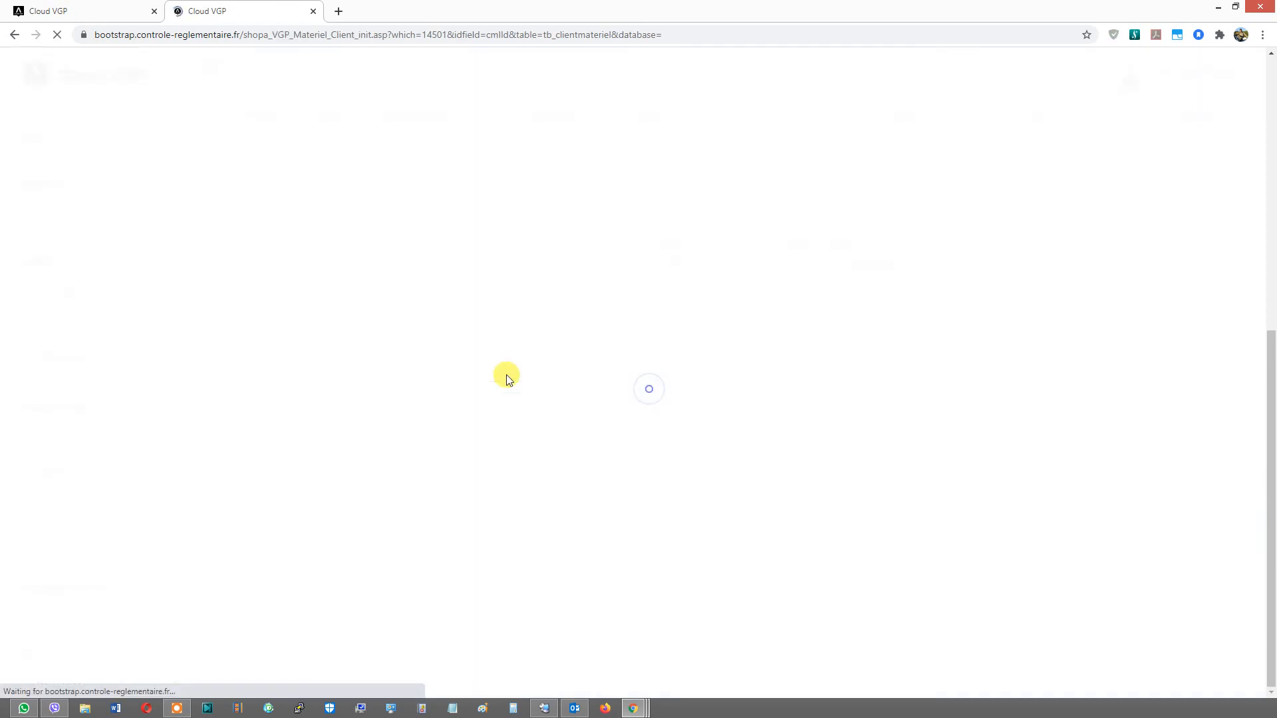
- Open the client's VGP inspections for the Aire de jeux (castelnau) equipment
scroll(505, 374, up, 4)
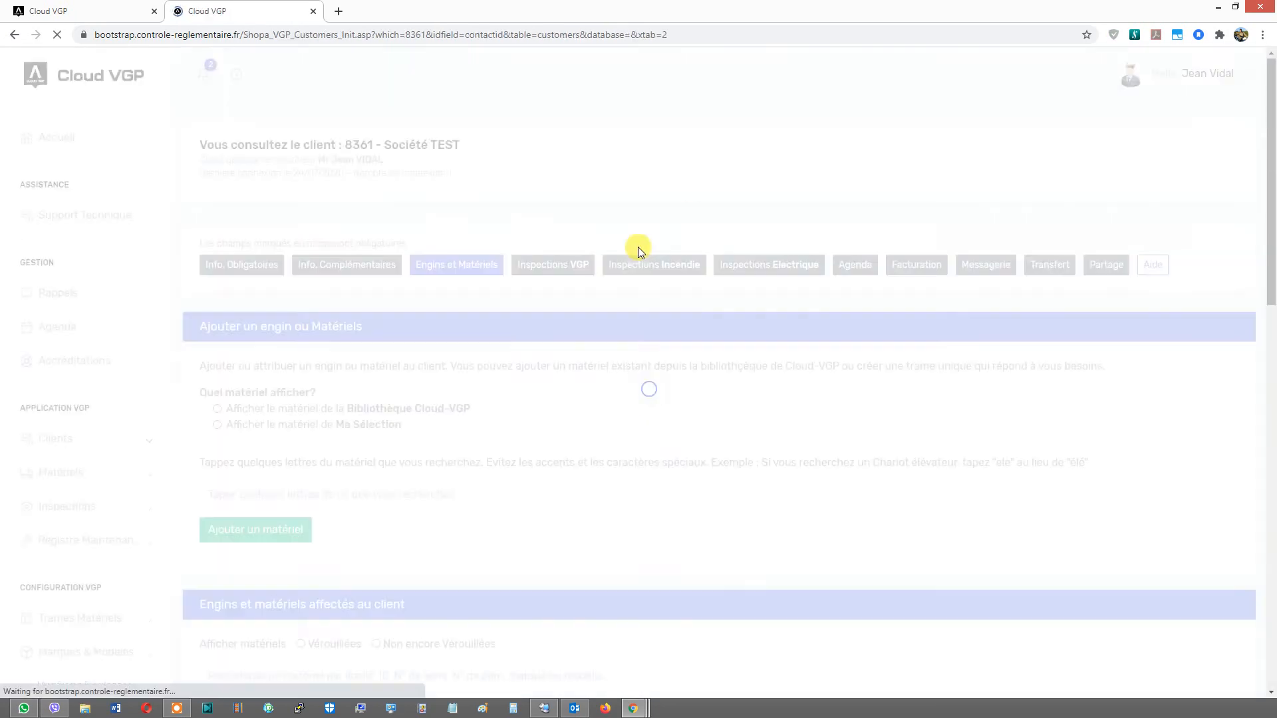
click(548, 264)
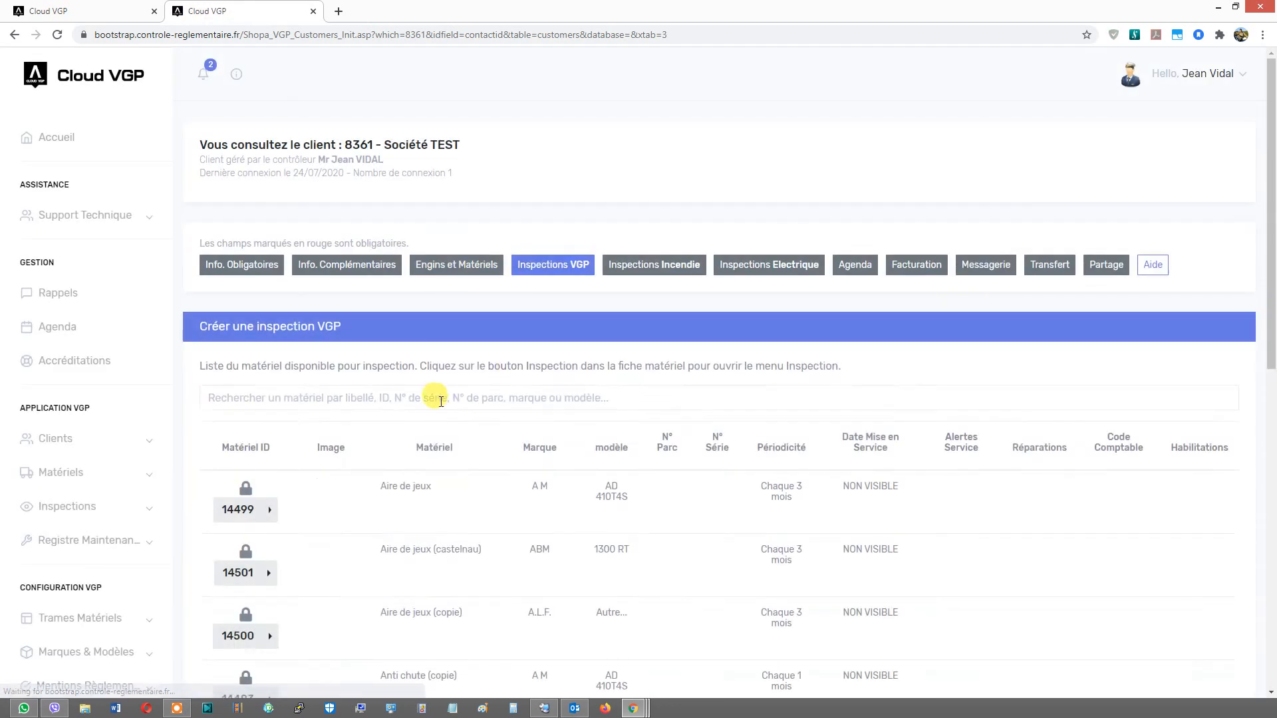
scroll(439, 401, down, 3)
click(270, 374)
click(365, 370)
click(317, 224)
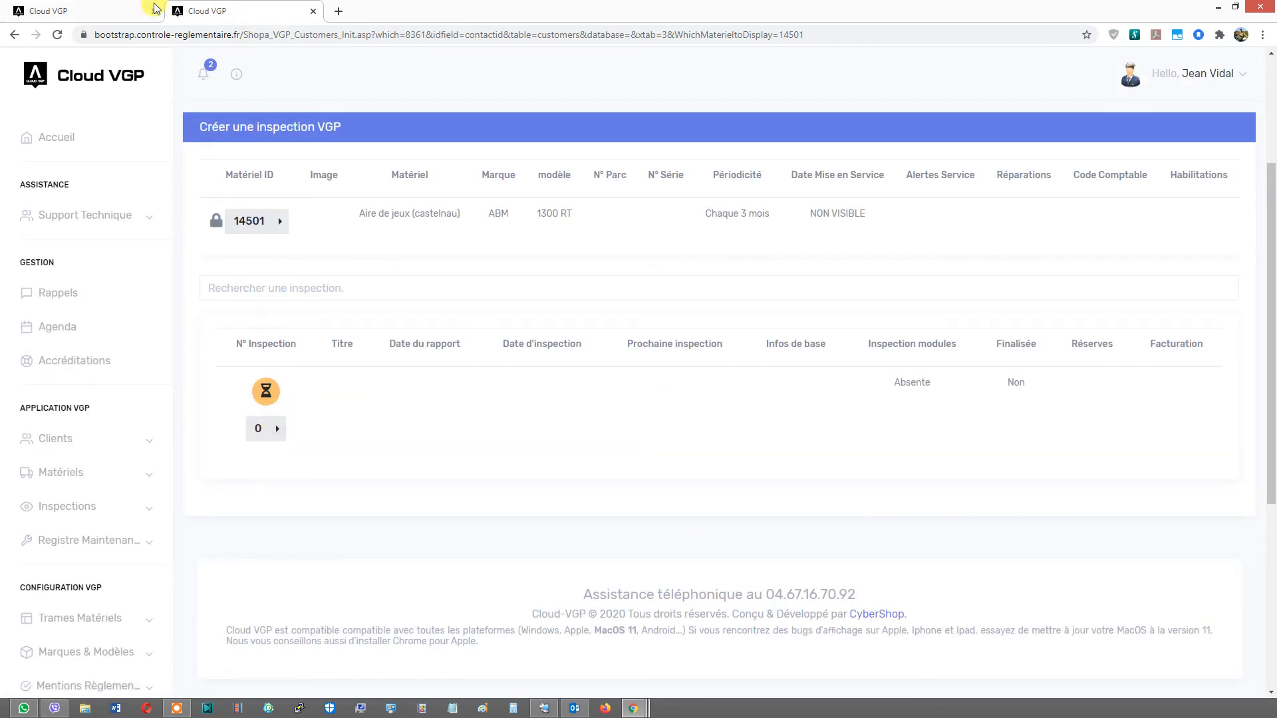
- In the first tab, open the Aire de jeux (castelnau) frame from the Ma Sélection frame list
click(130, 5)
scroll(62, 490, down, 3)
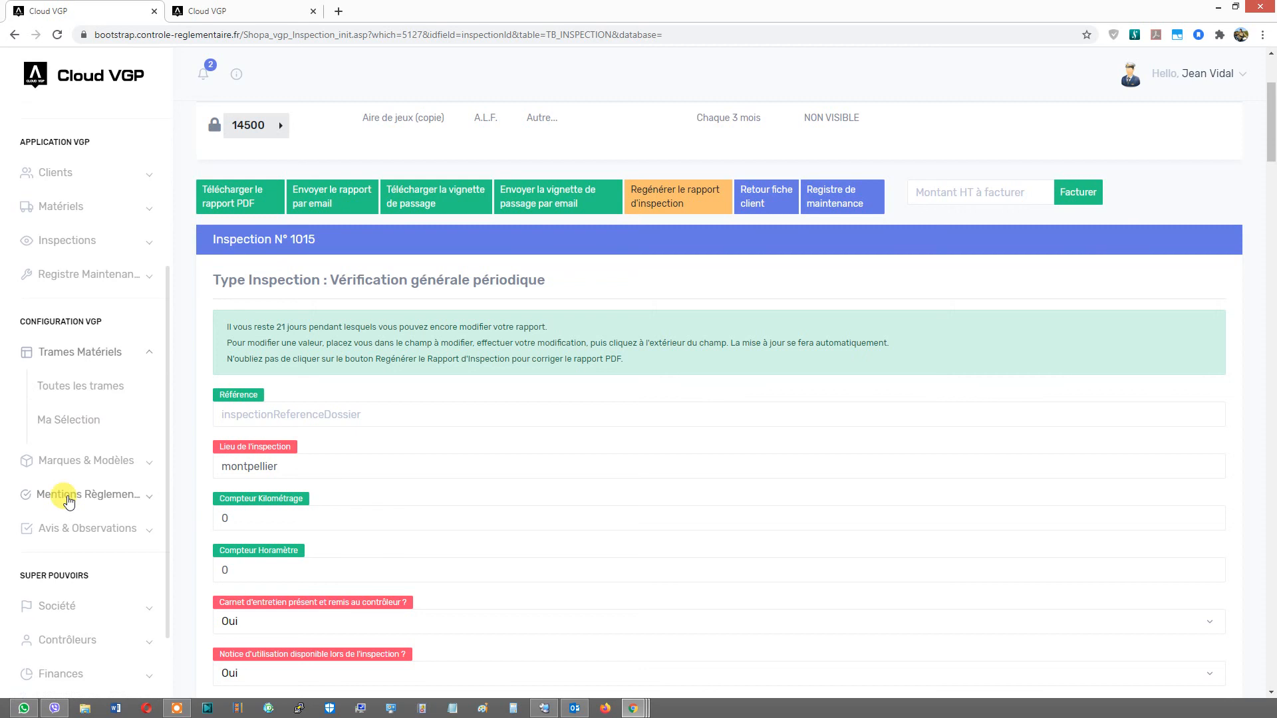
click(101, 386)
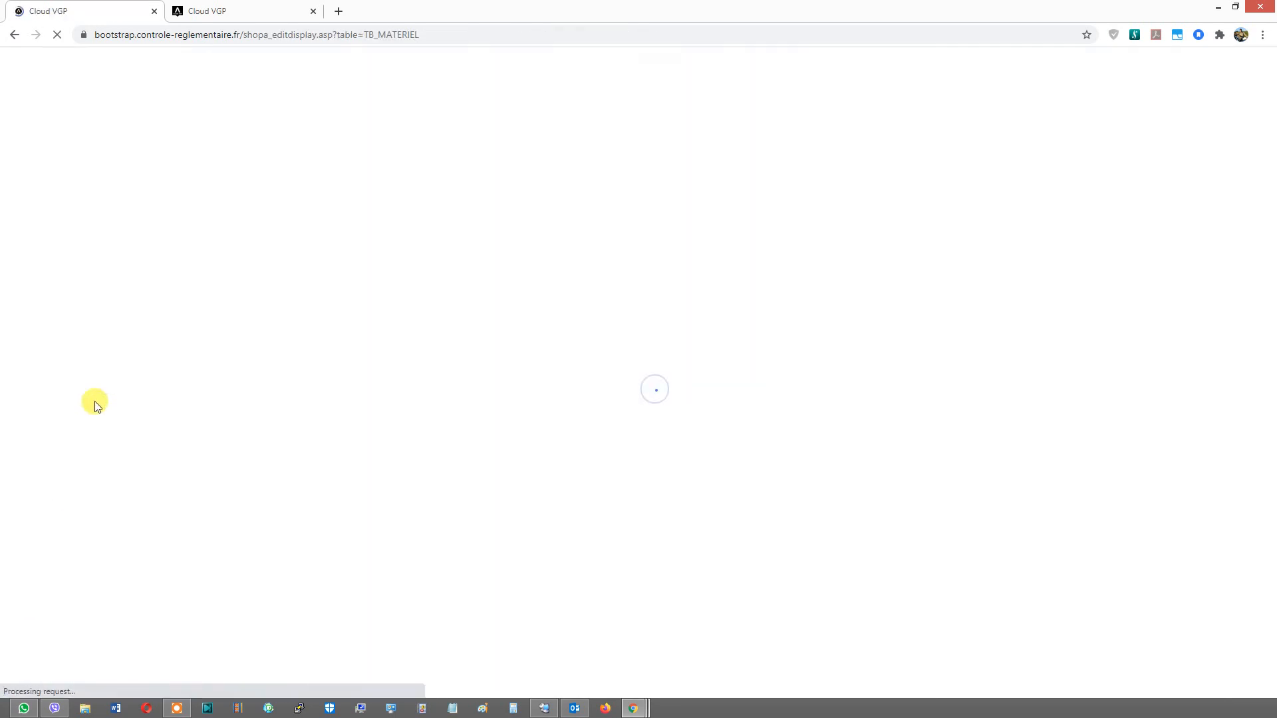
scroll(69, 492, down, 3)
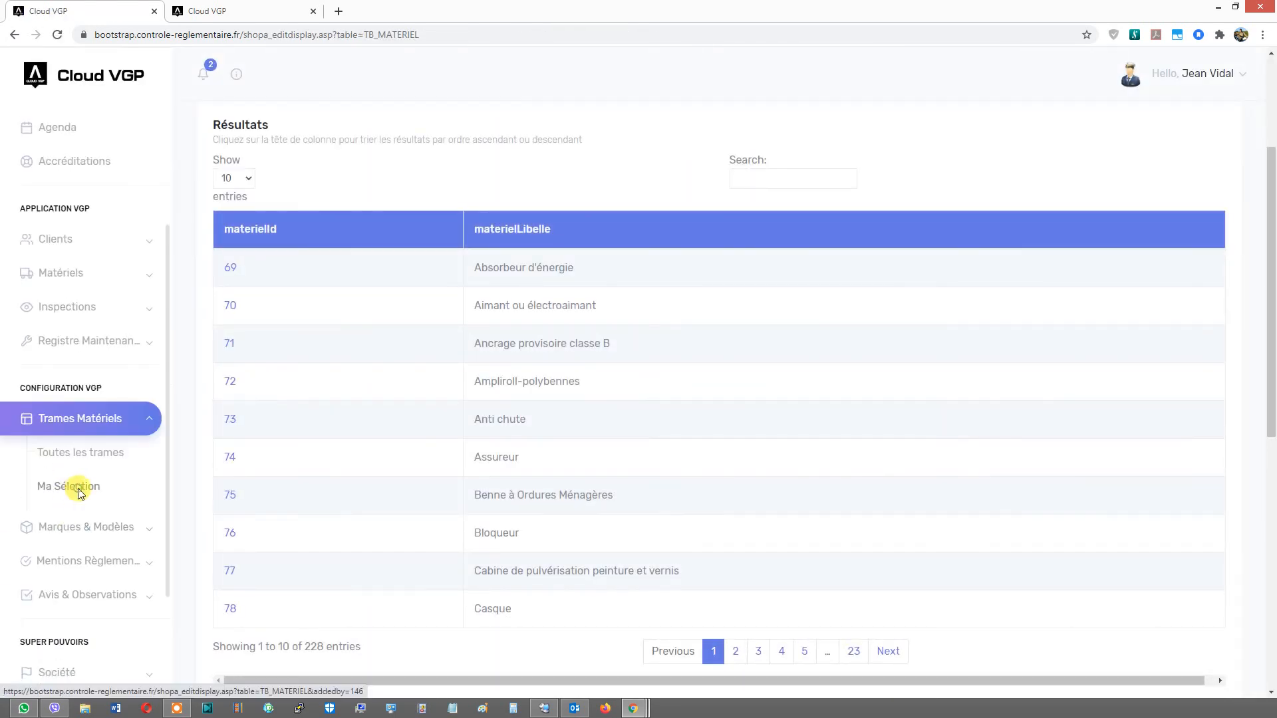
click(79, 491)
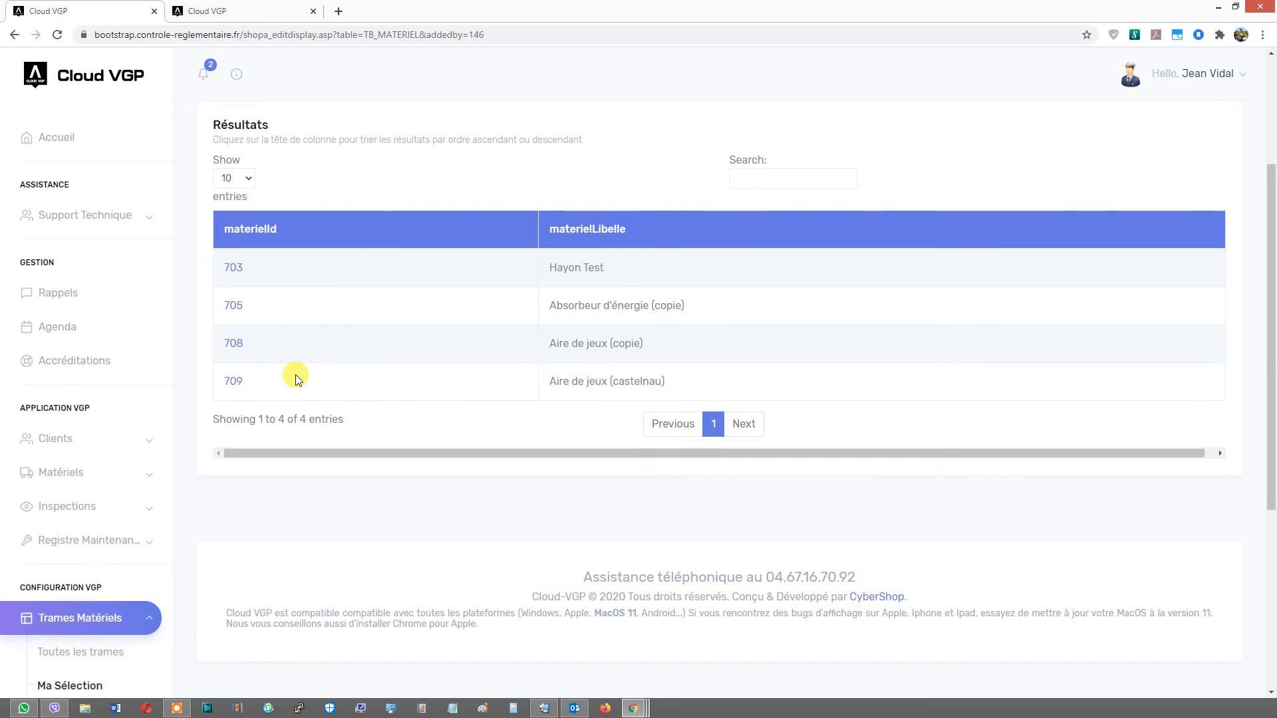
click(233, 380)
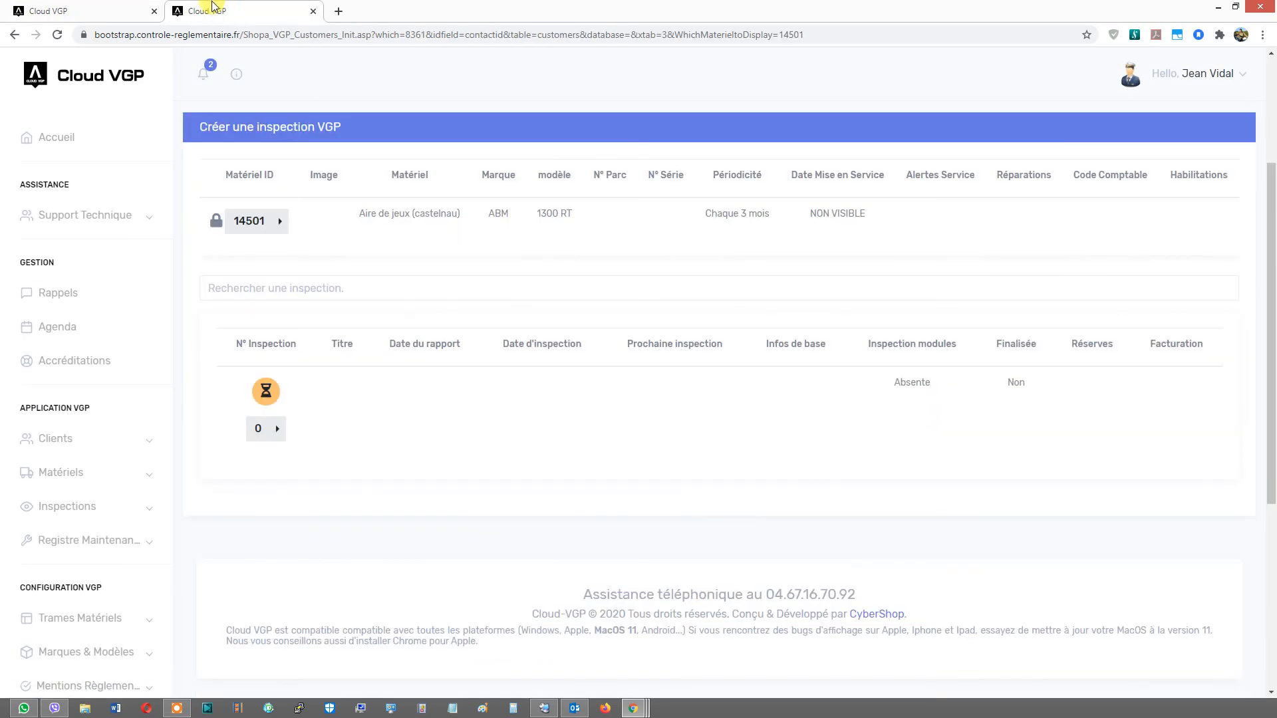
- Check the account's available token balance in the info panel
click(277, 430)
click(328, 407)
scroll(318, 266, up, 3)
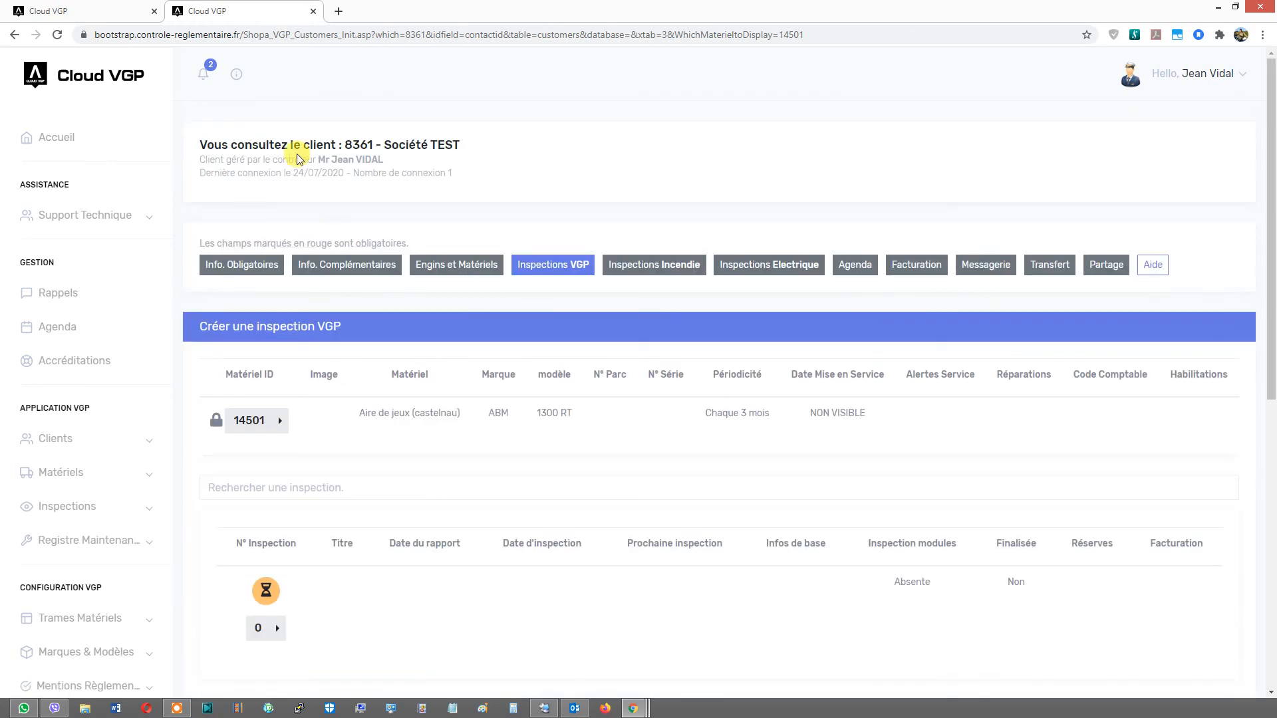
click(237, 74)
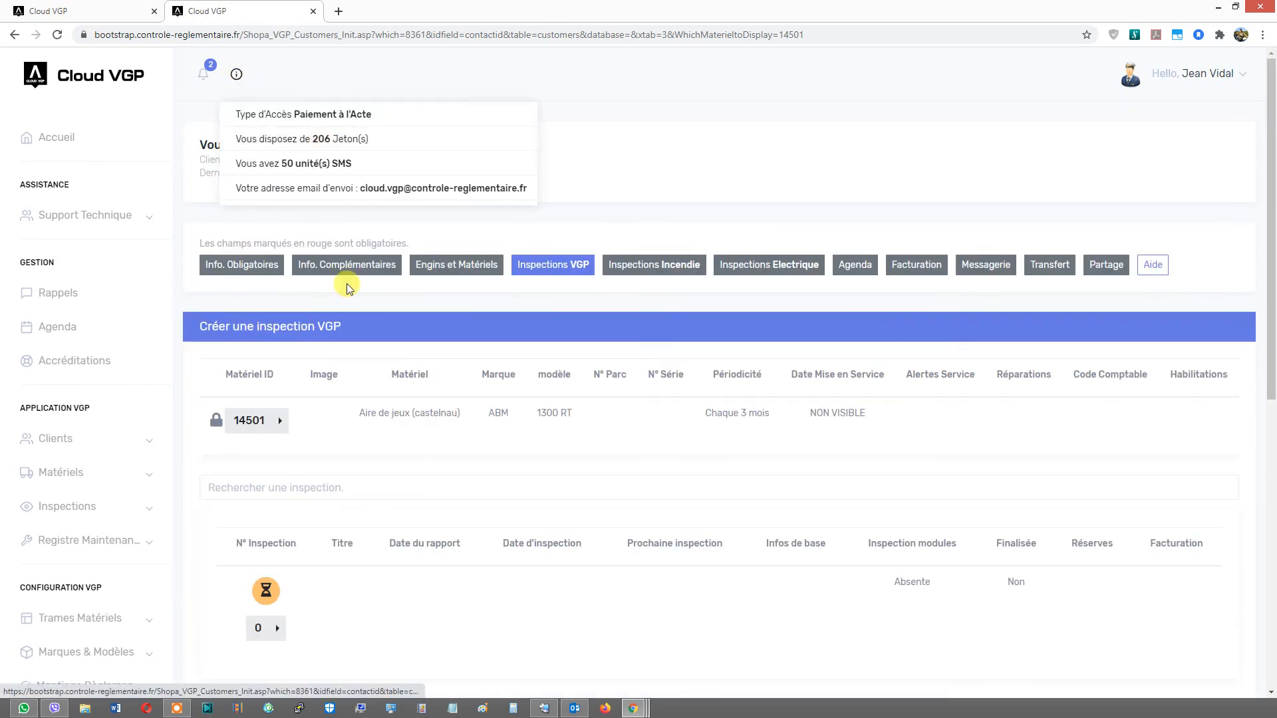
- Start a new inspection, choose Vérification Générale Périodique and set maintenance log, notices, CE certificate and cleanliness to Oui
click(324, 619)
click(307, 633)
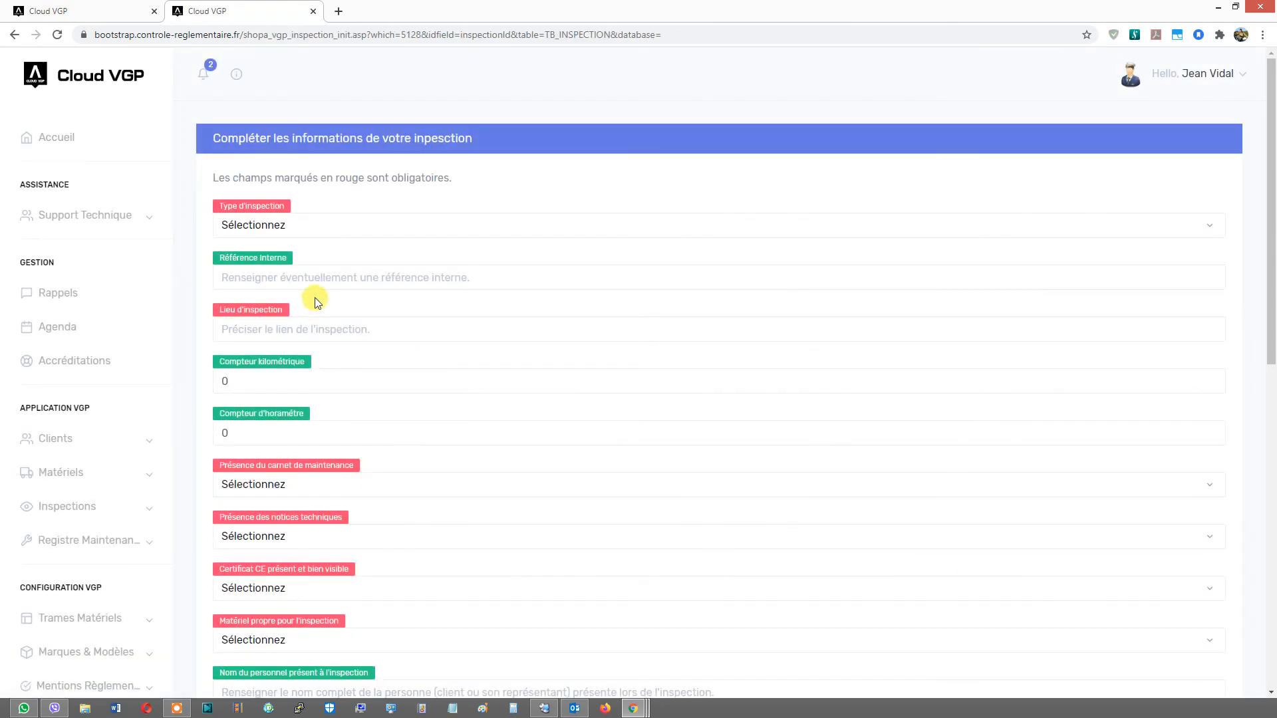
click(336, 226)
click(330, 258)
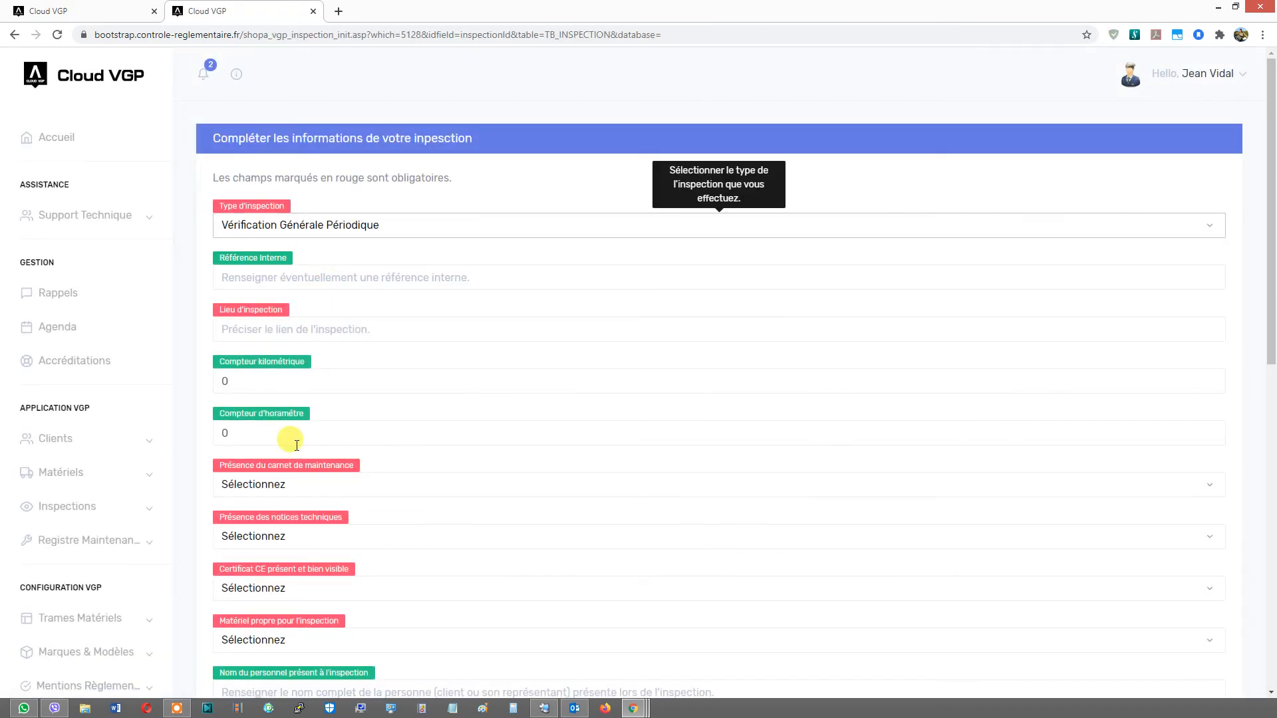
click(293, 485)
click(293, 515)
click(294, 534)
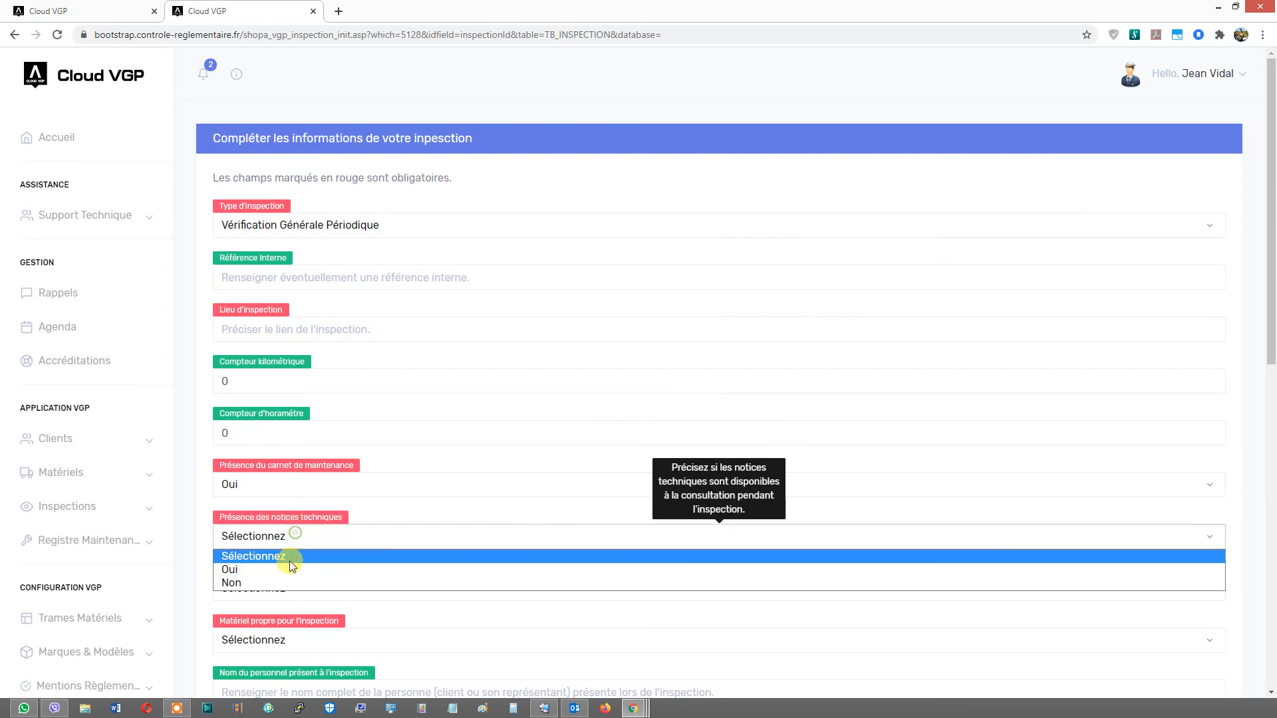
click(286, 571)
click(289, 589)
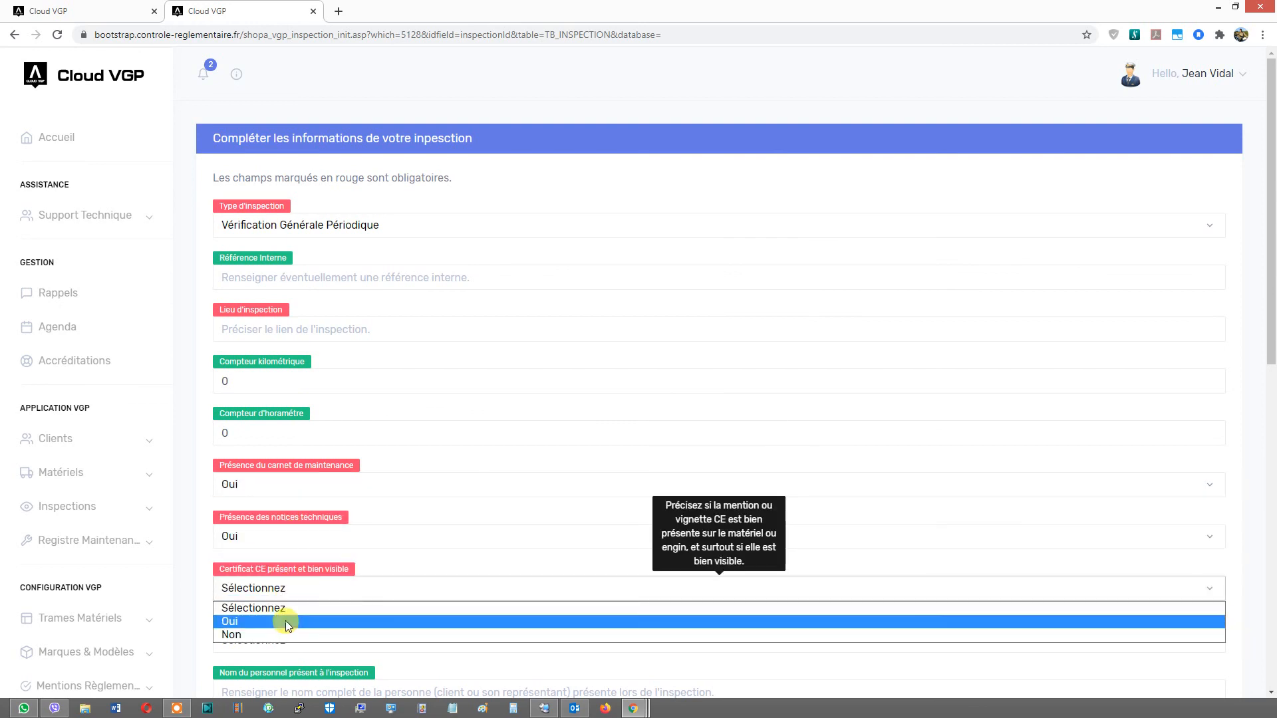
click(285, 621)
click(277, 640)
click(274, 676)
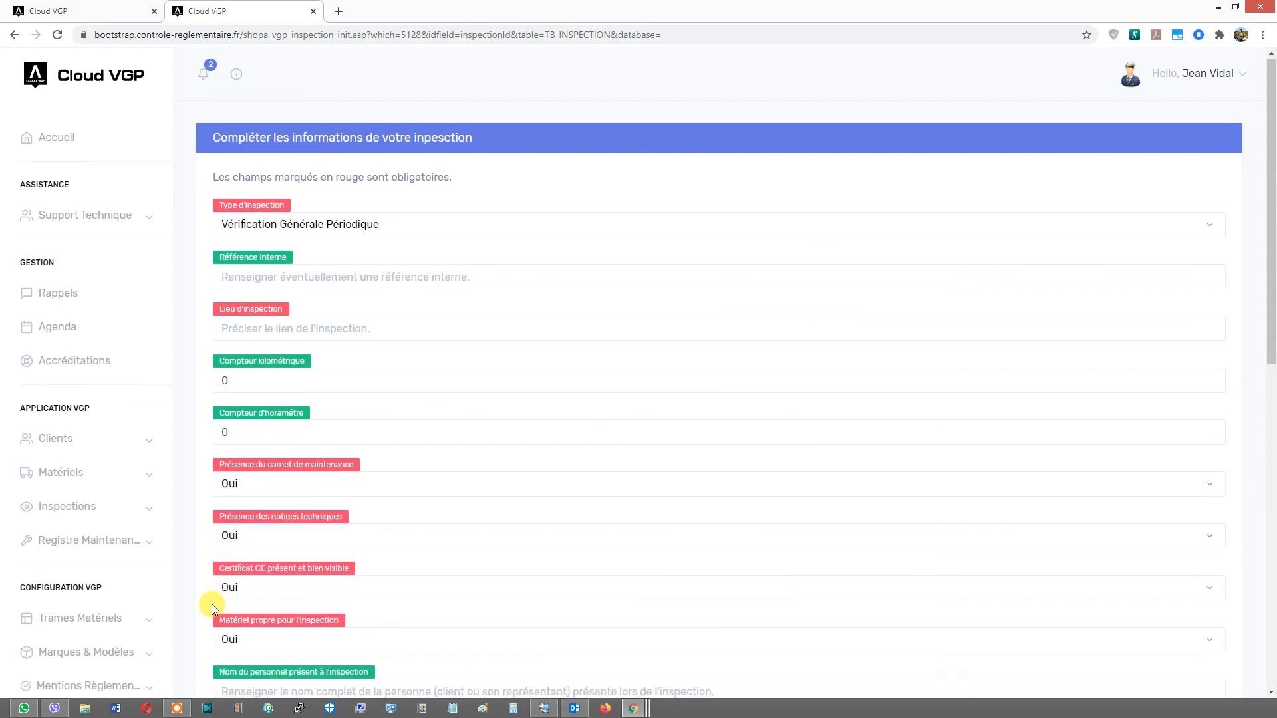
- Switch the inspection type to Vérification de mise / remise en service and back to Vérification Générale Périodique
scroll(222, 579, down, 4)
scroll(311, 439, up, 3)
scroll(353, 392, up, 1)
click(319, 226)
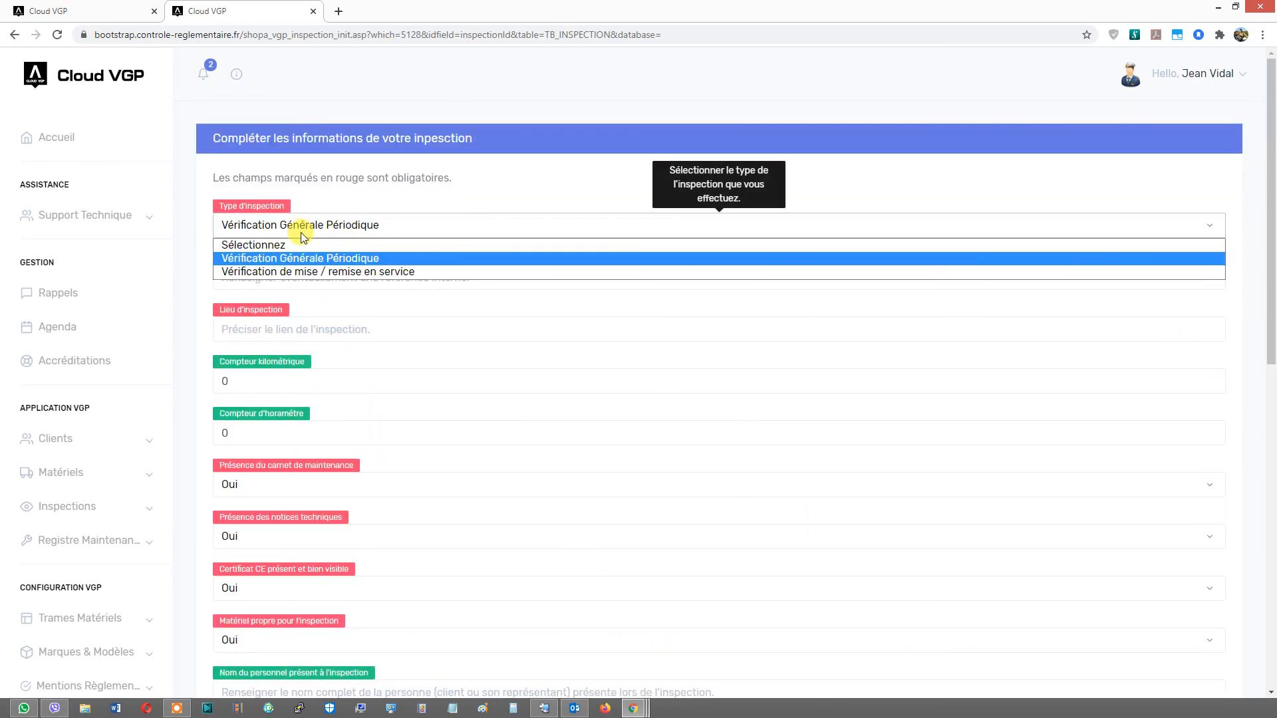
click(322, 224)
click(322, 226)
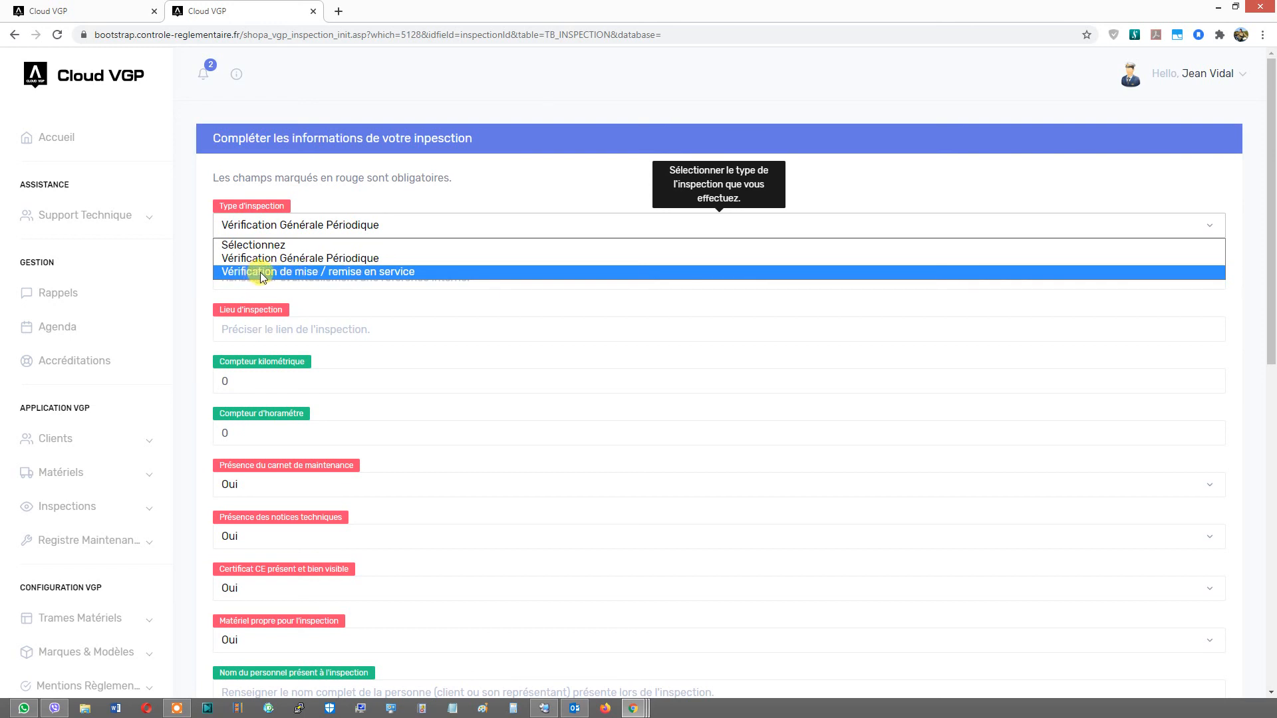
click(358, 277)
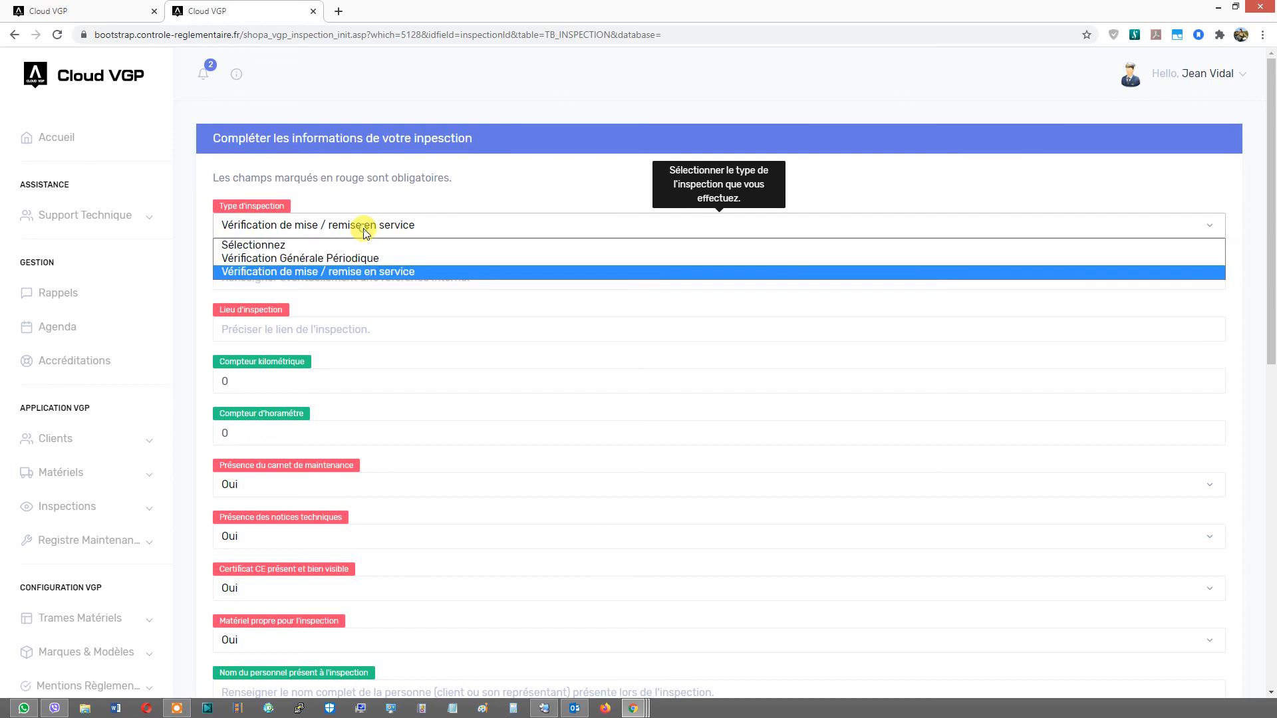
click(342, 258)
scroll(345, 256, down, 6)
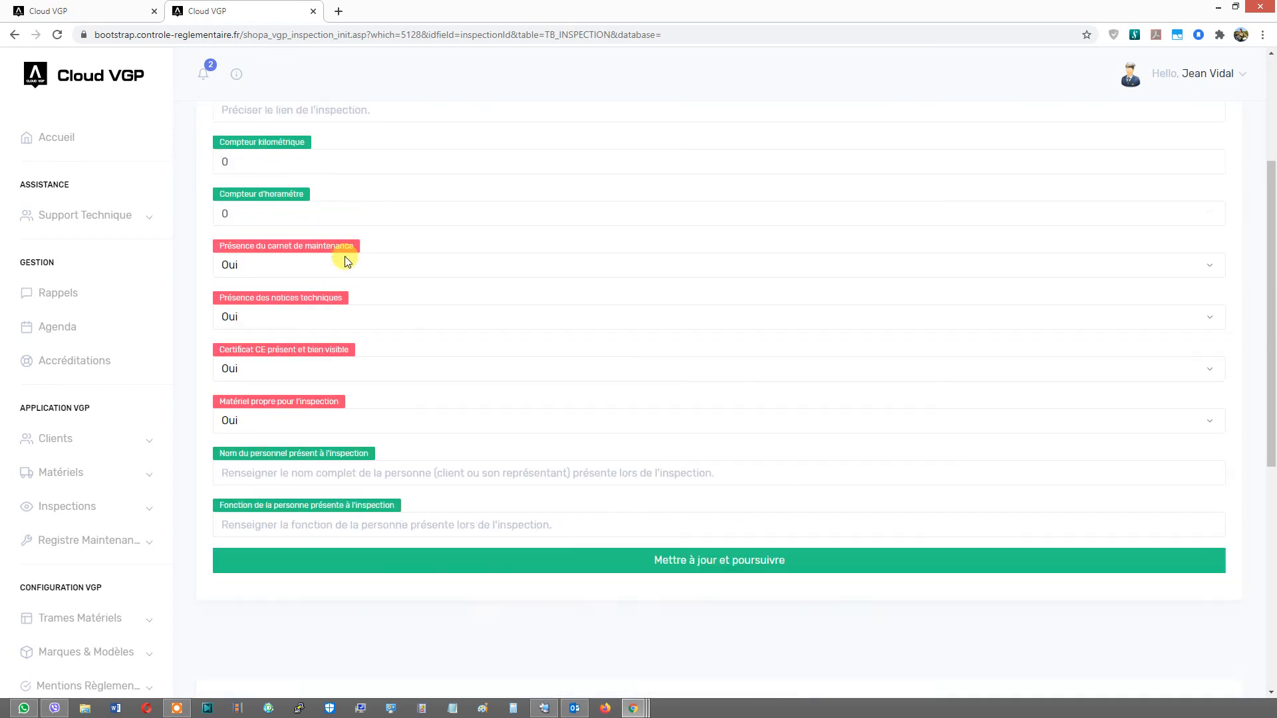
- Set the inspection location to castelnau and save the inspection details to continue
scroll(322, 265, up, 2)
scroll(285, 256, up, 4)
click(253, 332)
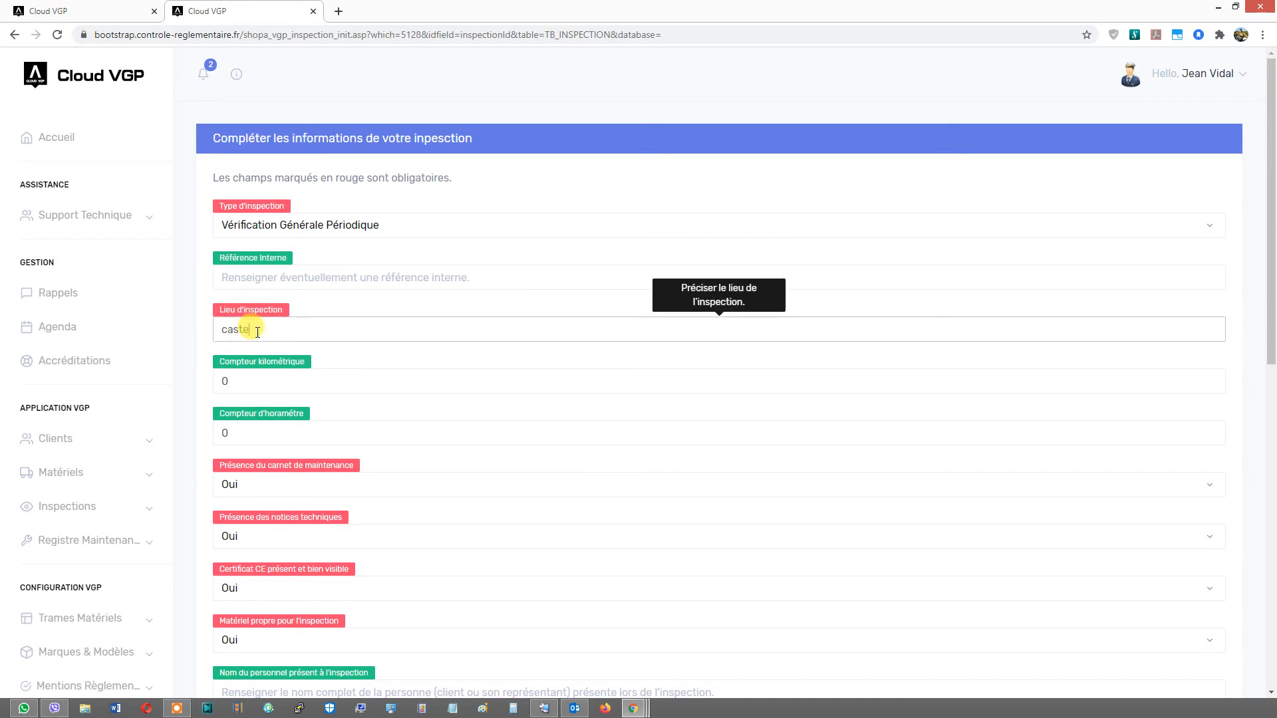
scroll(272, 332, down, 4)
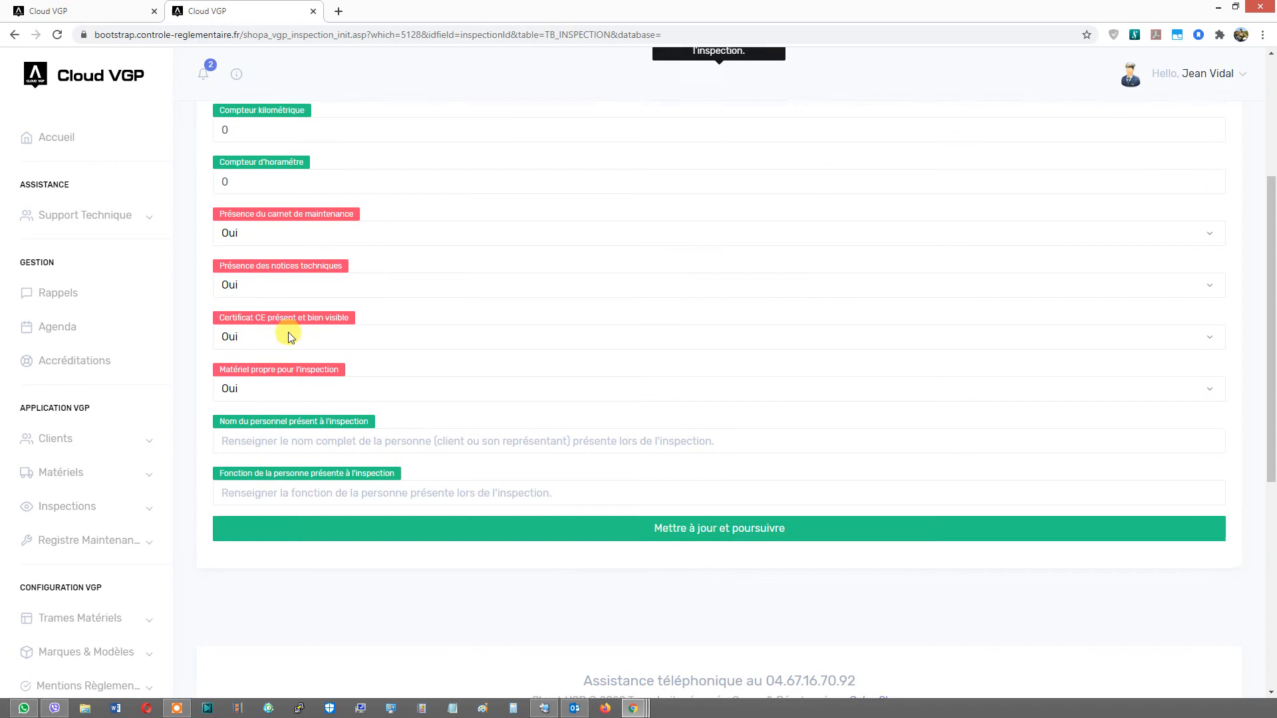
click(685, 512)
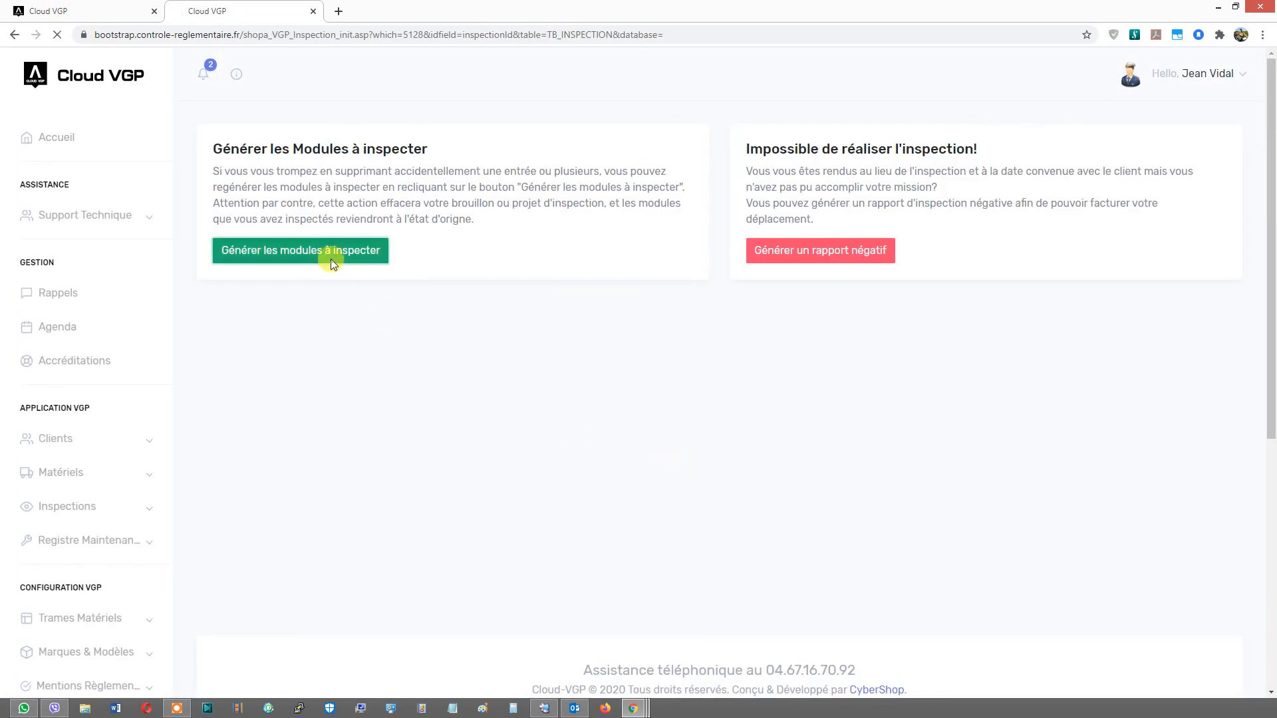
- Generate the modules to inspect and proceed to the final inspection stage
click(332, 259)
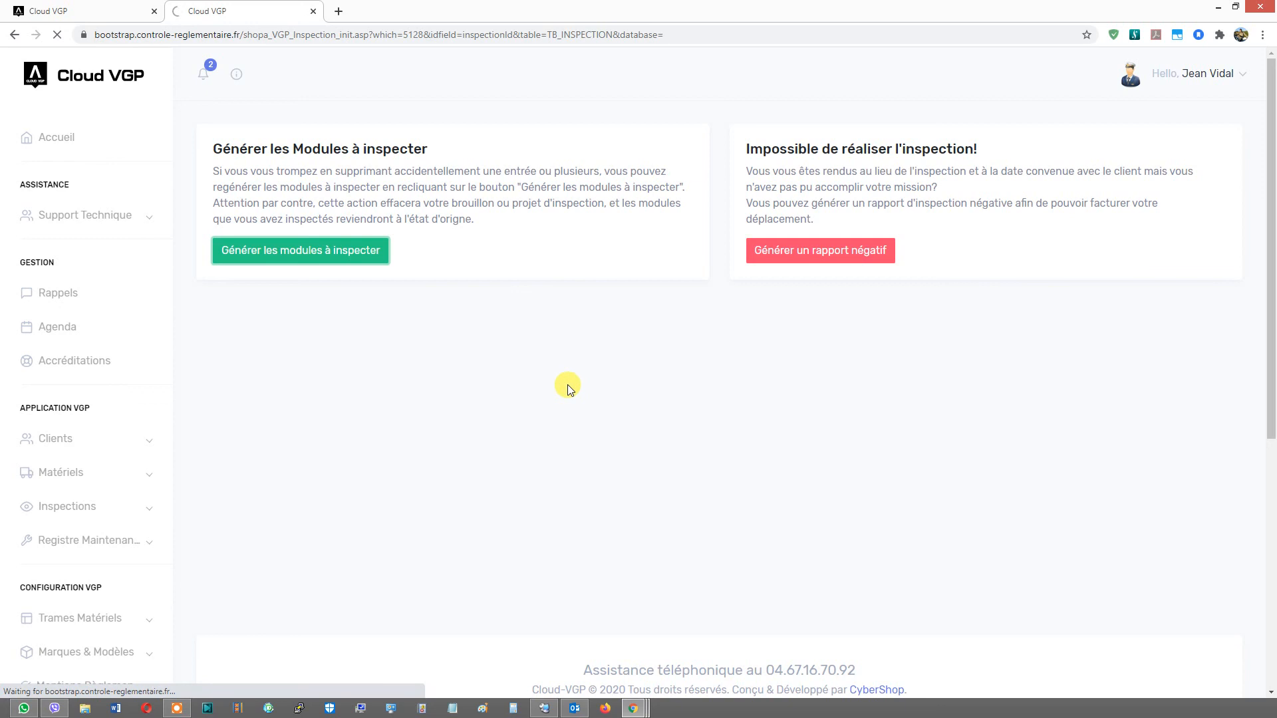
scroll(423, 321, down, 15)
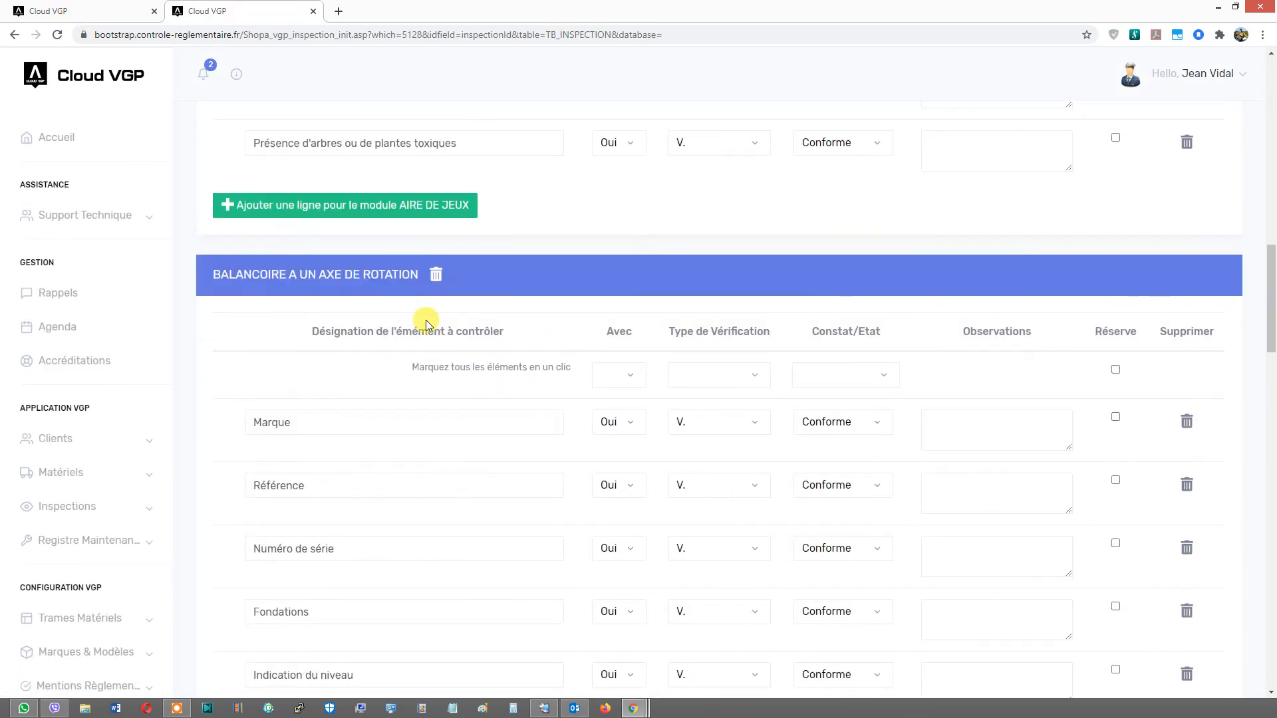
scroll(426, 324, down, 20)
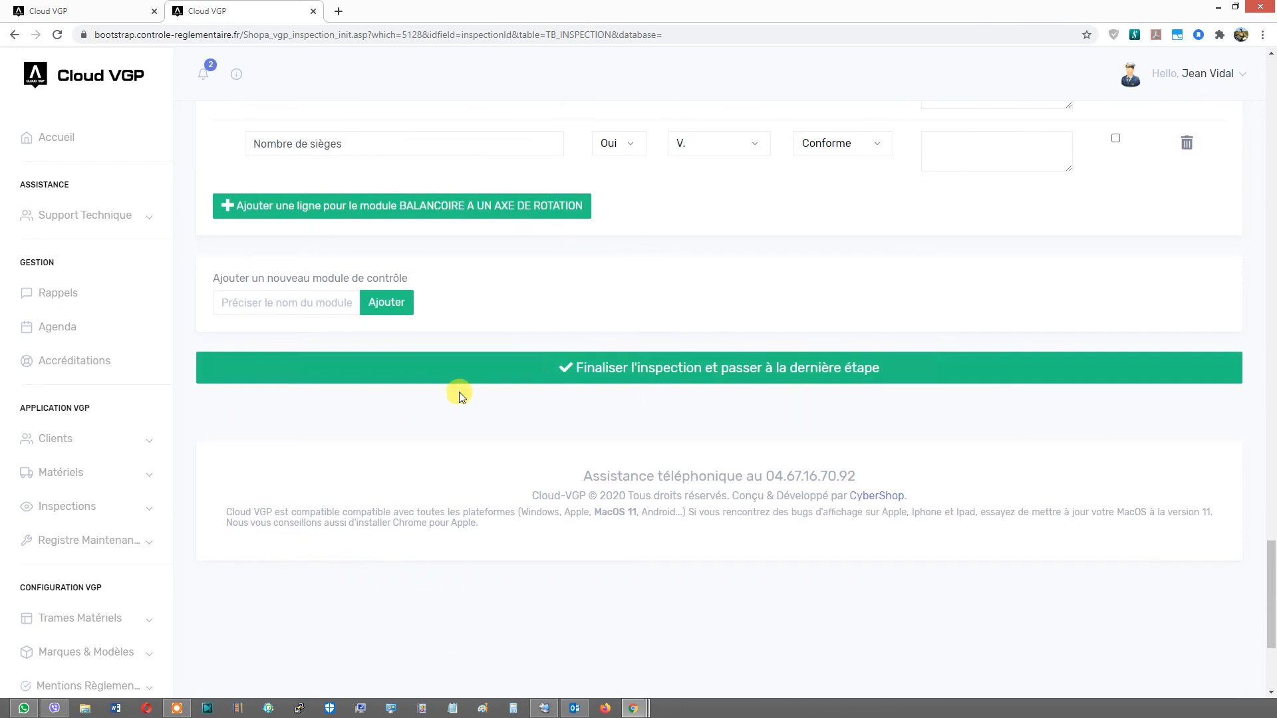
click(552, 365)
- Choose Sans Objet as the general opinion and enter test as the observations and conclusions
scroll(289, 266, up, 10)
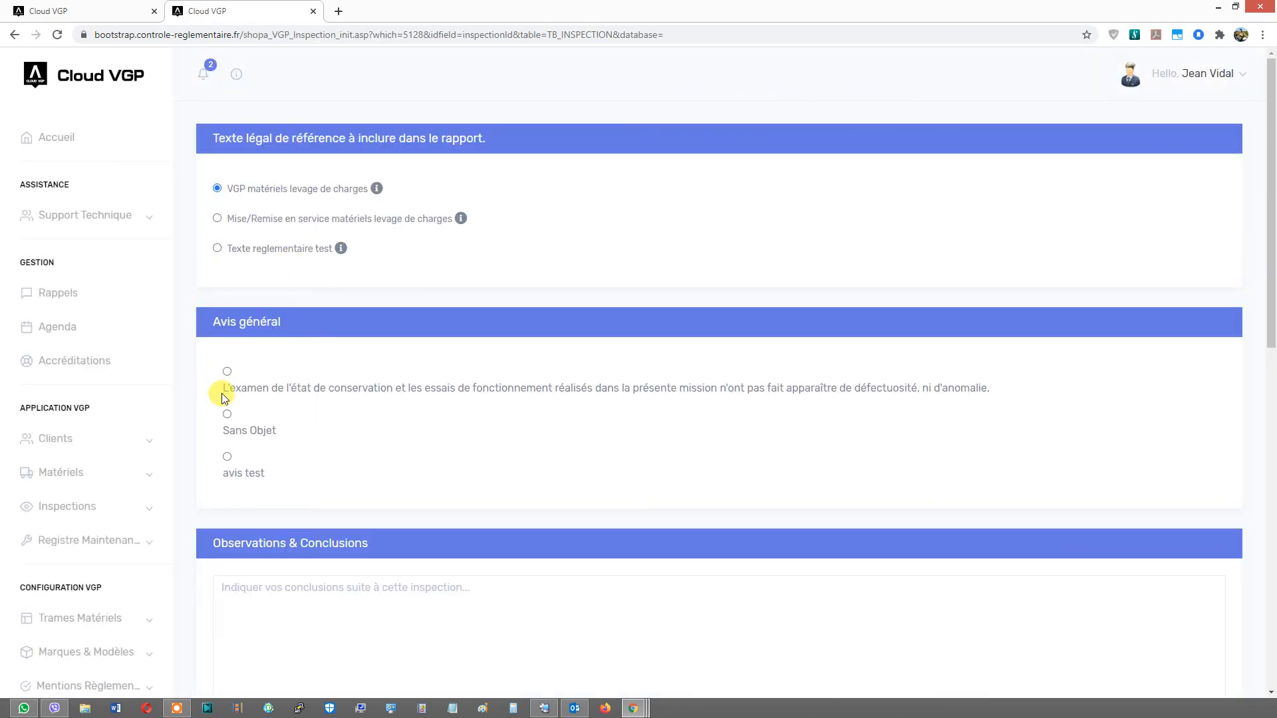
click(227, 414)
click(286, 590)
text(test)
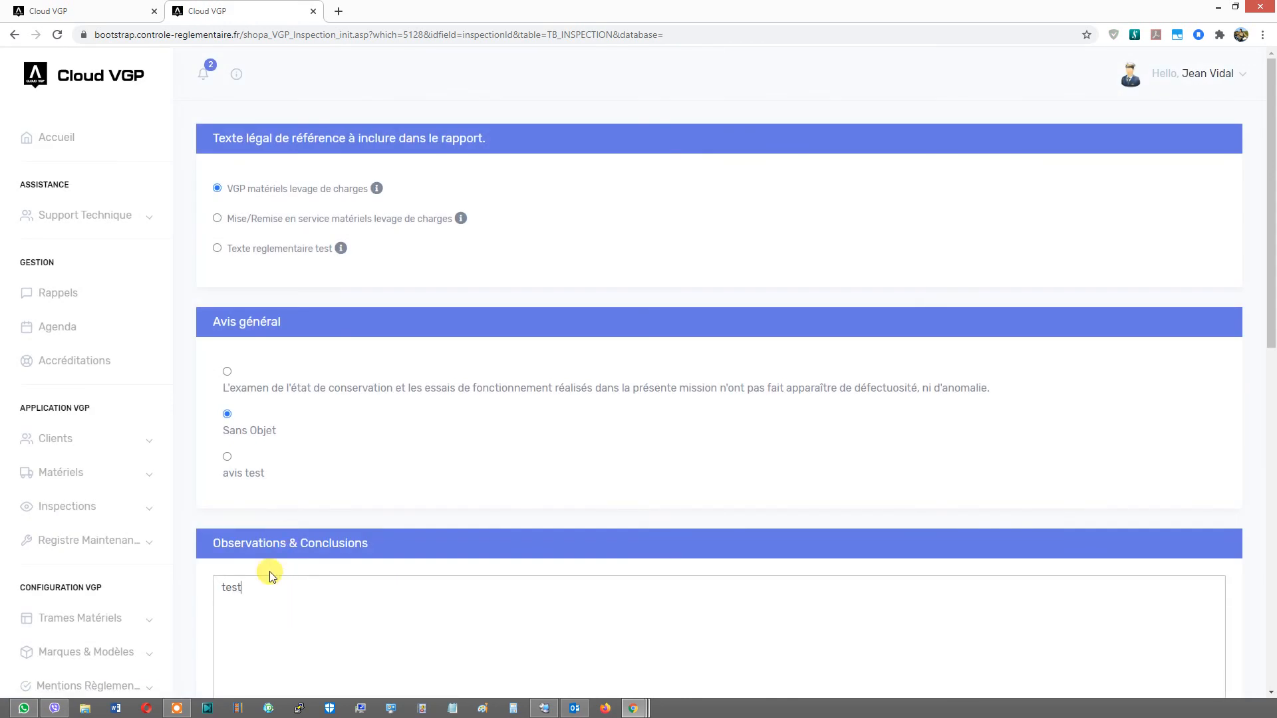
- Set the inspection date and report creation date to 27/07/2020 and finalise the inspection
scroll(270, 576, down, 5)
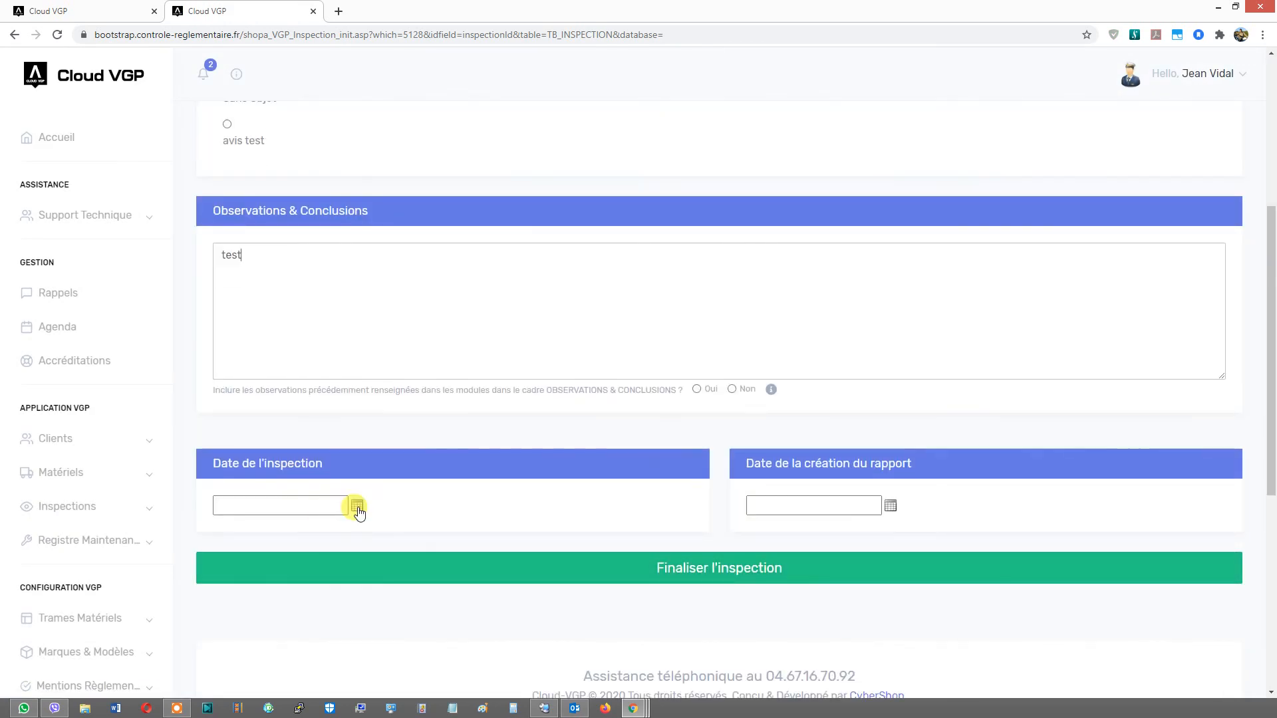
click(357, 505)
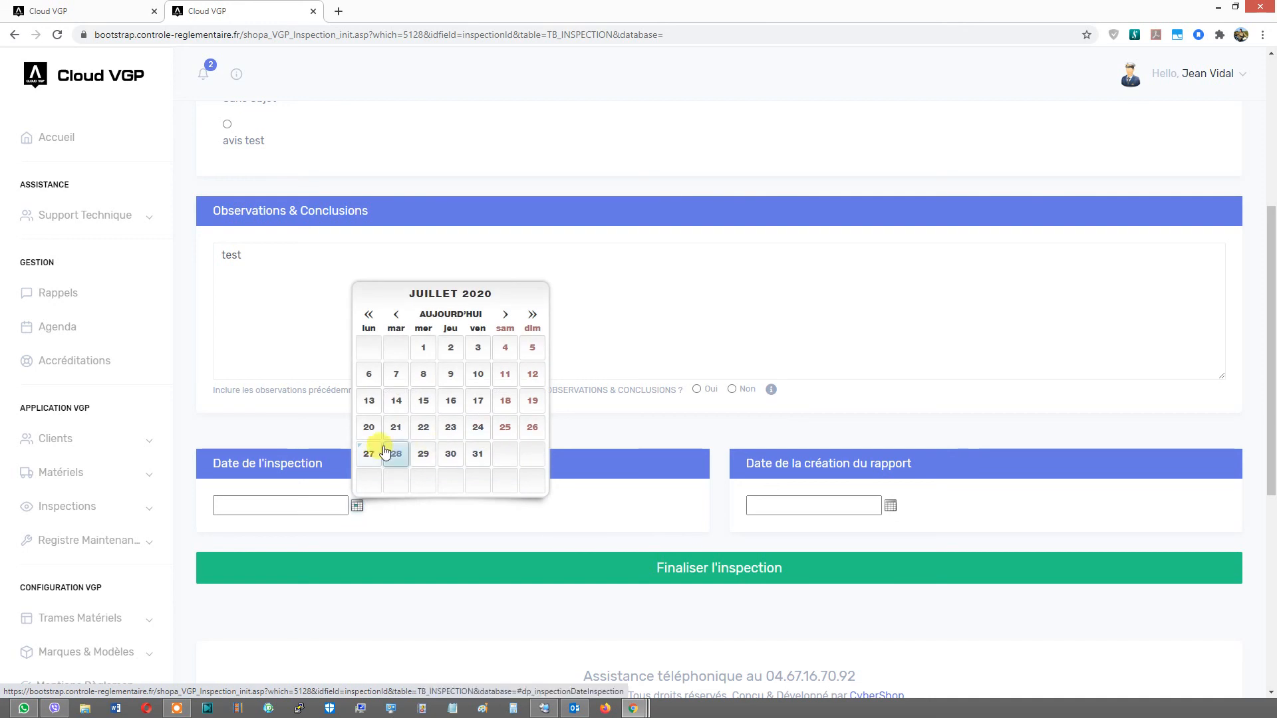
click(365, 449)
click(890, 506)
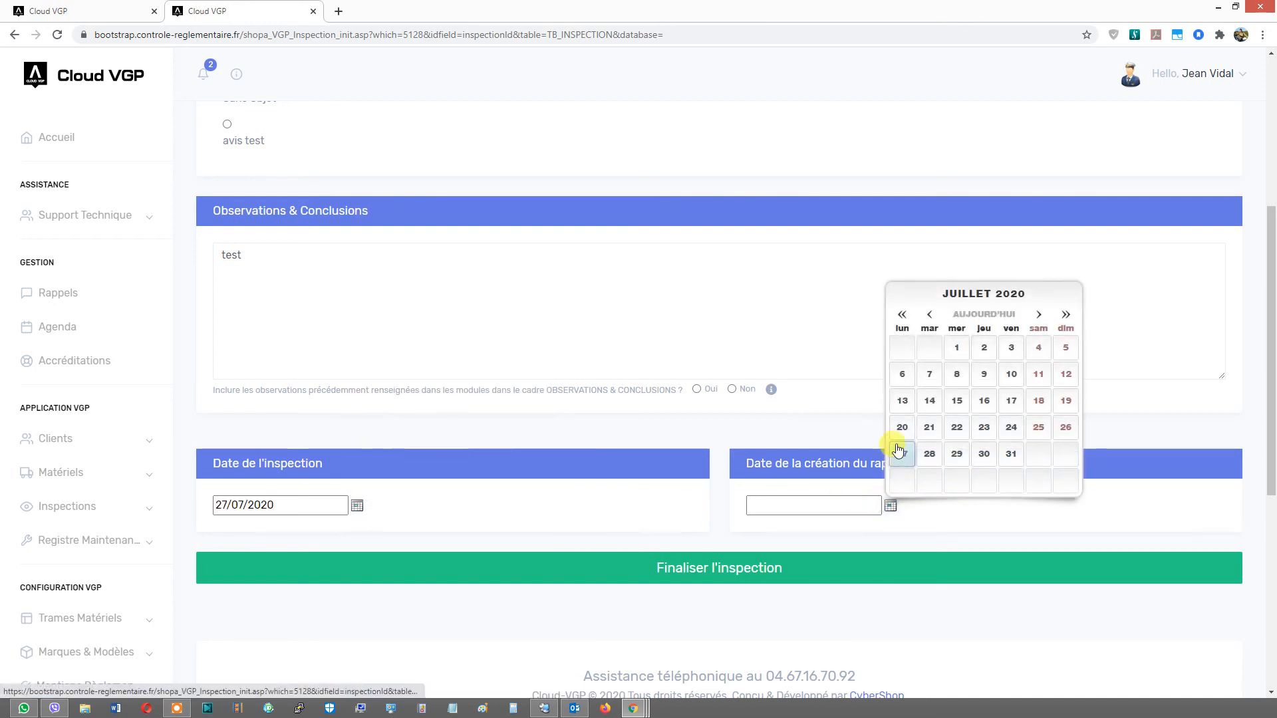
click(895, 461)
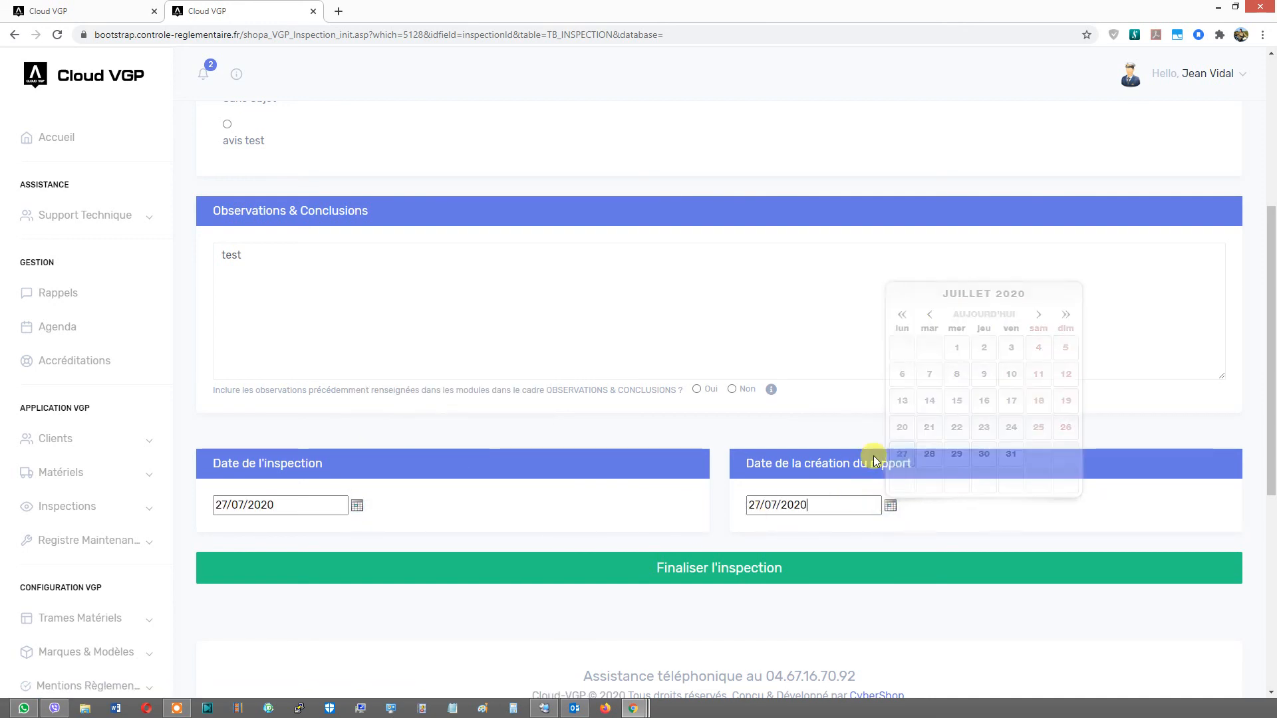
click(747, 564)
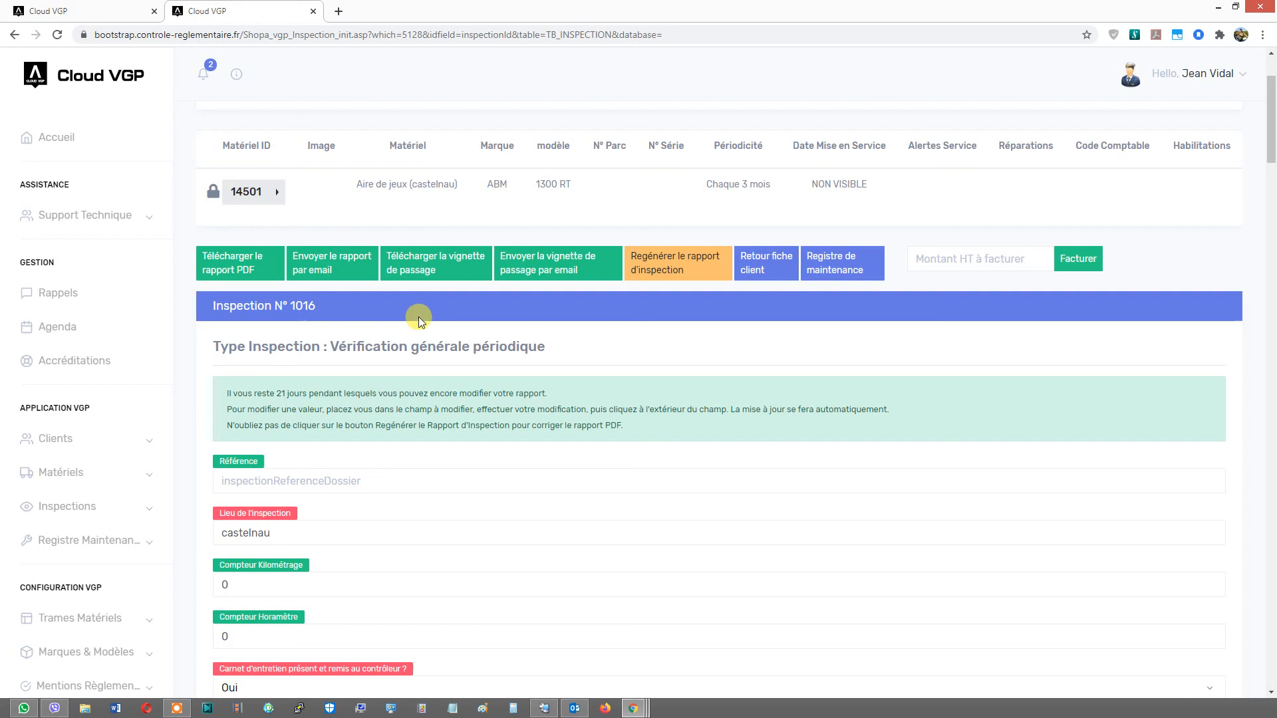
- Check the account's token balance after the inspection and return to the frame's tab
click(236, 74)
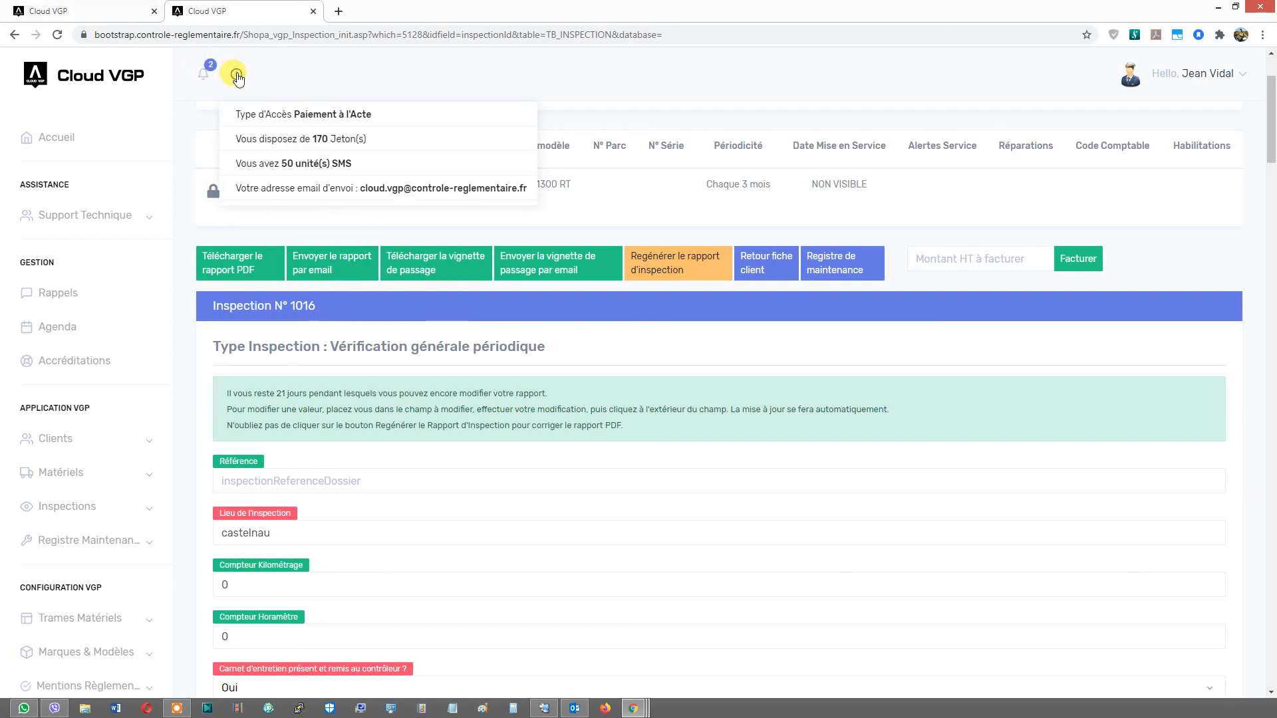
click(111, 7)
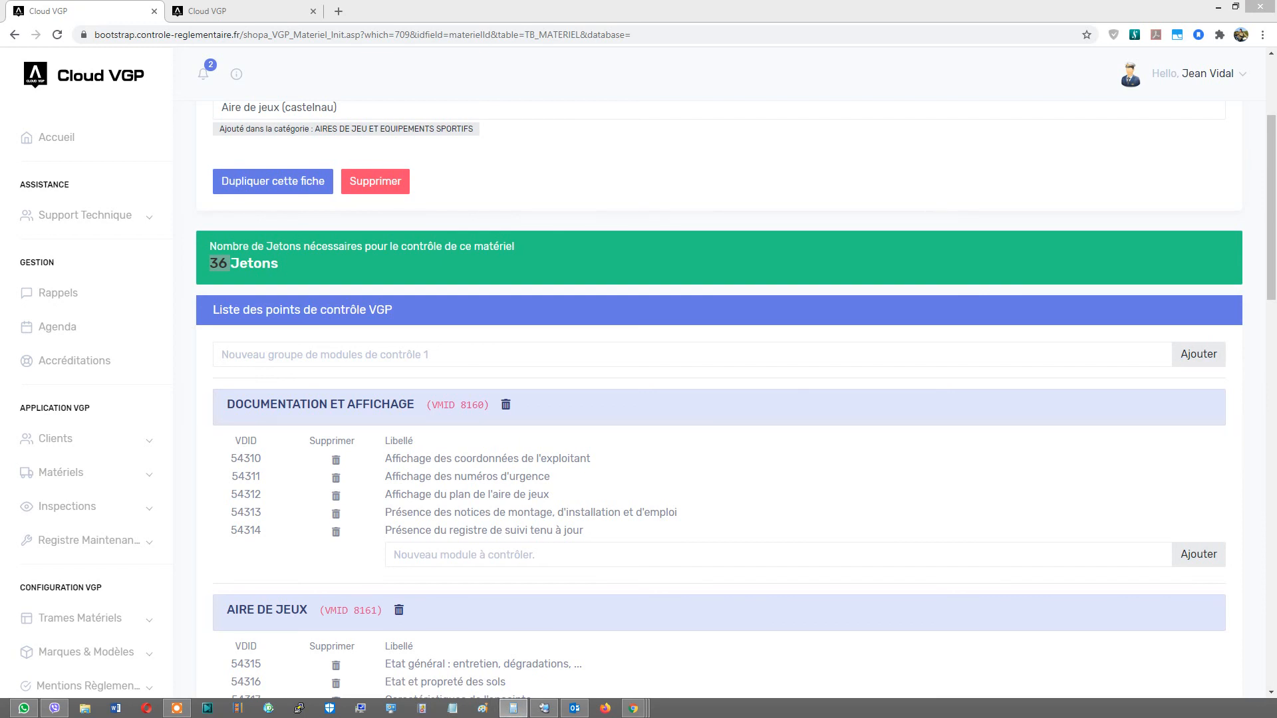
- Switch to Calculator and compute 206 minus 36
drag(0, 385, 358, 381)
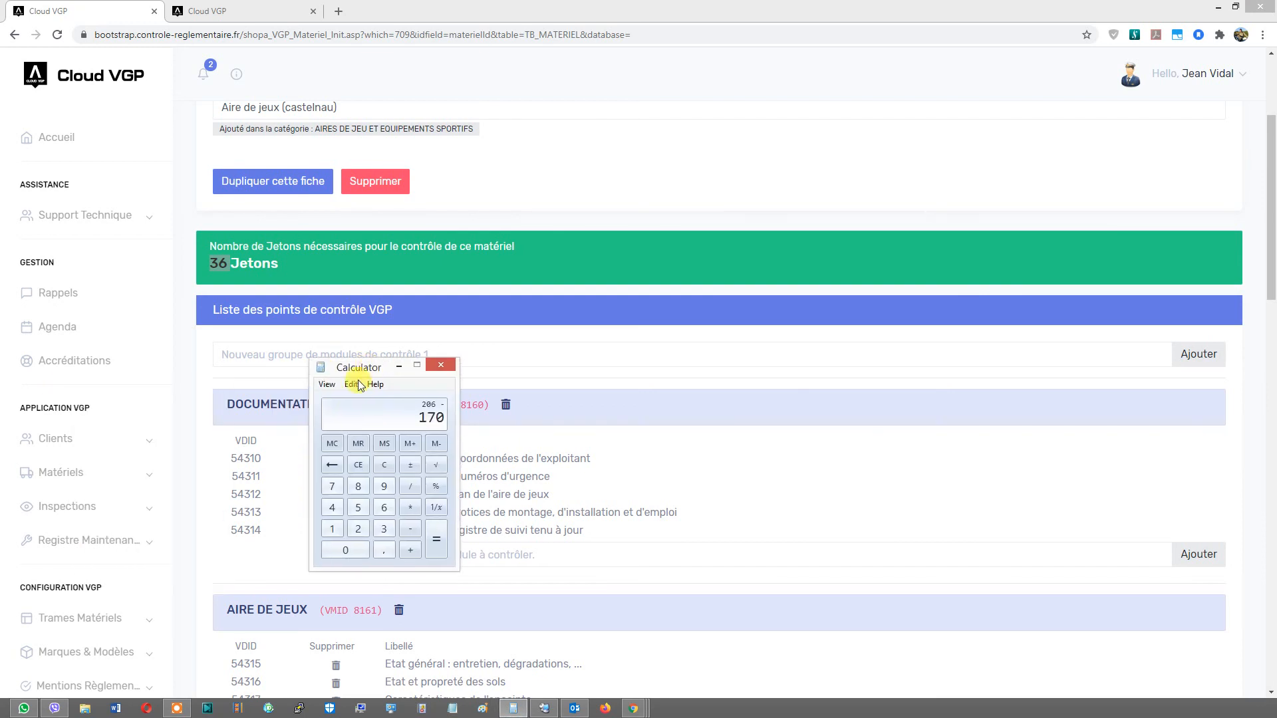
key(Escape)
text(206)
key(minus)
text(36)
key(Return)
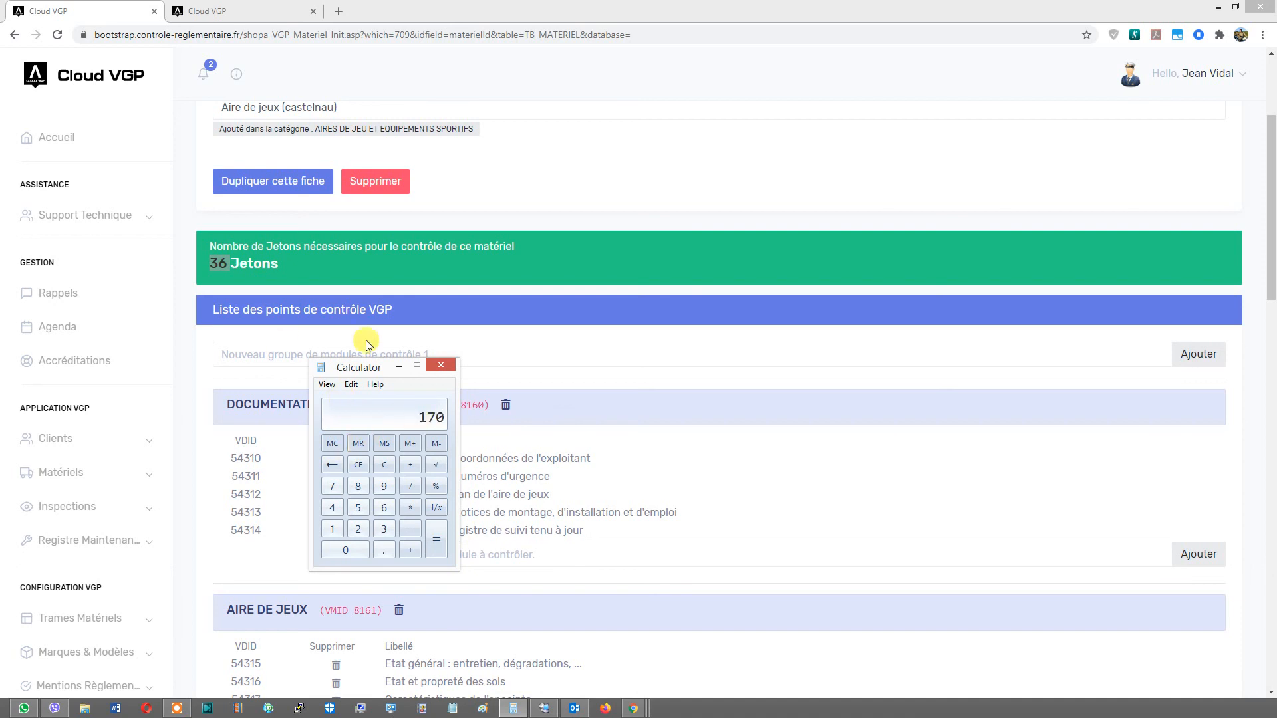
- Compare the token balance shown in both tabs, reloading the frame page first
click(236, 73)
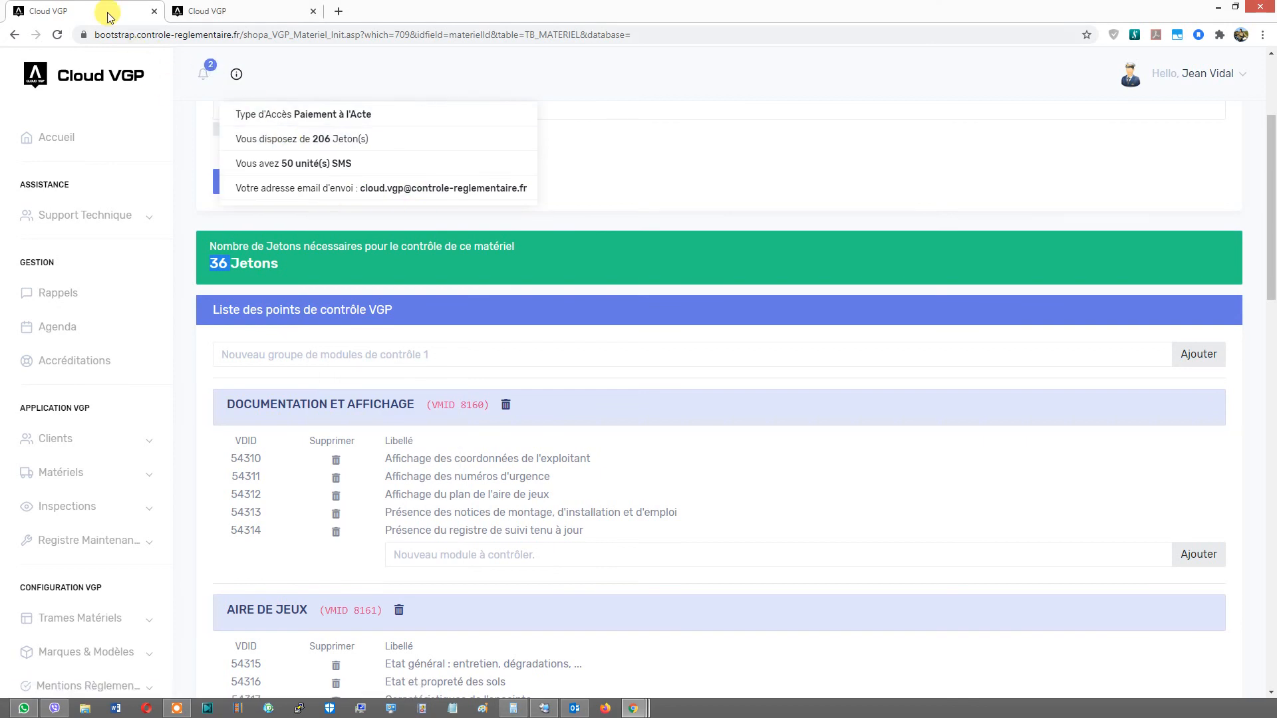
click(179, 5)
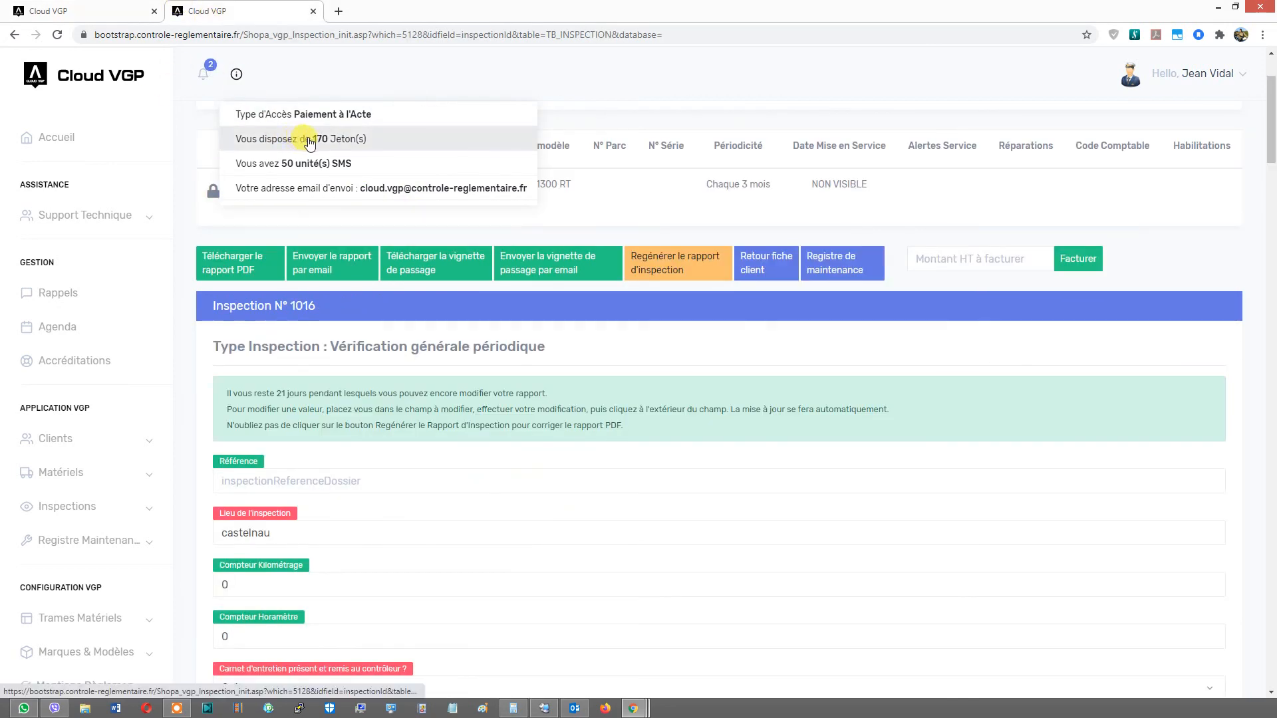
click(94, 11)
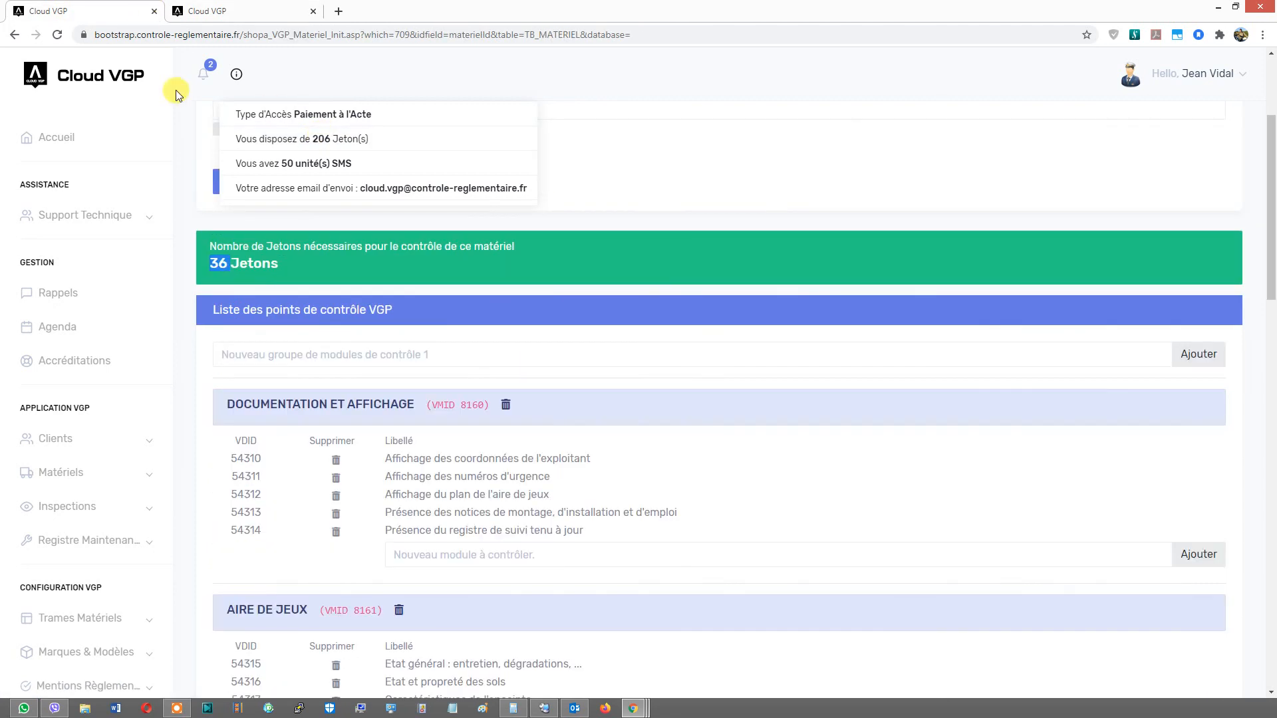
click(260, 90)
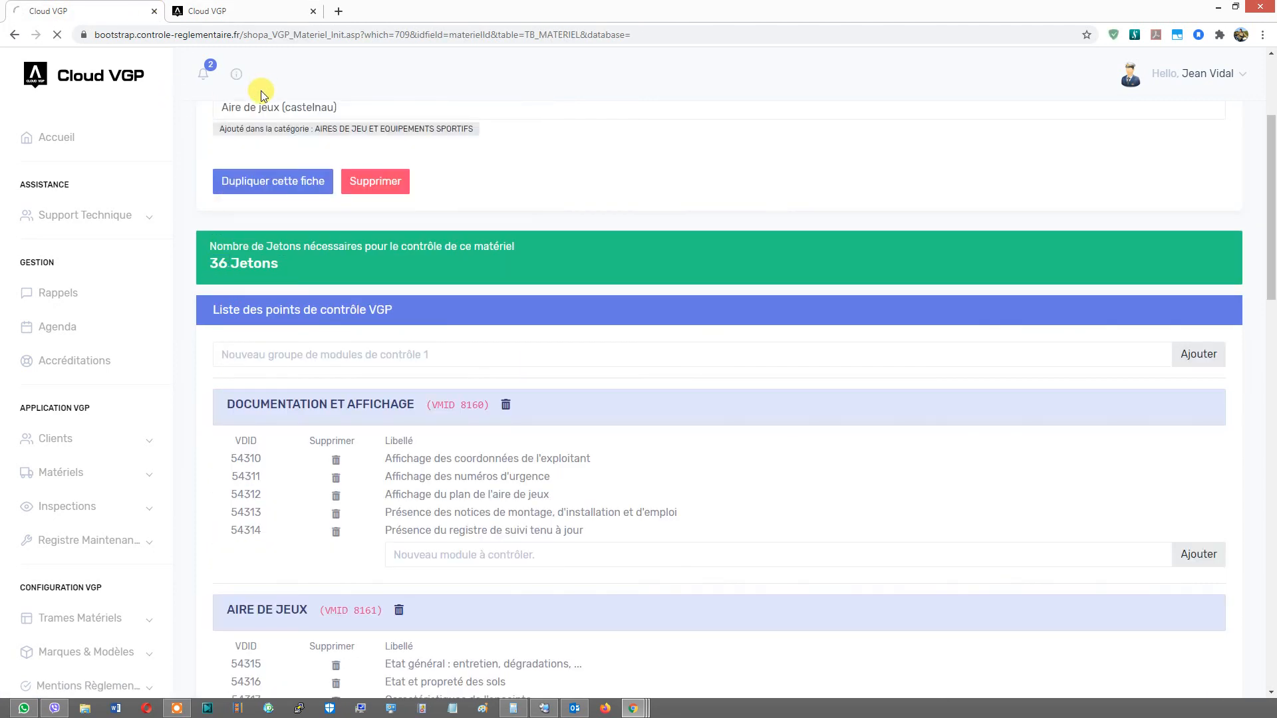
click(236, 73)
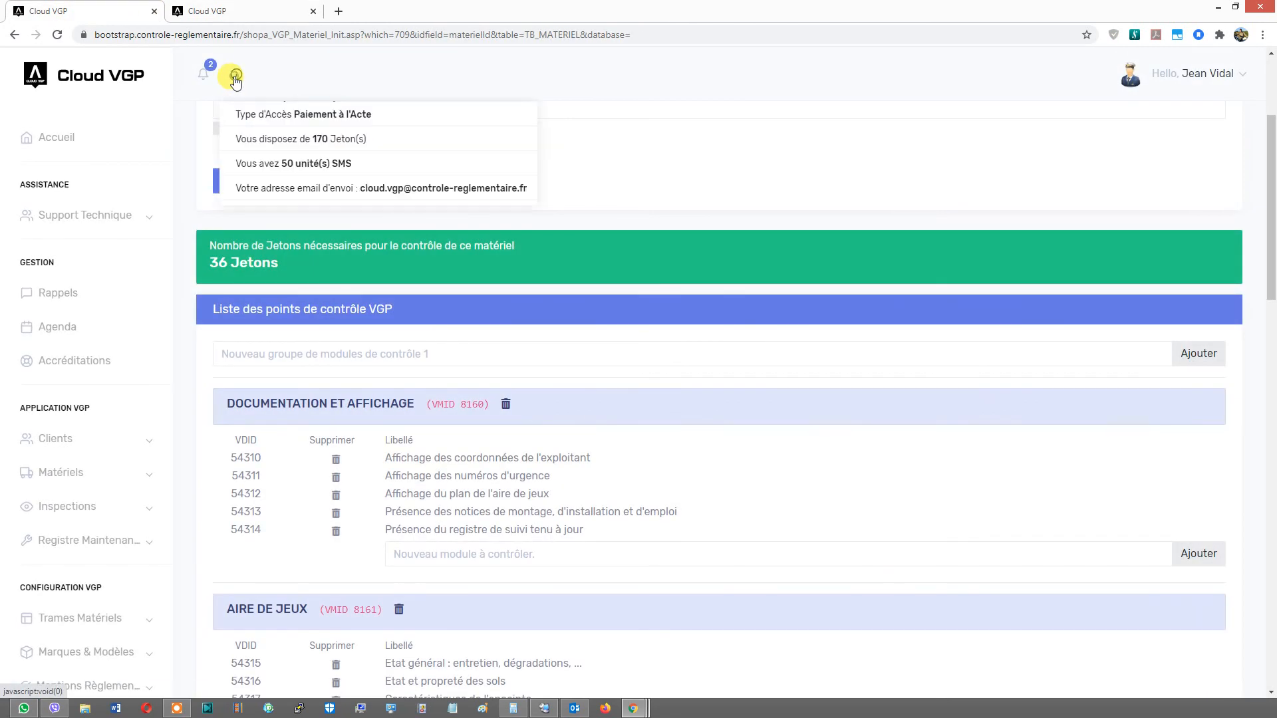
- Review the frame's list of VGP control points, then return to the home dashboard
click(699, 124)
scroll(479, 433, down, 3)
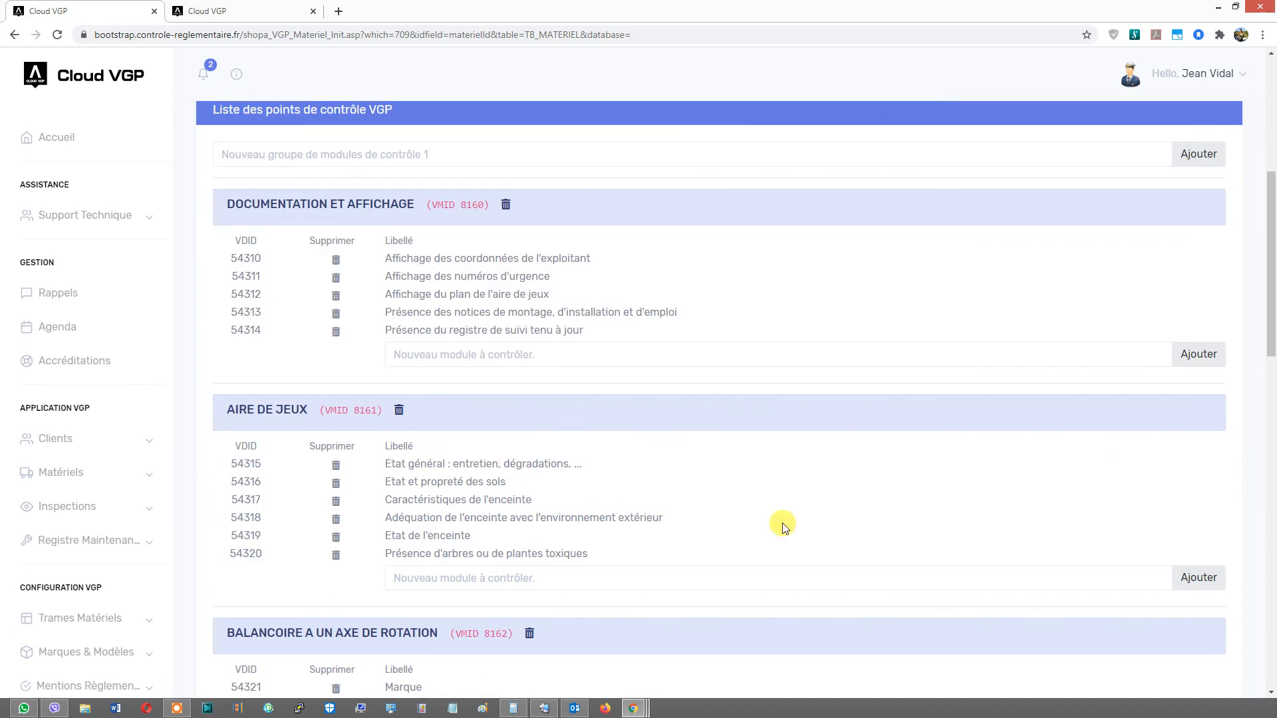
scroll(1257, 389, down, 4)
scroll(1257, 382, up, 2)
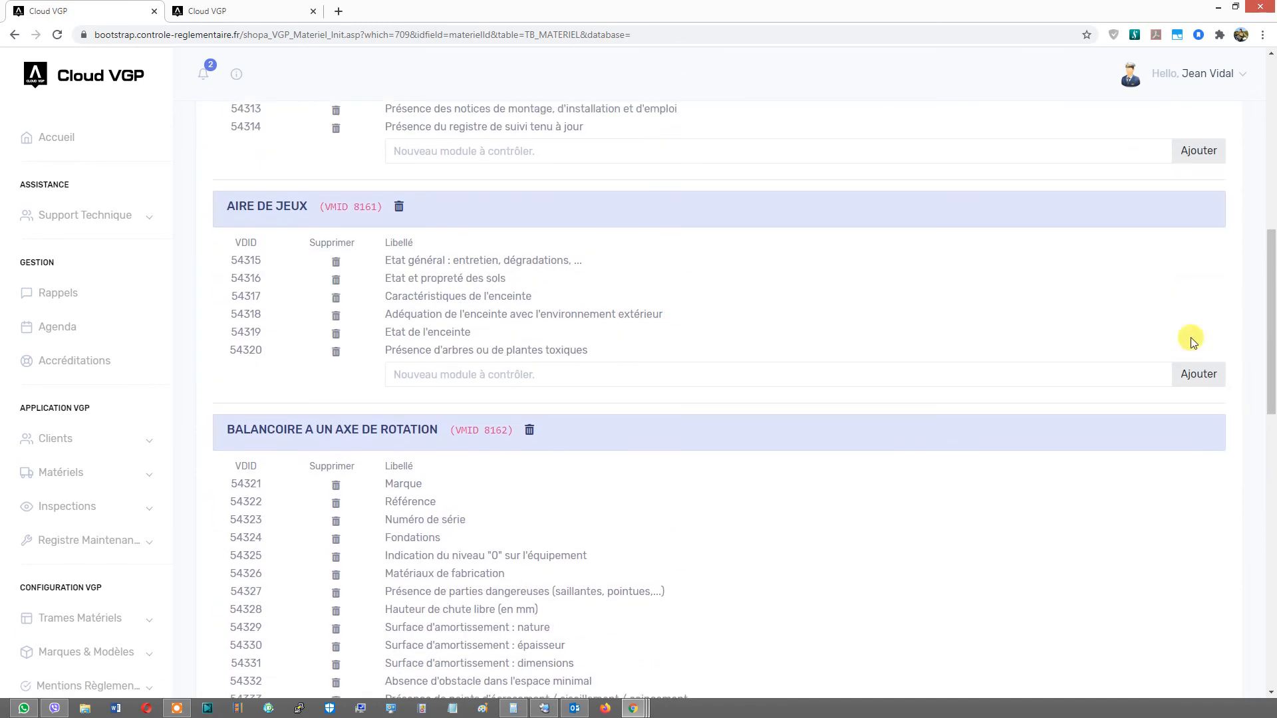
scroll(977, 441, up, 2)
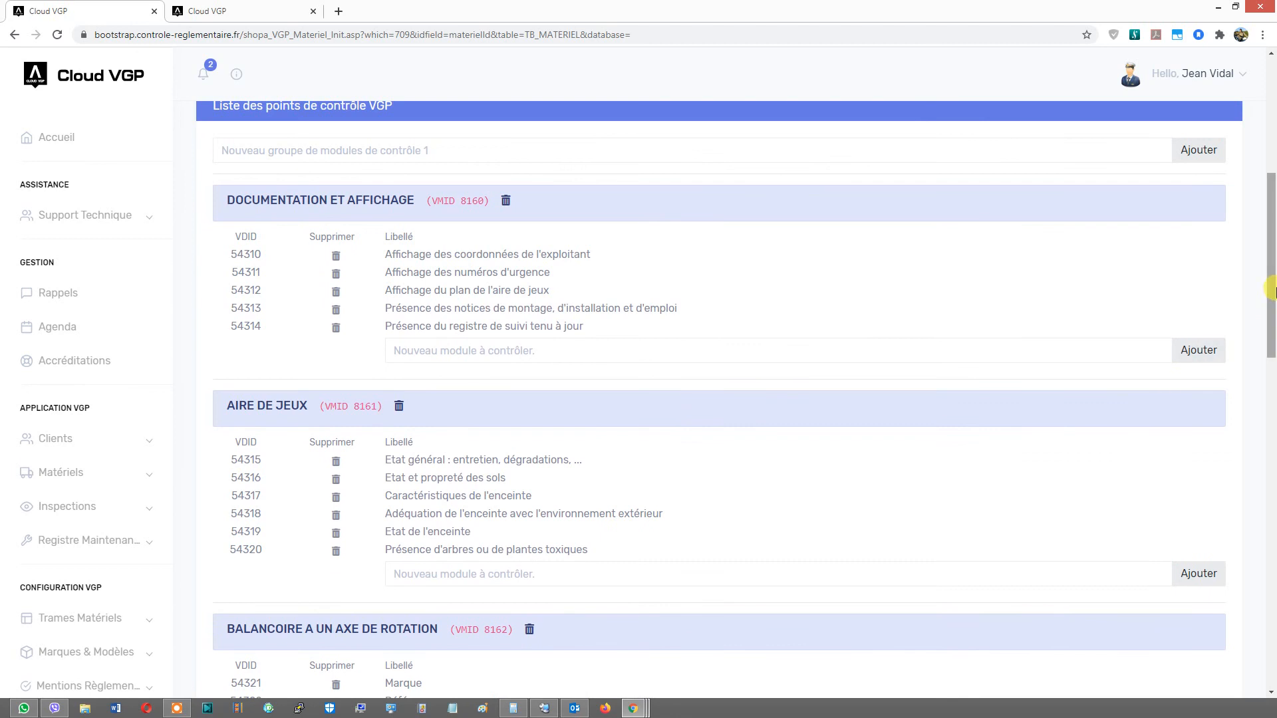
scroll(1059, 322, up, 4)
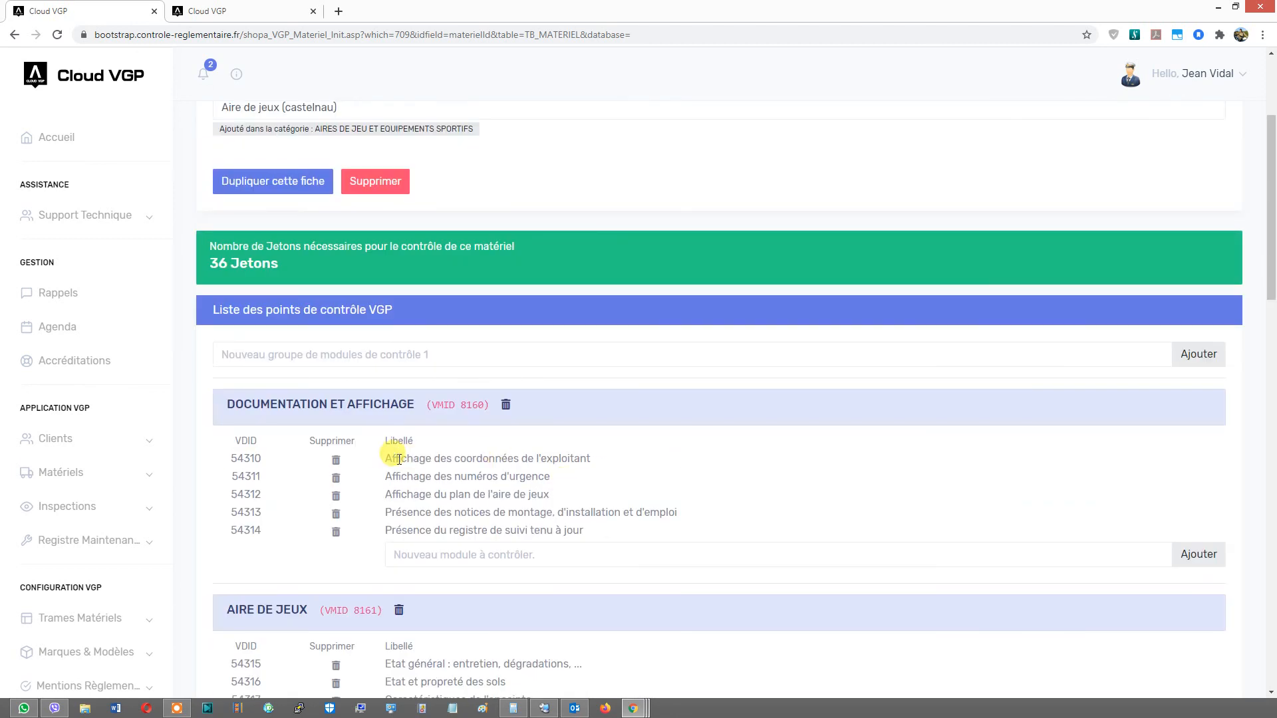
drag(384, 458, 561, 457)
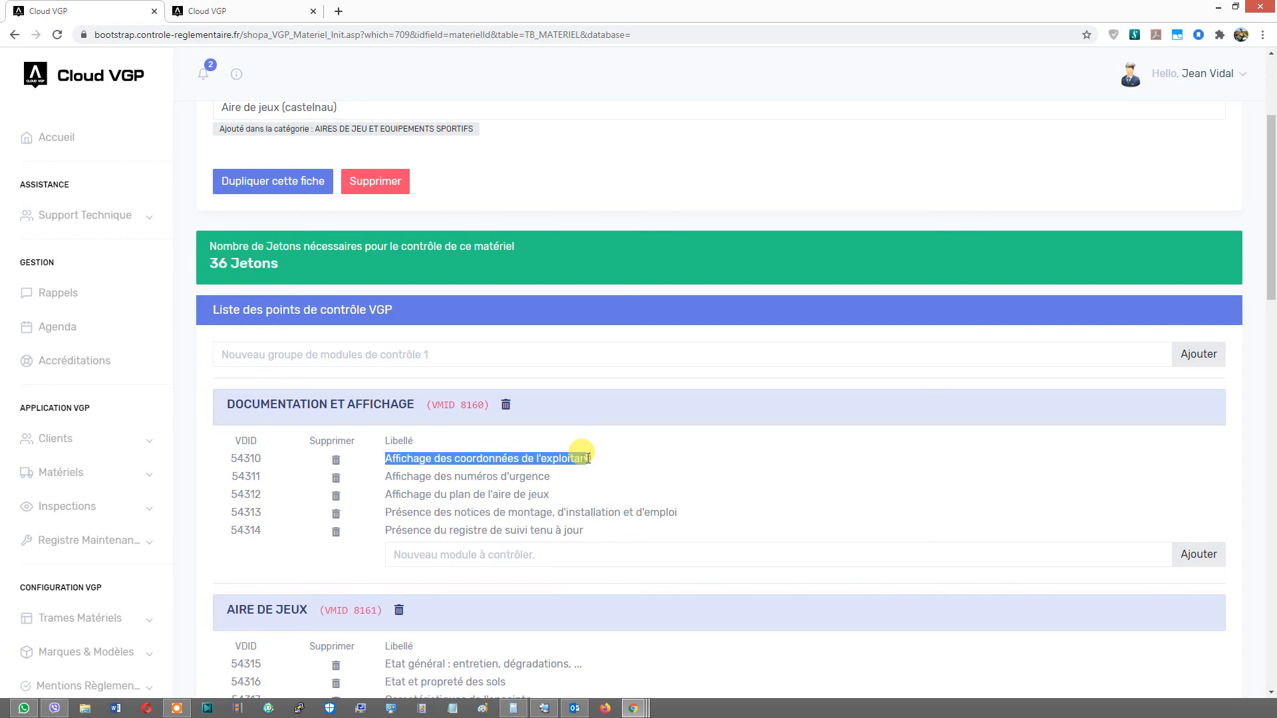
click(588, 458)
drag(389, 457, 530, 454)
click(544, 459)
scroll(505, 468, up, 2)
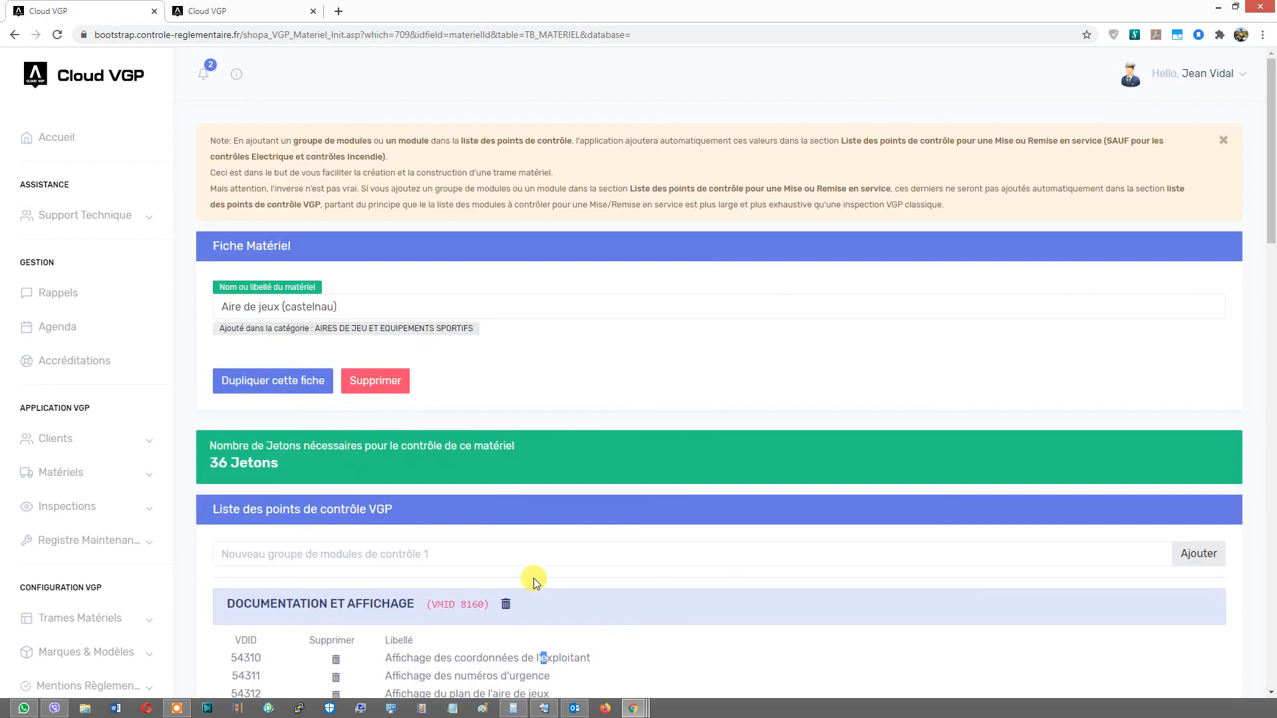
scroll(533, 573, down, 2)
scroll(512, 465, down, 4)
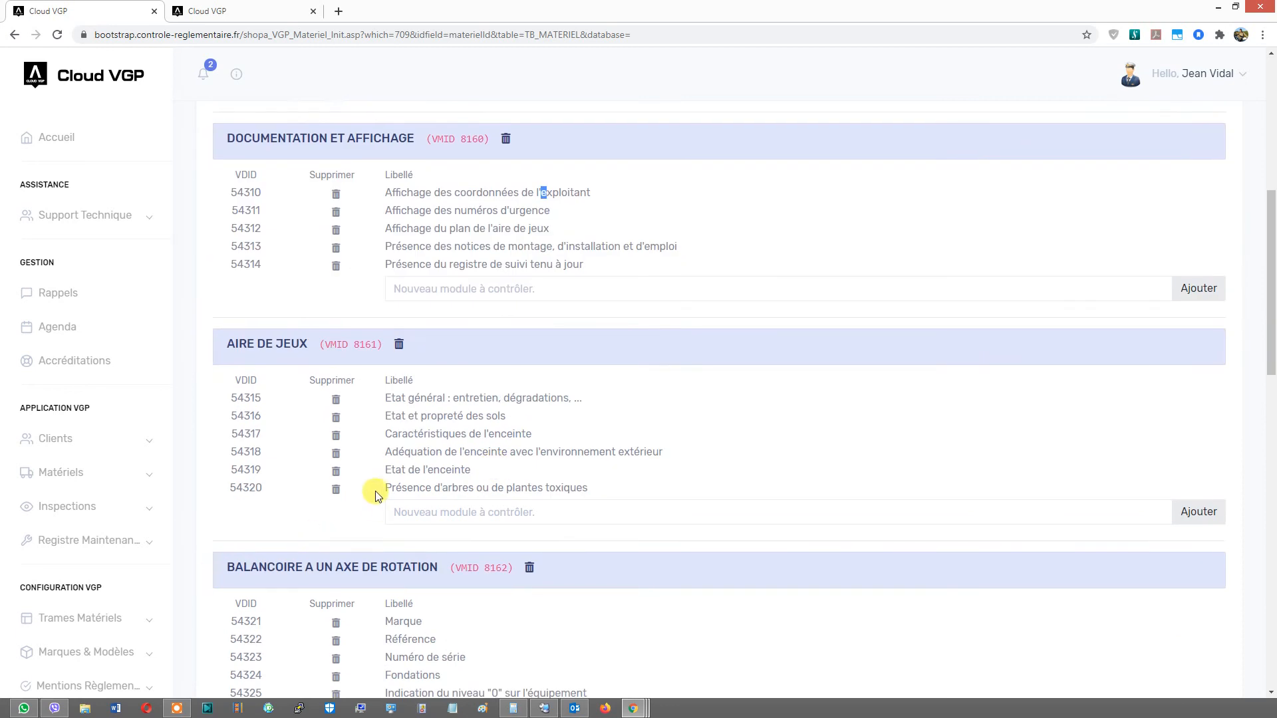
scroll(379, 502, up, 4)
click(90, 89)
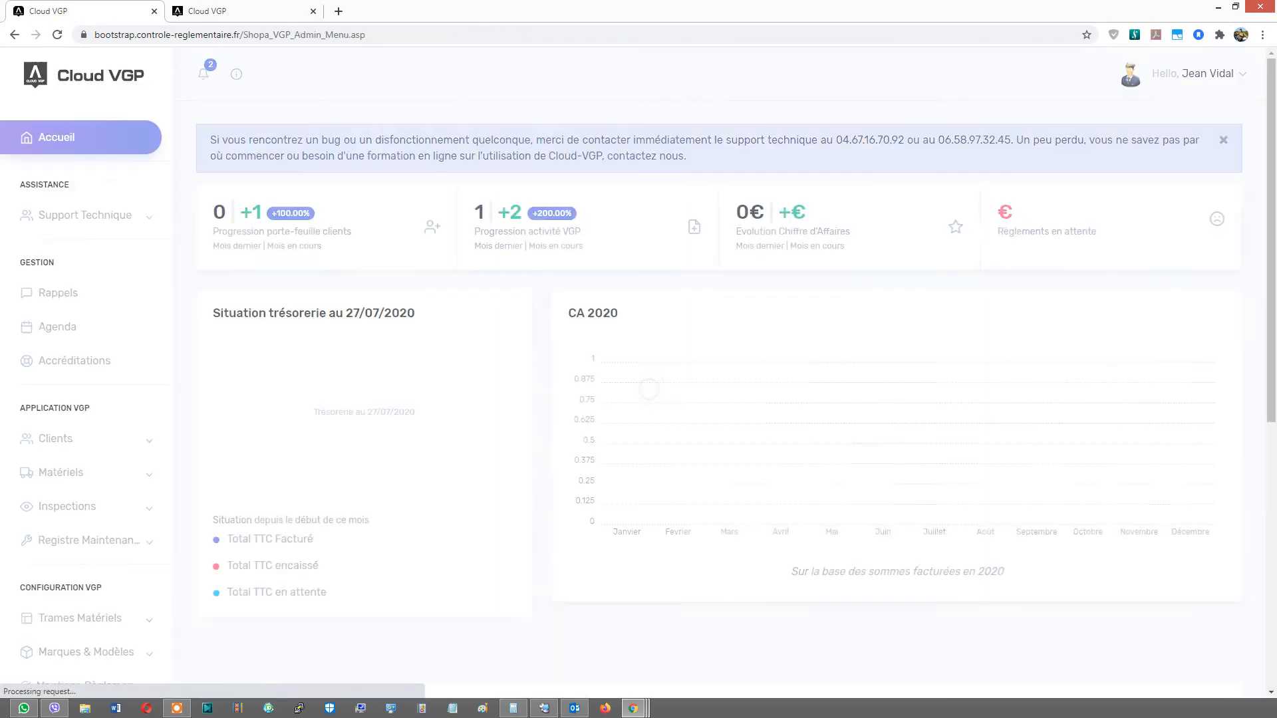